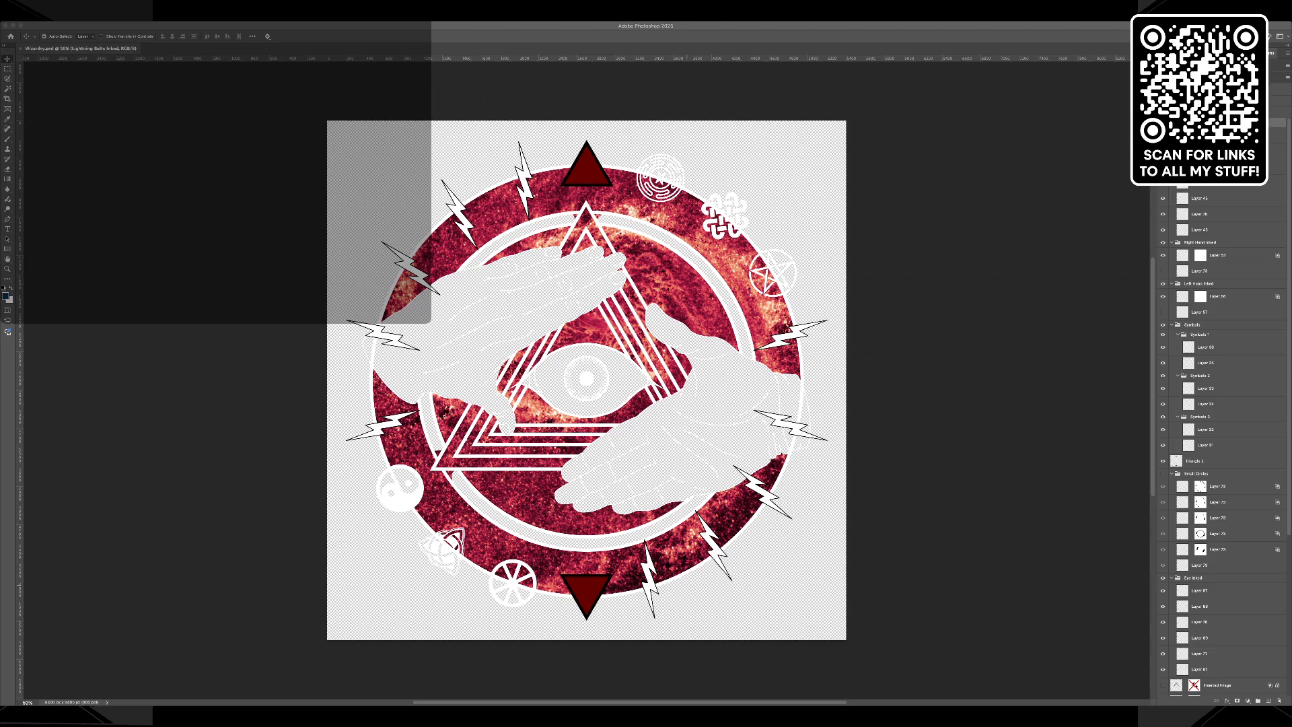
# Show the black Background layer behind the artwork.
pyautogui.scroll(-5, 1222, 437)
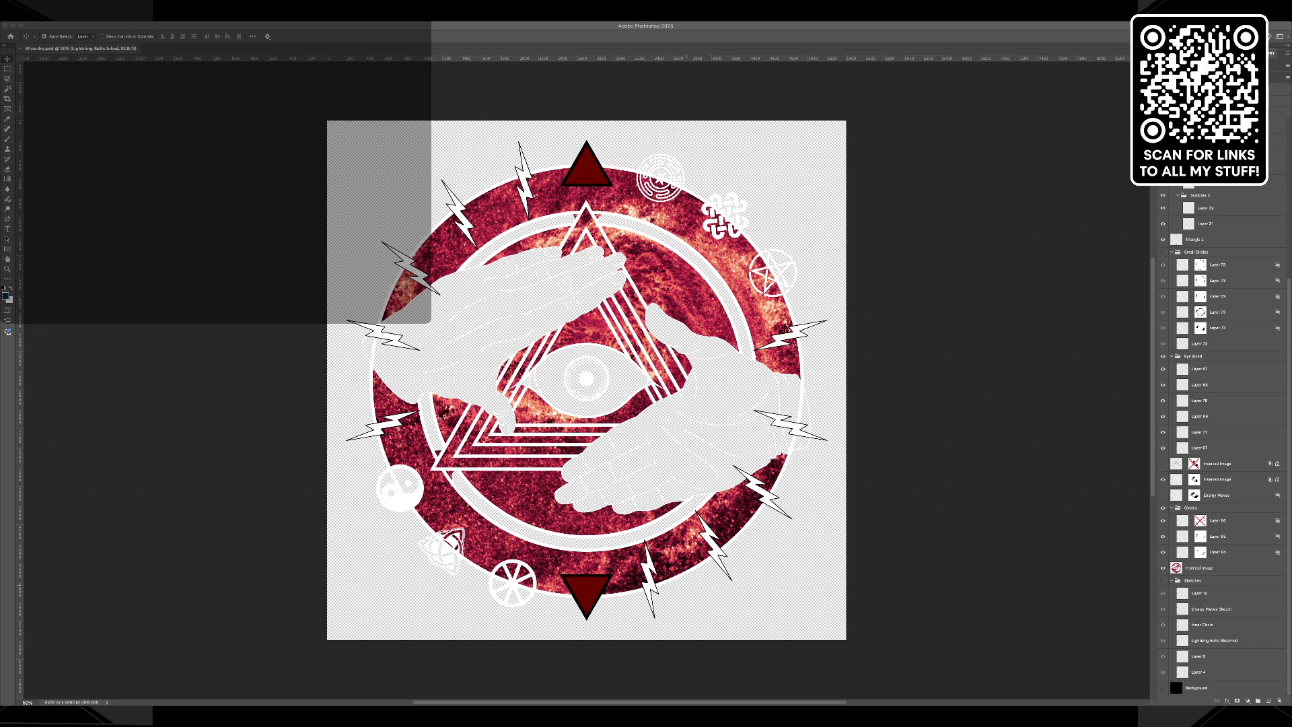
pyautogui.click(1163, 688)
pyautogui.click(1163, 688)
pyautogui.click(1219, 479)
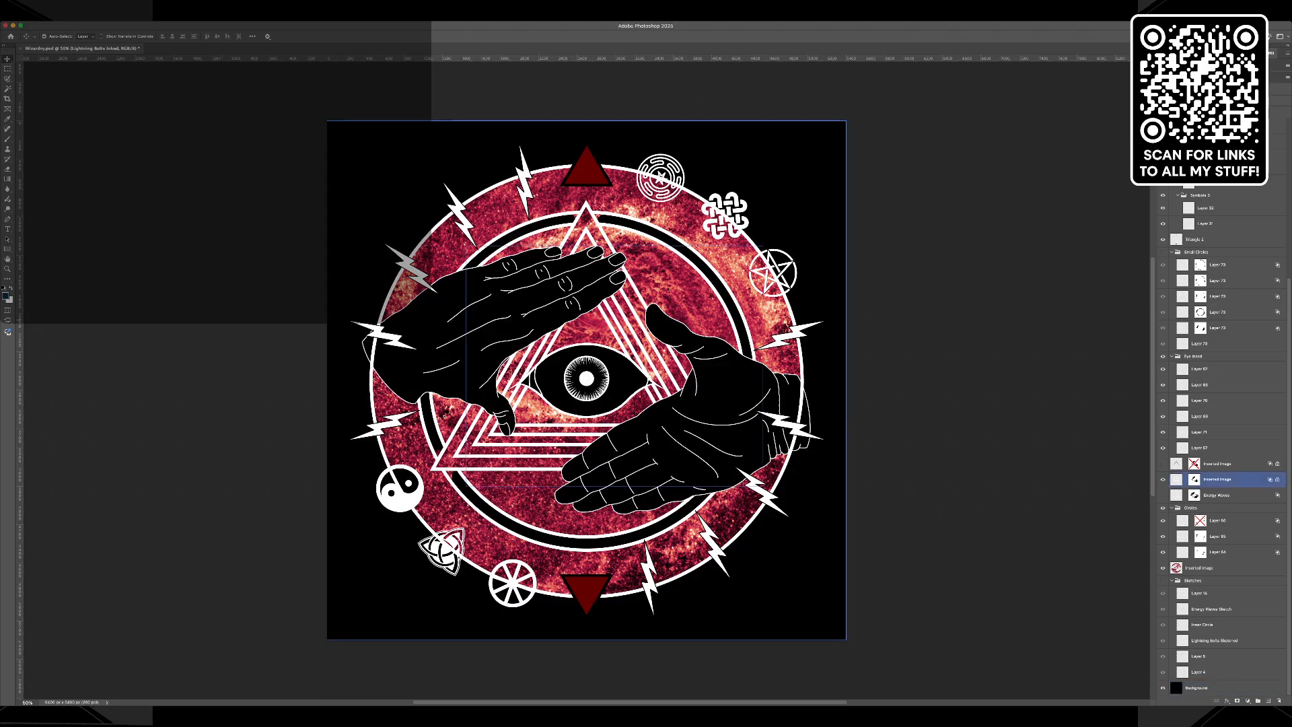
# Hide the layer of the yin-yang symbol to expose the galaxy texture and outer ring beneath it.
pyautogui.press('z')
pyautogui.click(406, 503)
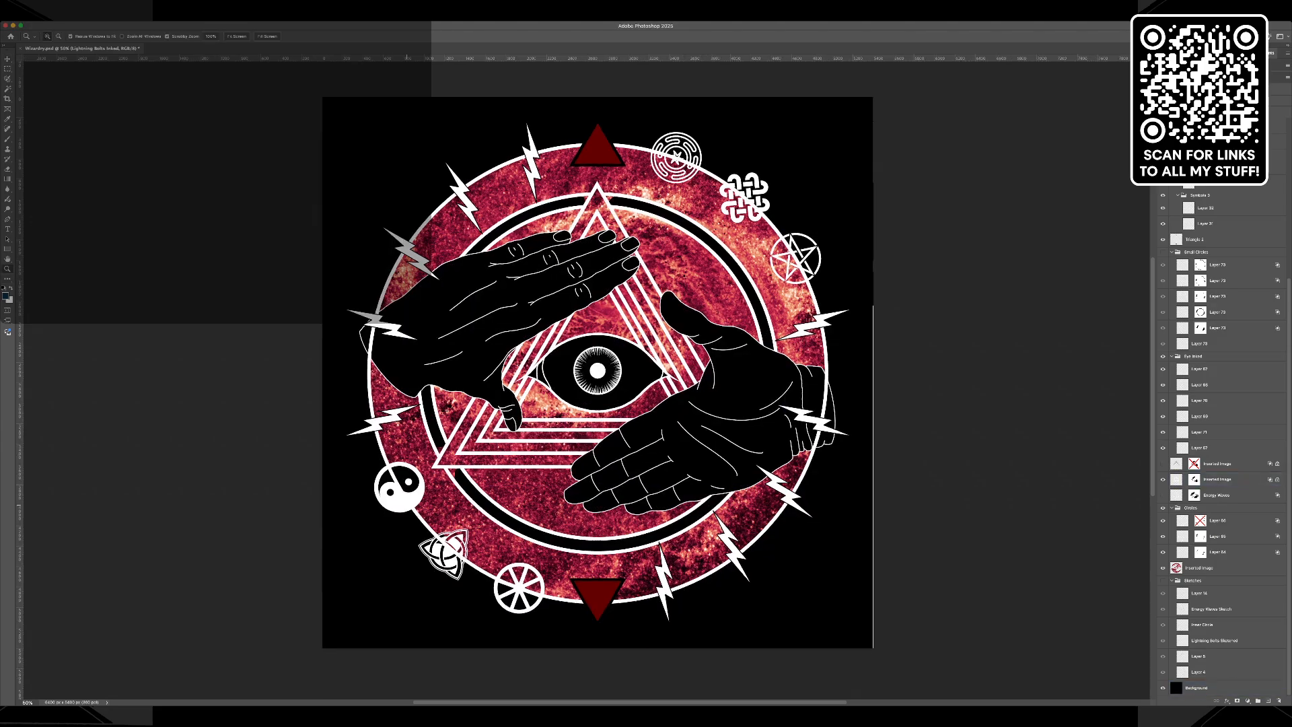
pyautogui.click(406, 503)
pyautogui.click(406, 503)
pyautogui.click(406, 504)
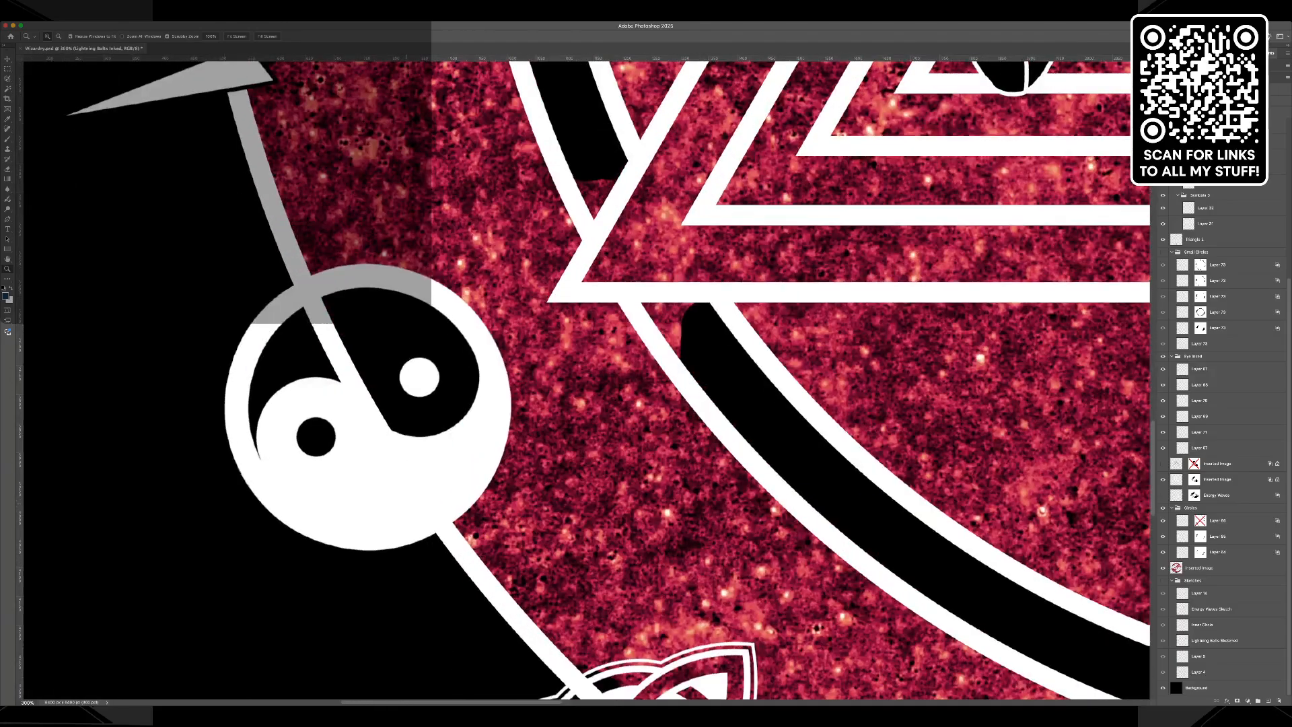
pyautogui.press('v')
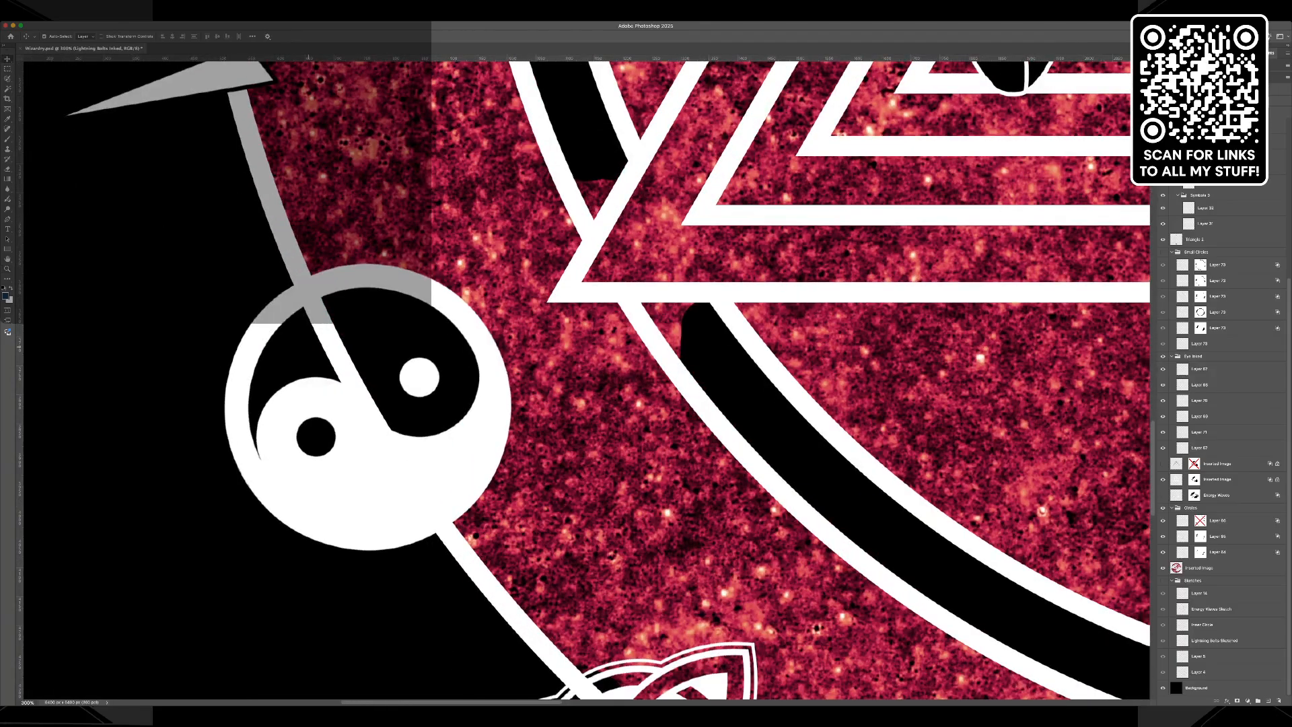
pyautogui.click(405, 503)
pyautogui.click(490, 522)
pyautogui.click(431, 502)
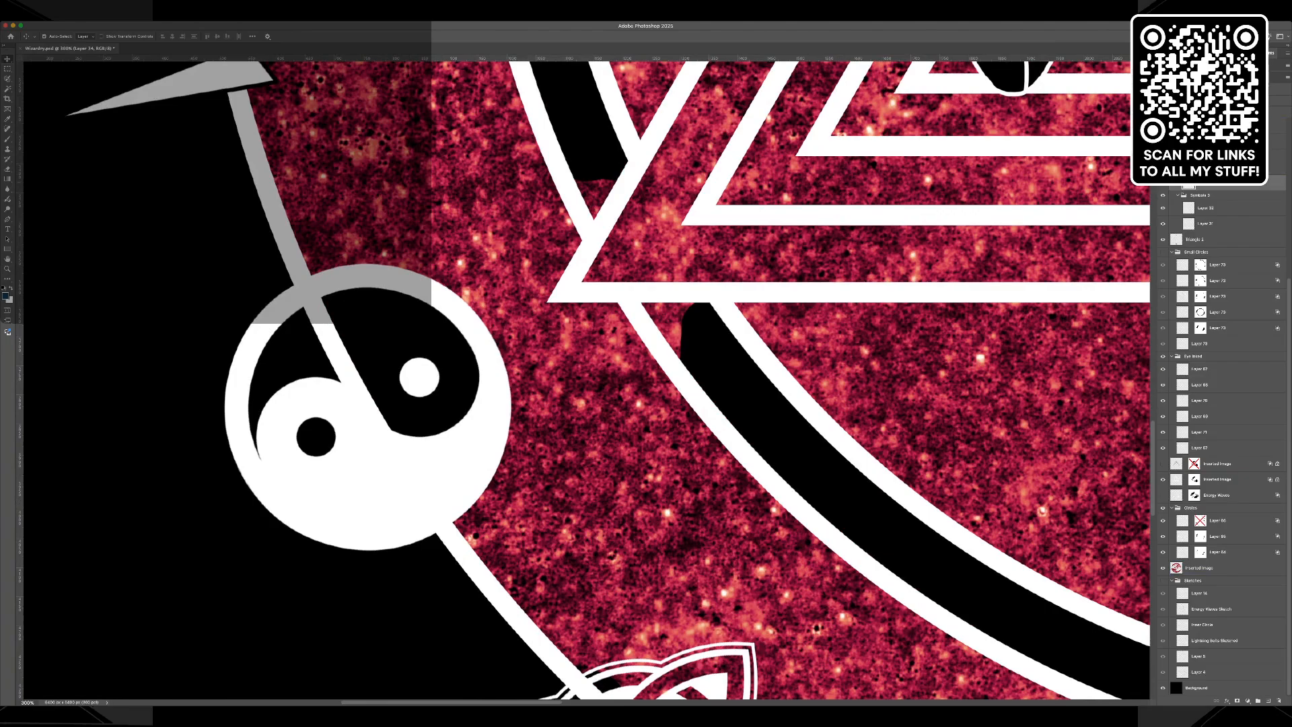
pyautogui.click(1163, 183)
pyautogui.click(1163, 183)
pyautogui.click(1163, 182)
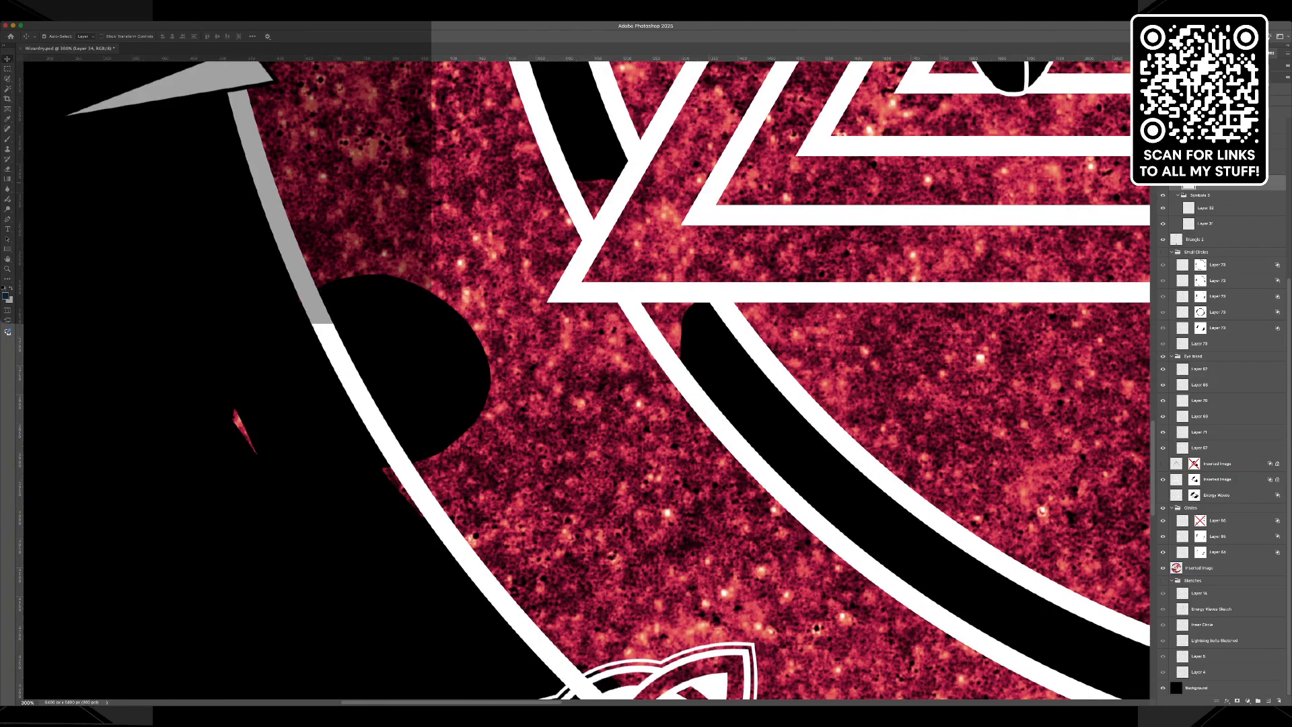
# Hide the whole Symbols group to expose the rest of the outer ring.
pyautogui.click(1212, 568)
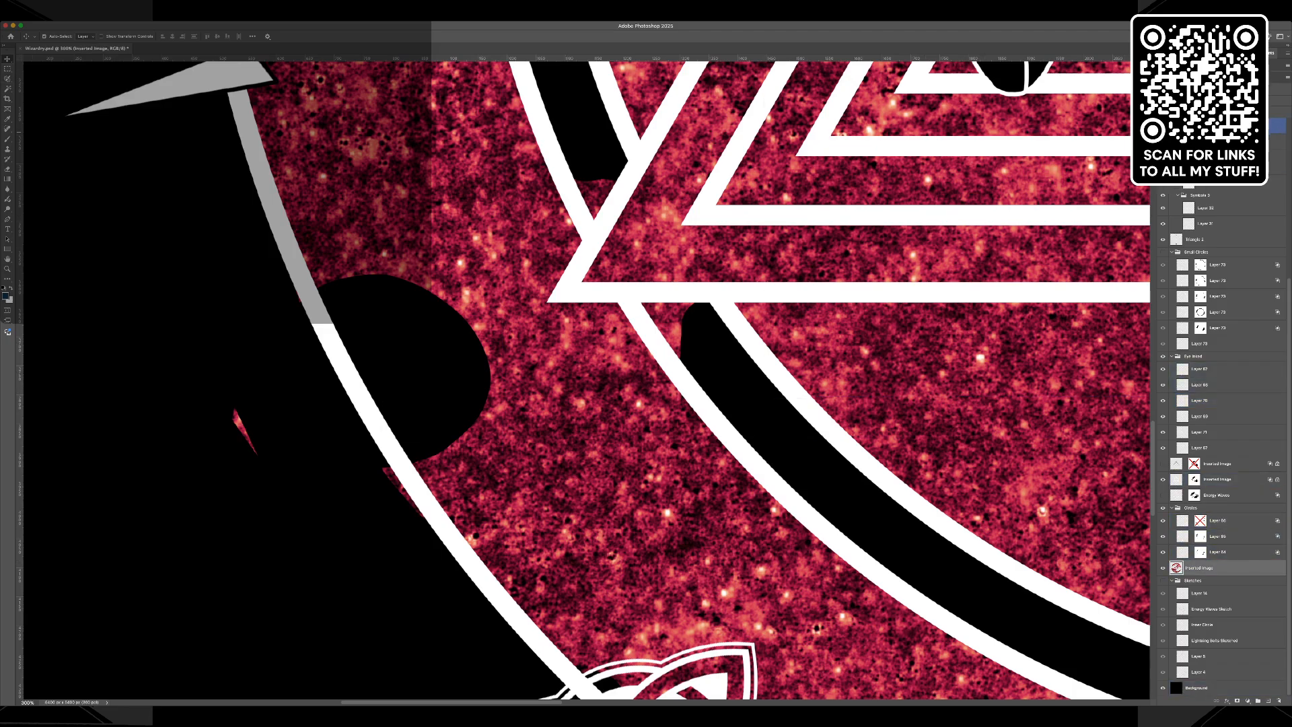
pyautogui.scroll(1, 1222, 404)
pyautogui.click(1163, 119)
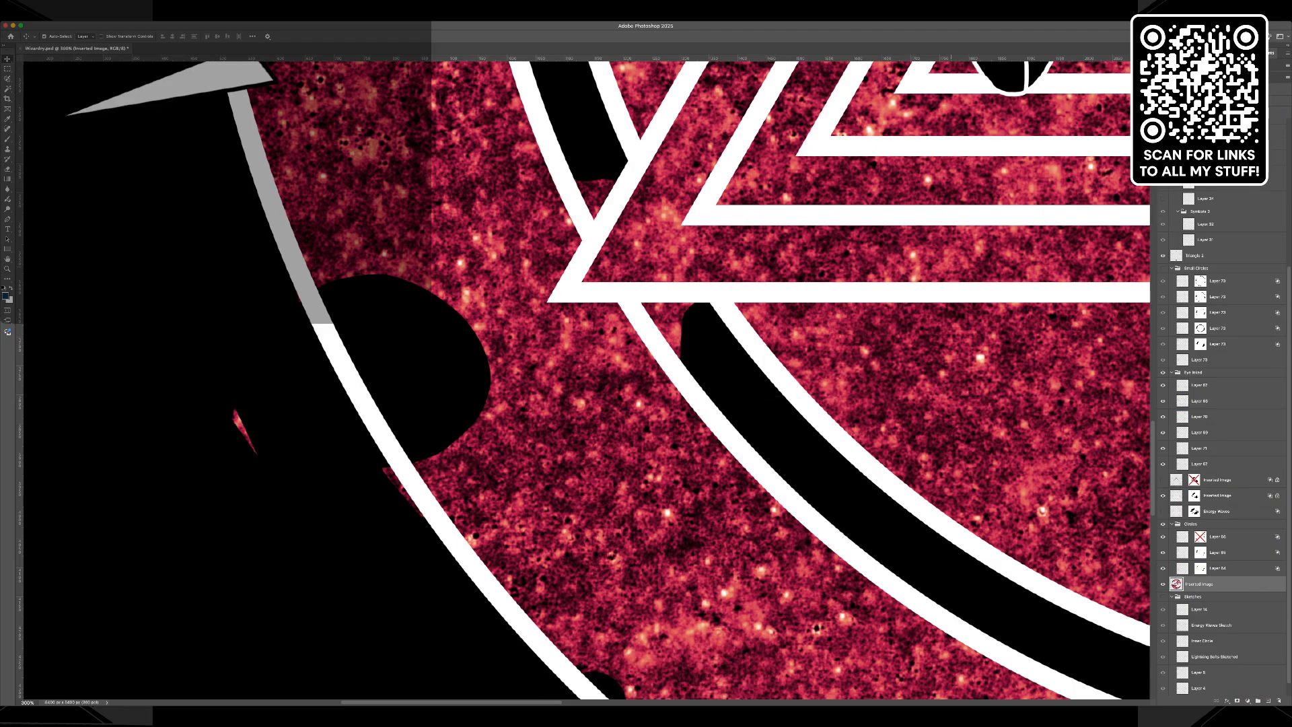
pyautogui.click(358, 379)
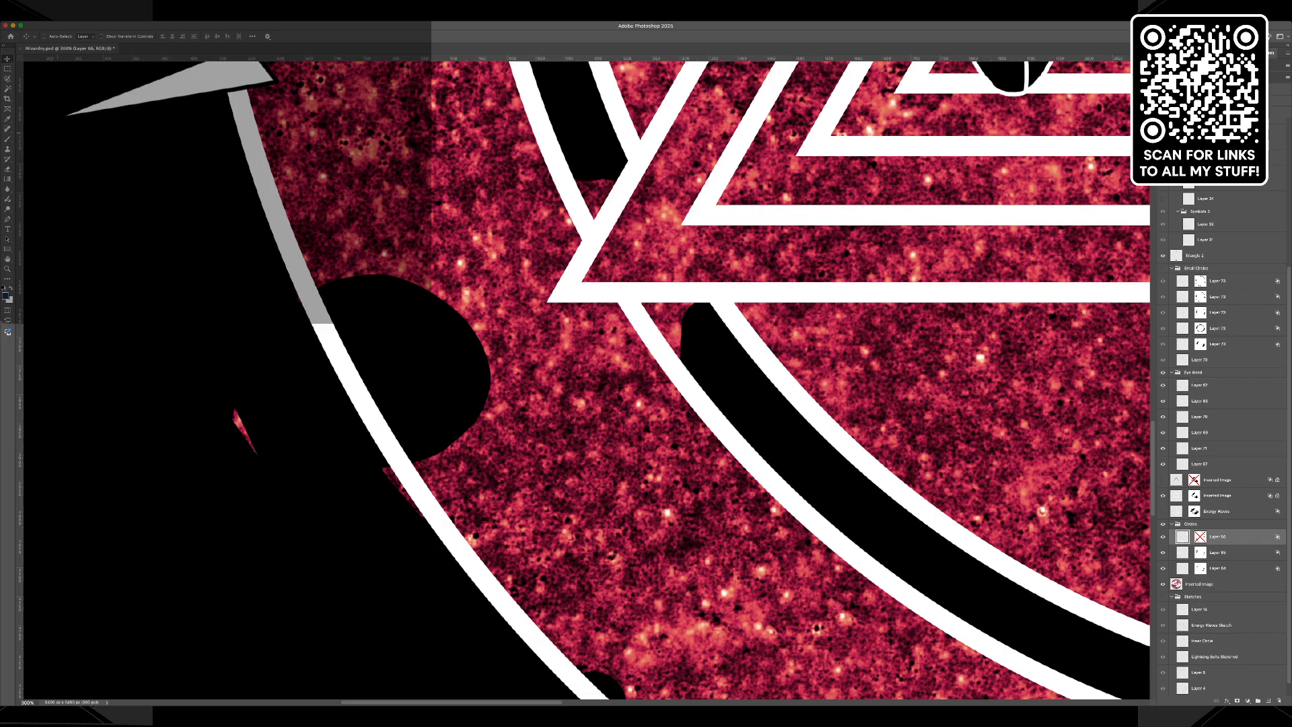
pyautogui.press('super+z')
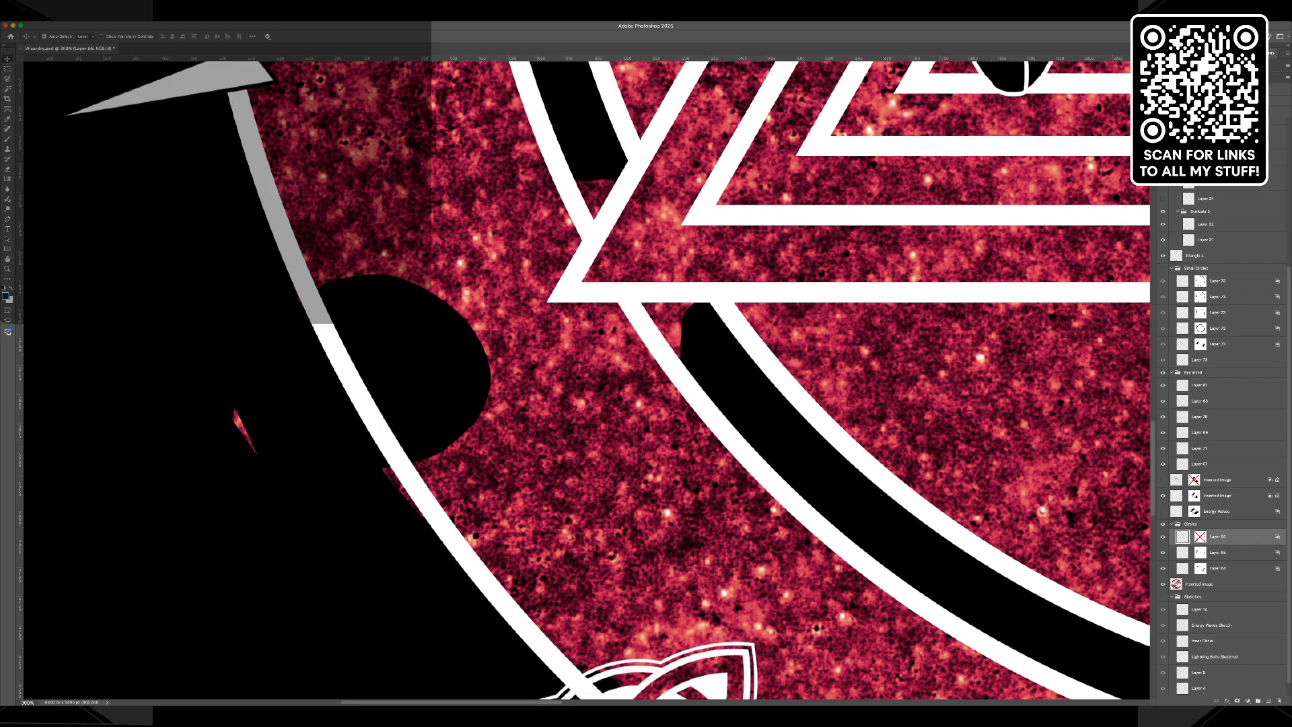
pyautogui.press('super+shift+z')
pyautogui.press('w')
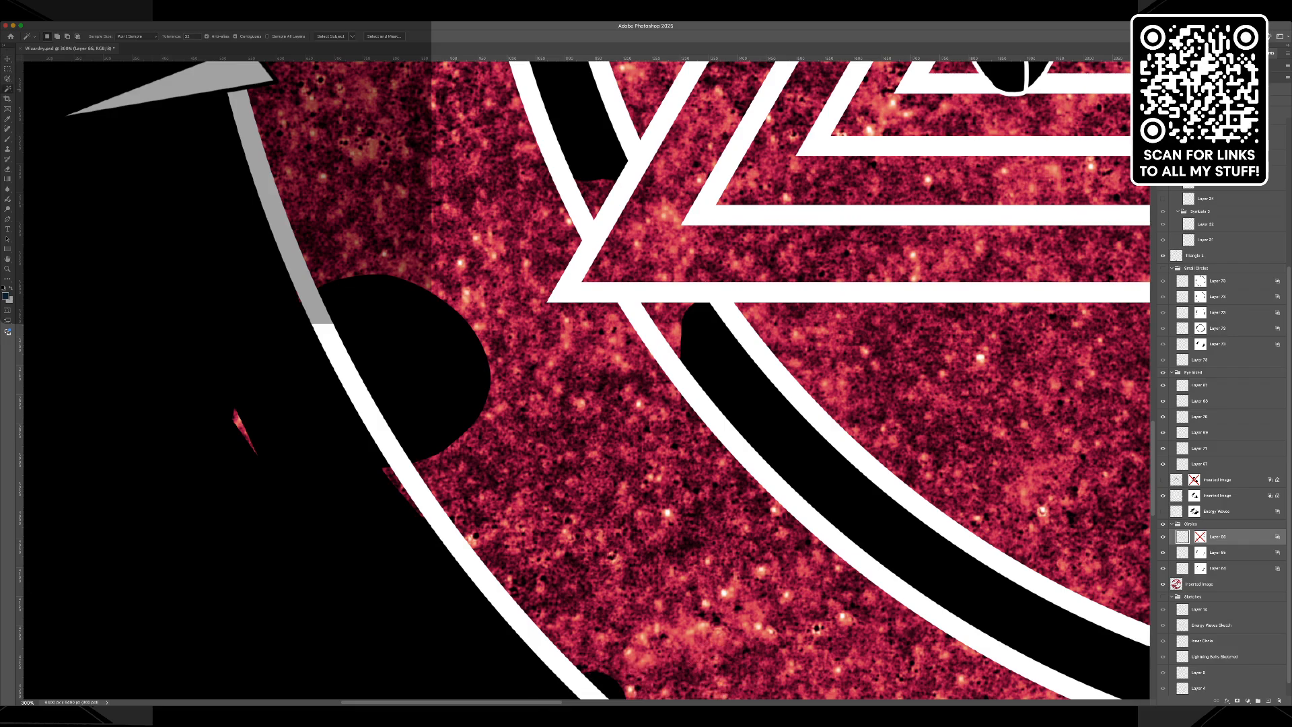
pyautogui.press('m')
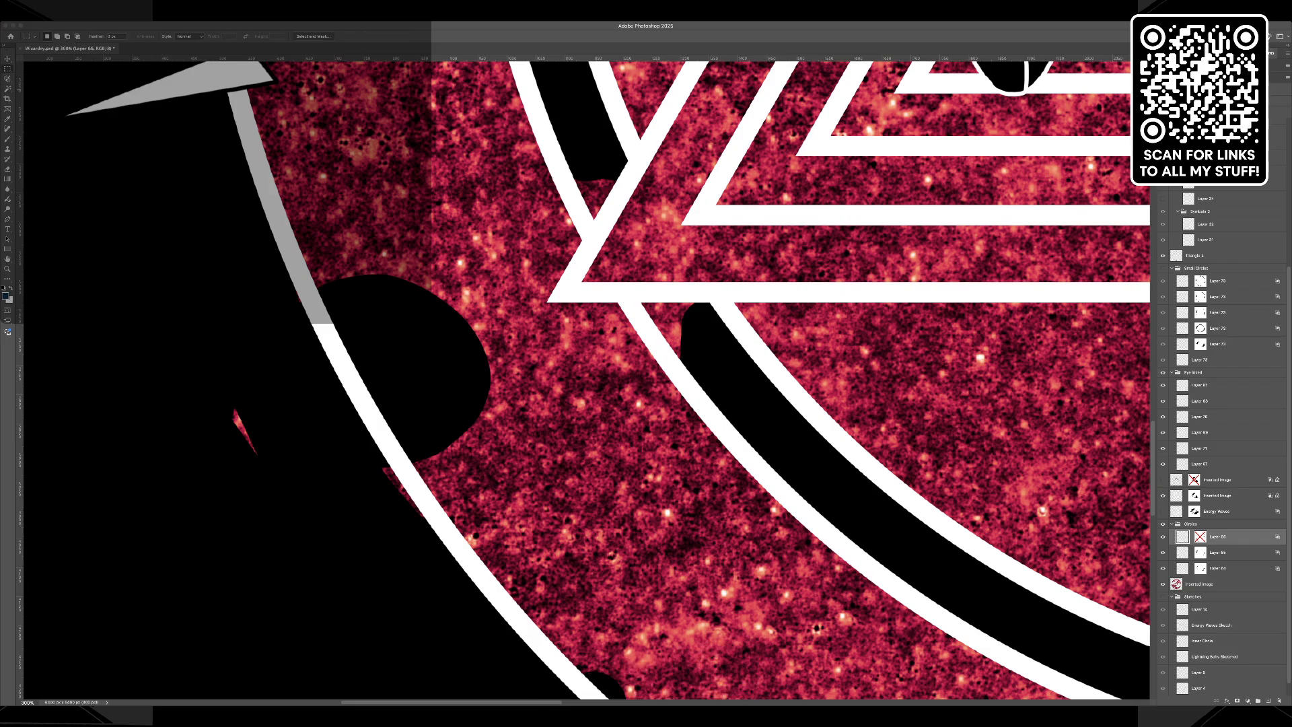
pyautogui.press('l')
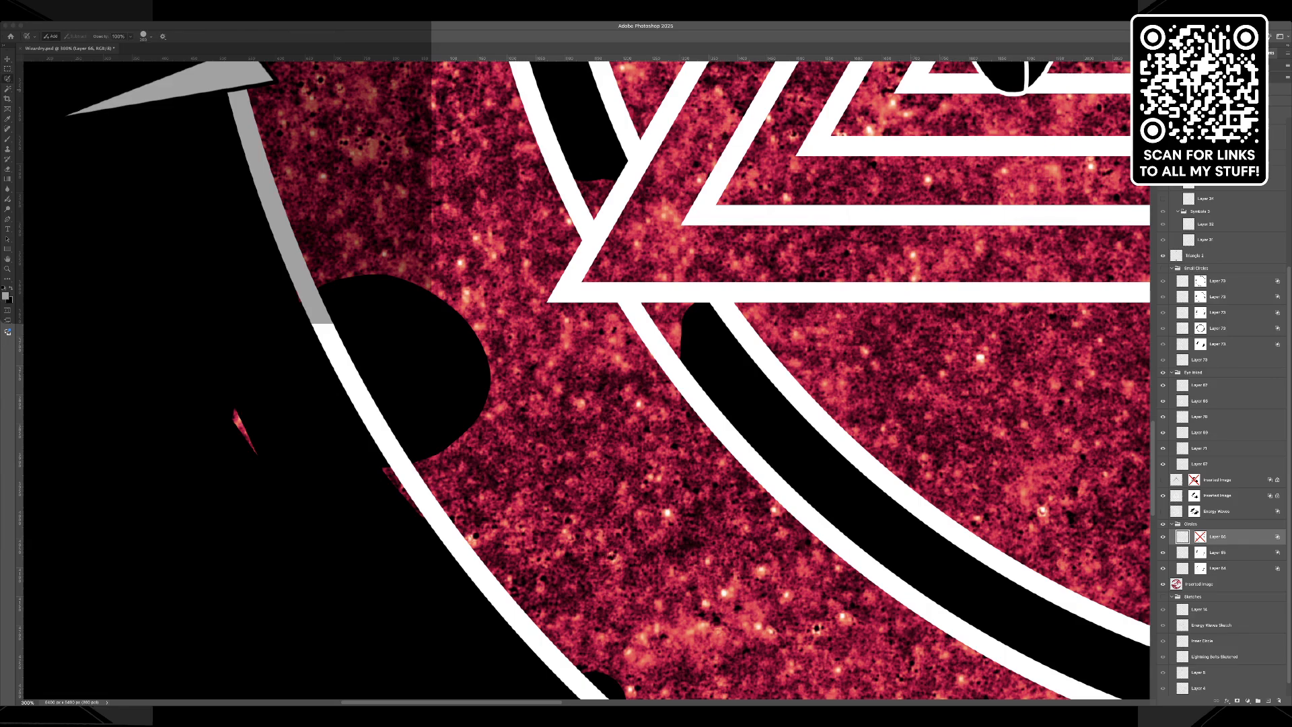
pyautogui.hotkey('shift', 'l')
pyautogui.click(269, 203)
pyautogui.press('Escape')
# Draw an elliptical selection that matches the large outer white circle.
pyautogui.press('super+minus')
pyautogui.press('super+minus')
pyautogui.press('super+minus')
pyautogui.press('super+minus')
pyautogui.scroll(2, 587, 380)
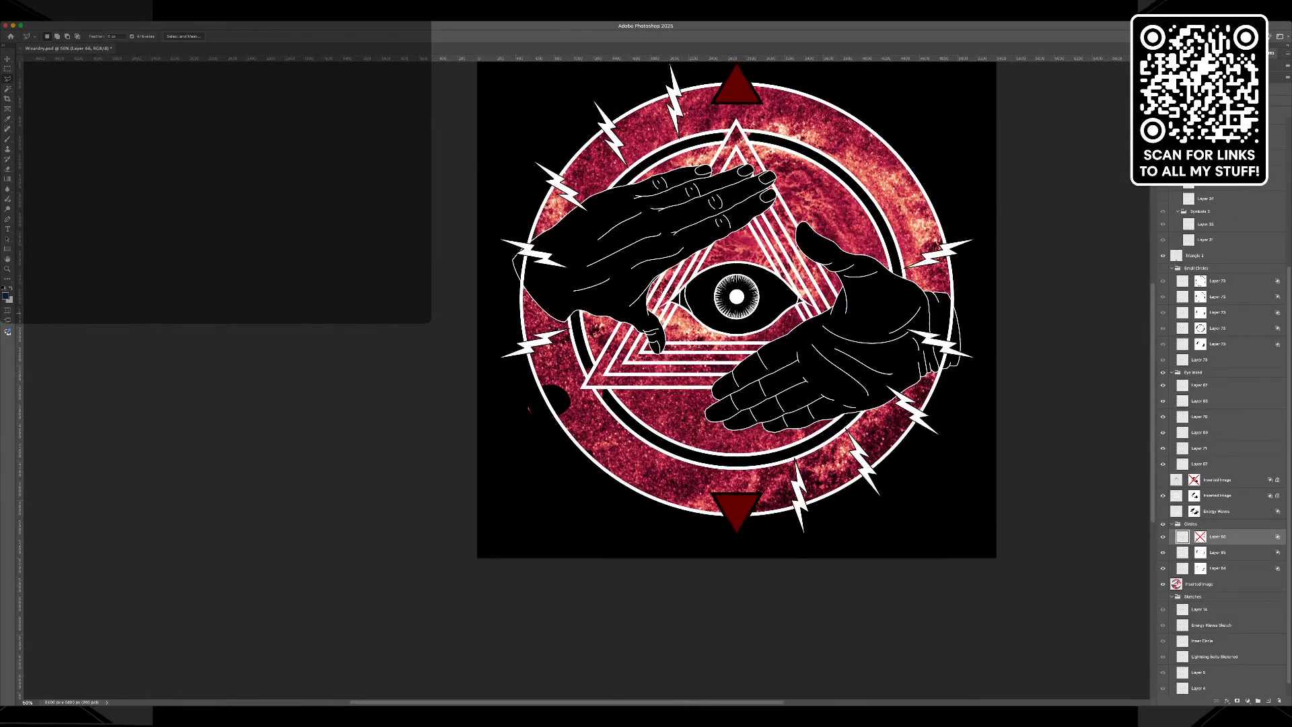
pyautogui.scroll(1, 587, 380)
pyautogui.press('m')
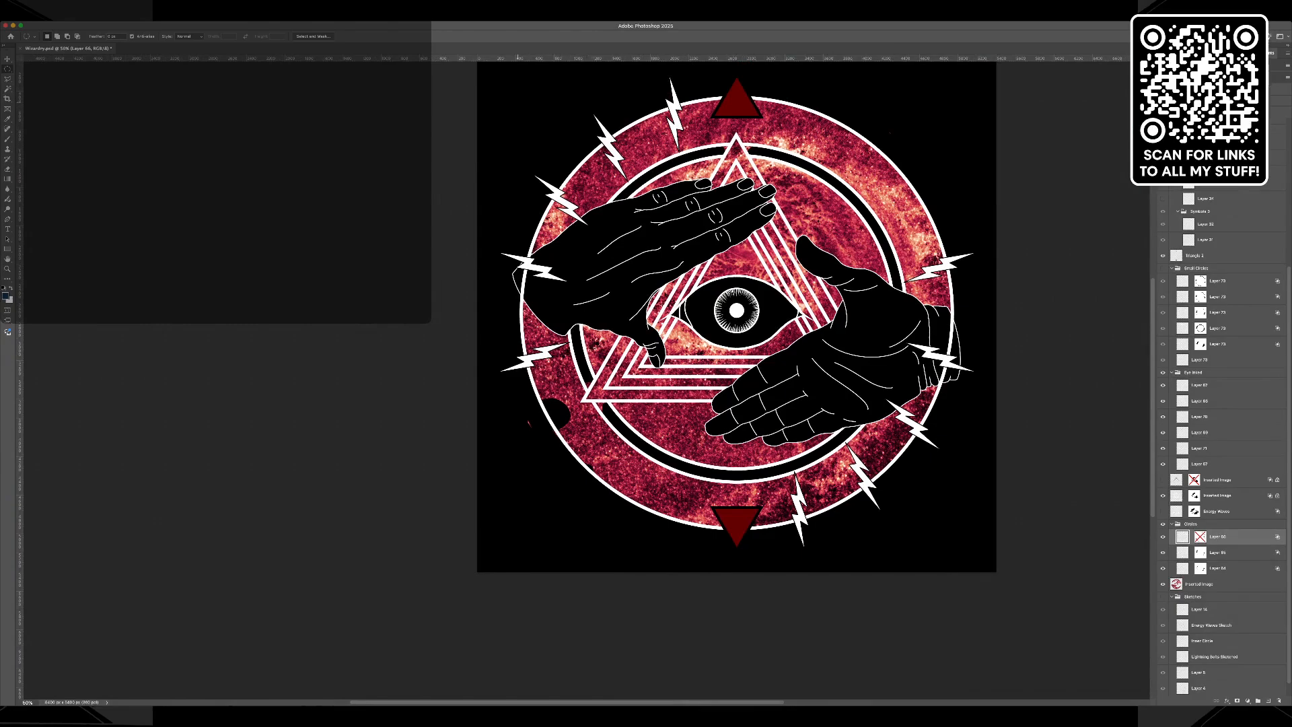
pyautogui.moveTo(493, 101); pyautogui.dragTo(1025, 531)
pyautogui.hotkey('ctrl', 'd')
pyautogui.moveTo(858, 227); pyautogui.dragTo(1109, 528)
pyautogui.moveTo(935, 313); pyautogui.dragTo(741, 309)
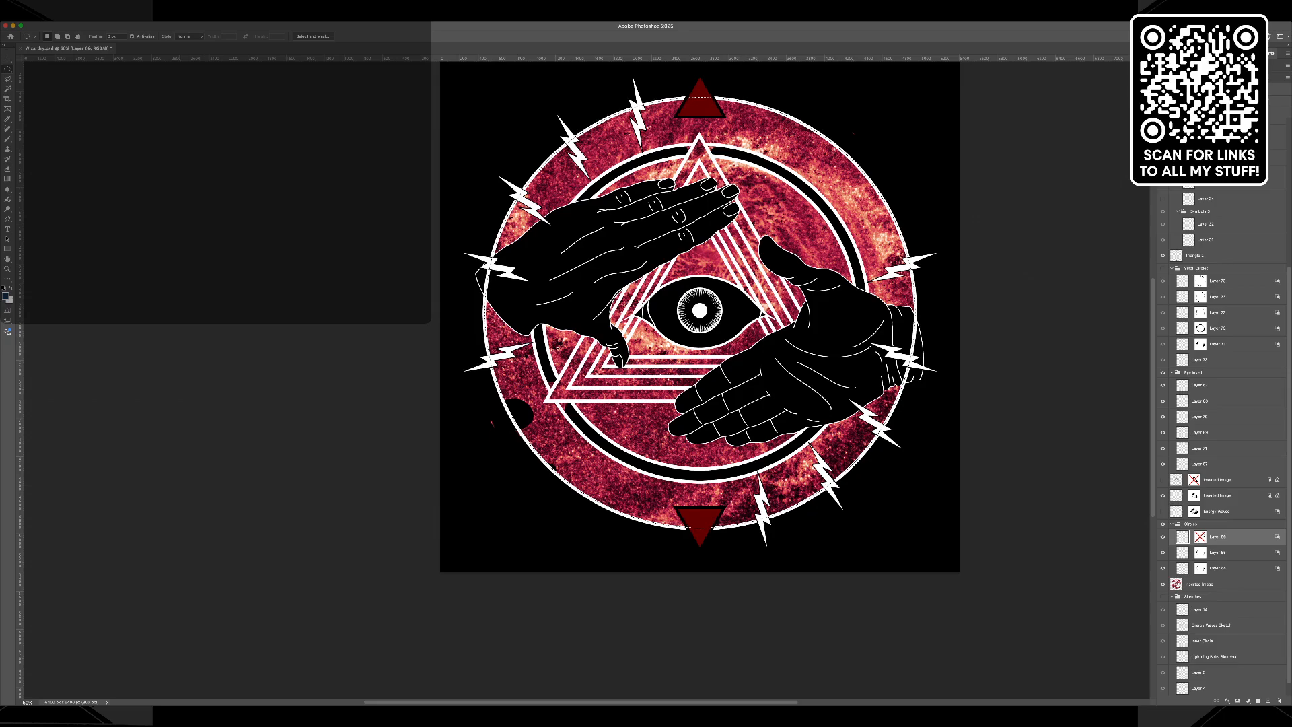
# Invert the selection, delete the red texture outside the outer circle from the Inserted Image layer, and deselect.
pyautogui.press('shift+super+i')
pyautogui.click(1199, 584)
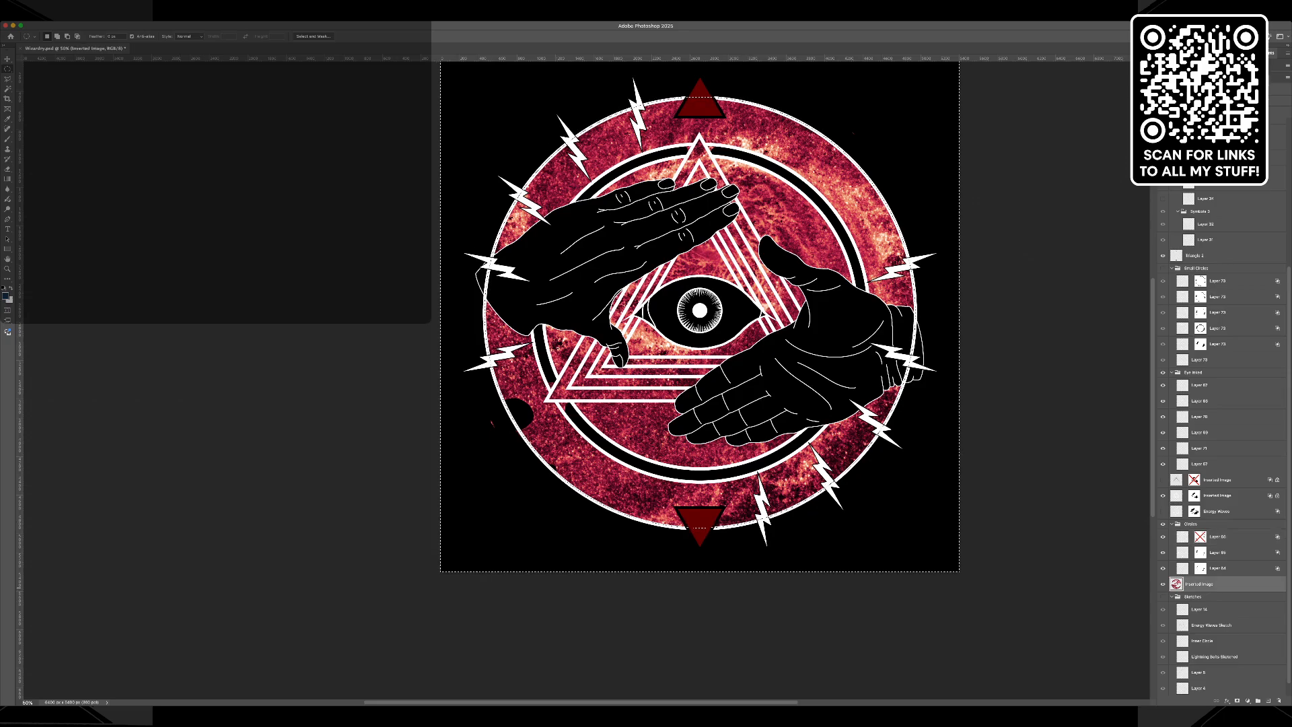
pyautogui.press('Delete')
pyautogui.press('super+d')
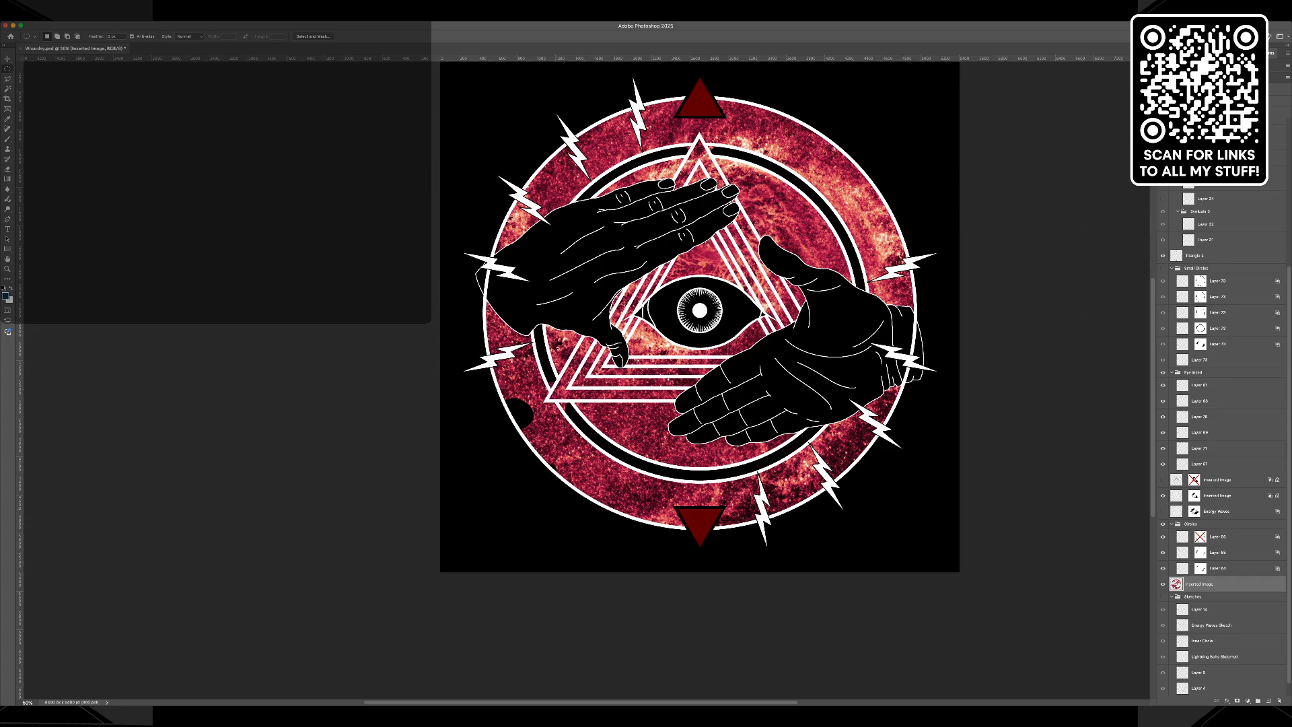
# Compare the outer circle with its layer mask enabled and disabled.
pyautogui.click(1201, 537)
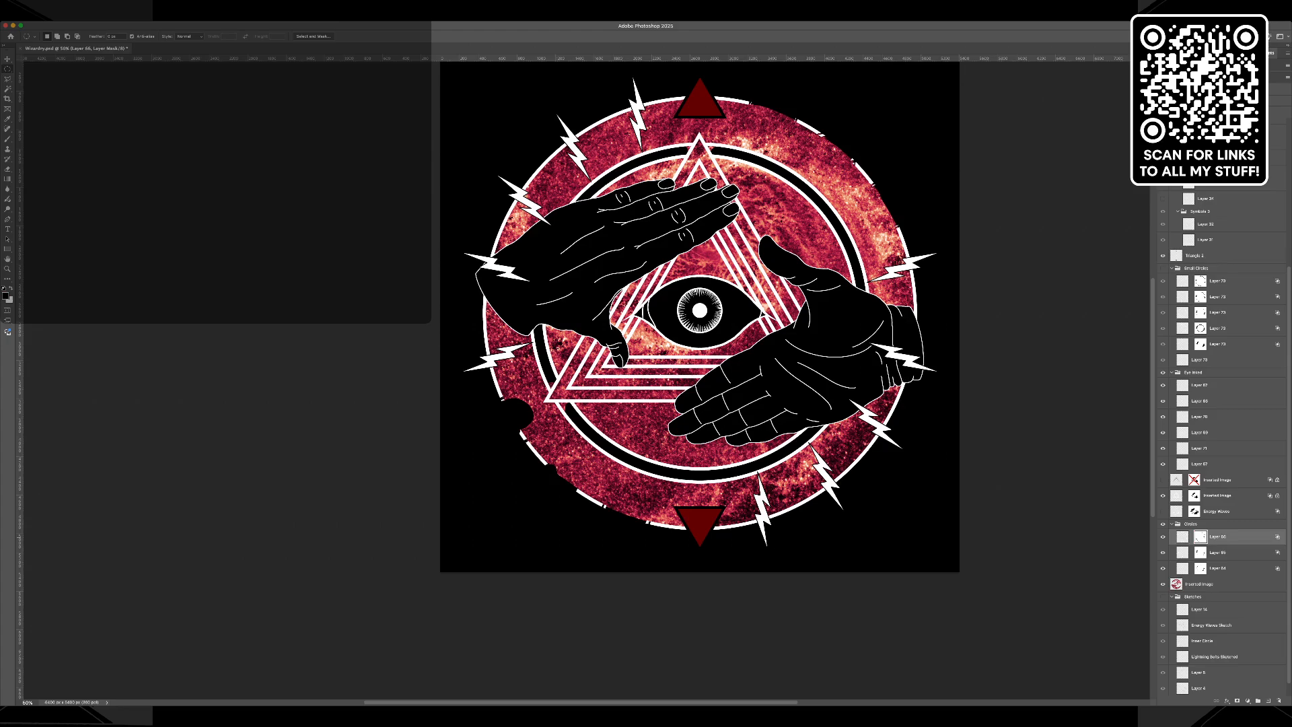
pyautogui.keyDown('shift'); pyautogui.click(1201, 538); pyautogui.keyUp('shift')
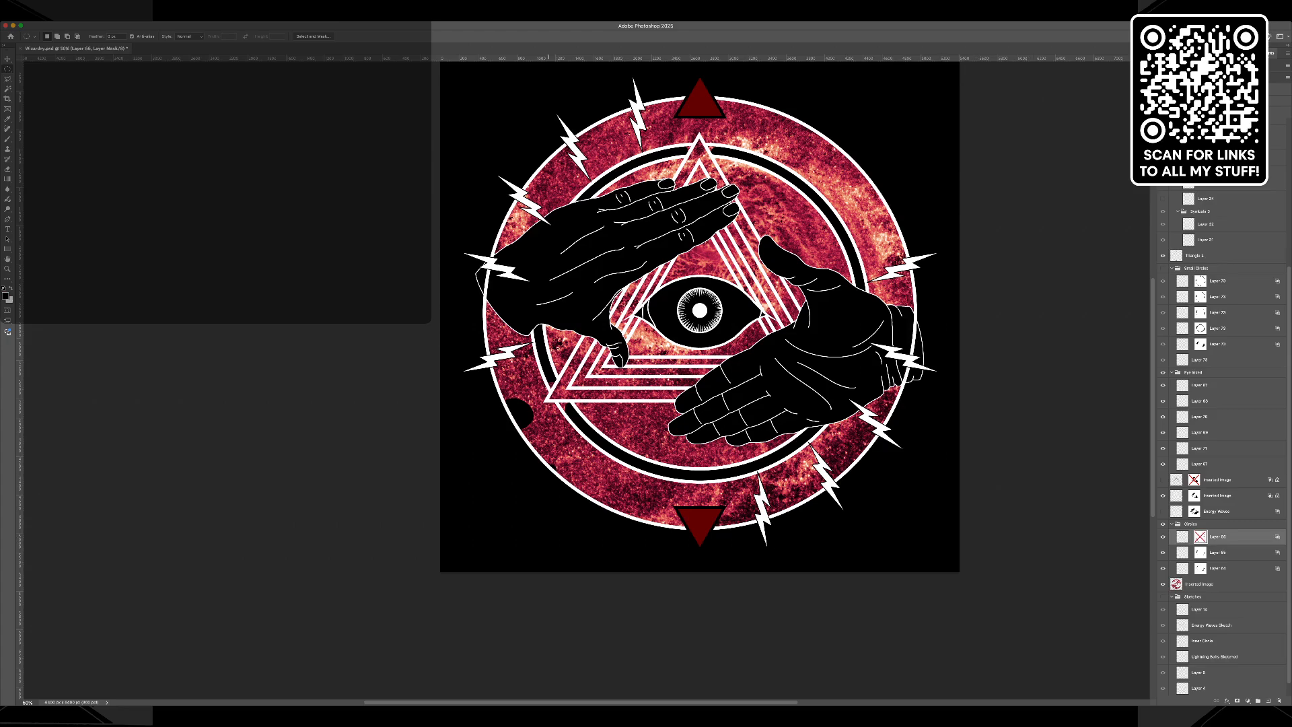
# Show the Symbols group and the yin-yang symbol's layer again.
pyautogui.press('z')
pyautogui.click(488, 400)
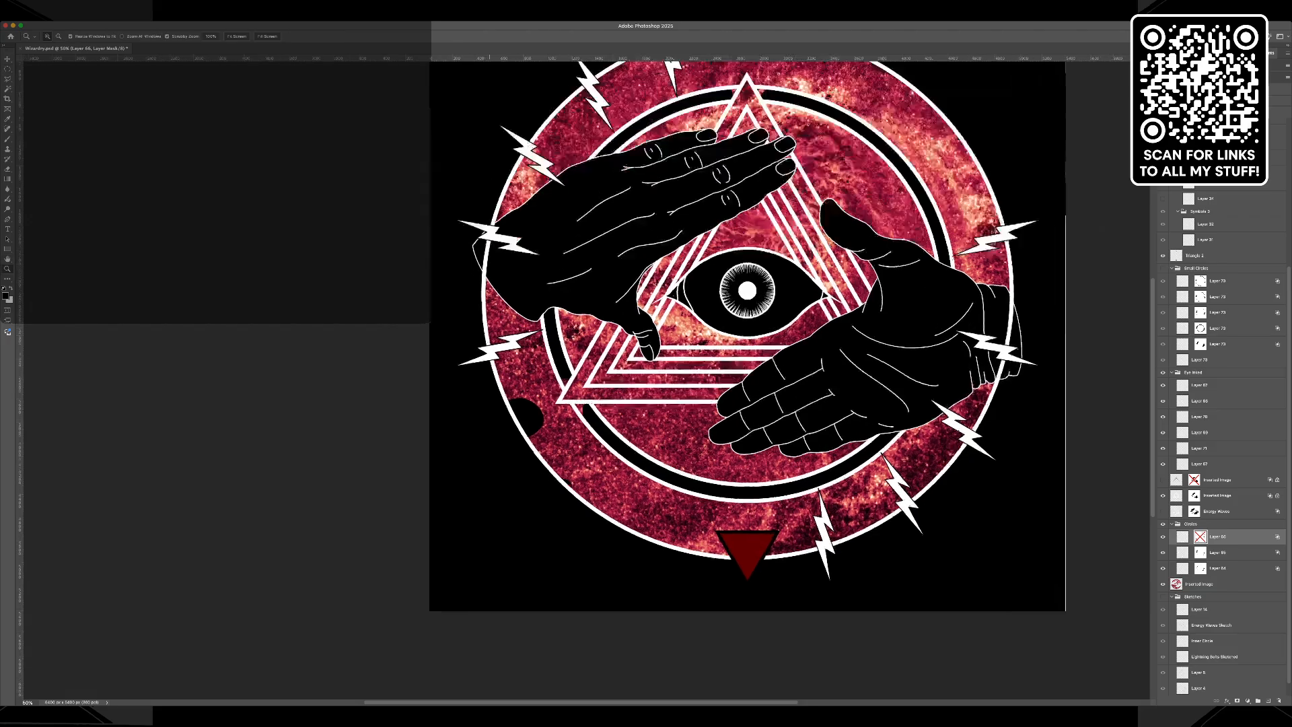
pyautogui.click(494, 399)
pyautogui.click(566, 413)
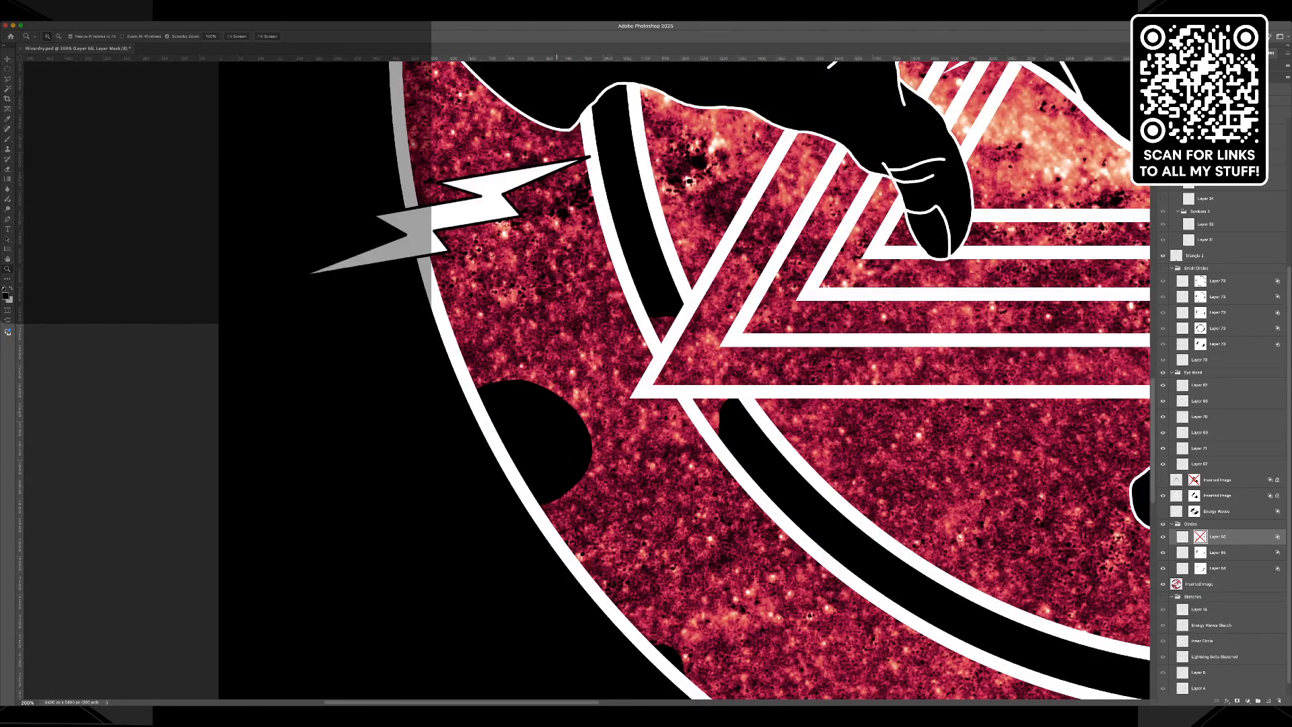
pyautogui.scroll(5, 1219, 445)
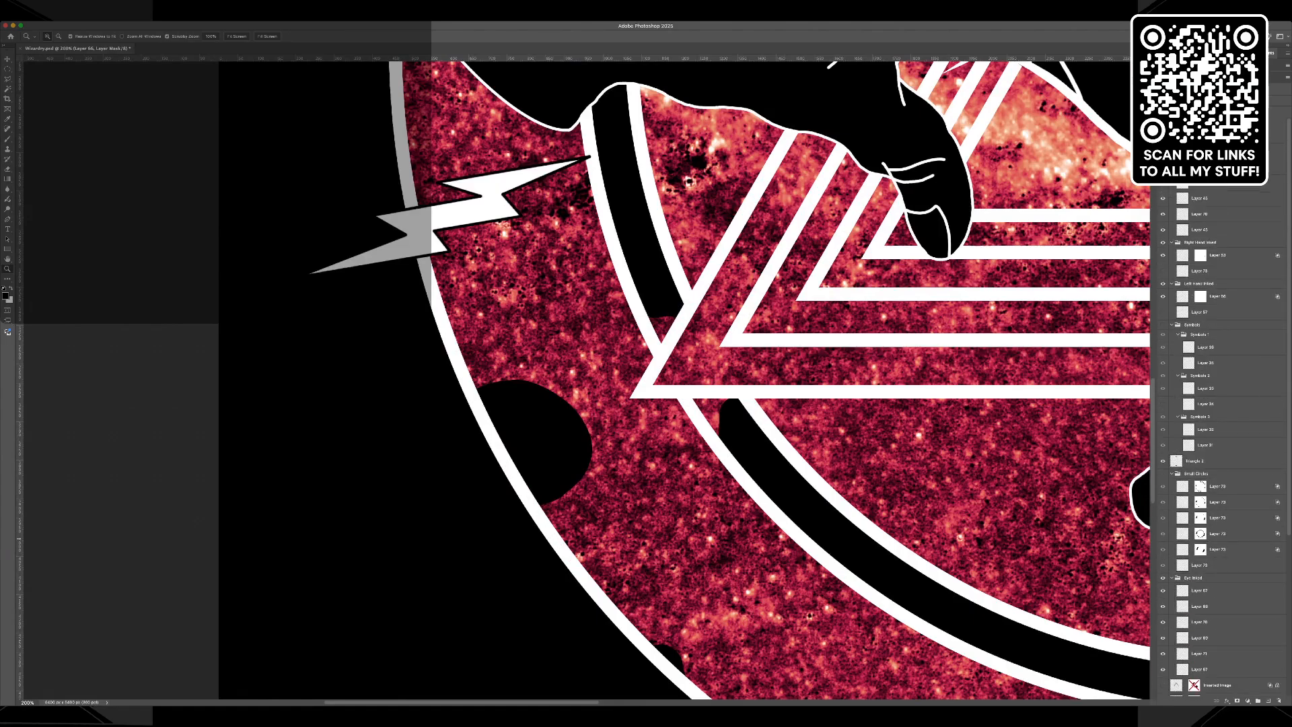
pyautogui.click(1163, 325)
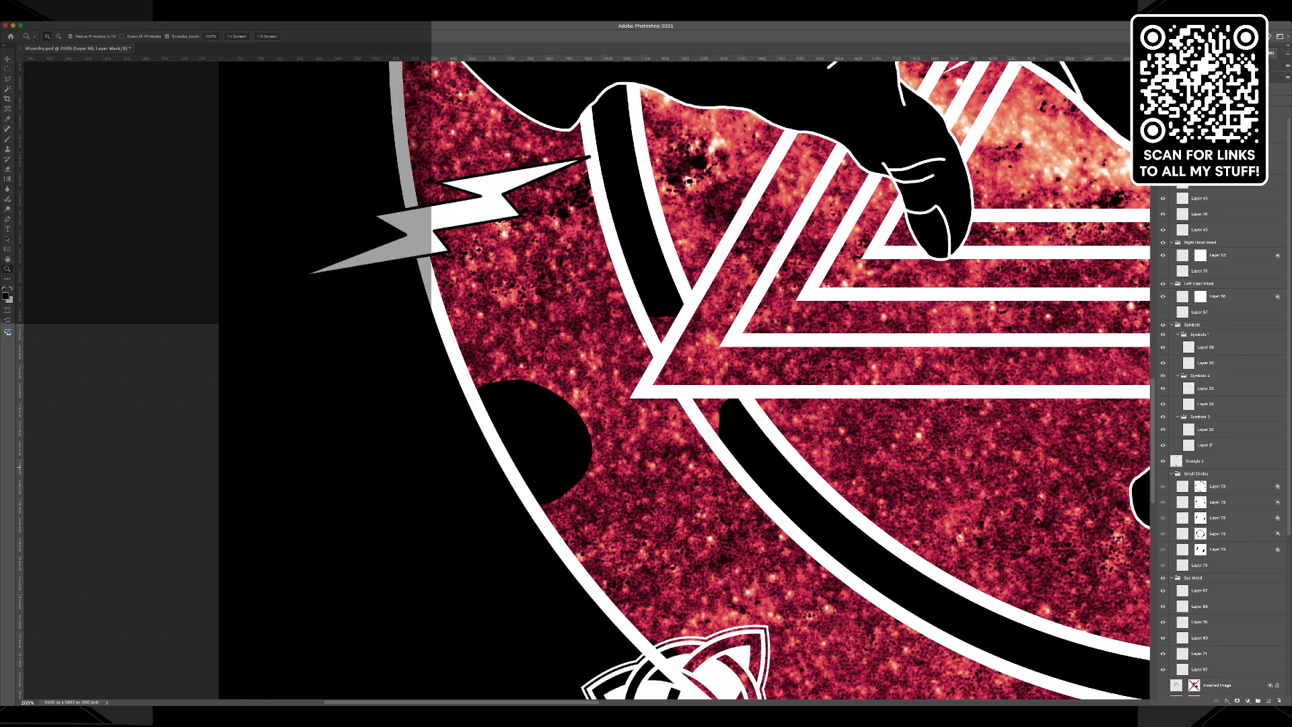
pyautogui.click(1163, 404)
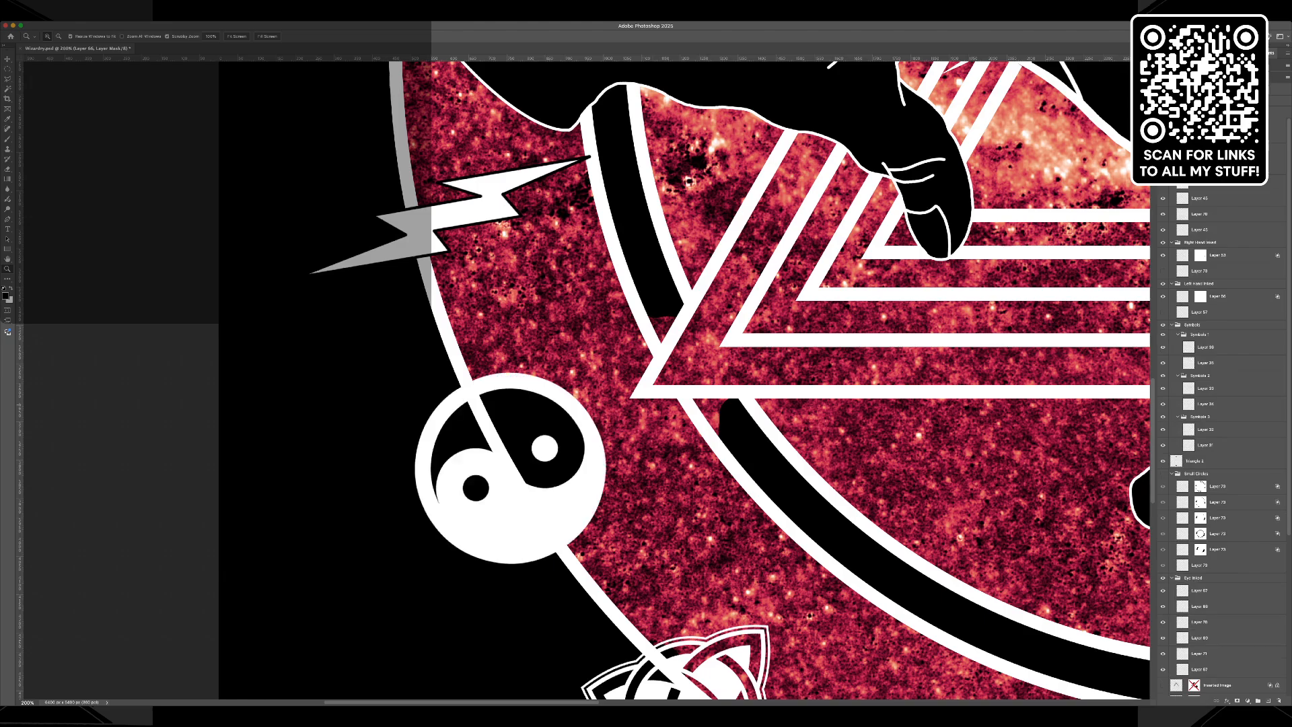
# Add a Stroke layer style to the yin-yang symbol's layer and set the stroke colour to black.
pyautogui.click(1206, 347)
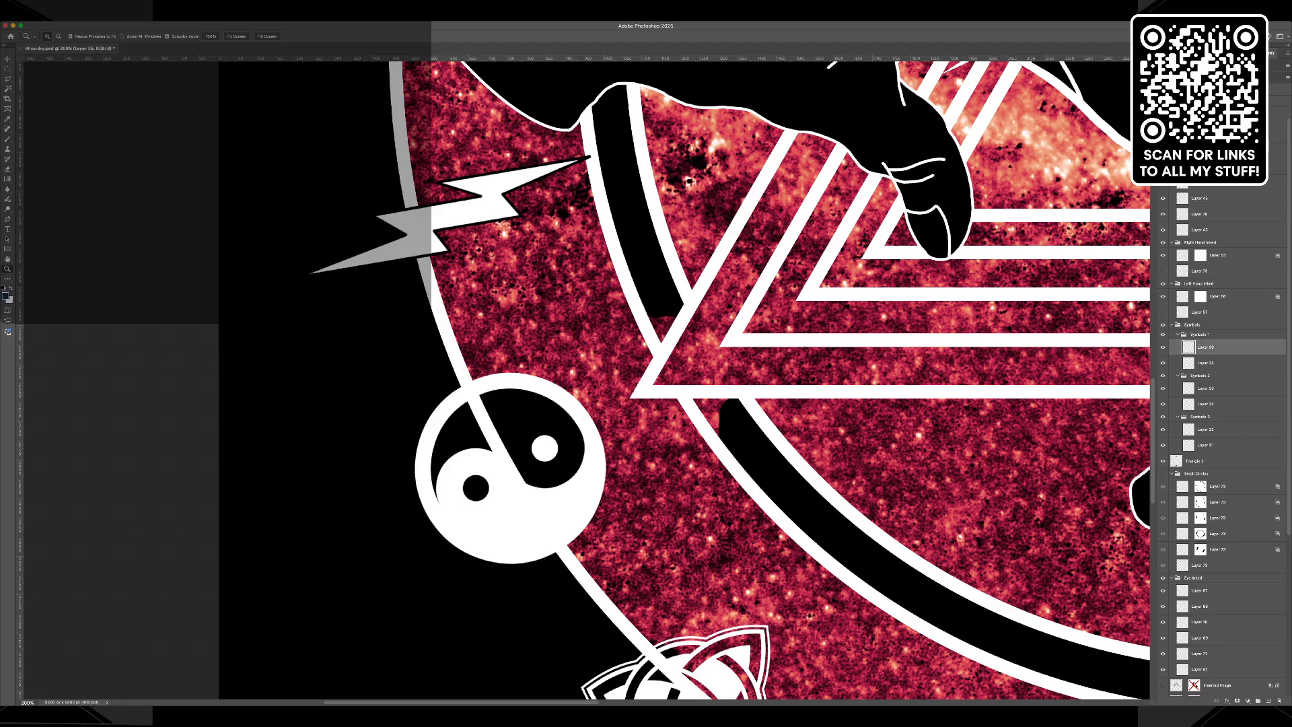
pyautogui.press('v')
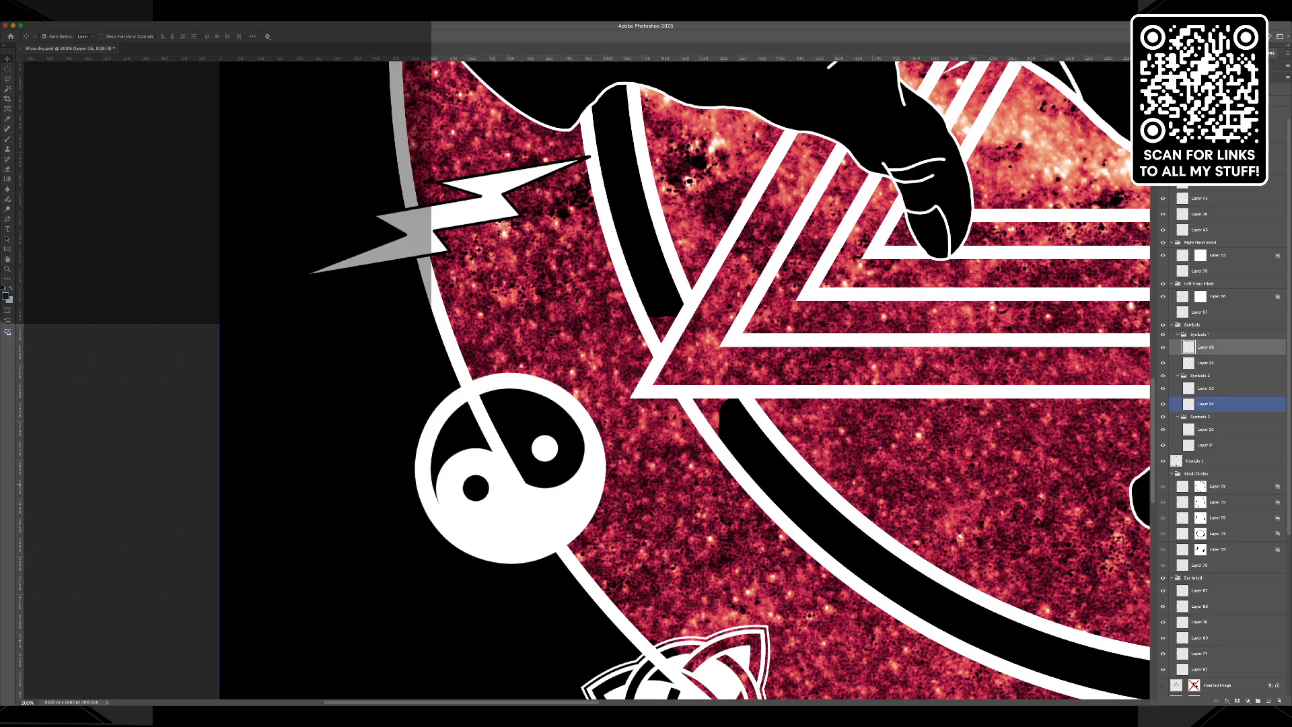
pyautogui.click(505, 487)
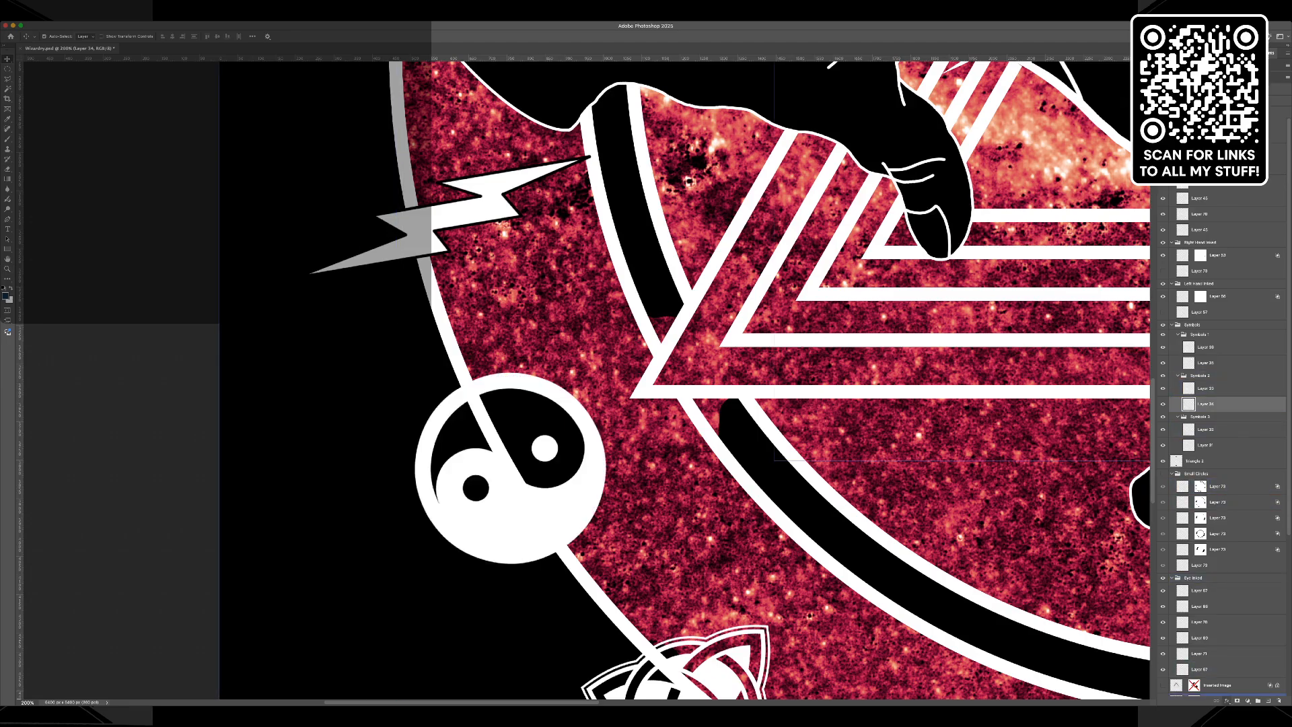
pyautogui.click(1242, 626)
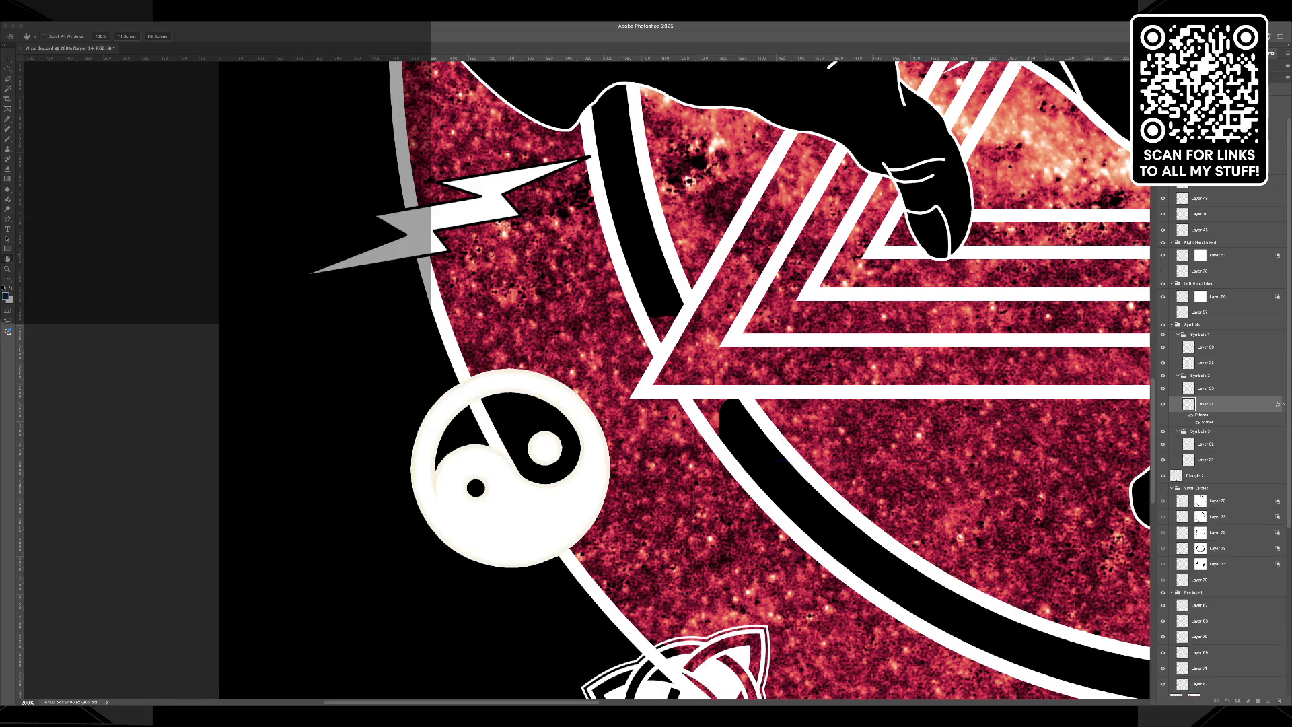
pyautogui.click(340, 225)
pyautogui.click(28, 256)
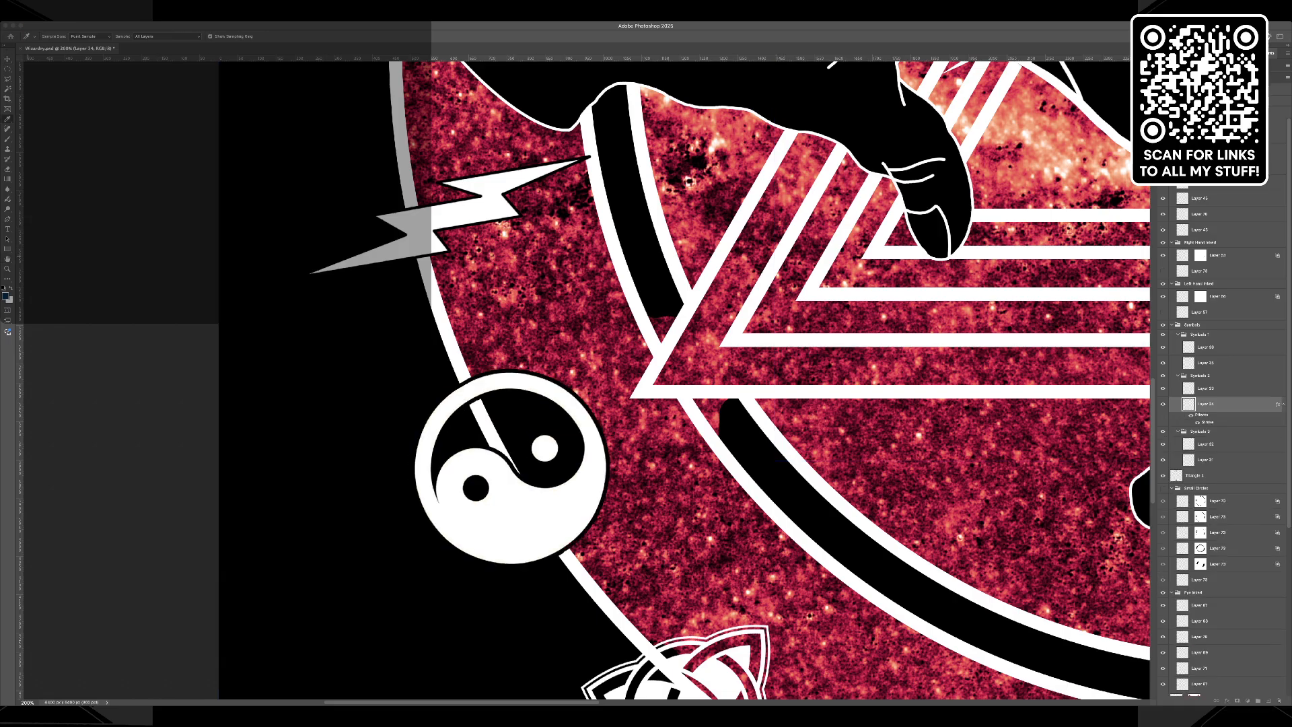
# Thicken the yin-yang symbol's black stroke until it clearly separates the symbol from the ring, and apply the style.
pyautogui.click(296, 123)
pyautogui.press('Up')
pyautogui.press('Up')
pyautogui.press('Up')
pyautogui.press('Up')
pyautogui.press('Up')
pyautogui.press('Up')
pyautogui.press('Up')
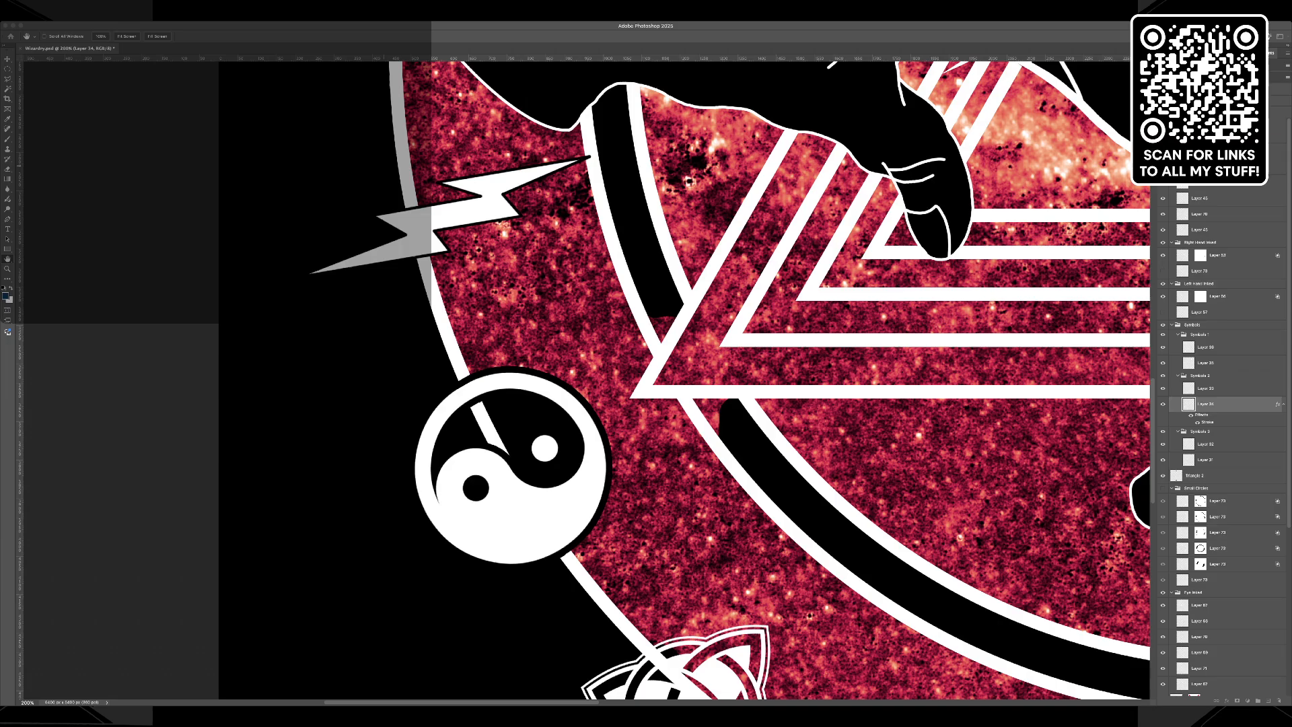
pyautogui.press('Up')
pyautogui.press('Up')
pyautogui.press('Up')
pyautogui.press('Up')
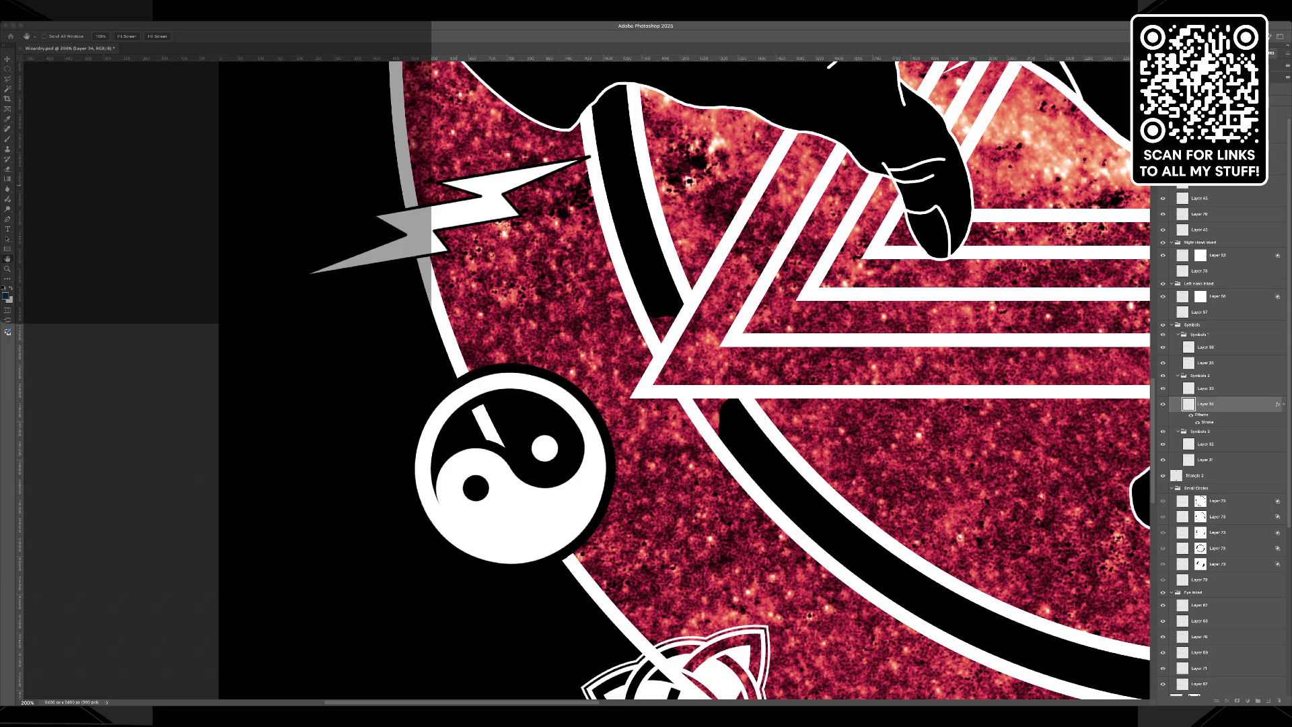
pyautogui.press('Return')
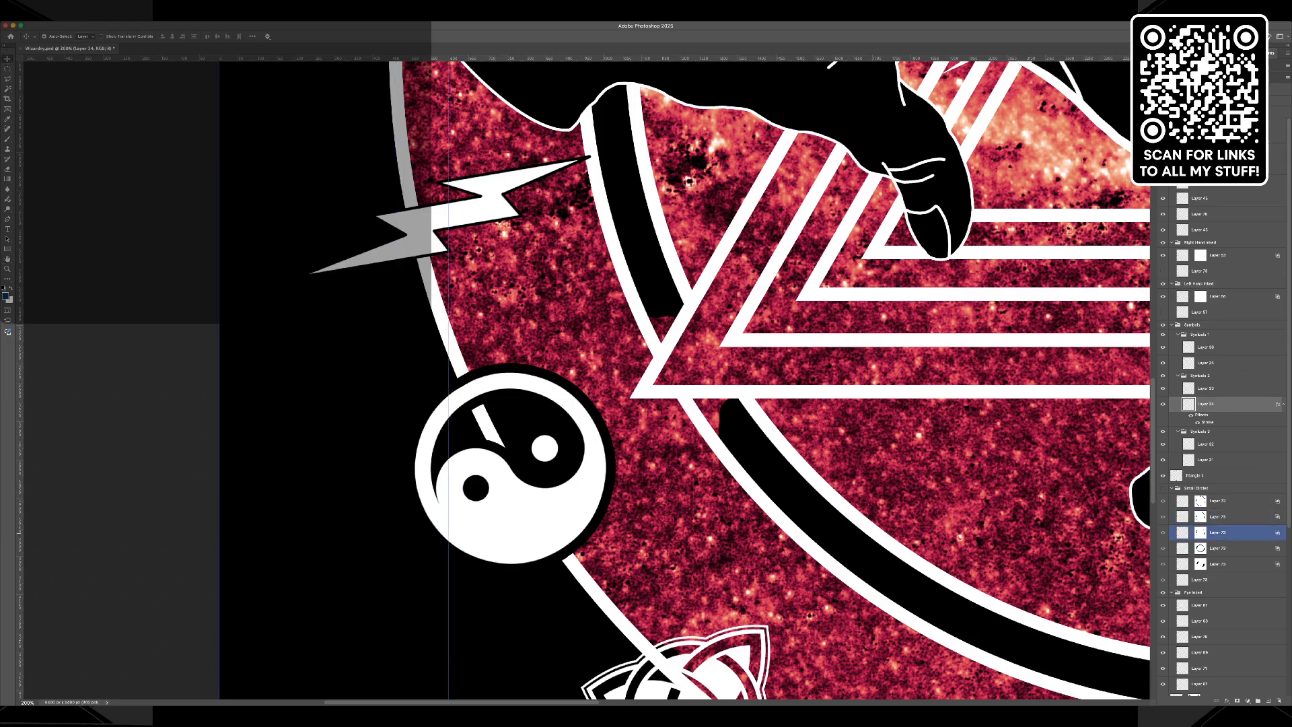
pyautogui.scroll(-4, 719, 548)
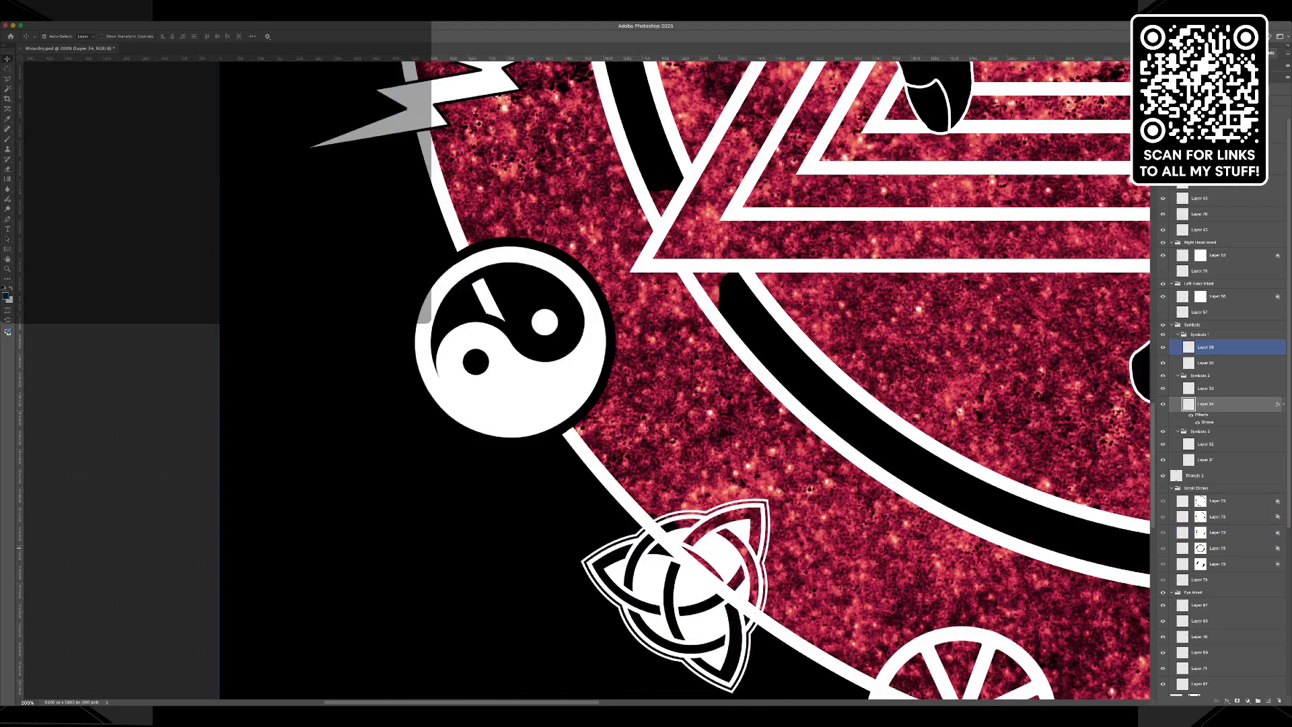
# Add a black Stroke layer style to the triquetra symbol's layer so that it separates from the ring.
pyautogui.click(719, 548)
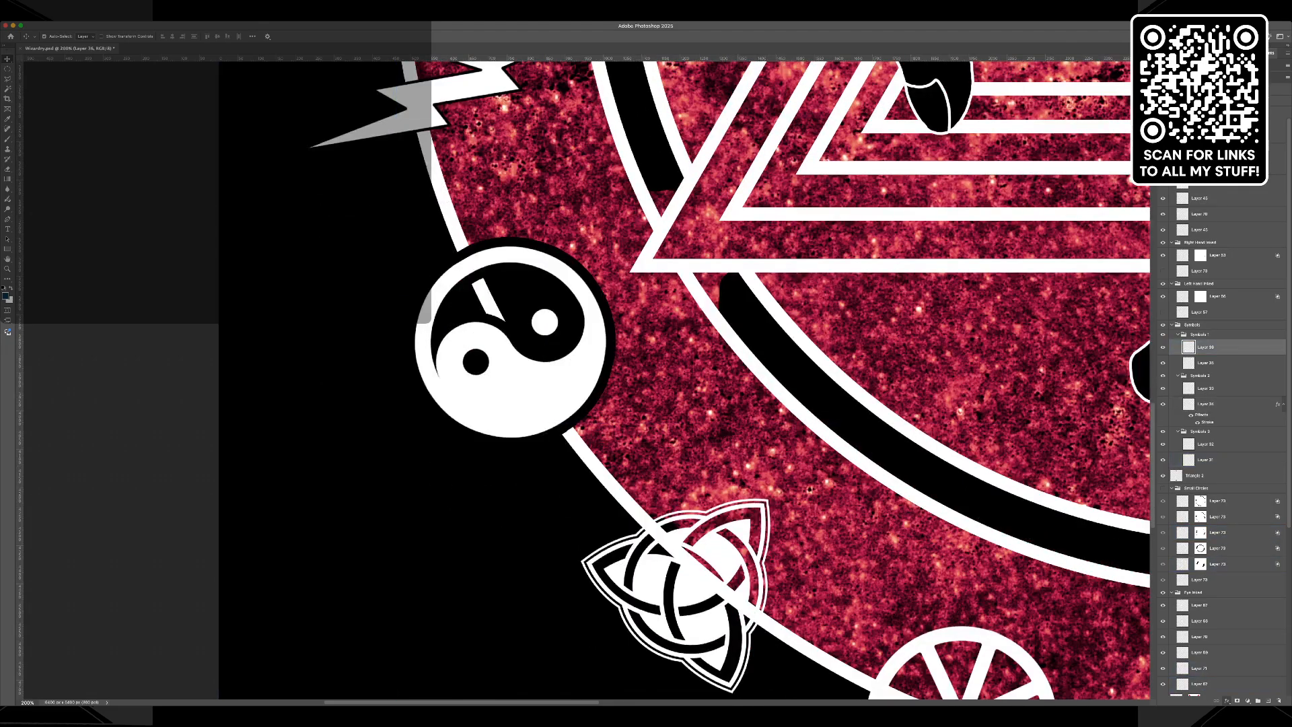
pyautogui.click(1243, 631)
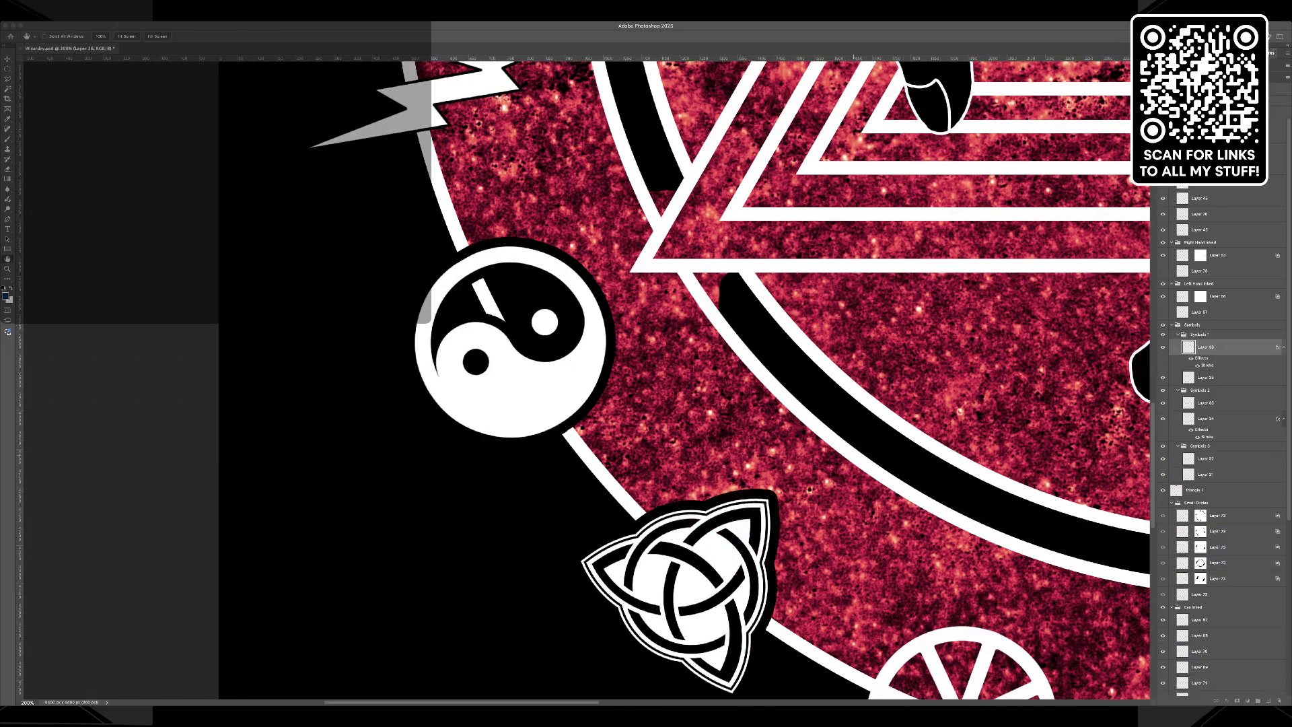
pyautogui.press('Return')
# Add a black Stroke layer style to the eight-spoked wheel symbol's layer.
pyautogui.scroll(-7, 961, 498)
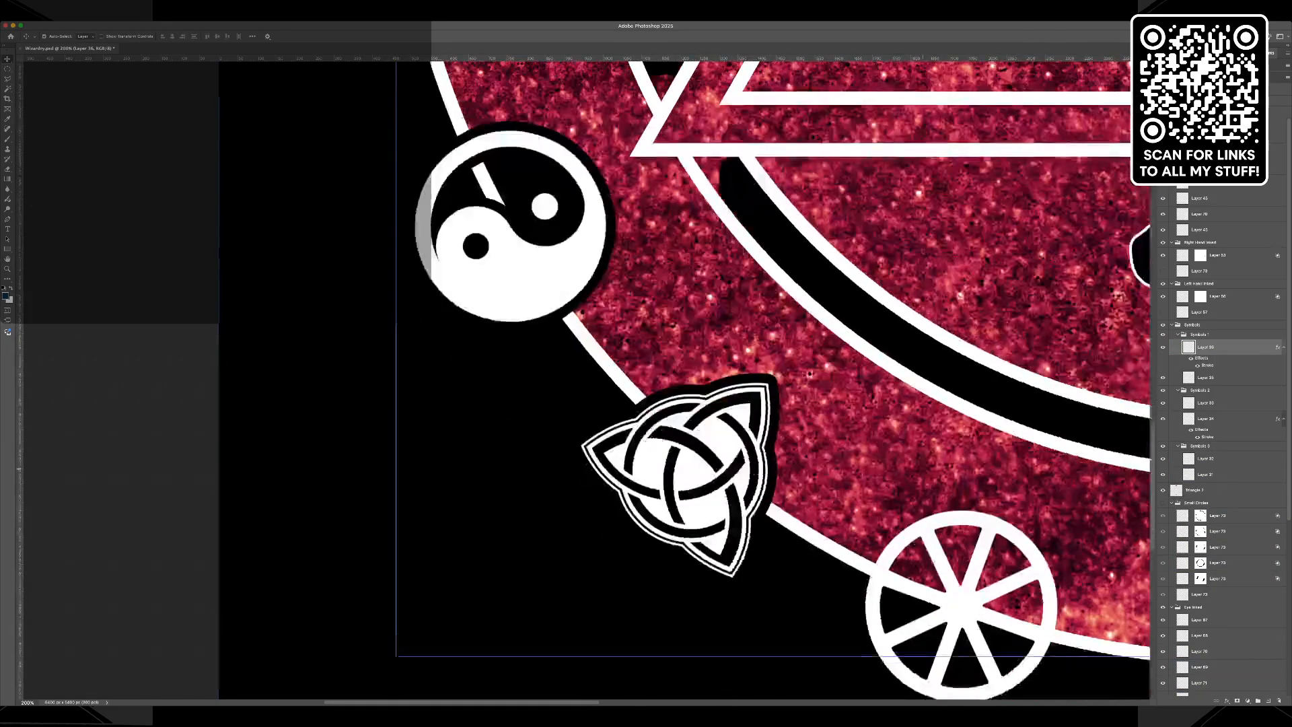
pyautogui.click(961, 498)
pyautogui.click(1227, 701)
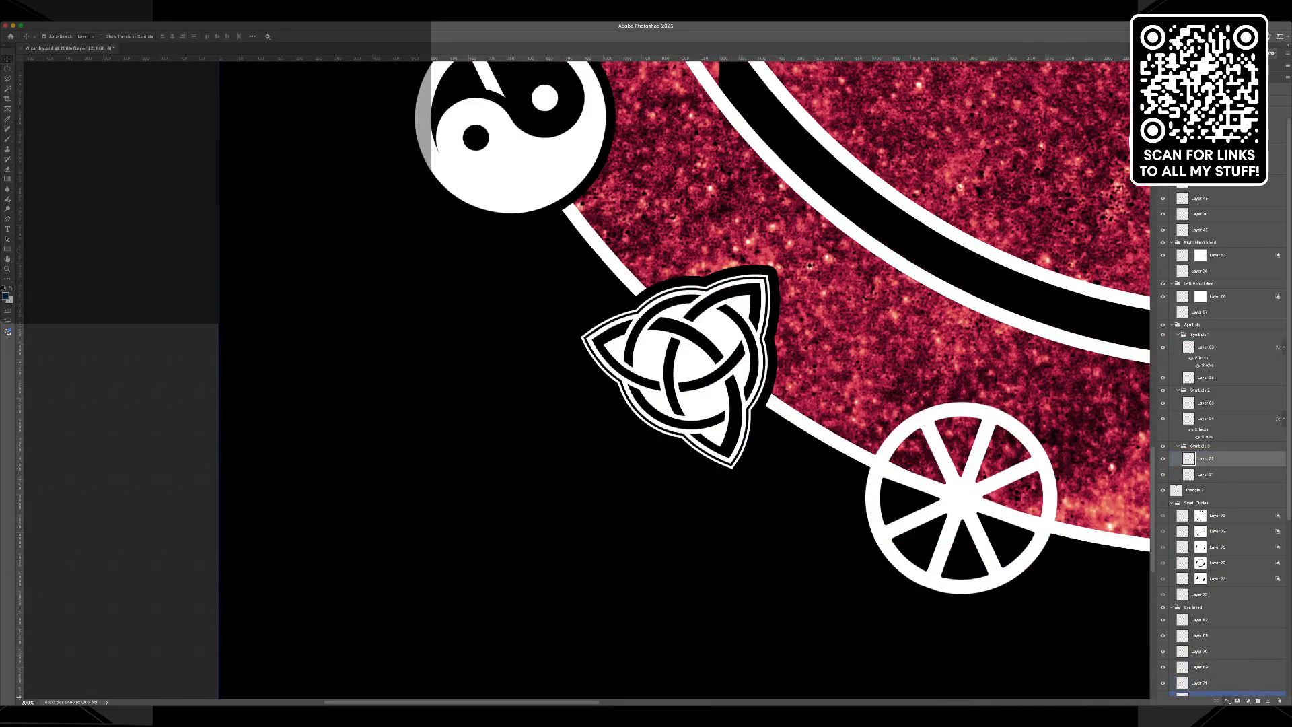
pyautogui.click(1244, 631)
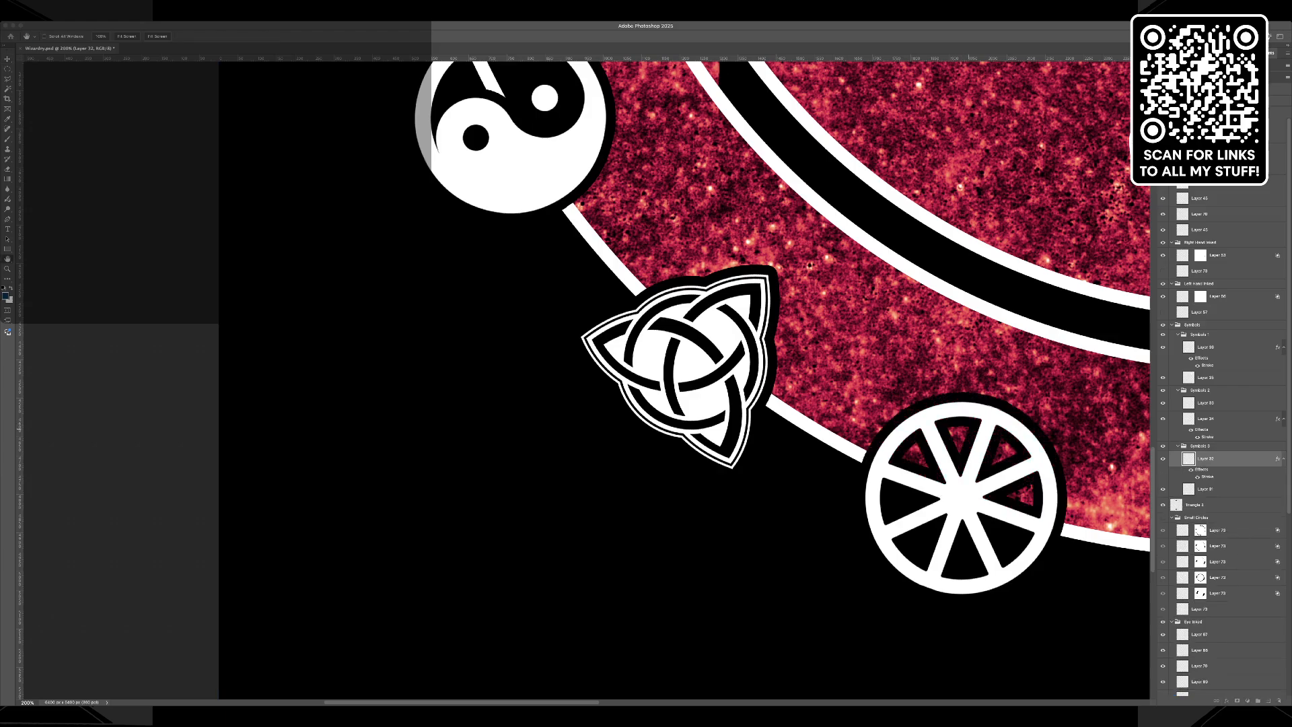
pyautogui.press('Return')
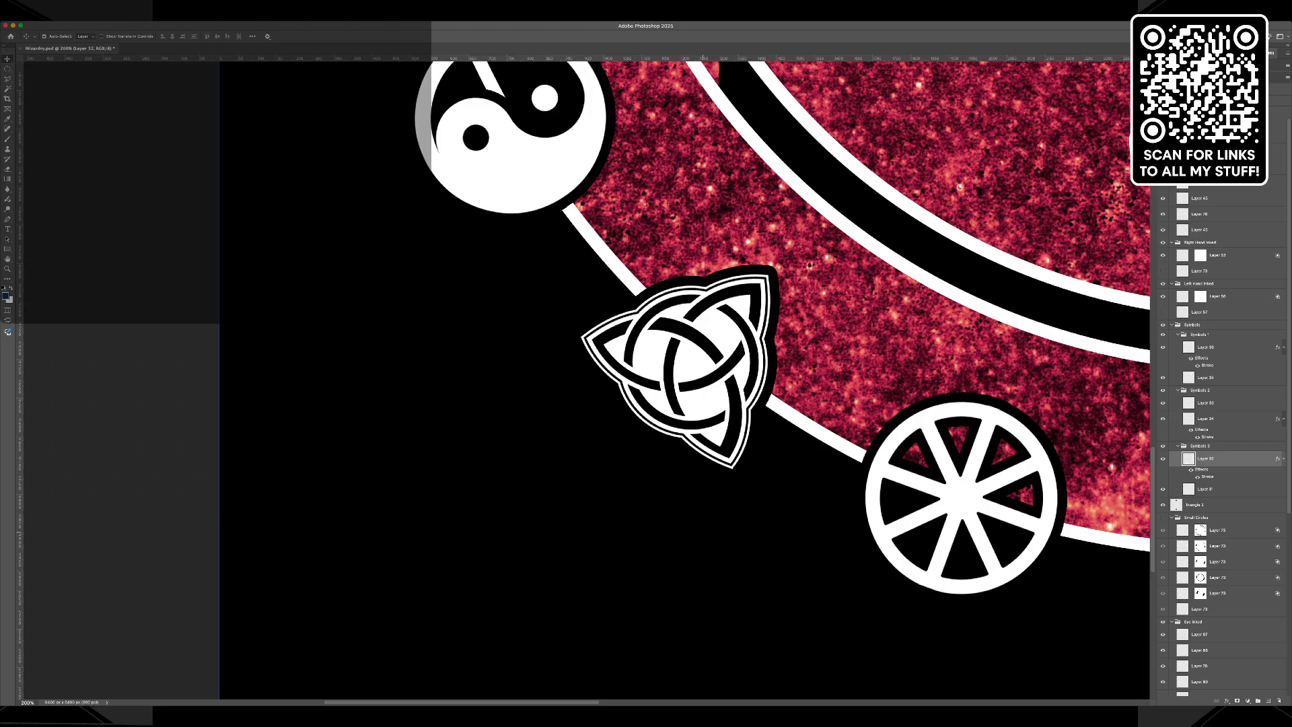
# Select the yin-yang symbol's layer and sample the inverted triangle's dark red as the foreground colour.
pyautogui.click(635, 332)
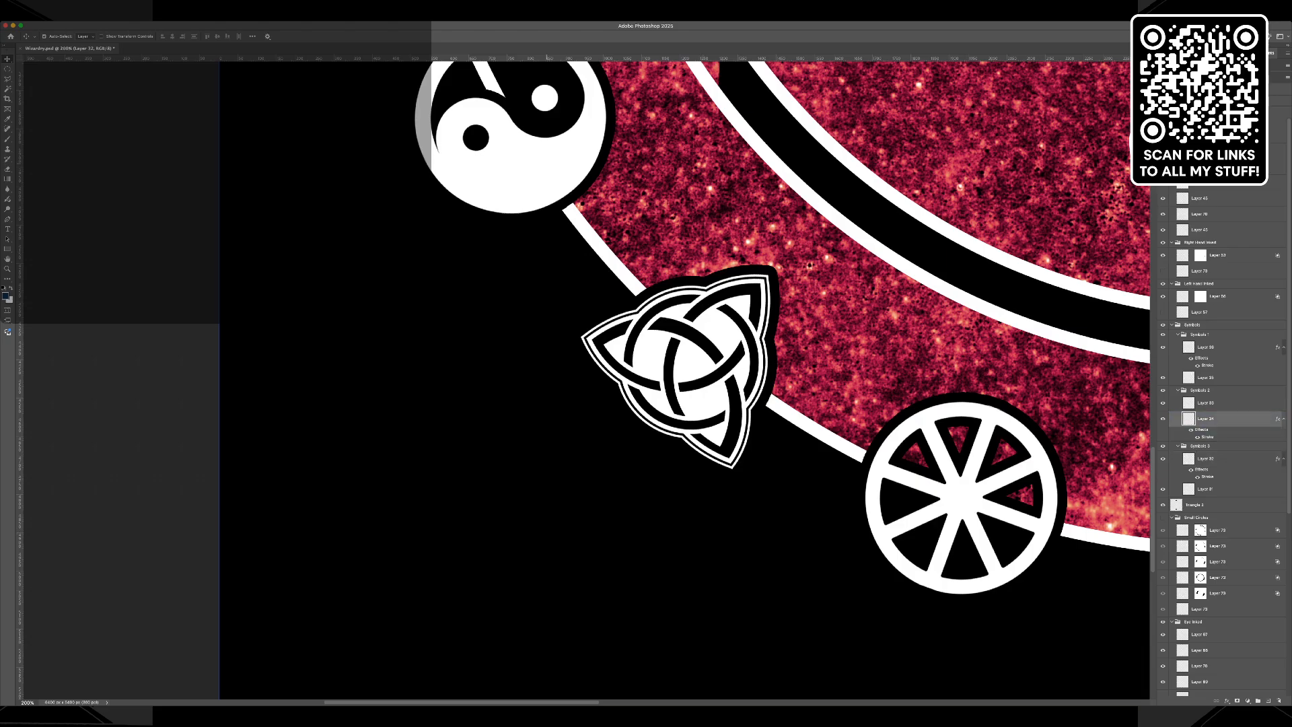
pyautogui.scroll(5, 880, 403)
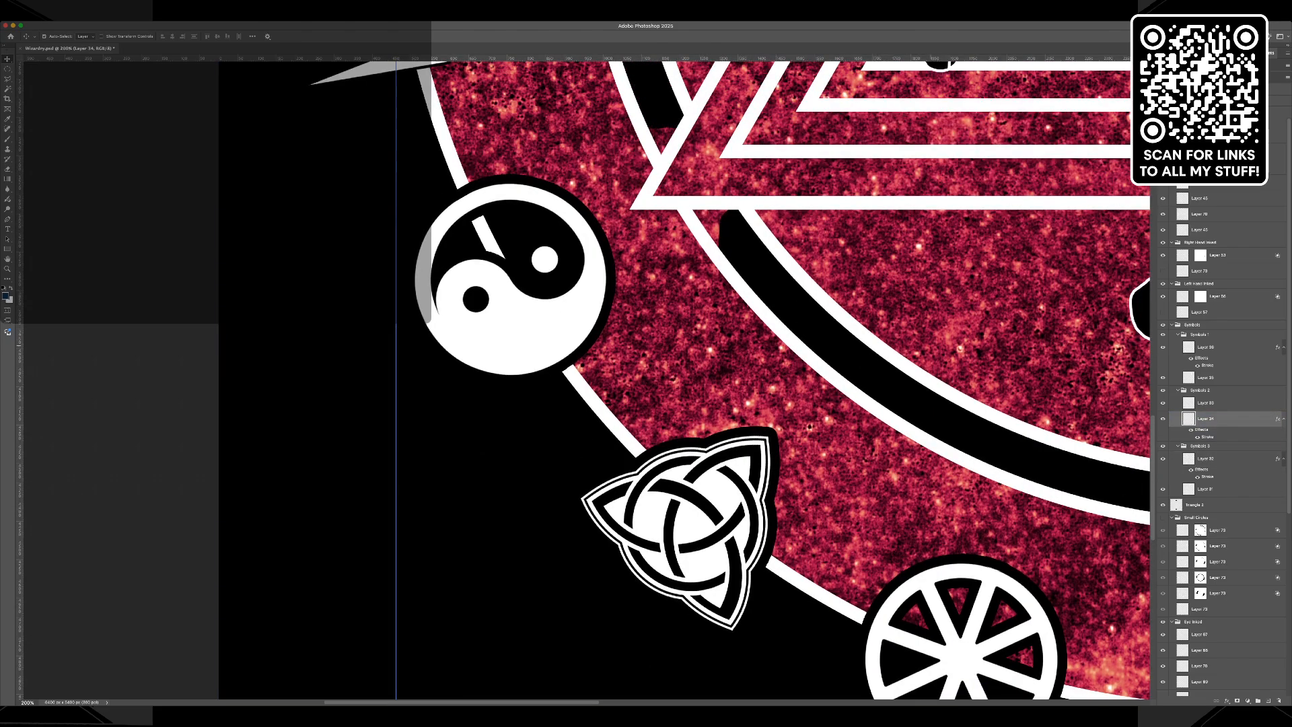
pyautogui.scroll(-4, 880, 404)
pyautogui.hscroll(5, 880, 403)
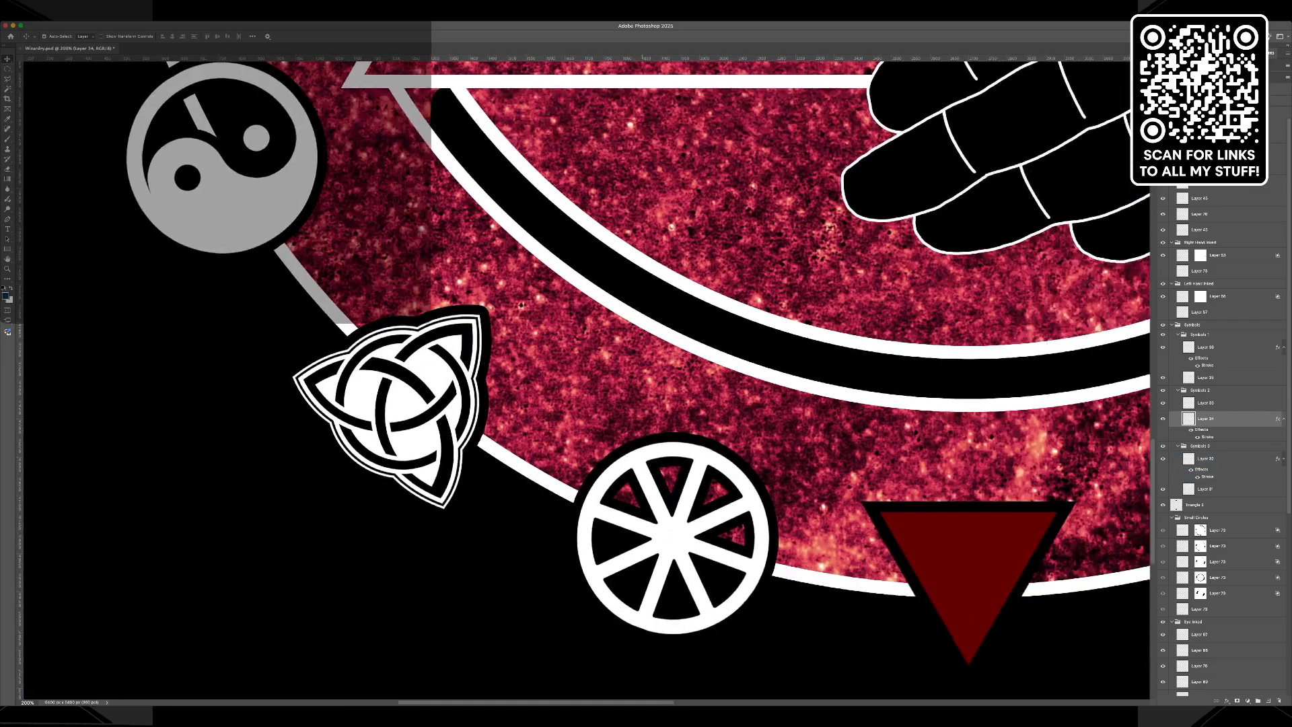
pyautogui.press('i')
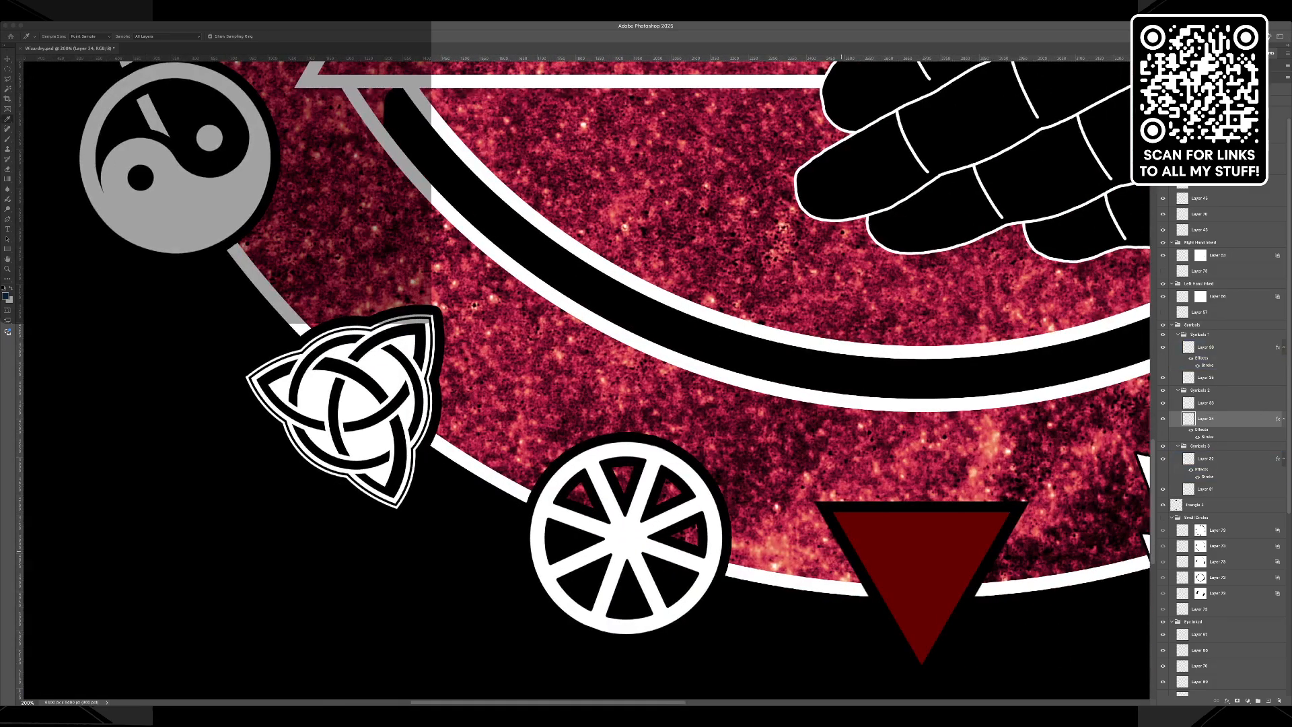
pyautogui.press('v')
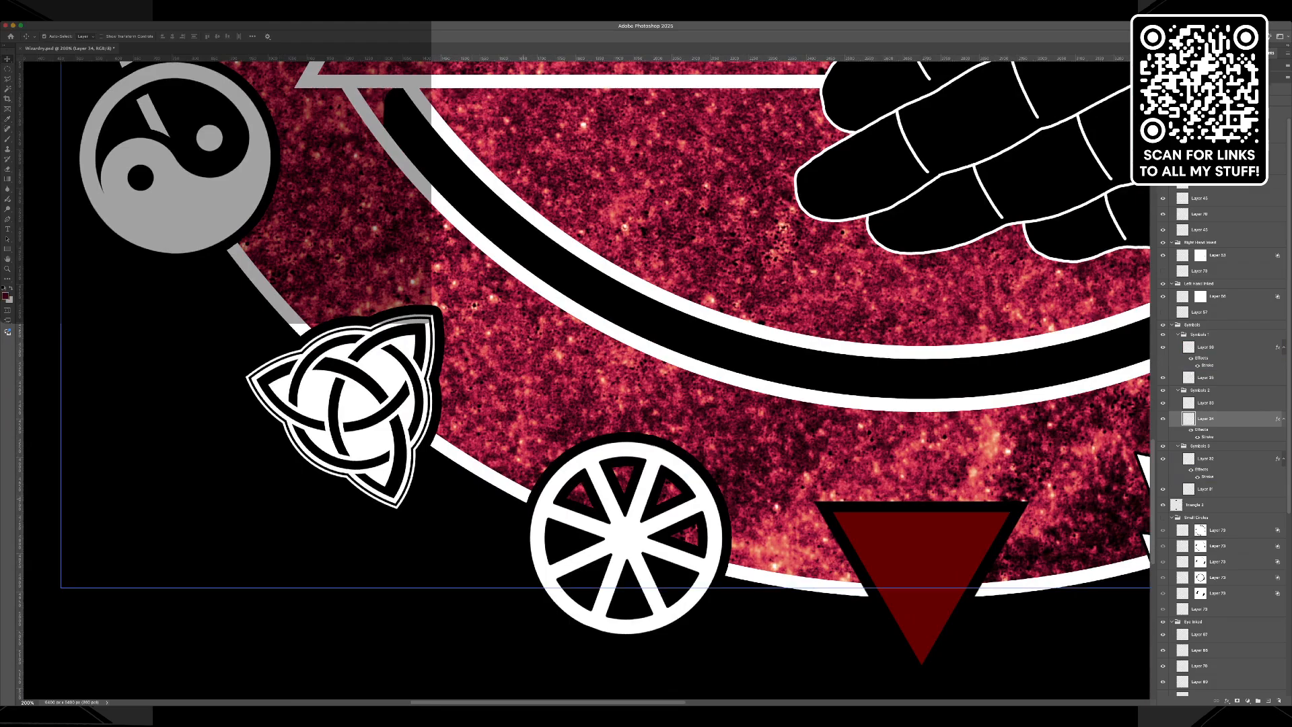
# Try a Color Overlay in the sampled dark red on the yin-yang symbol's layer.
pyautogui.hscroll(-5, 616, 377)
pyautogui.scroll(3, 795, 377)
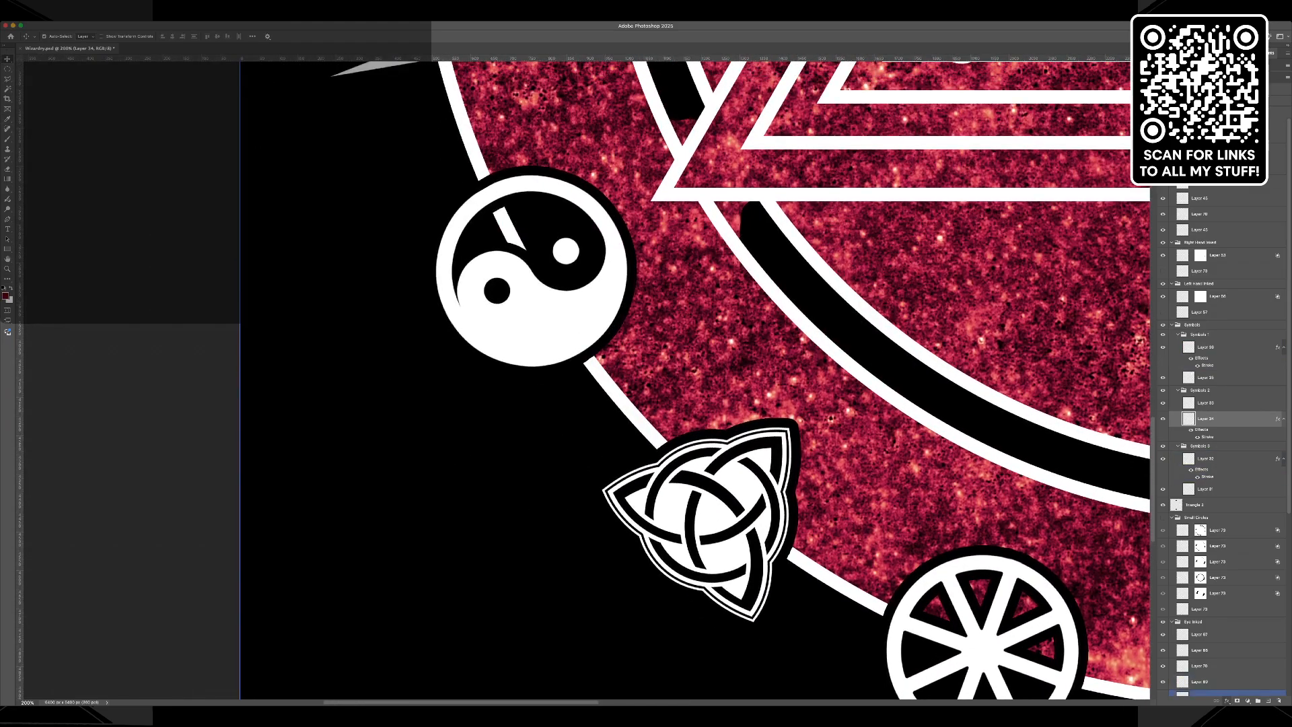
pyautogui.click(1241, 663)
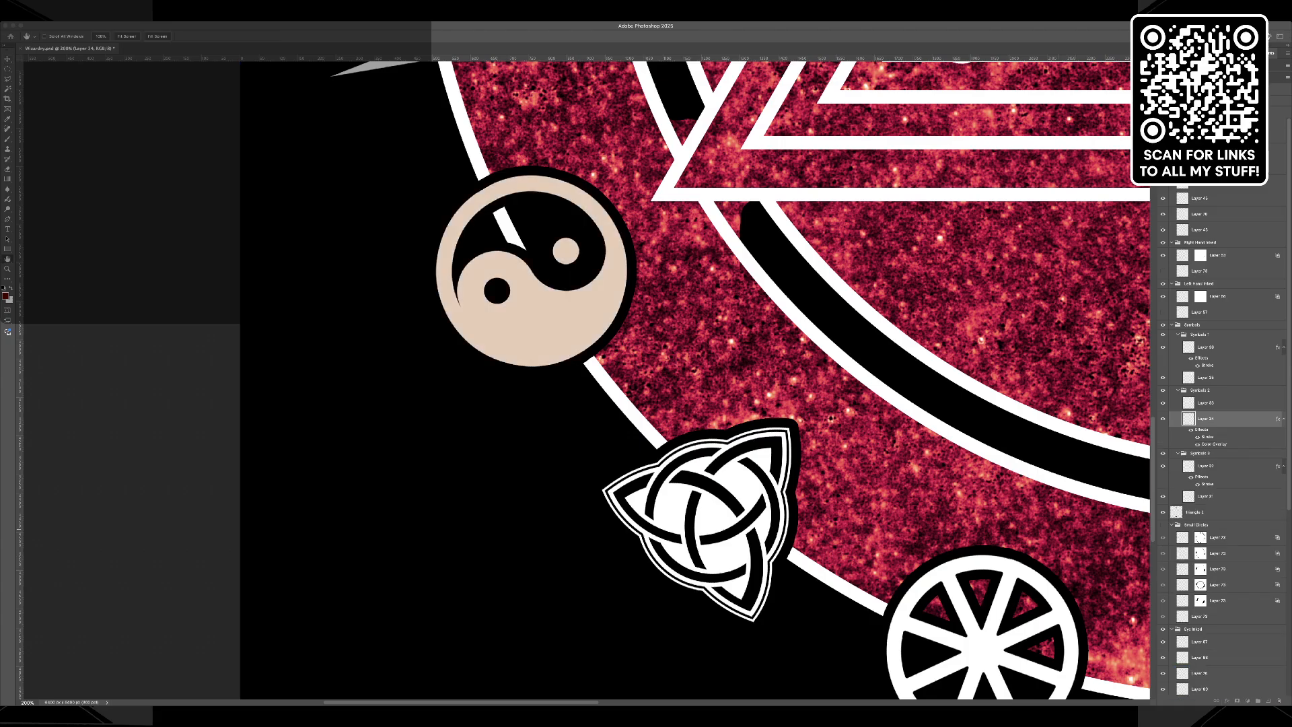
pyautogui.click(389, 256)
pyautogui.click(5, 296)
pyautogui.click(283, 113)
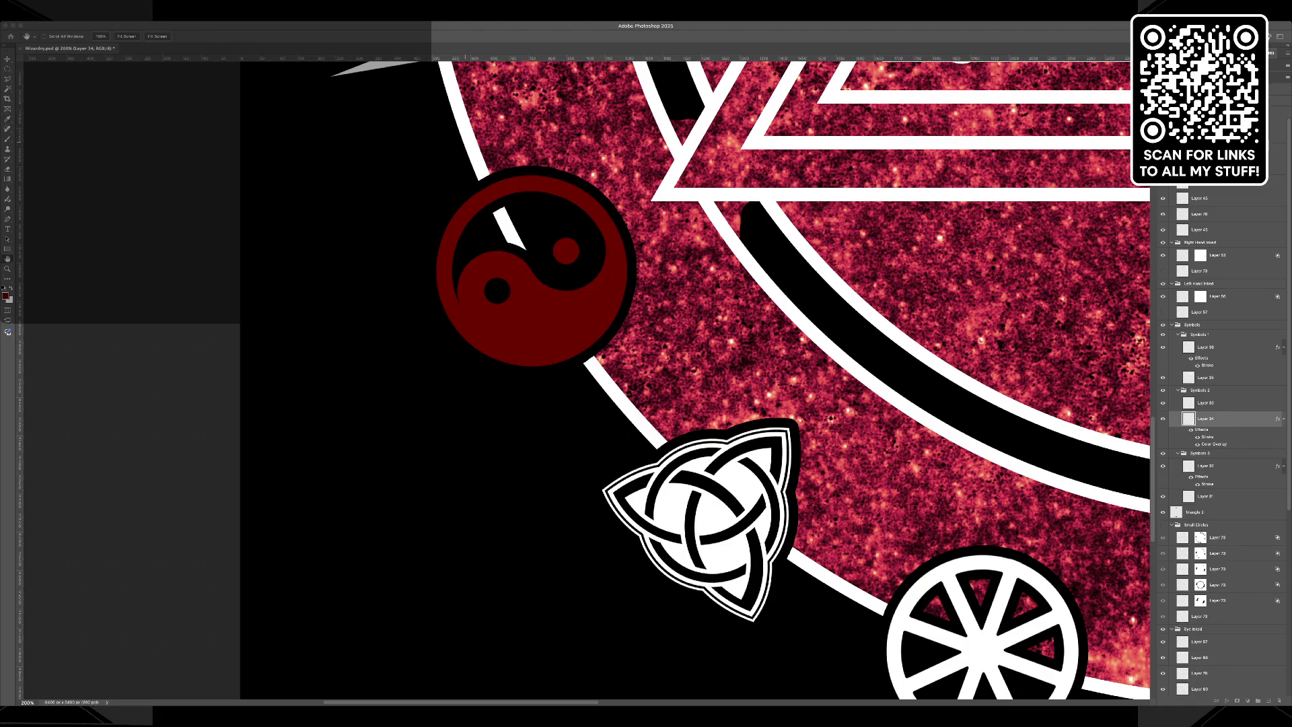
pyautogui.press('Return')
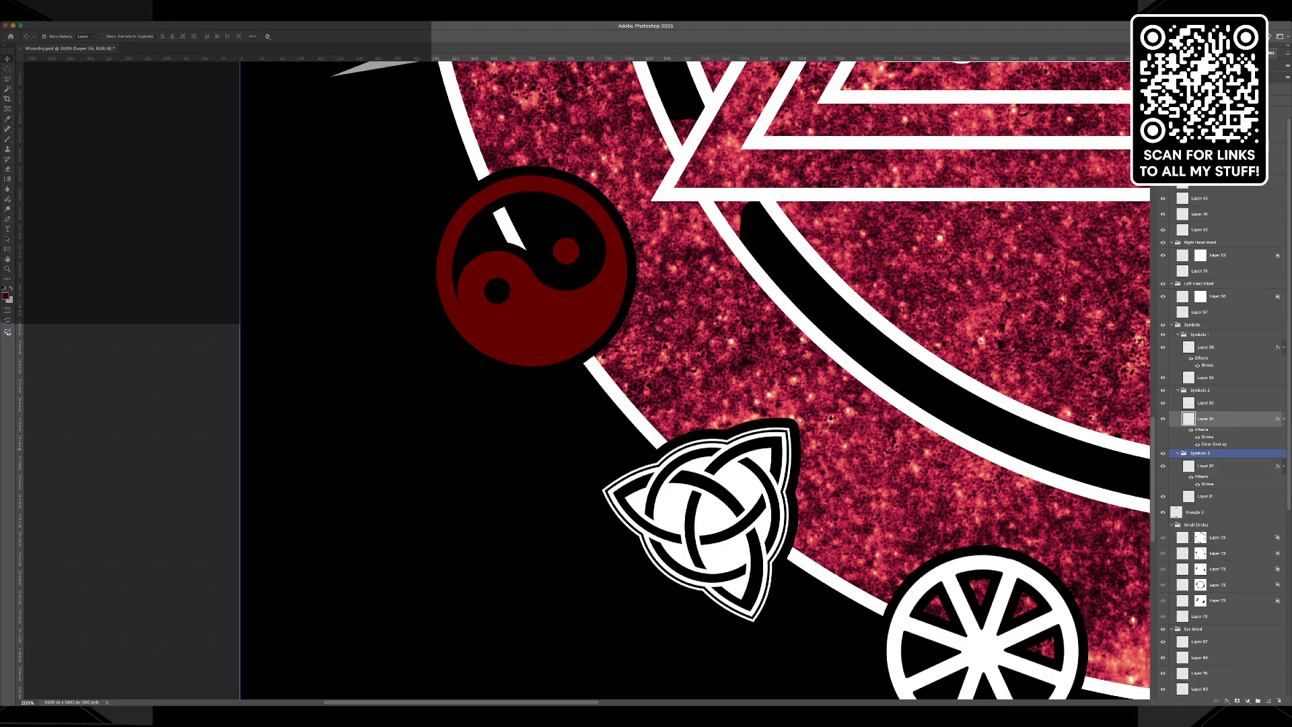
# Try a white stroke around the dark red yin-yang symbol, and undo both the stroke and overlay changes.
pyautogui.press('h')
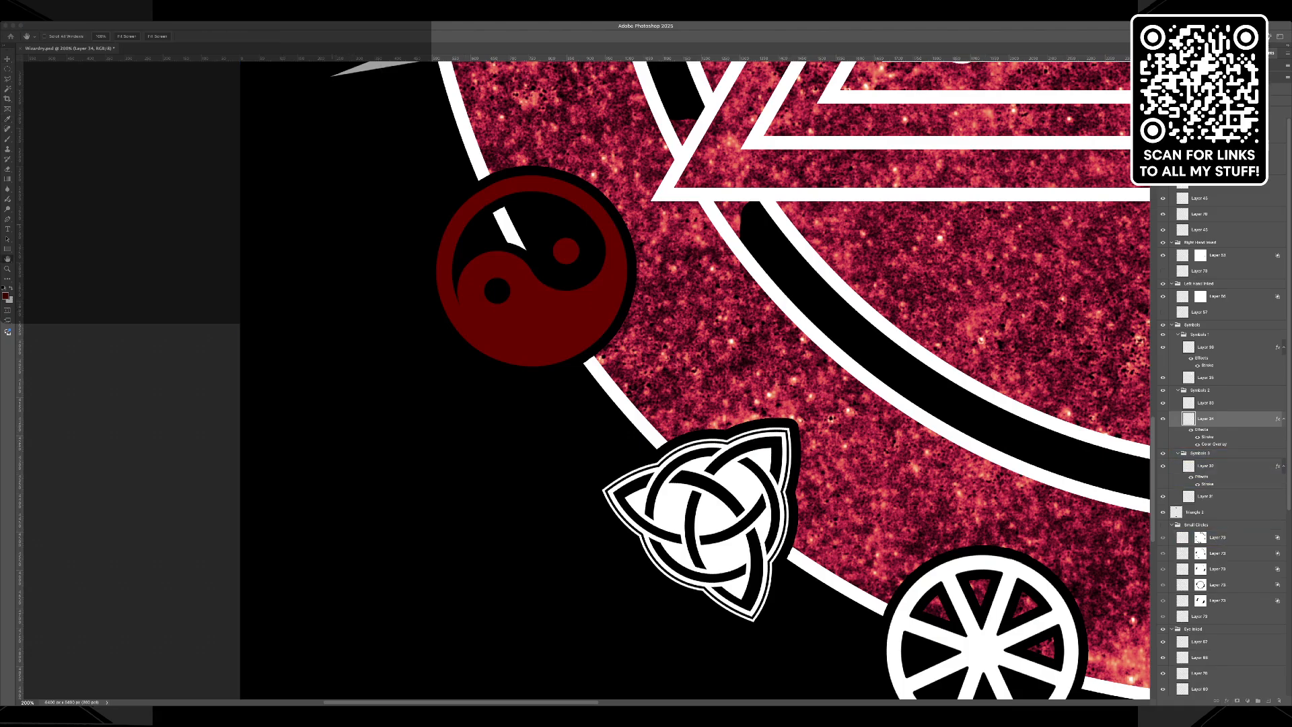
pyautogui.press('i')
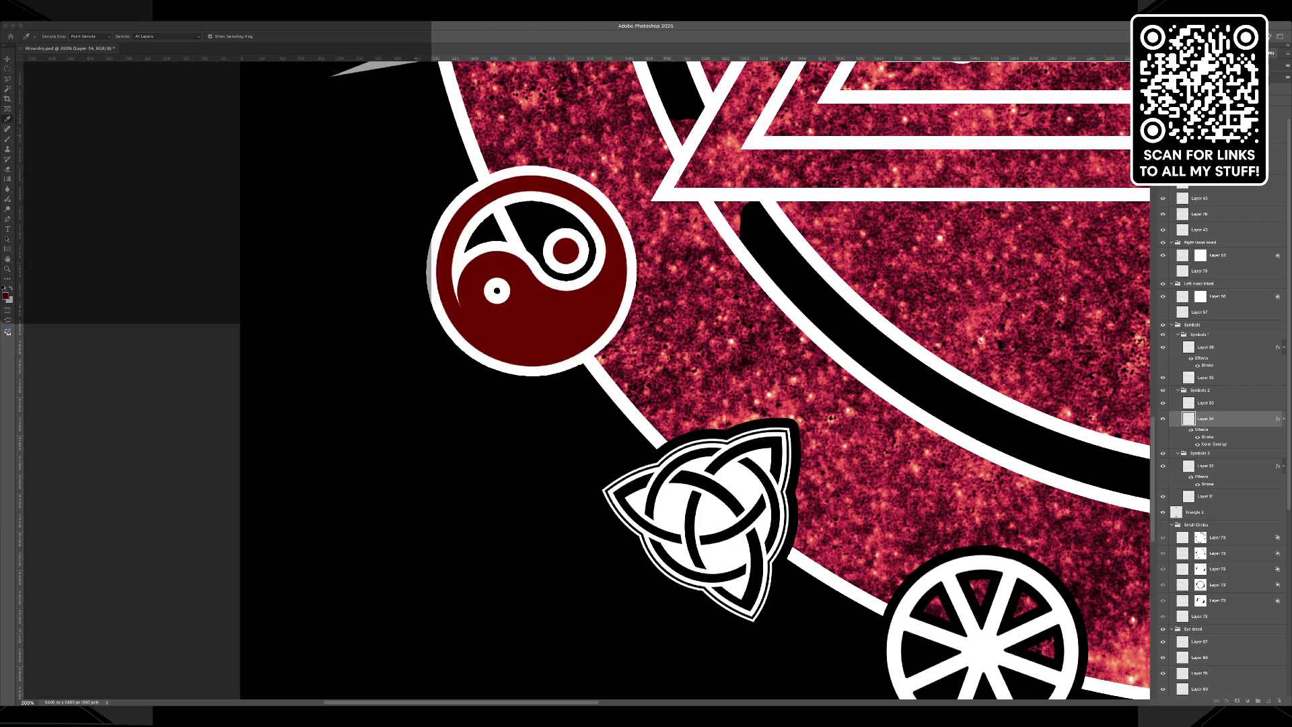
pyautogui.press('h')
pyautogui.press('v')
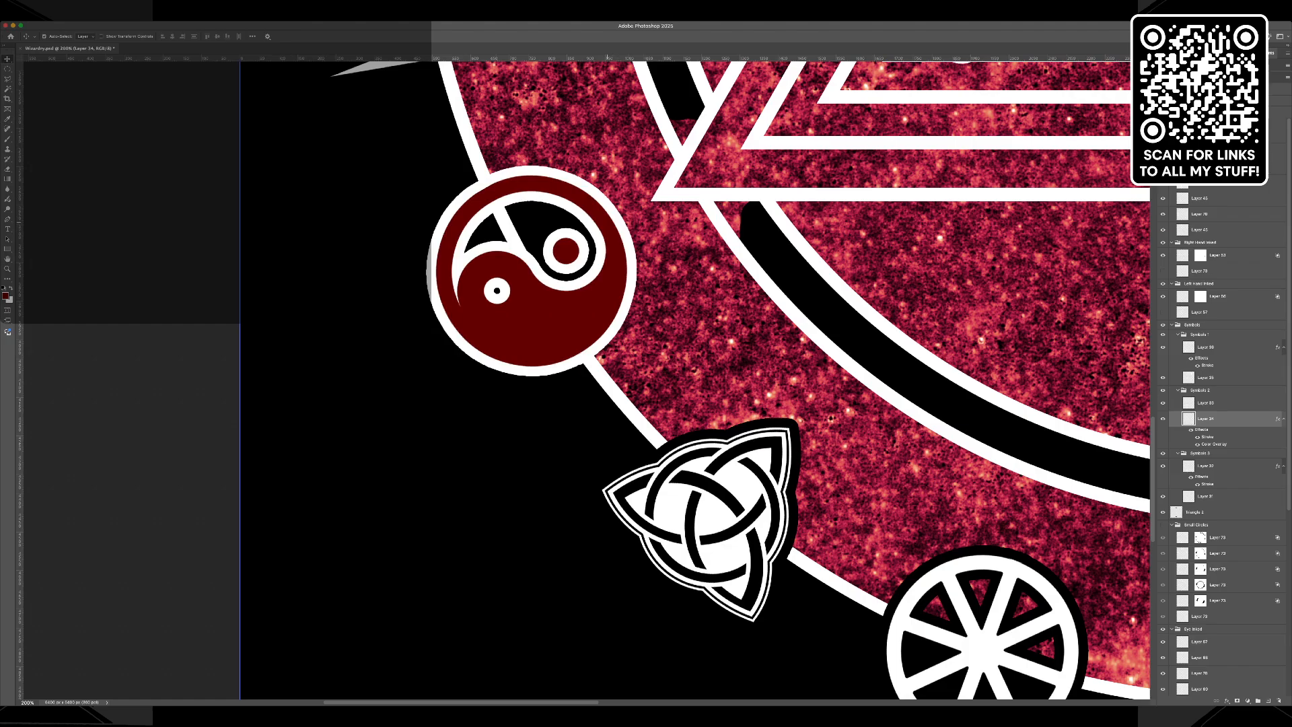
pyautogui.click(638, 438)
pyautogui.hotkey('ctrl', 'z')
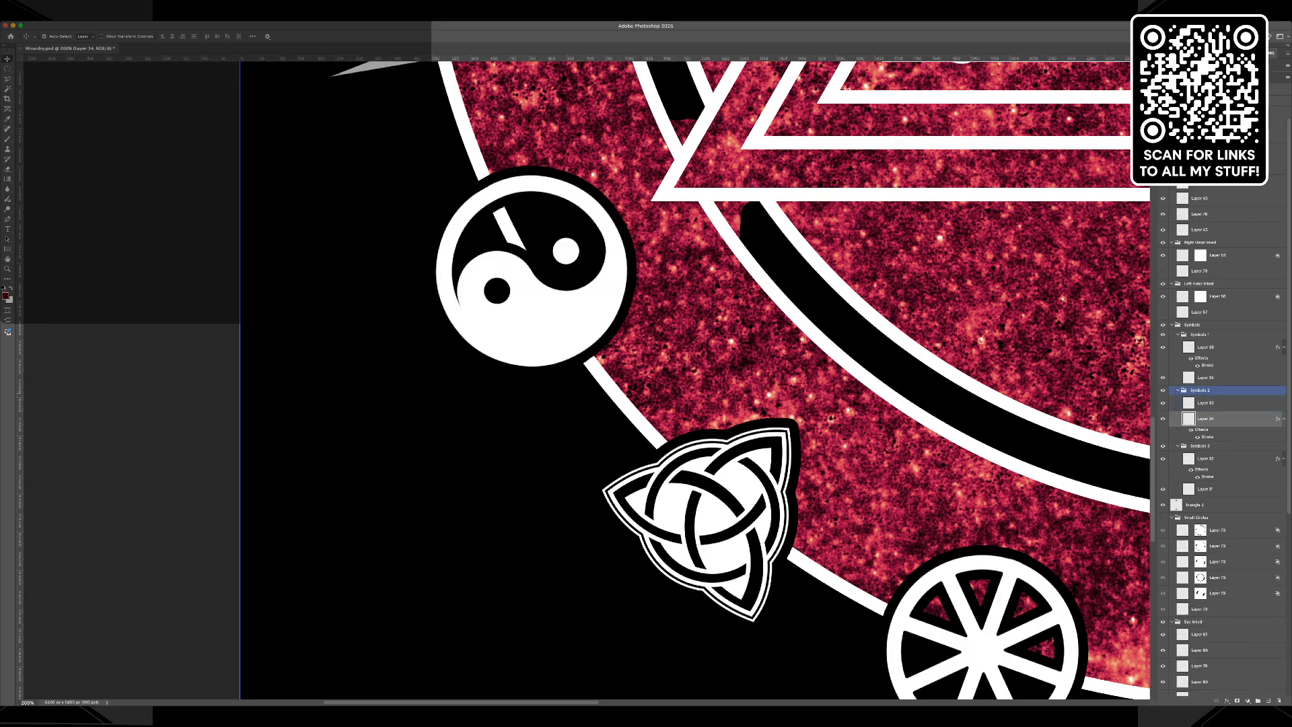
# Set the yin-yang symbol's stroke colour to the dark red of the inverted triangle.
pyautogui.press('h')
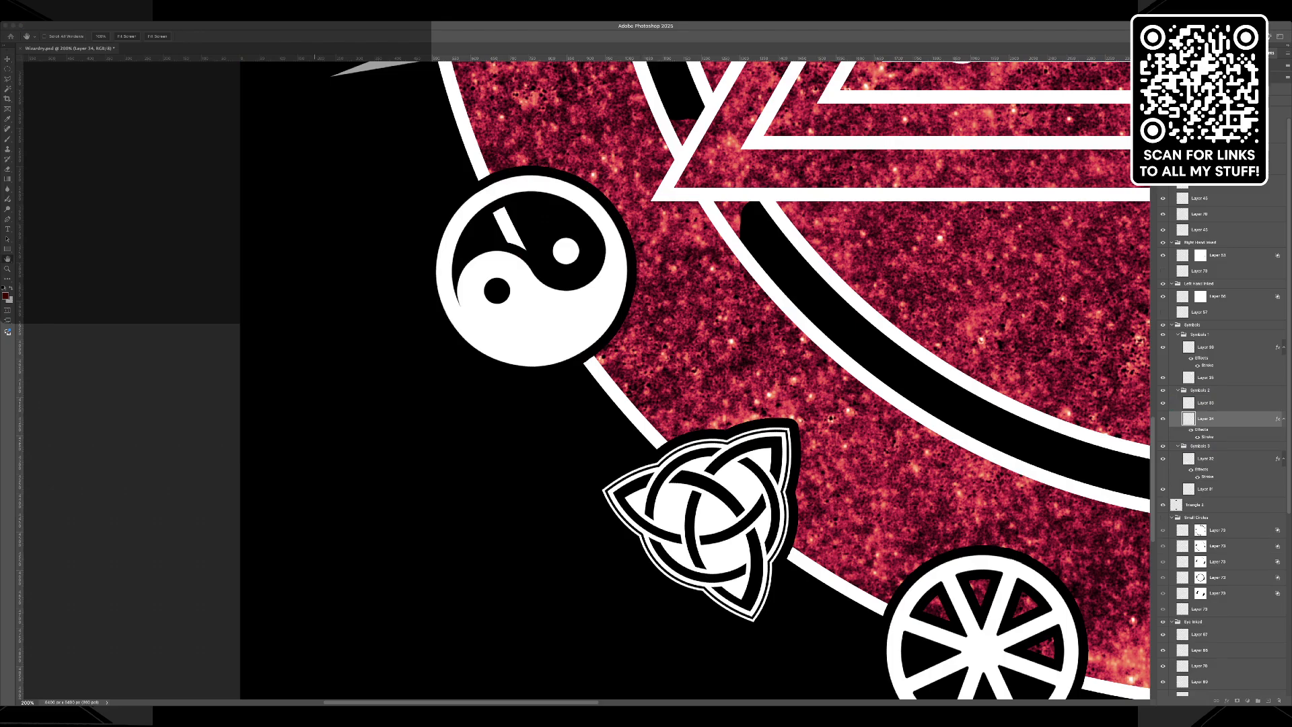
pyautogui.press('i')
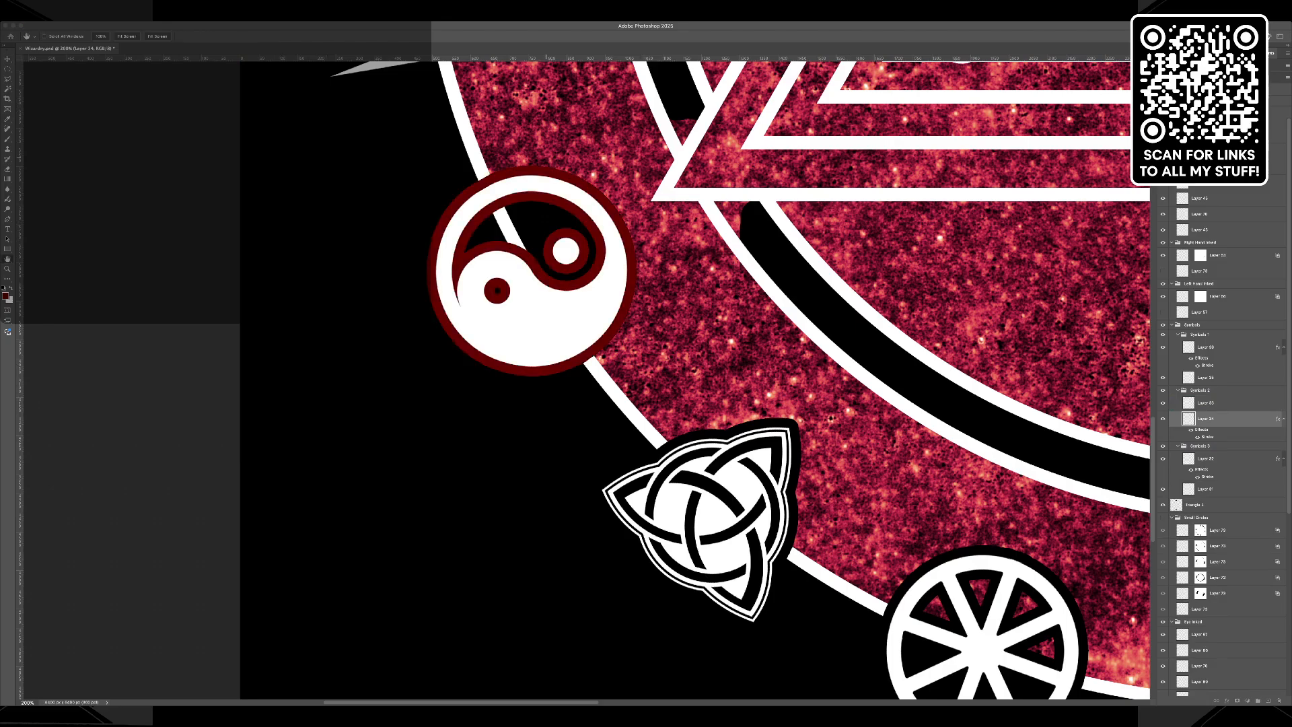
pyautogui.press('v')
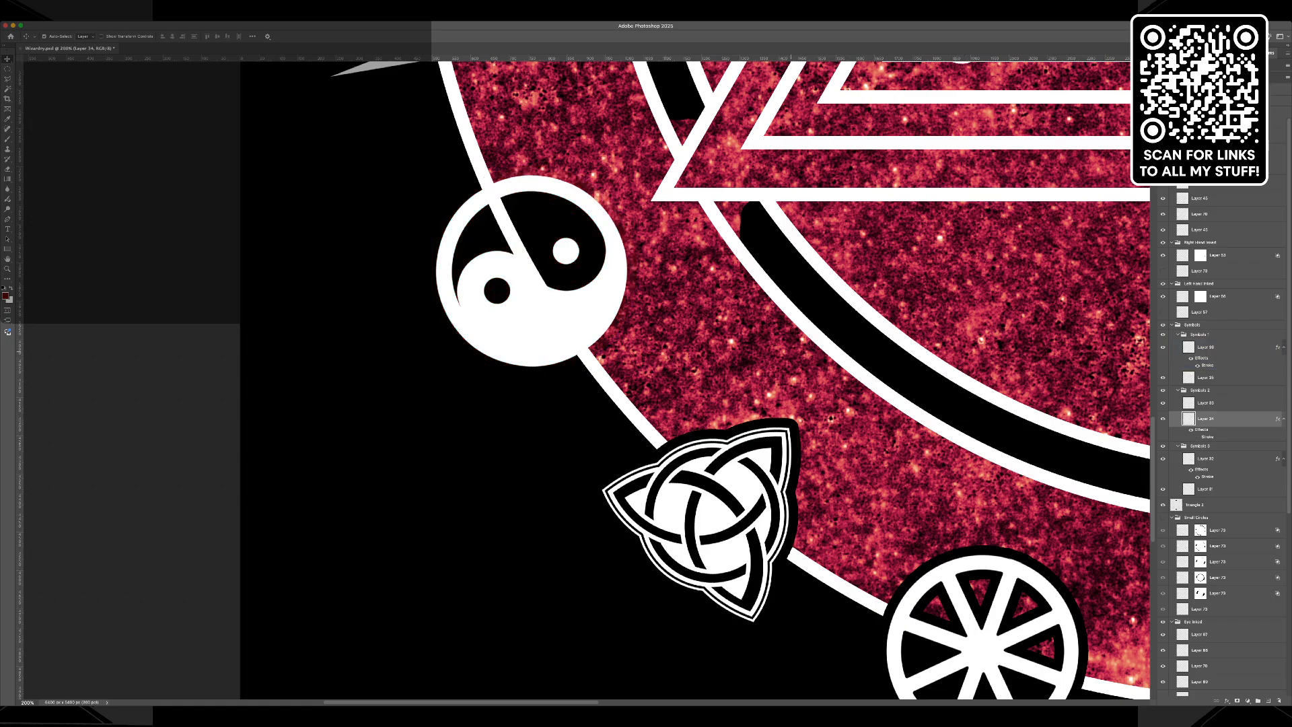
# Select the yin-yang symbol's see-through inner areas with the Magic Wand, fill them with black and clear the selection.
pyautogui.click(8, 89)
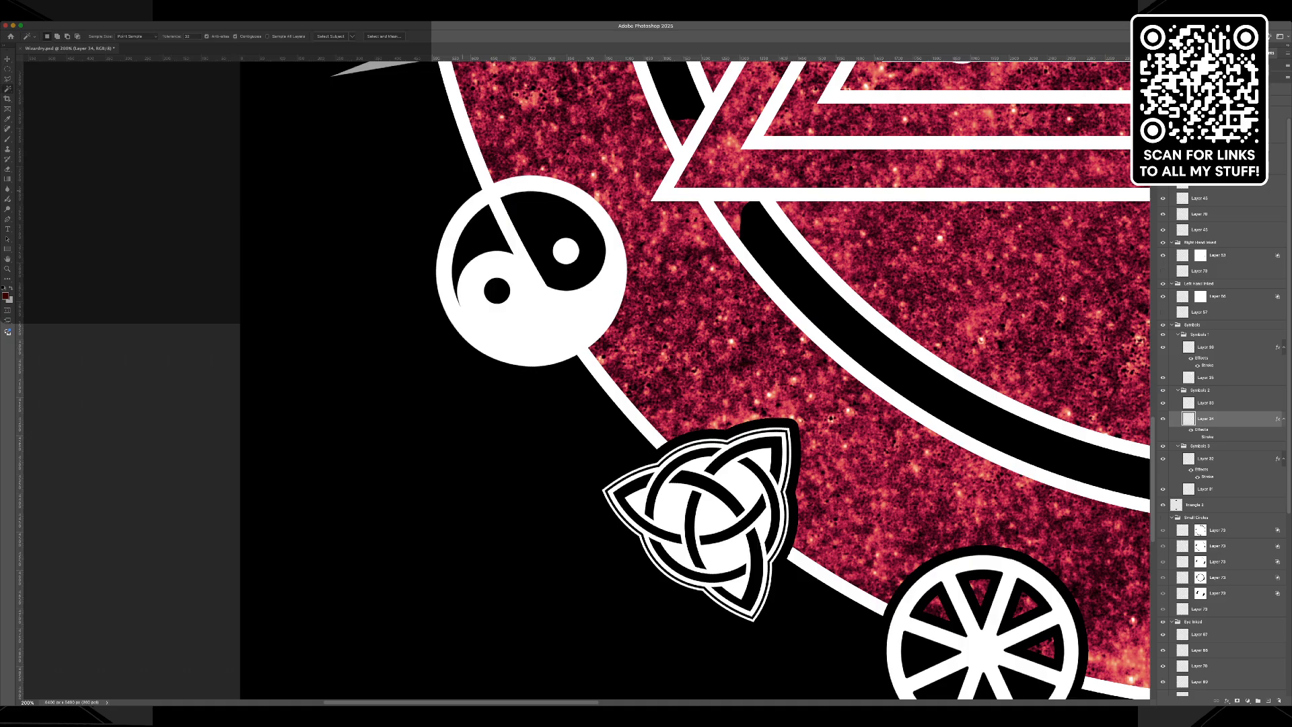
pyautogui.click(494, 211)
pyautogui.keyDown('shift'); pyautogui.click(497, 290); pyautogui.keyUp('shift')
pyautogui.press('i')
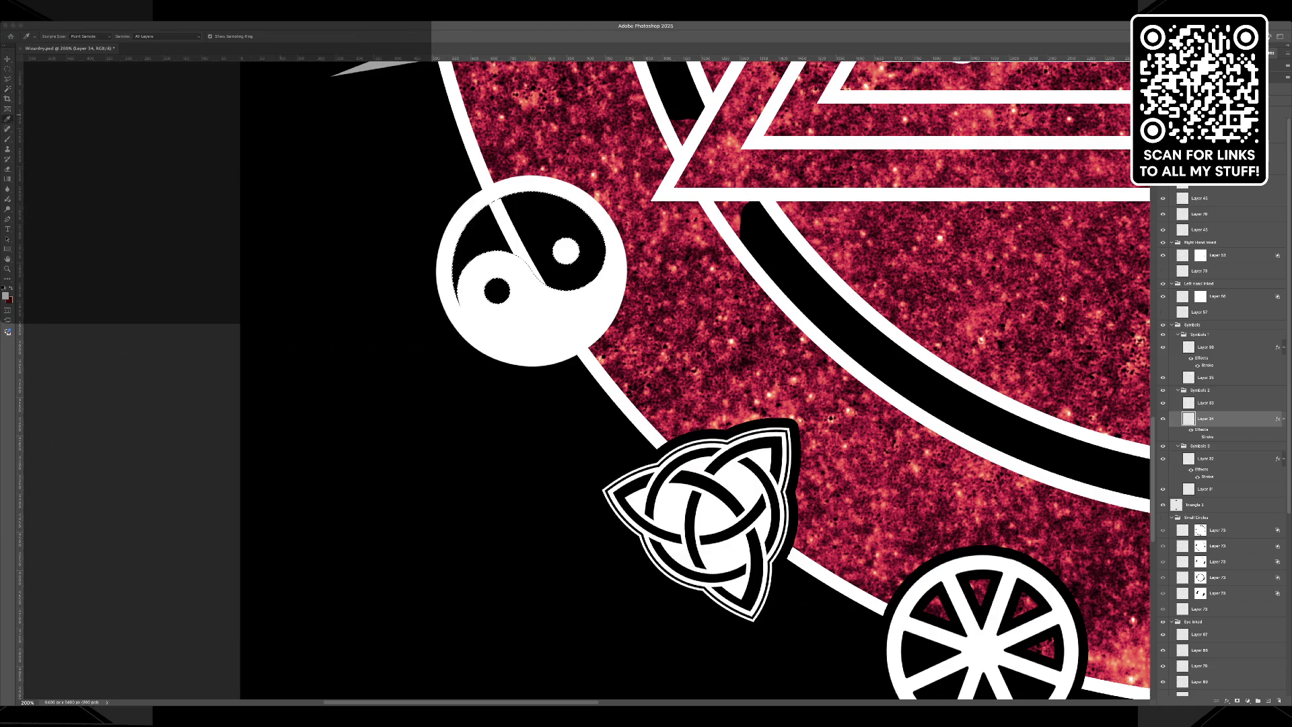
pyautogui.press('w')
pyautogui.hotkey('alt', 'BackSpace')
pyautogui.press('super+d')
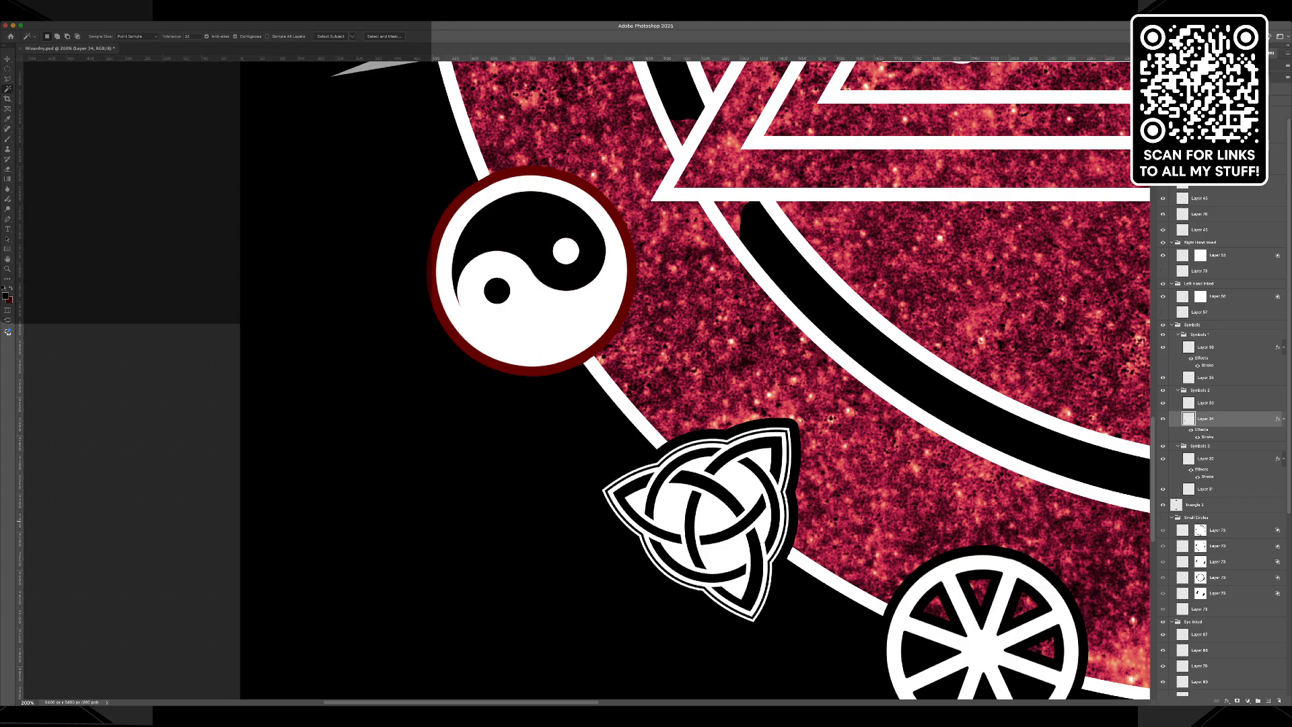
# Set the wheel symbol's stroke colour to the dark red used around the yin-yang symbol, and clear the active selection.
pyautogui.click(755, 496)
pyautogui.press('super+d')
pyautogui.click(744, 498)
pyautogui.doubleClick(1208, 476)
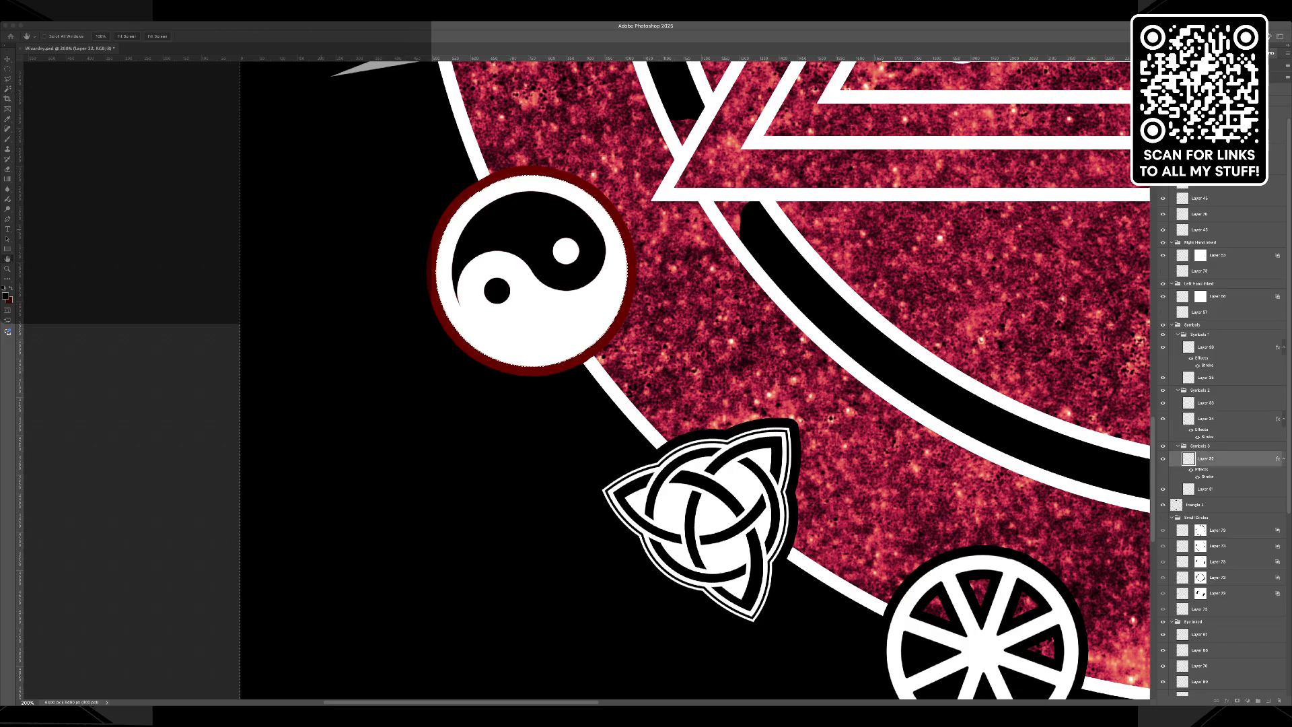
pyautogui.click(470, 229)
pyautogui.click(473, 354)
pyautogui.press('Return')
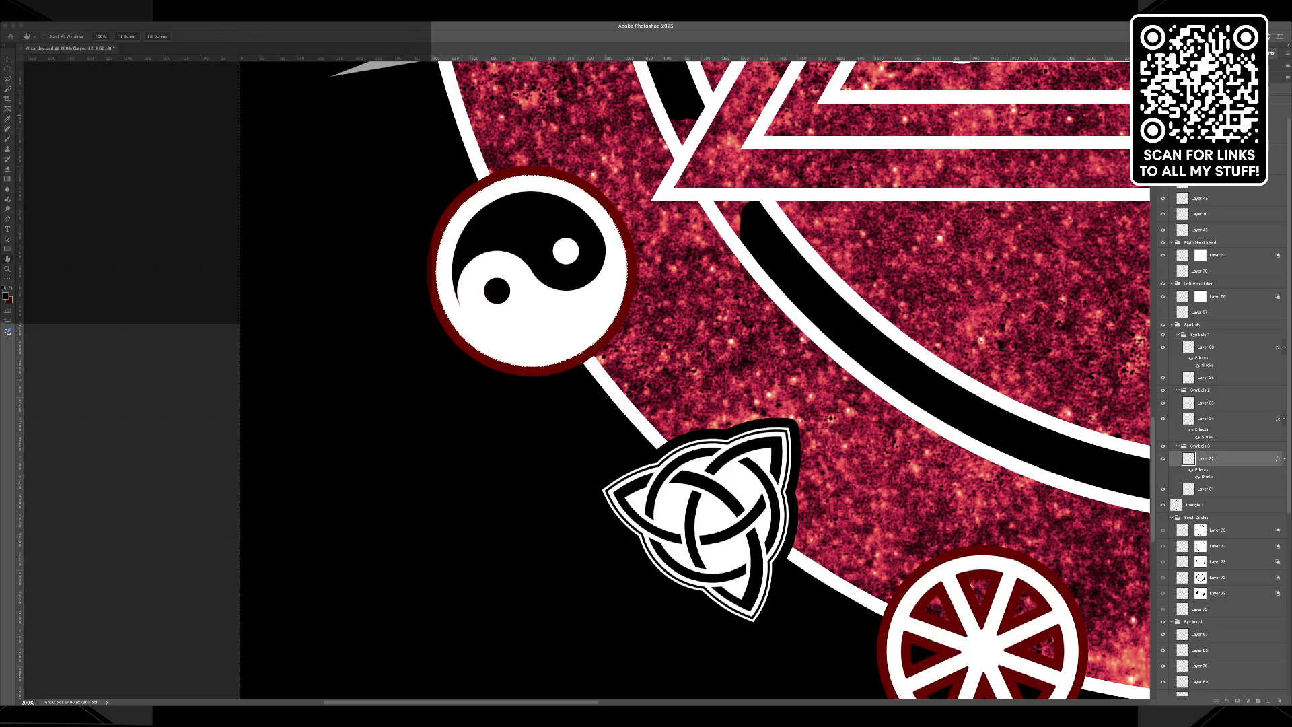
pyautogui.press('Return')
pyautogui.hotkey('ctrl', 'd')
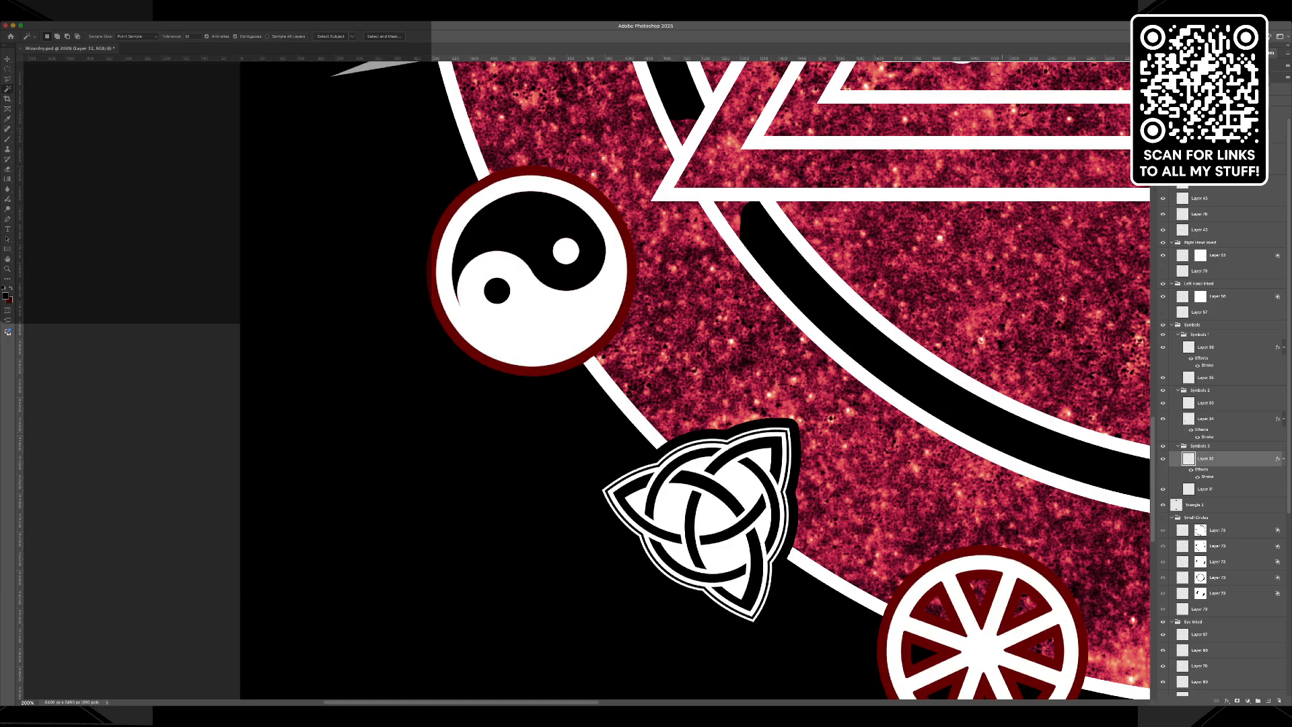
# Set the triquetra symbol's stroke colour to the dark red used around the yin-yang symbol.
pyautogui.press('h')
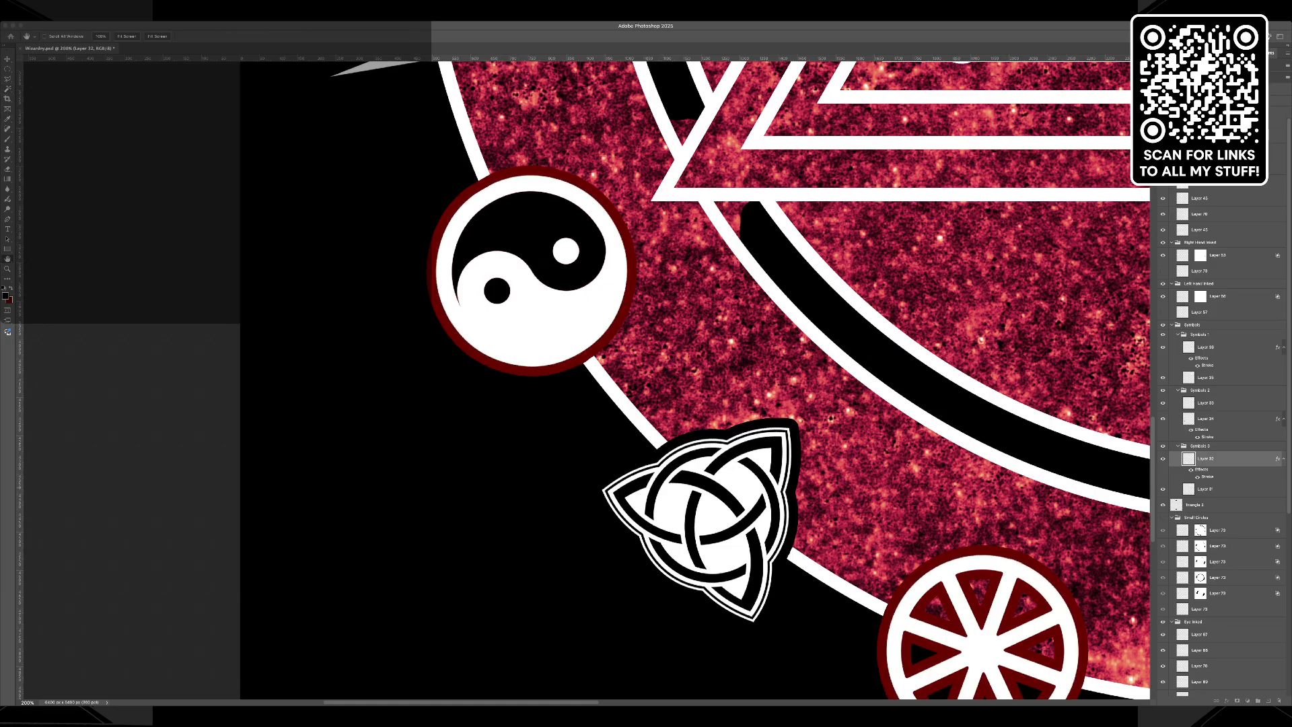
pyautogui.press('w')
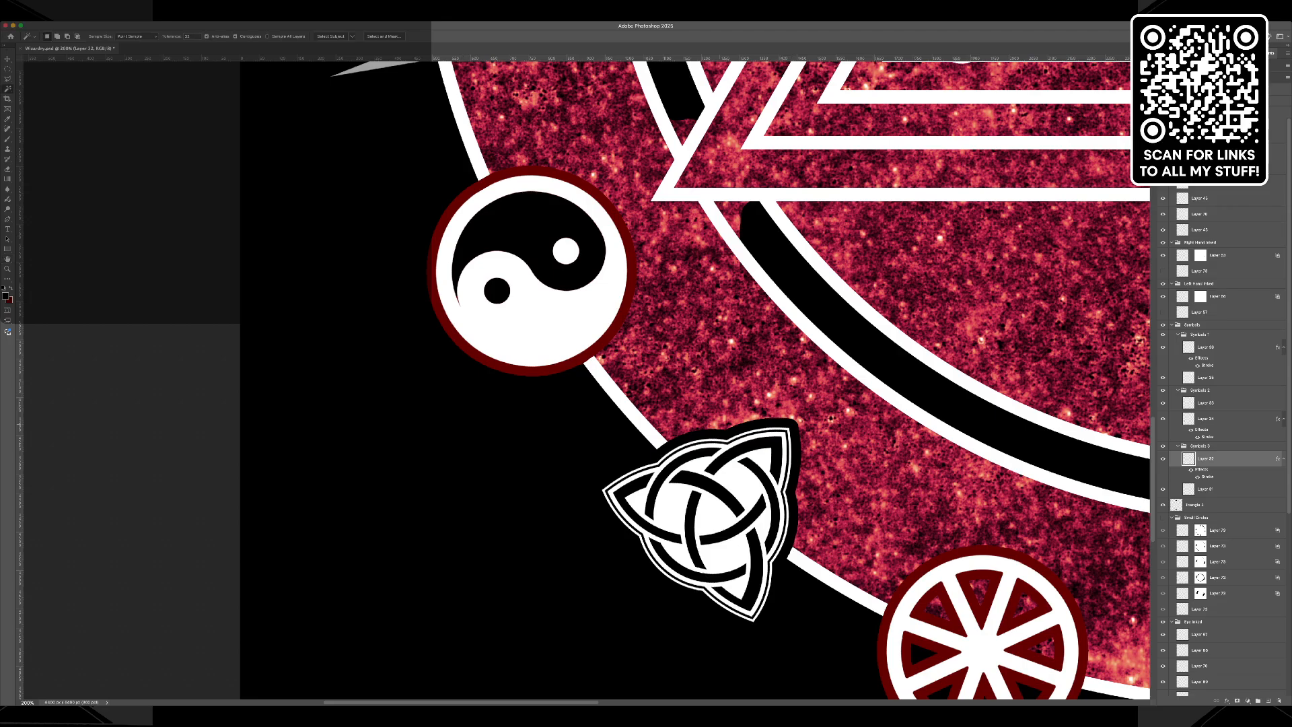
pyautogui.press('v')
pyautogui.click(605, 444)
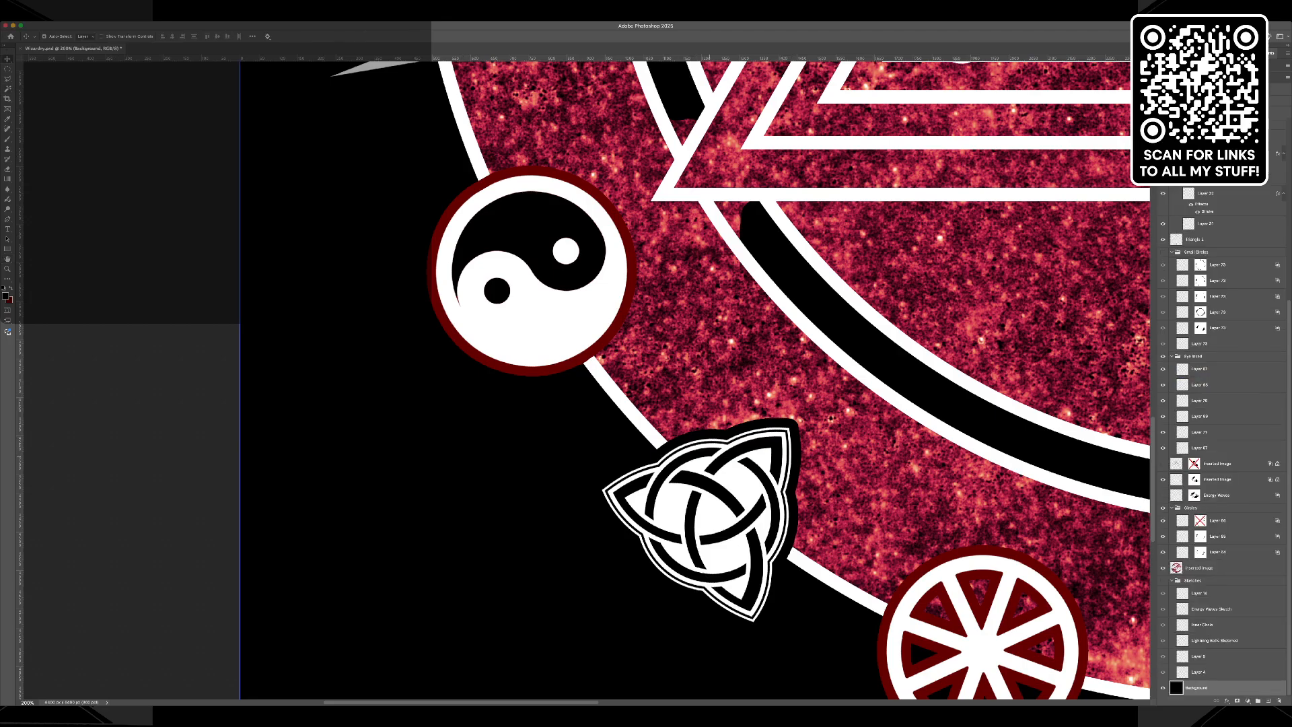
pyautogui.click(772, 500)
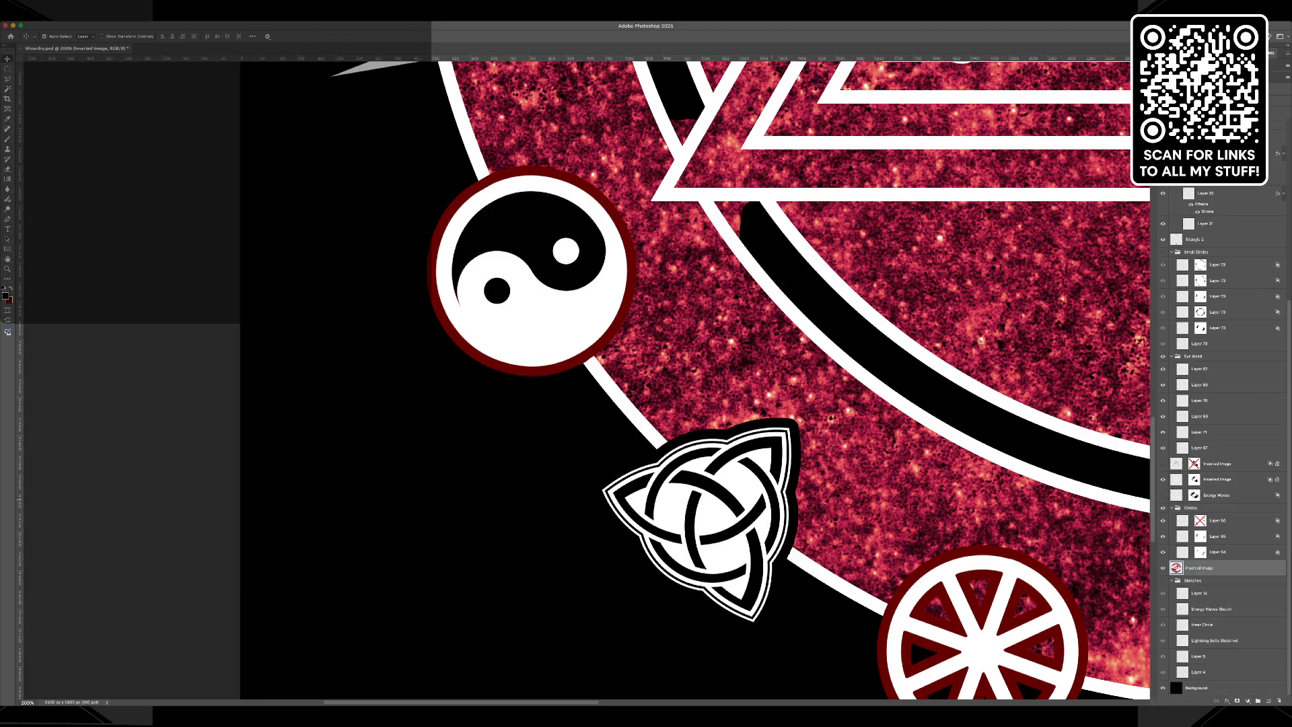
pyautogui.click(768, 498)
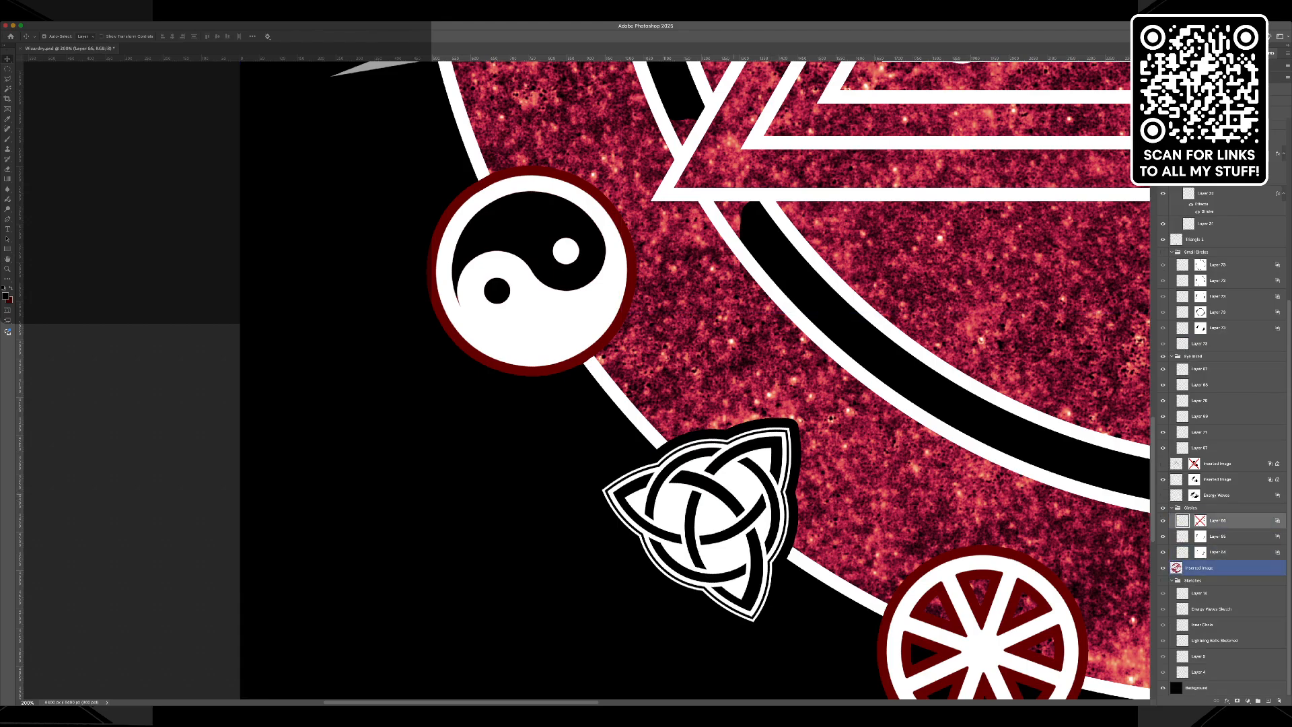
pyautogui.click(739, 488)
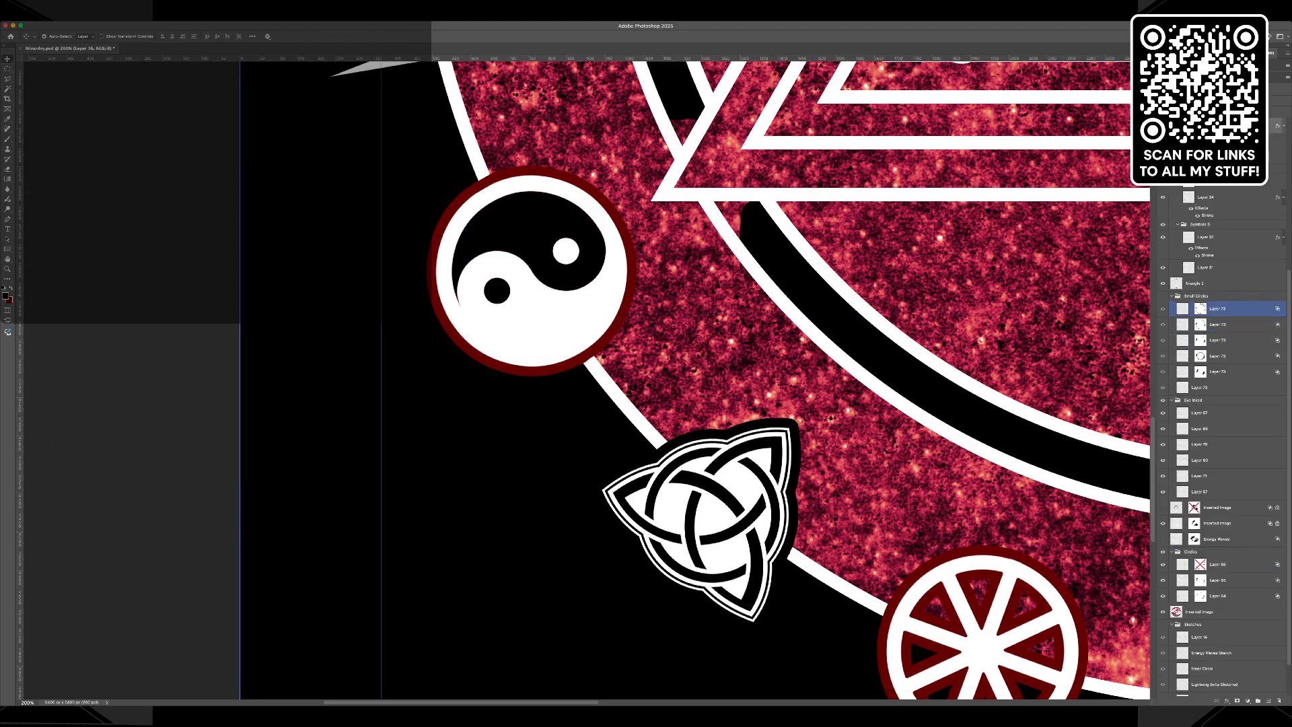
pyautogui.press('h')
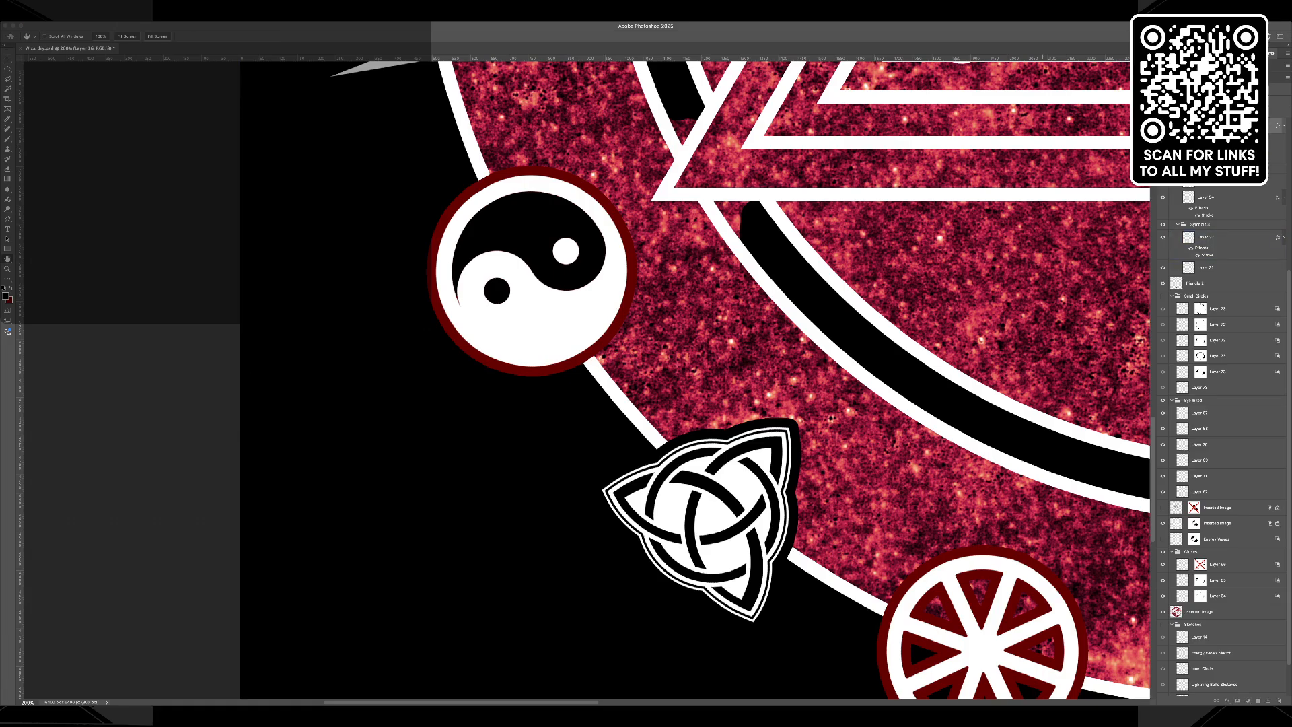
pyautogui.press('i')
pyautogui.press('super+shift+BackSpace')
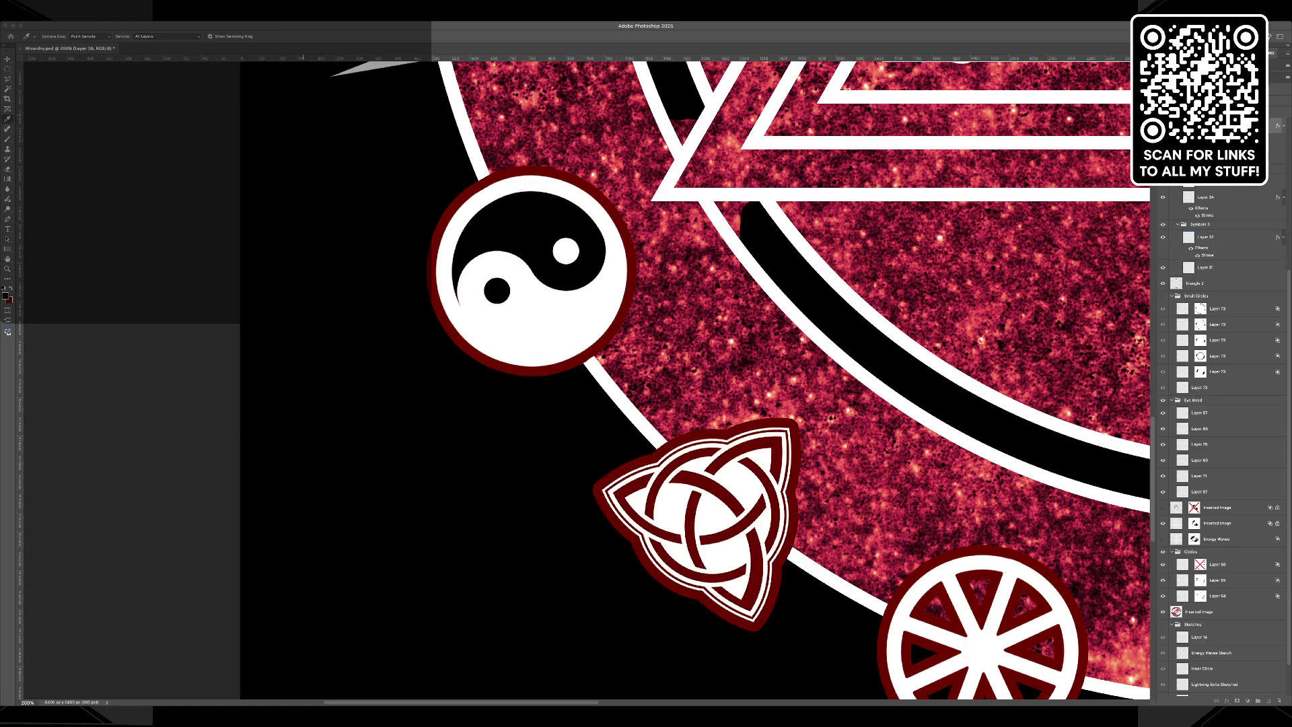
pyautogui.press('h')
pyautogui.press('Return')
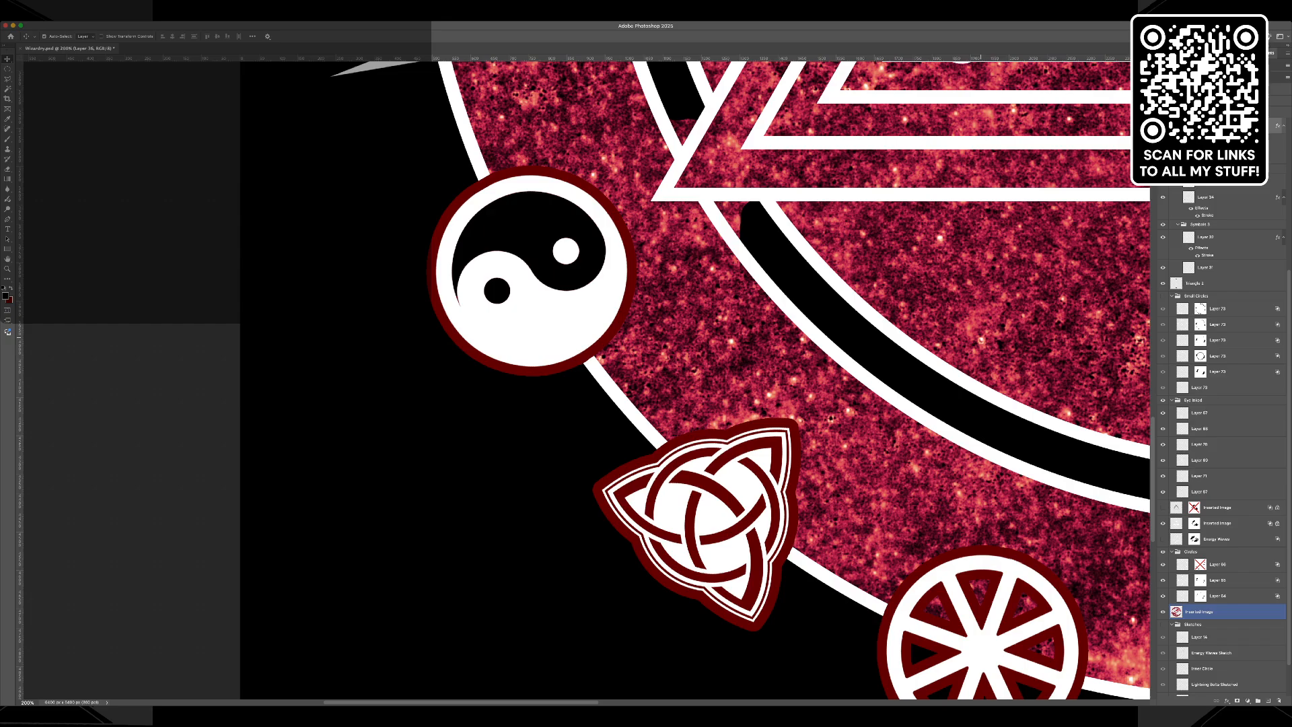
# Set the triquetra symbol's stroke colour back to black.
pyautogui.press('super+minus')
pyautogui.press('super+minus')
pyautogui.press('super+minus')
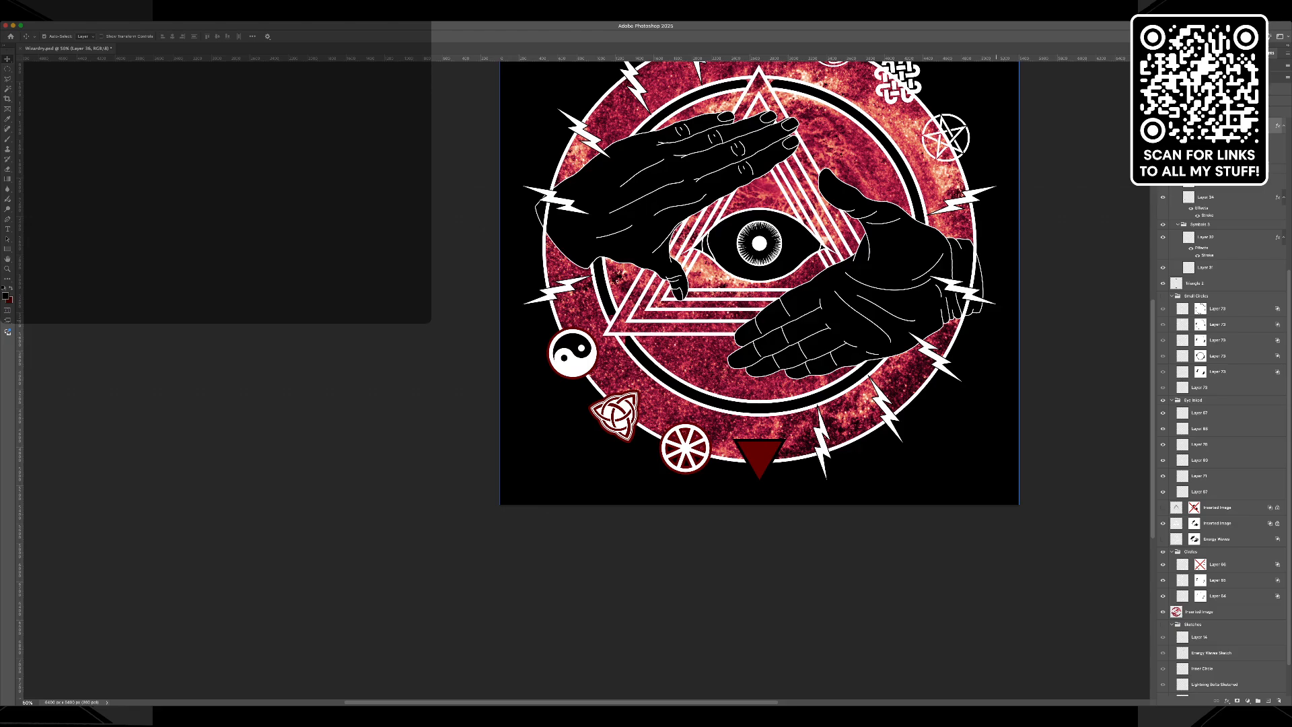
pyautogui.press('h')
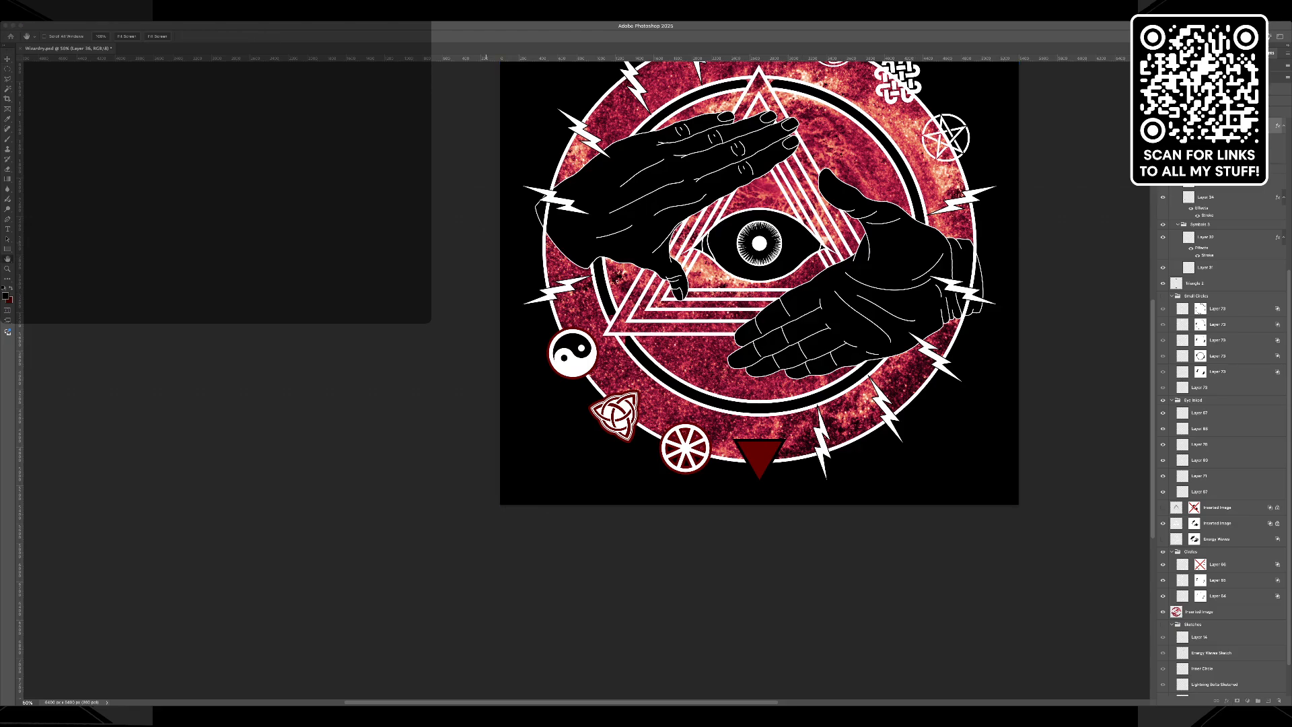
pyautogui.press('i')
pyautogui.hotkey('alt', 'shift', 'BackSpace')
pyautogui.press('h')
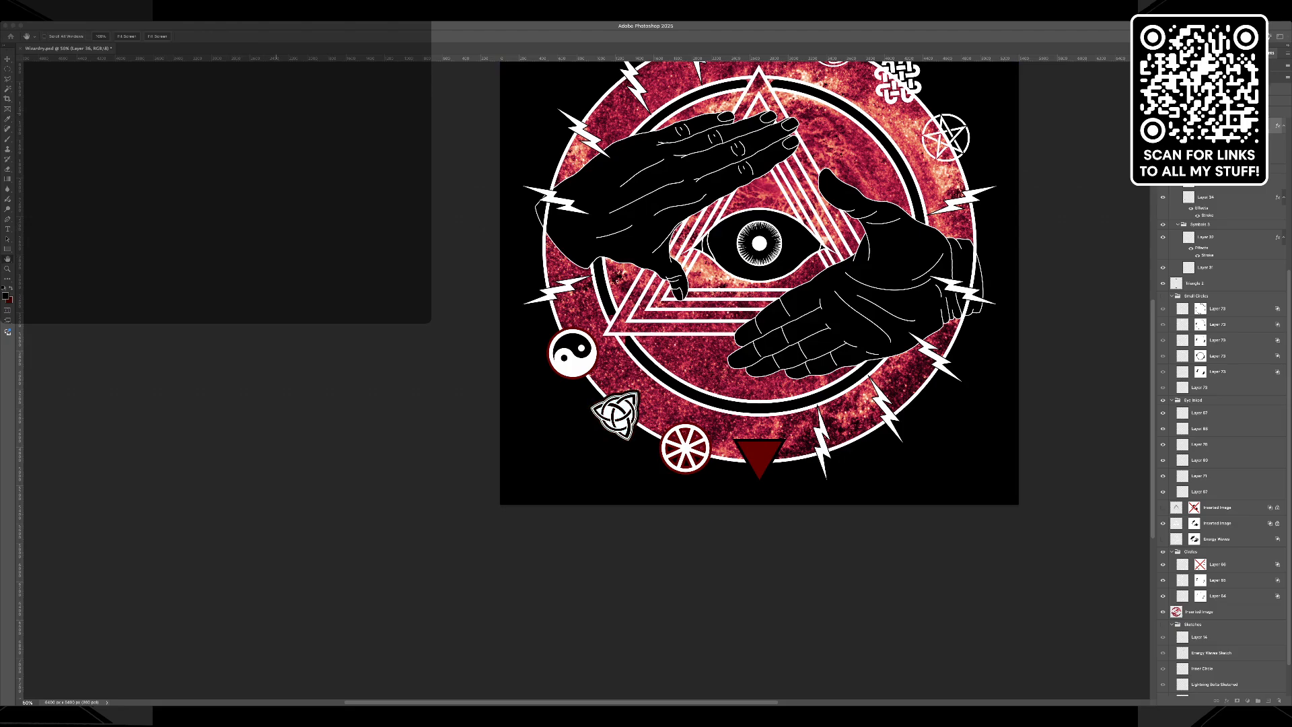
pyautogui.press('Return')
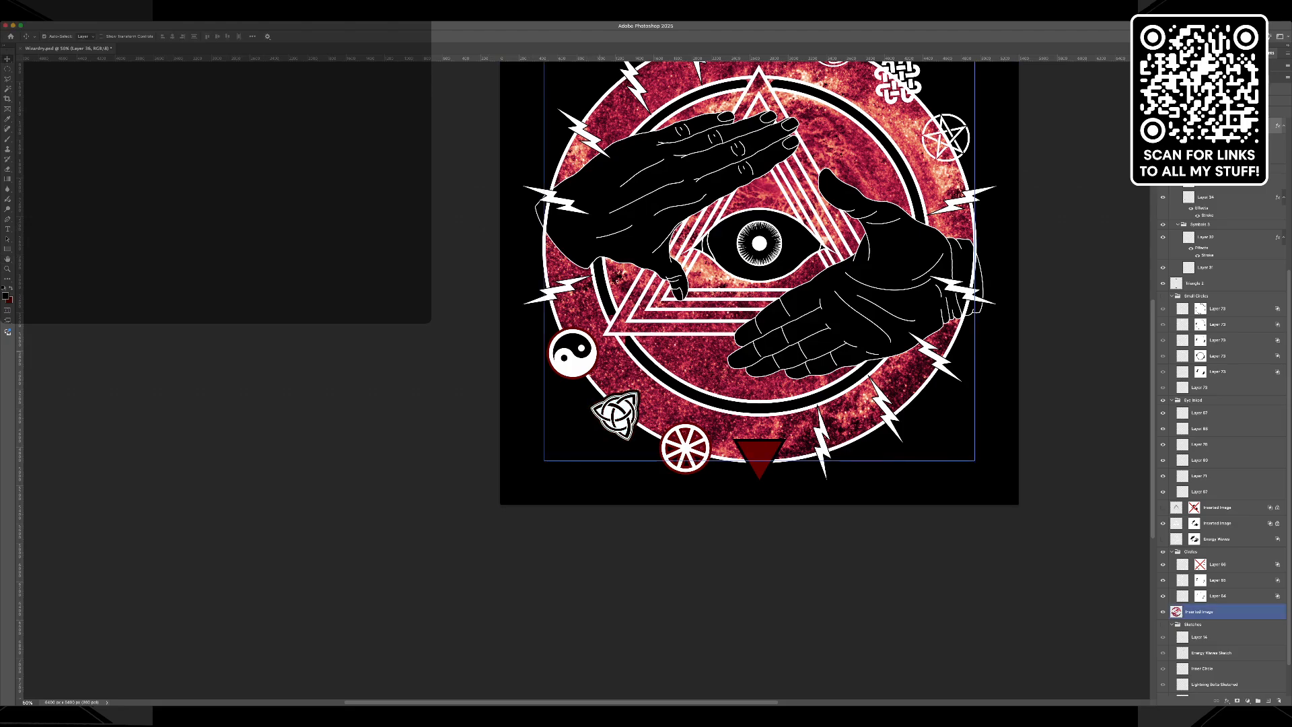
# Set the yin-yang symbol's stroke colour back to black.
pyautogui.click(573, 353)
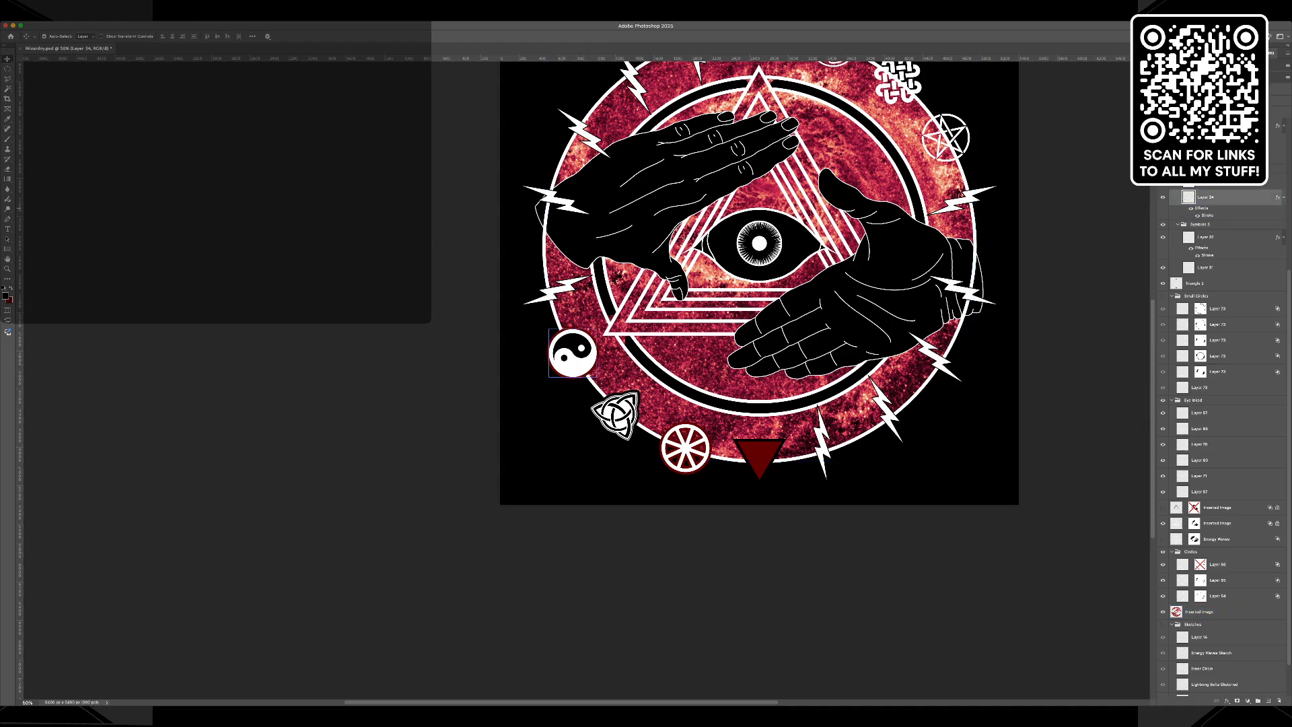
pyautogui.press('h')
pyautogui.press('i')
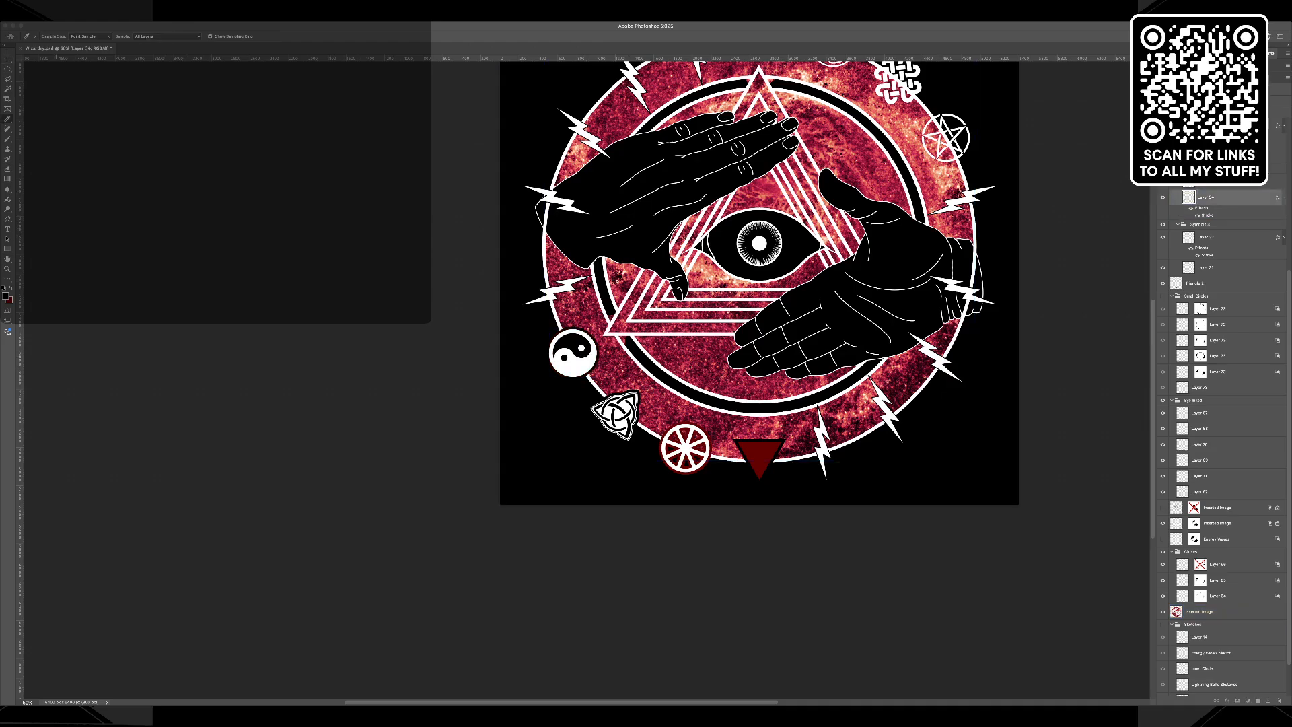
pyautogui.press('h')
# Set the wheel symbol's stroke colour to black and its stroke size to 50.
pyautogui.press('v')
pyautogui.click(1212, 237)
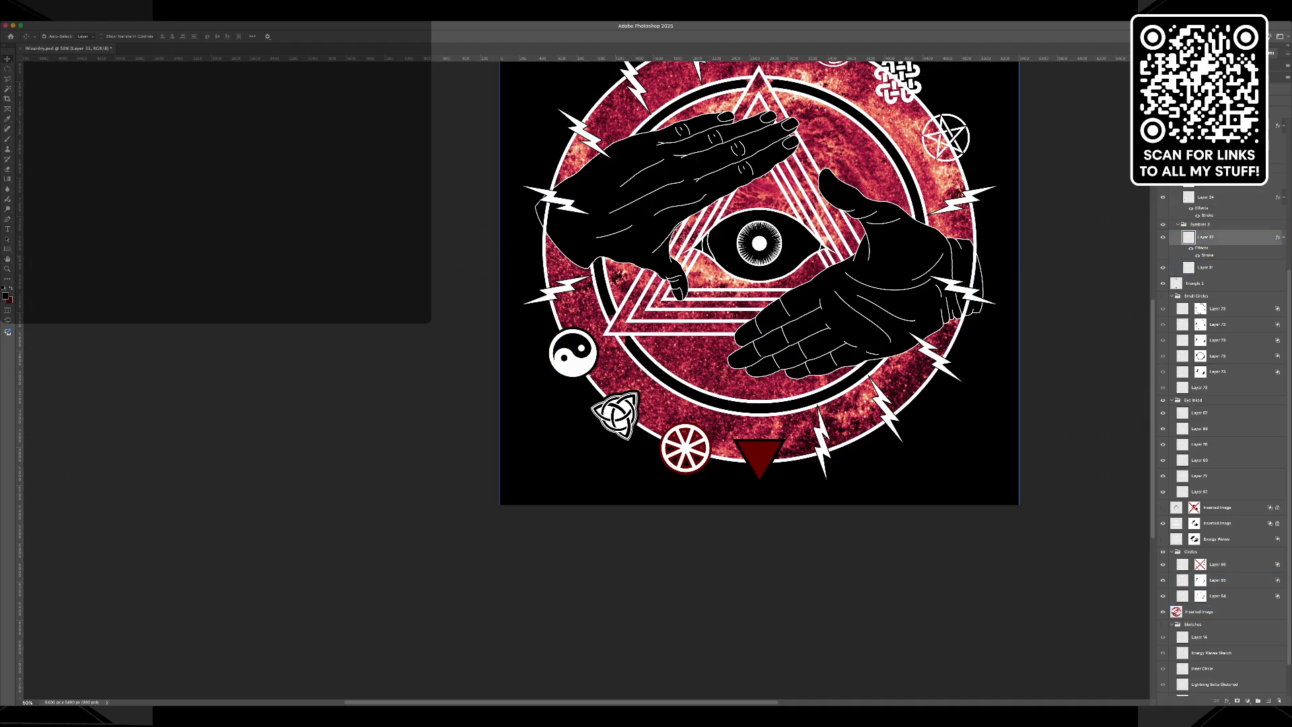
pyautogui.press('h')
pyautogui.press('i')
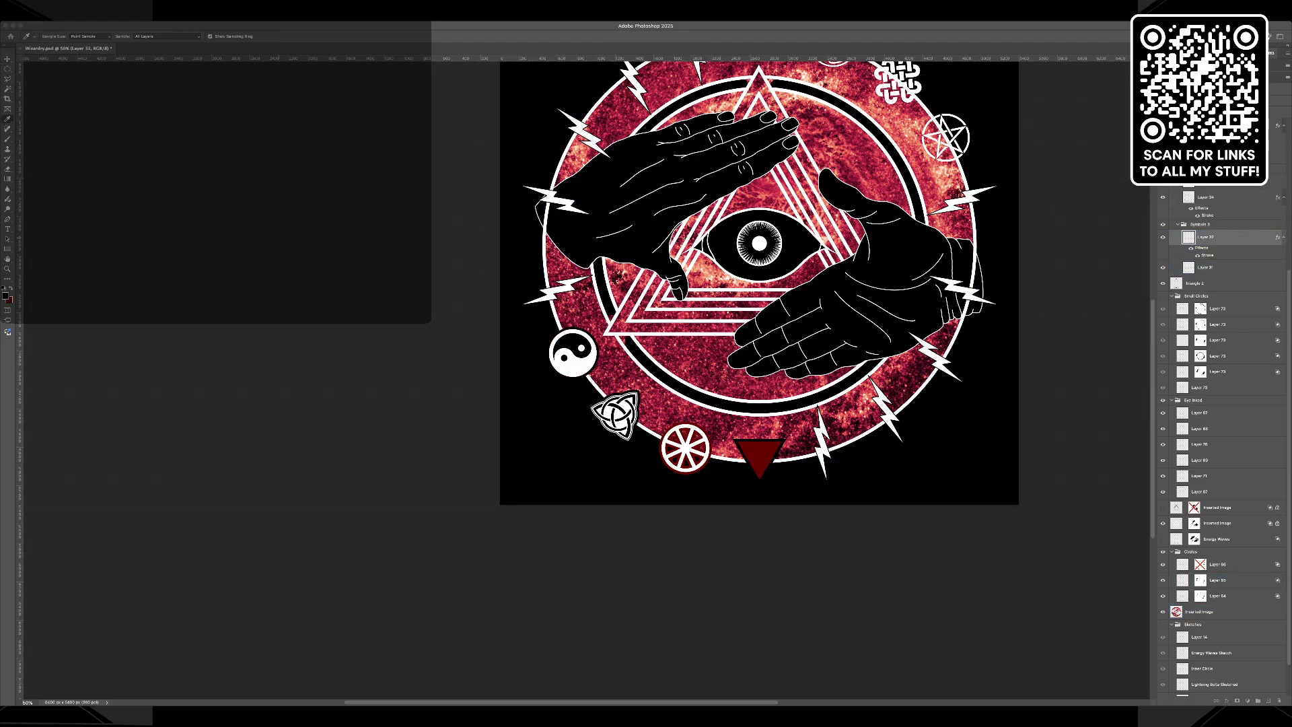
pyautogui.hotkey('alt', 'shift', 'BackSpace')
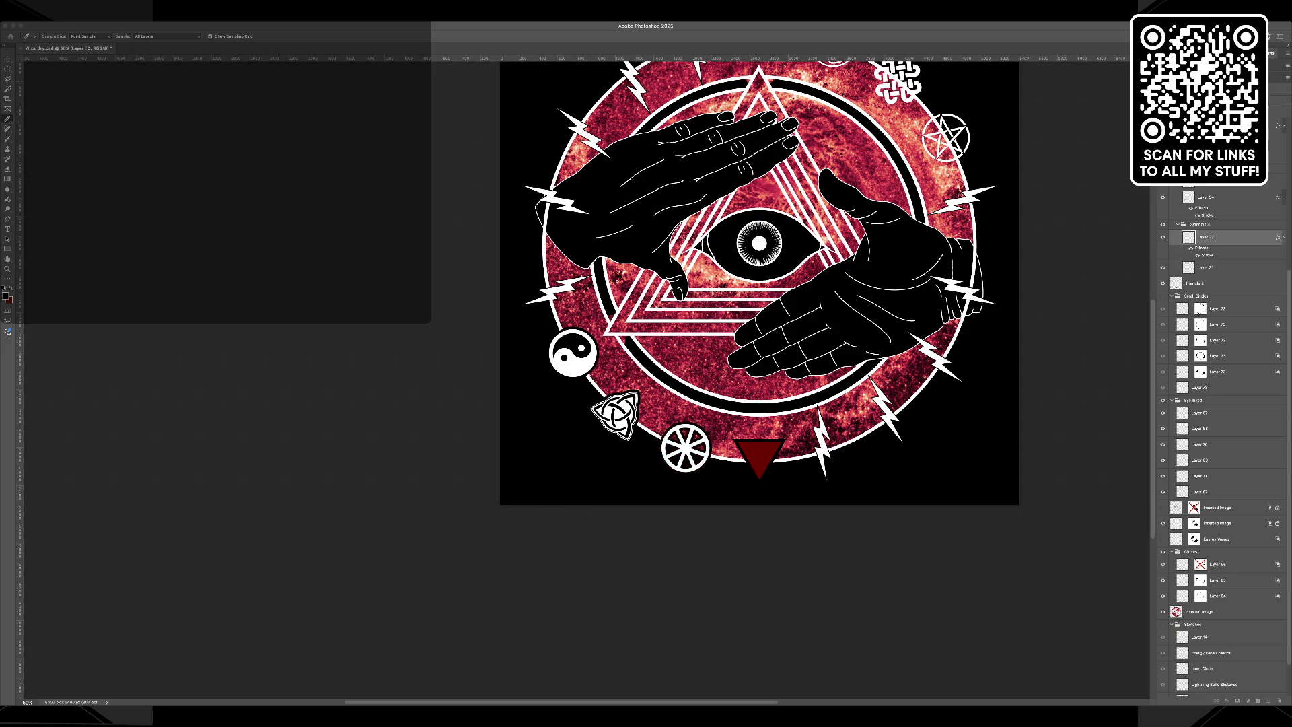
pyautogui.press('h')
pyautogui.write('50')
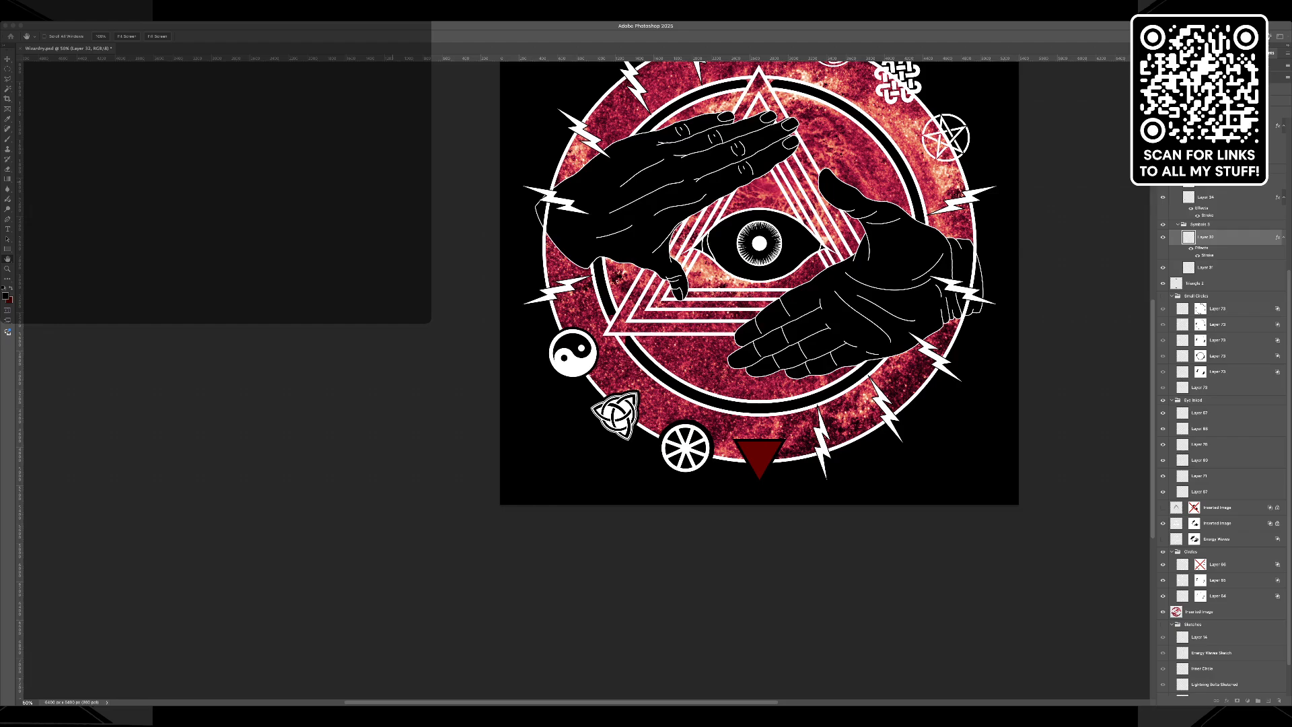
# Try a black stroke around the dark red inverted triangle, gradually reducing its size.
pyautogui.press('v')
pyautogui.click(1196, 284)
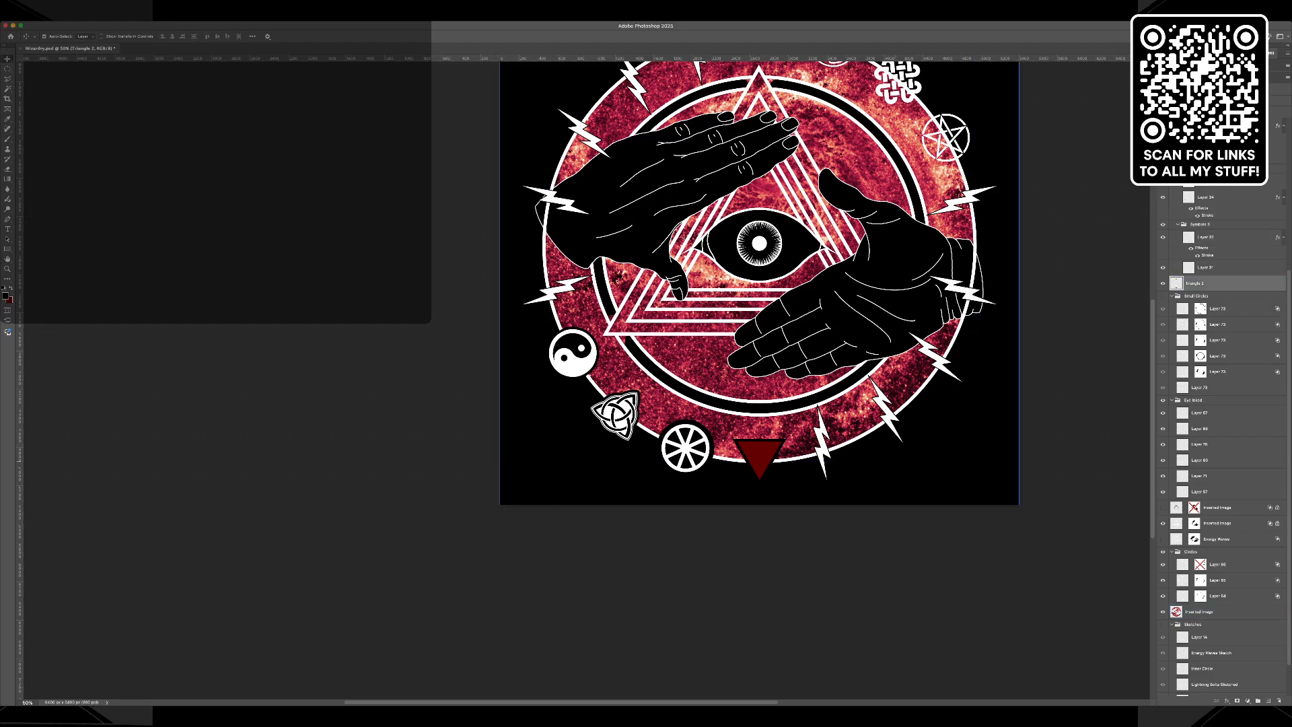
pyautogui.rightClick(1207, 237)
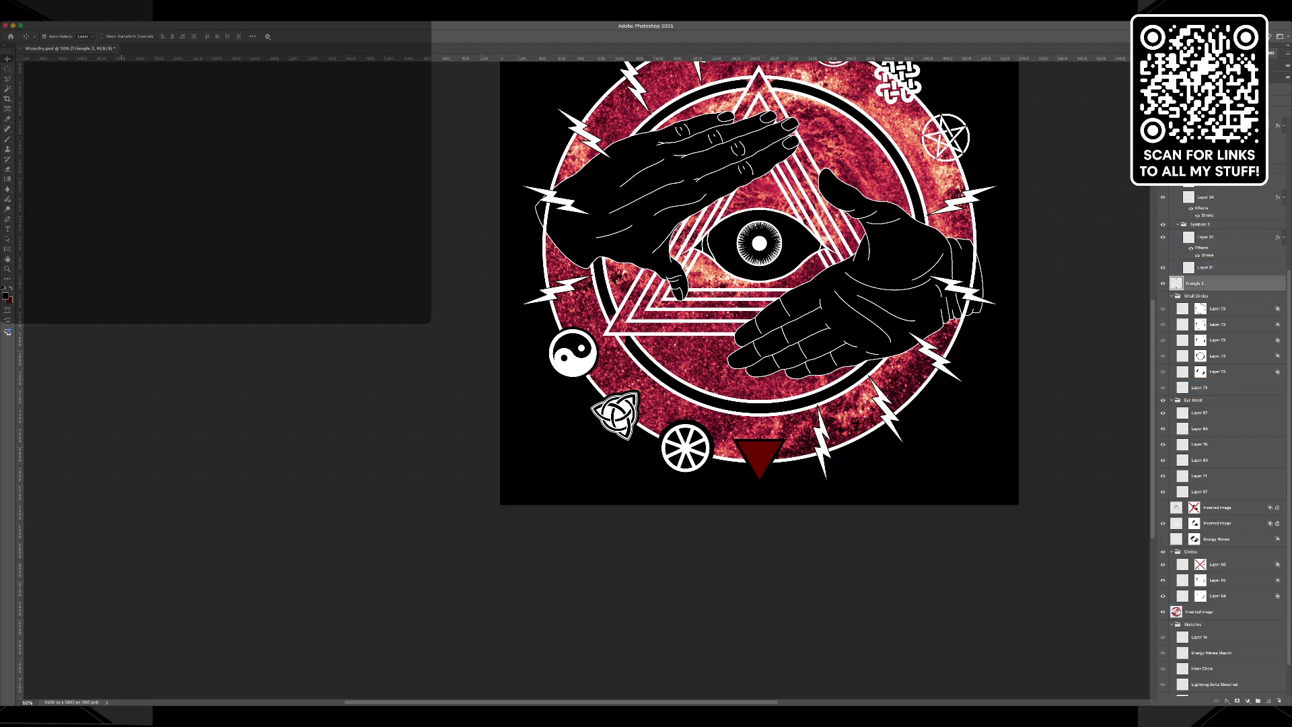
pyautogui.press('z')
pyautogui.click(749, 451)
pyautogui.click(749, 451)
pyautogui.click(750, 450)
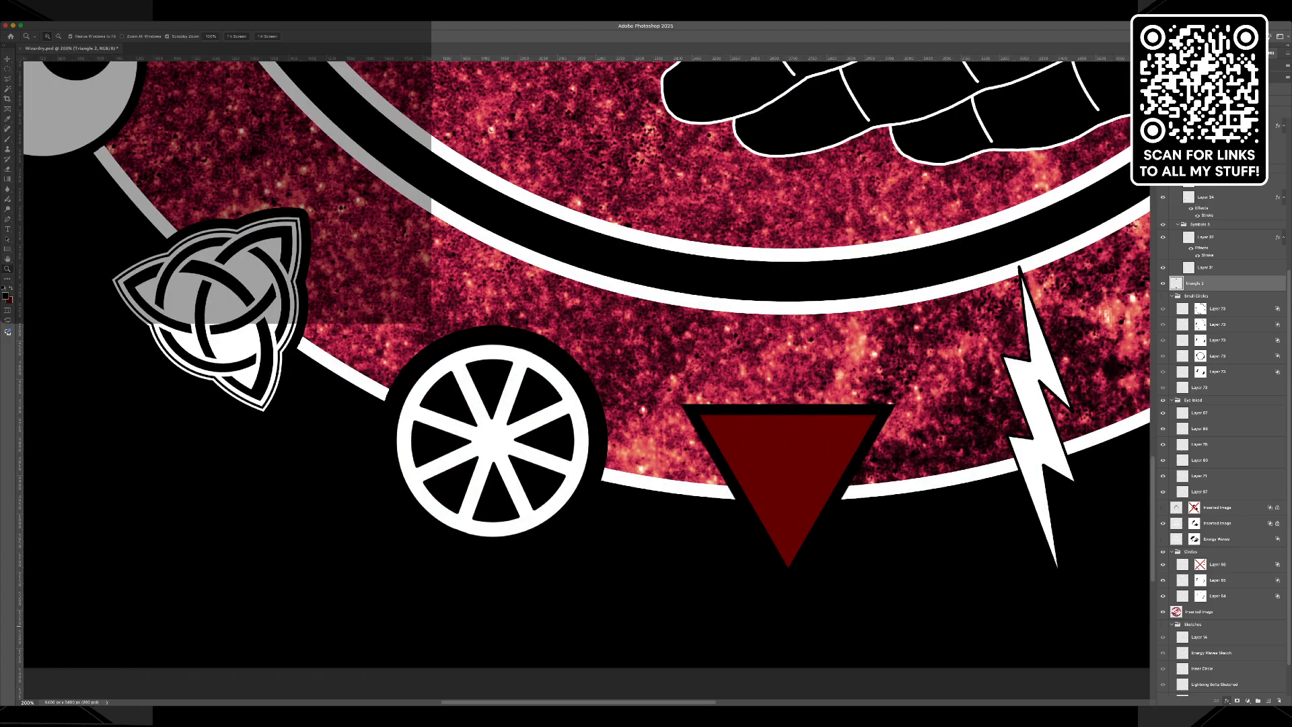
pyautogui.click(1242, 626)
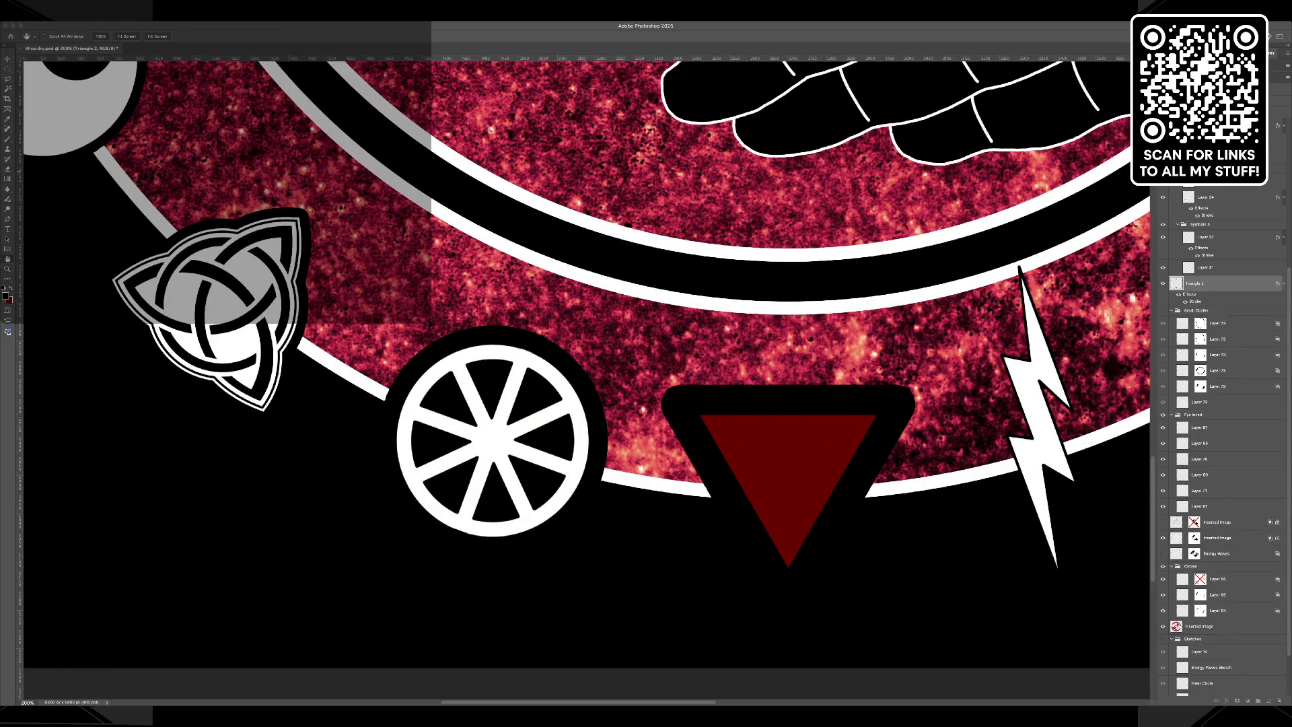
pyautogui.press('Down')
pyautogui.press('Down')
pyautogui.press('Down')
pyautogui.press('Down')
pyautogui.press('Down')
pyautogui.press('Down')
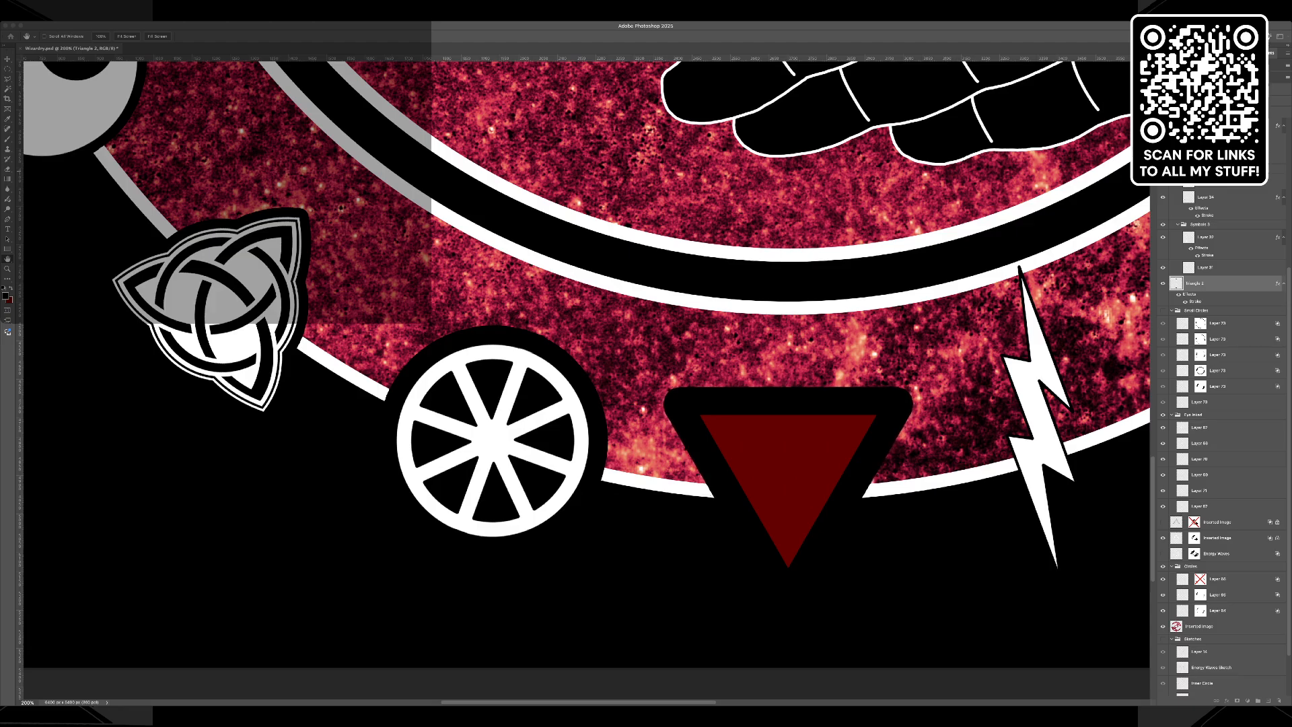
pyautogui.press('Down')
pyautogui.press('Down')
pyautogui.press('Down')
pyautogui.press('Down')
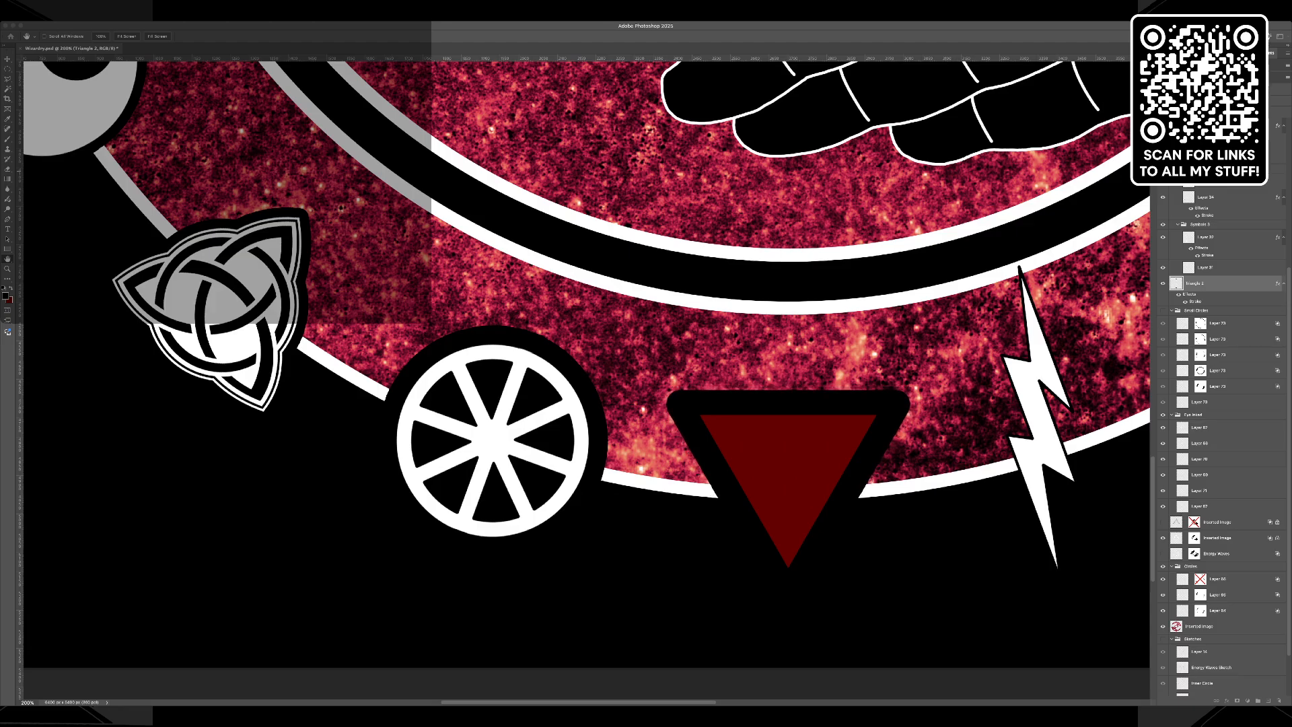
pyautogui.press('Down')
pyautogui.press('Down')
pyautogui.press('Down')
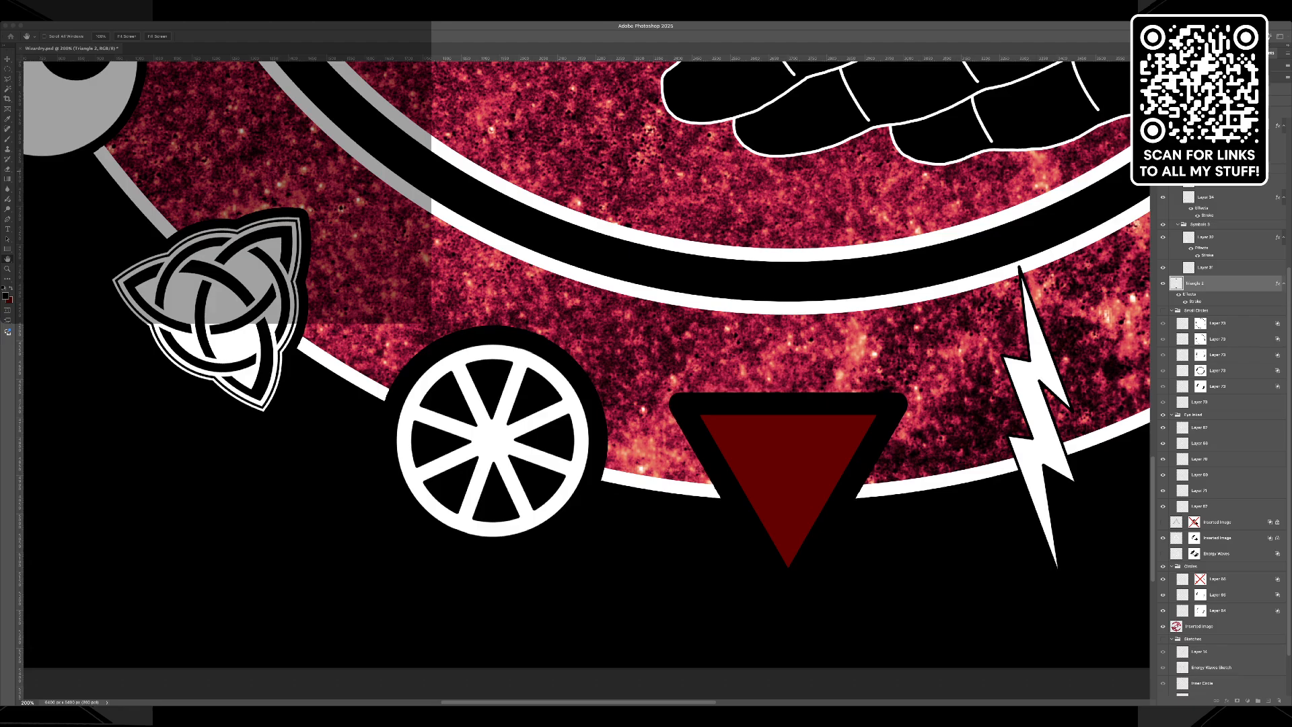
pyautogui.press('Down')
pyautogui.press('Down')
pyautogui.press('Down')
pyautogui.press('Down')
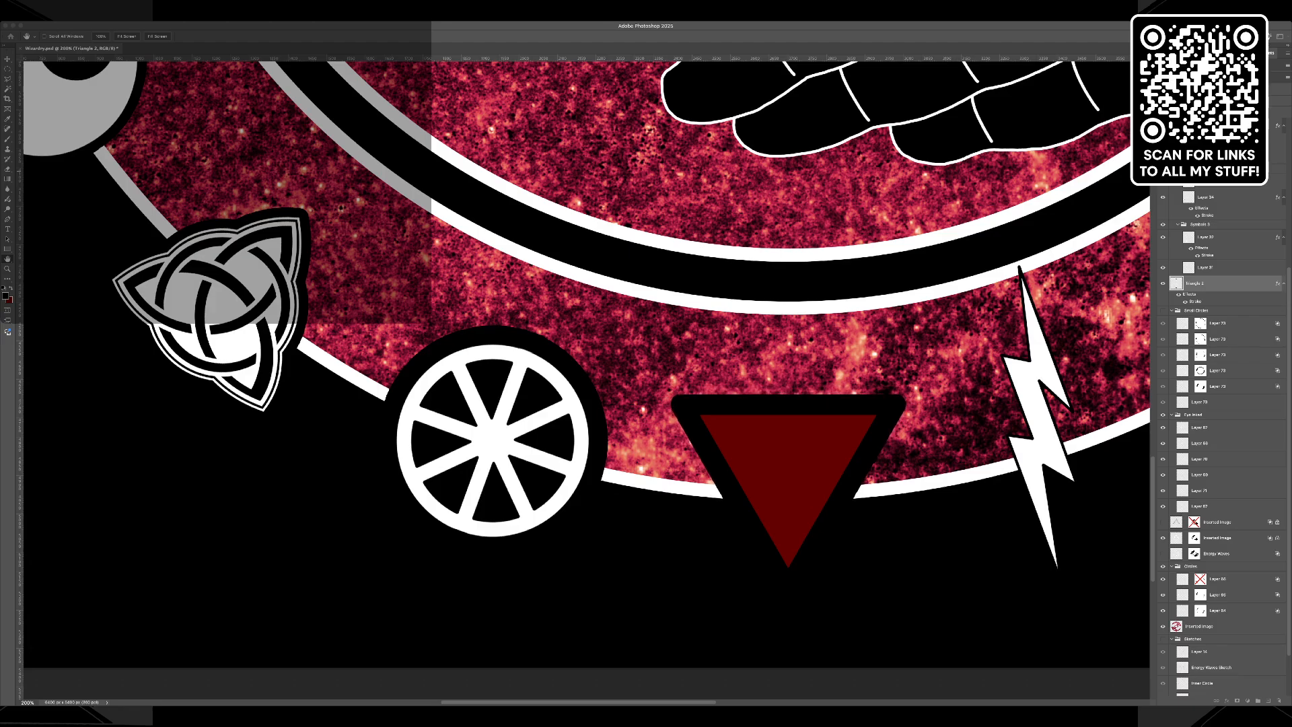
pyautogui.press('Escape')
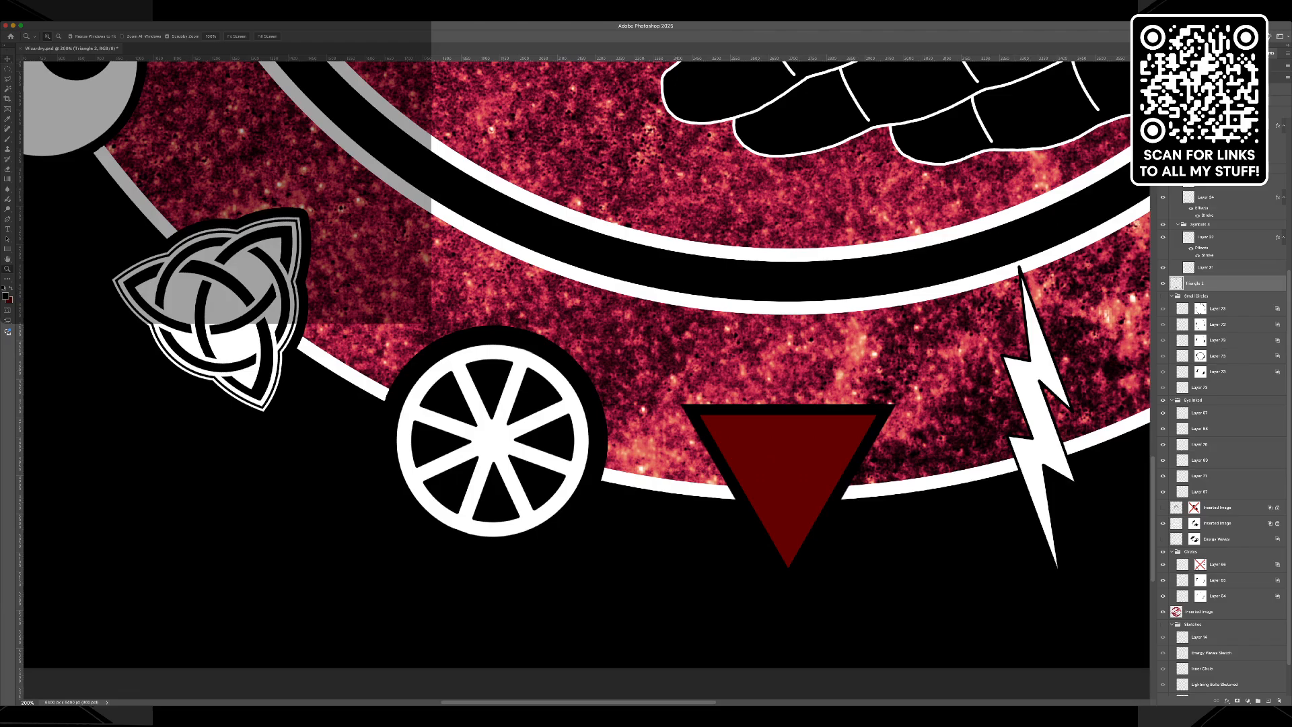
# Set the wheel symbol's stroke size to 25, trying 30 for comparison.
pyautogui.press('v')
pyautogui.click(1211, 612)
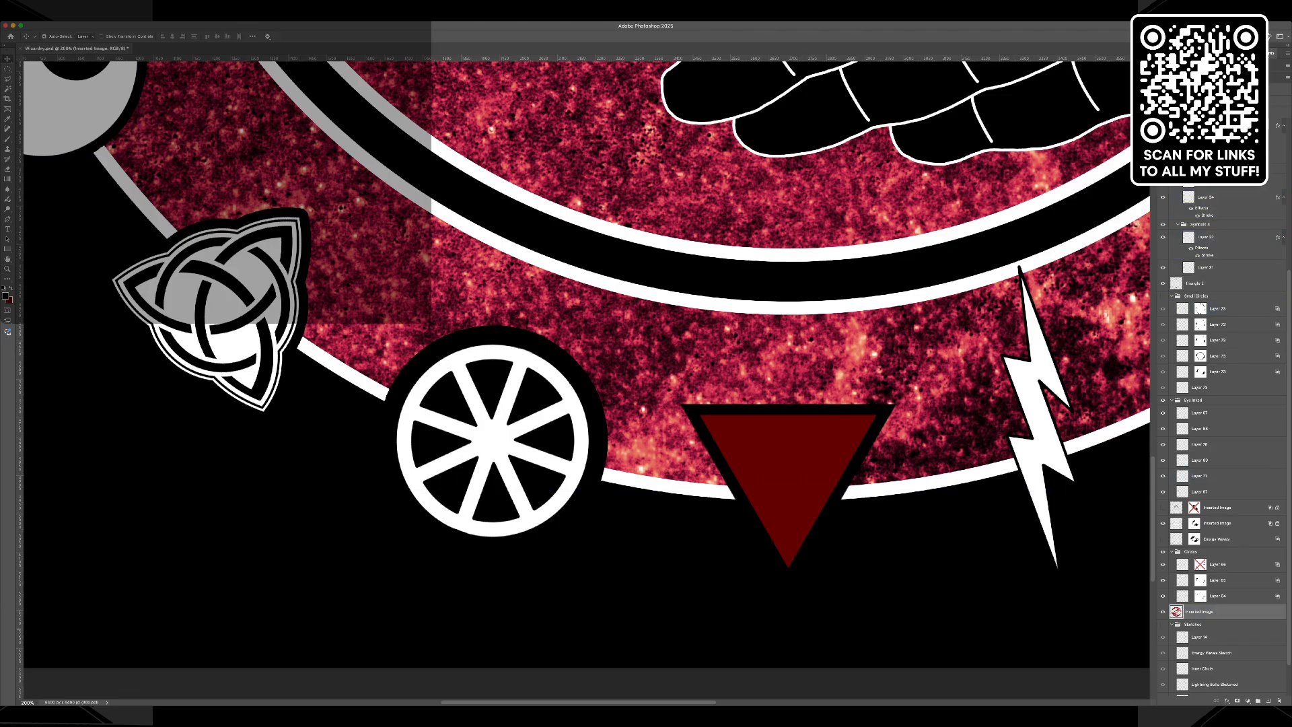
pyautogui.click(1211, 238)
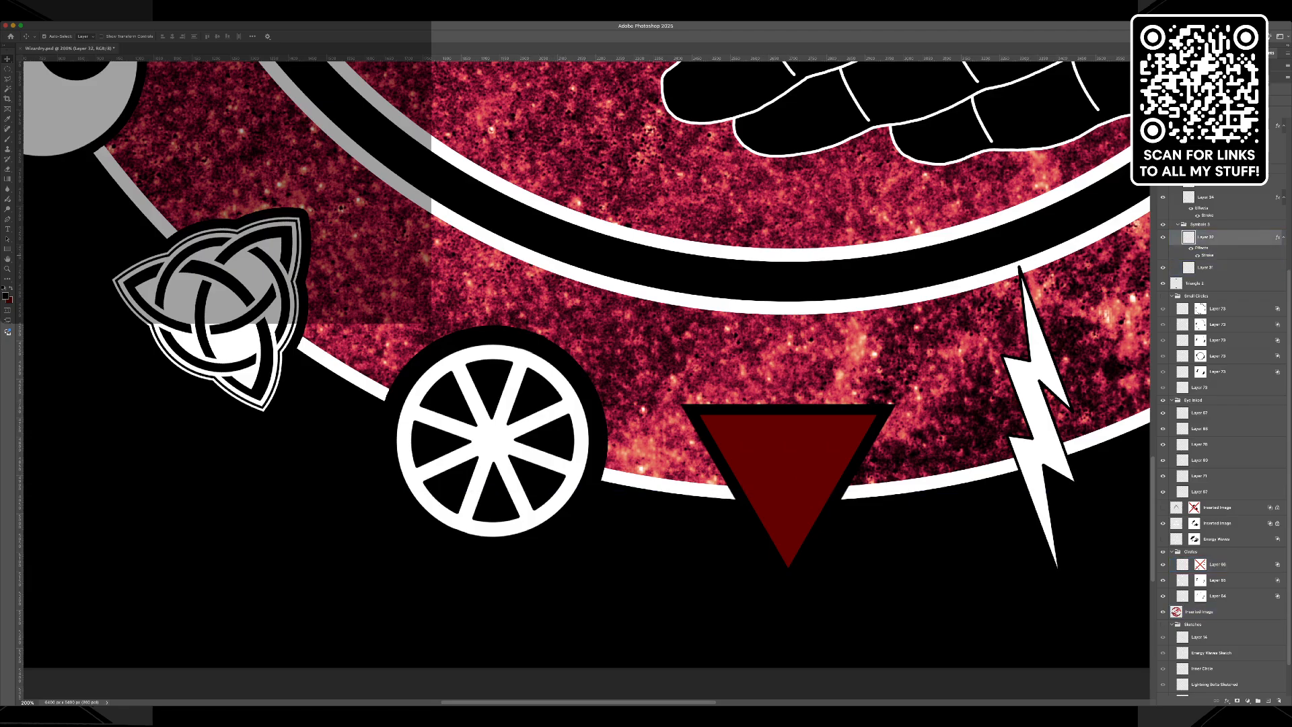
pyautogui.write('h25')
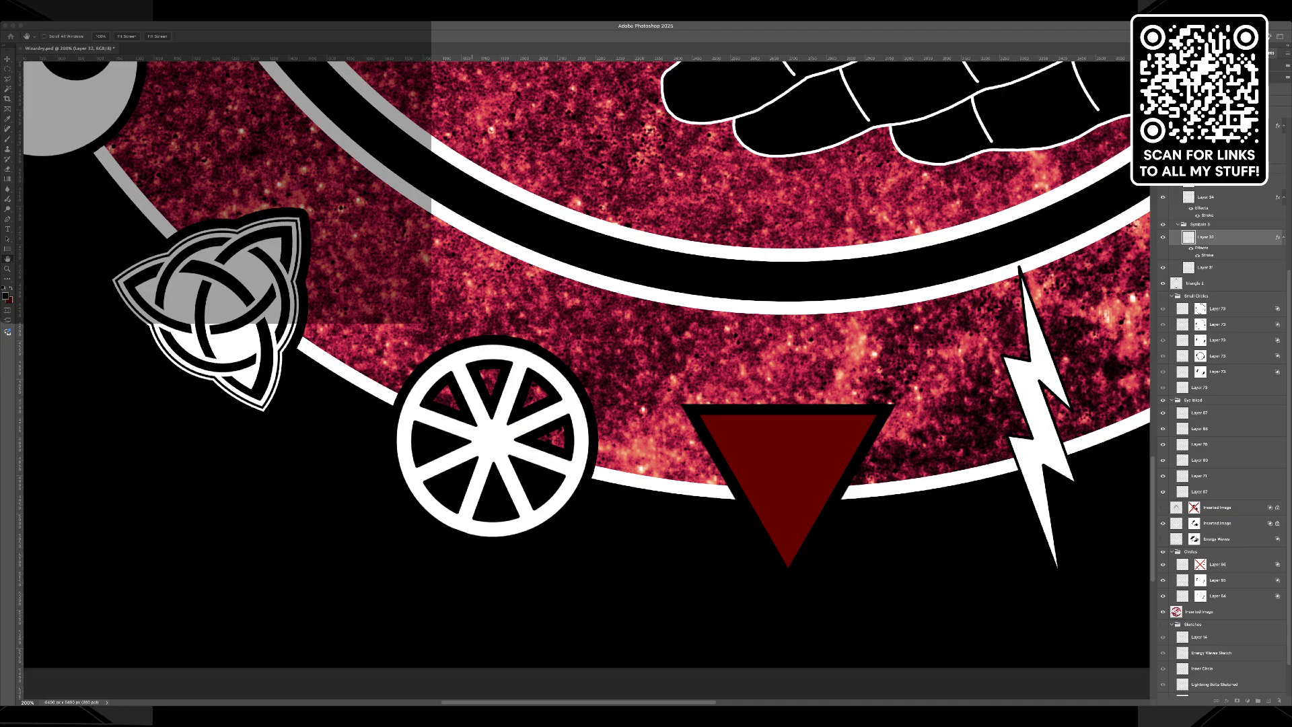
pyautogui.write('30')
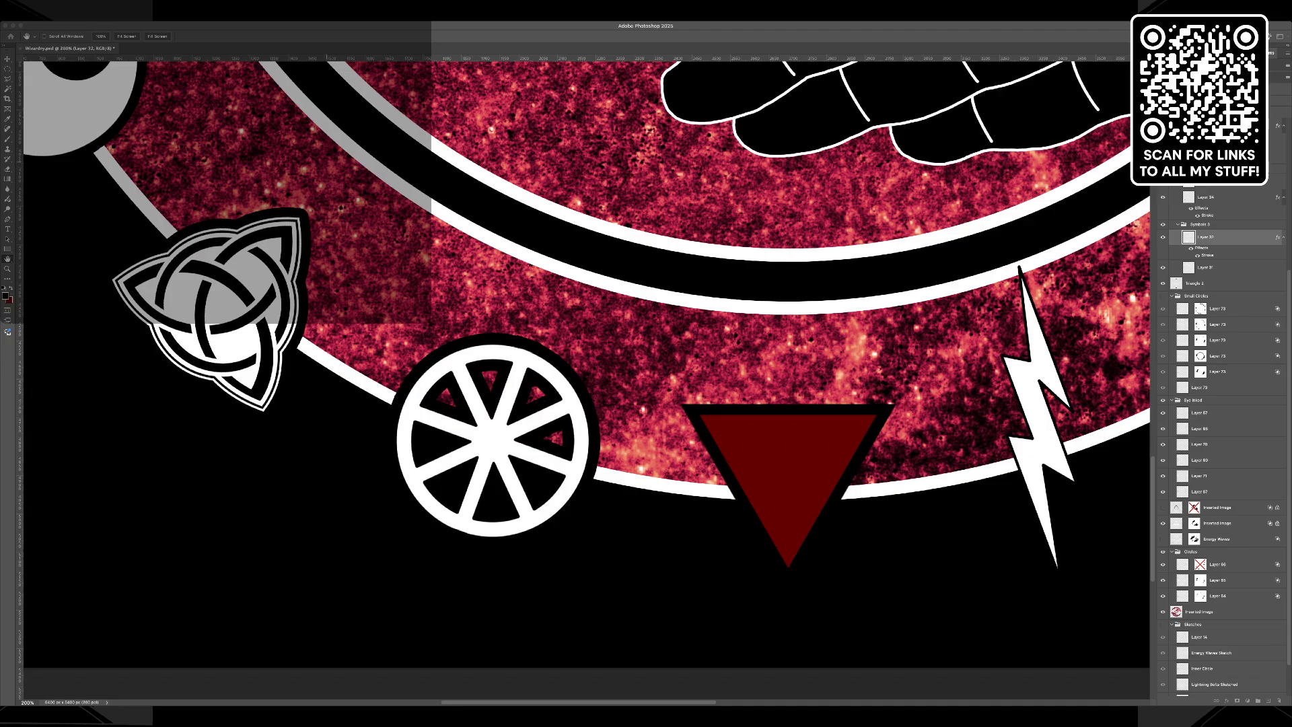
pyautogui.write('25')
pyautogui.press('Return')
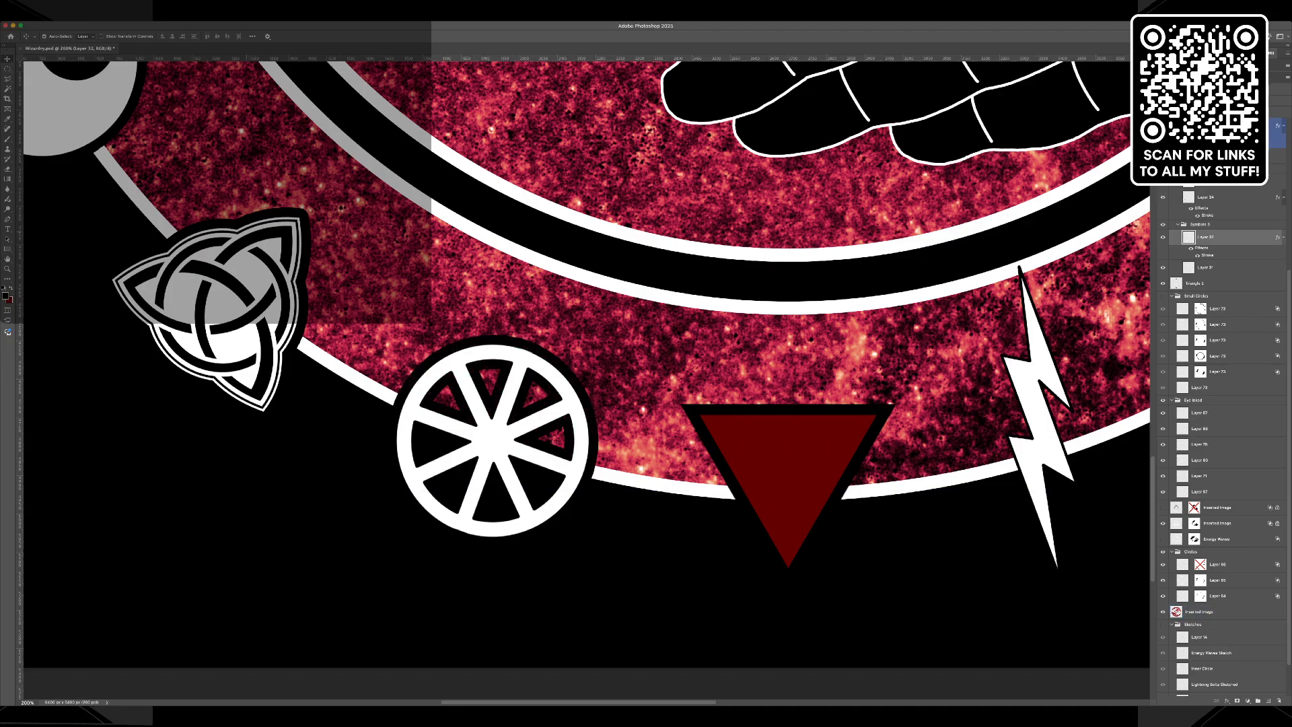
# Check the triquetra symbol's stroke settings and close them.
pyautogui.click(1036, 407)
pyautogui.press('space')
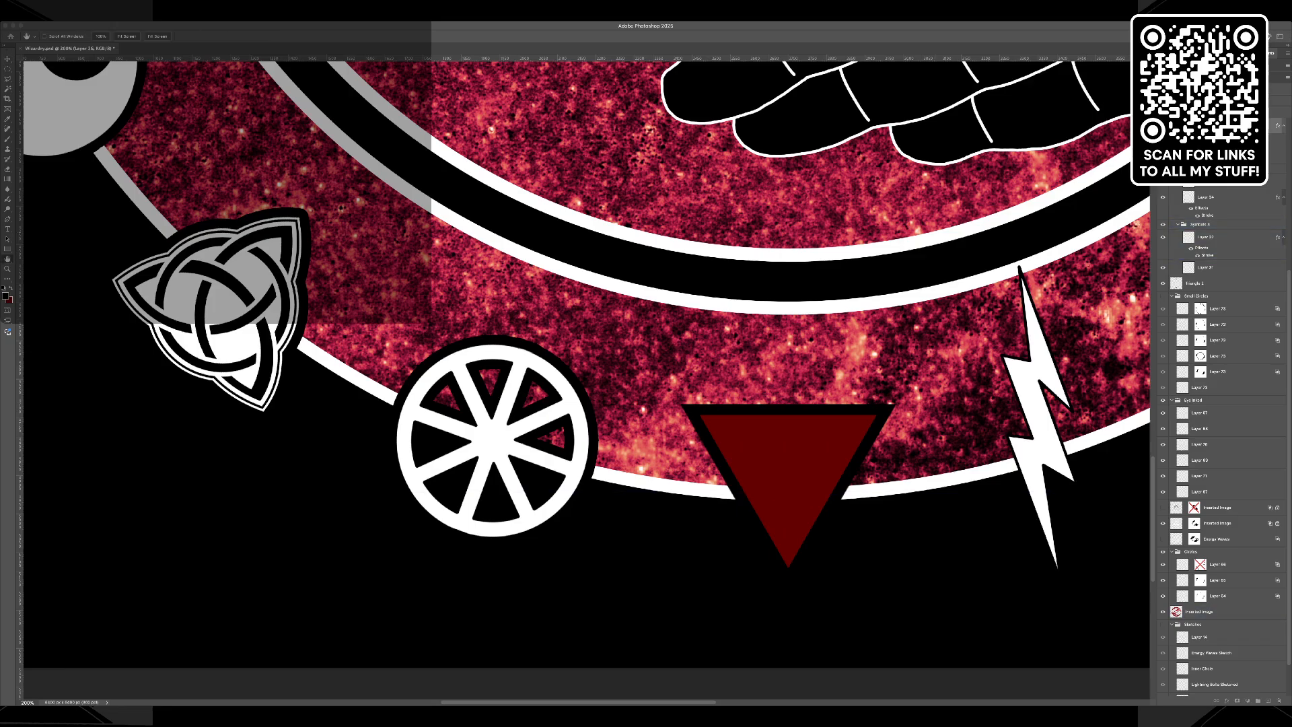
pyautogui.press('Return')
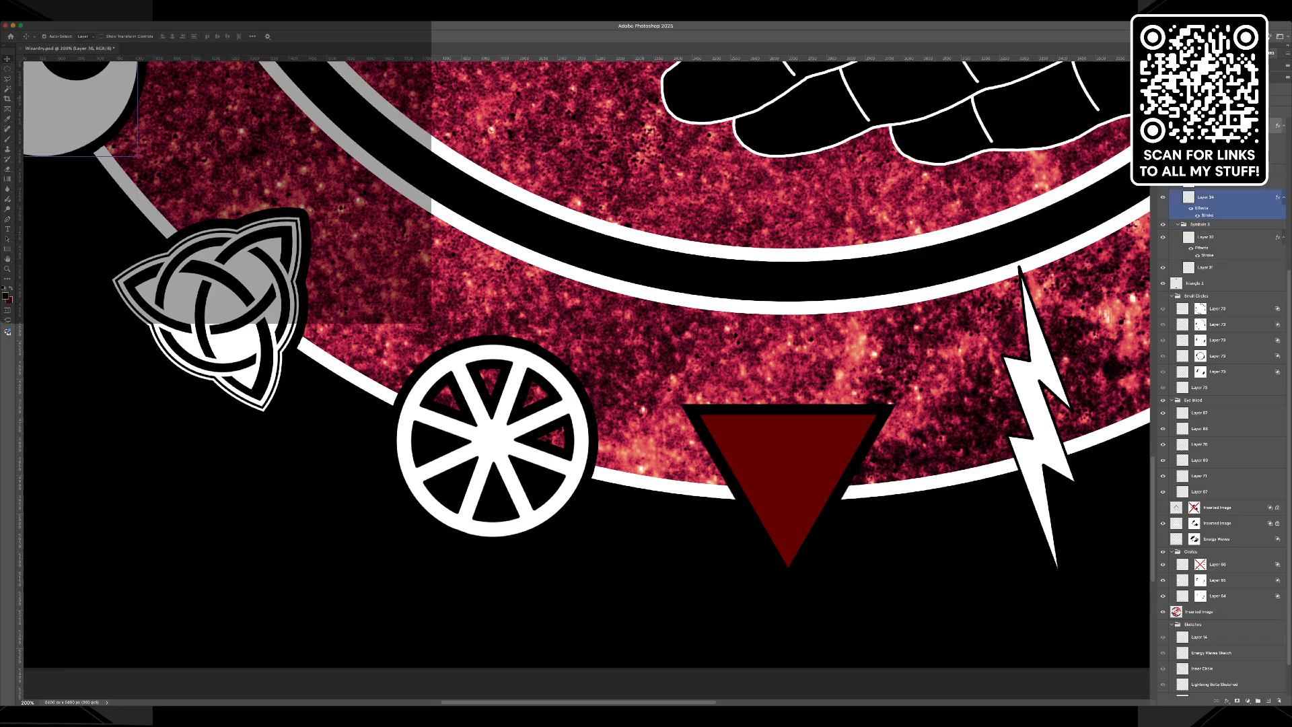
# Add a black stroke effect to the white lightning bolts on the outer ring.
pyautogui.click(74, 114)
pyautogui.press('space')
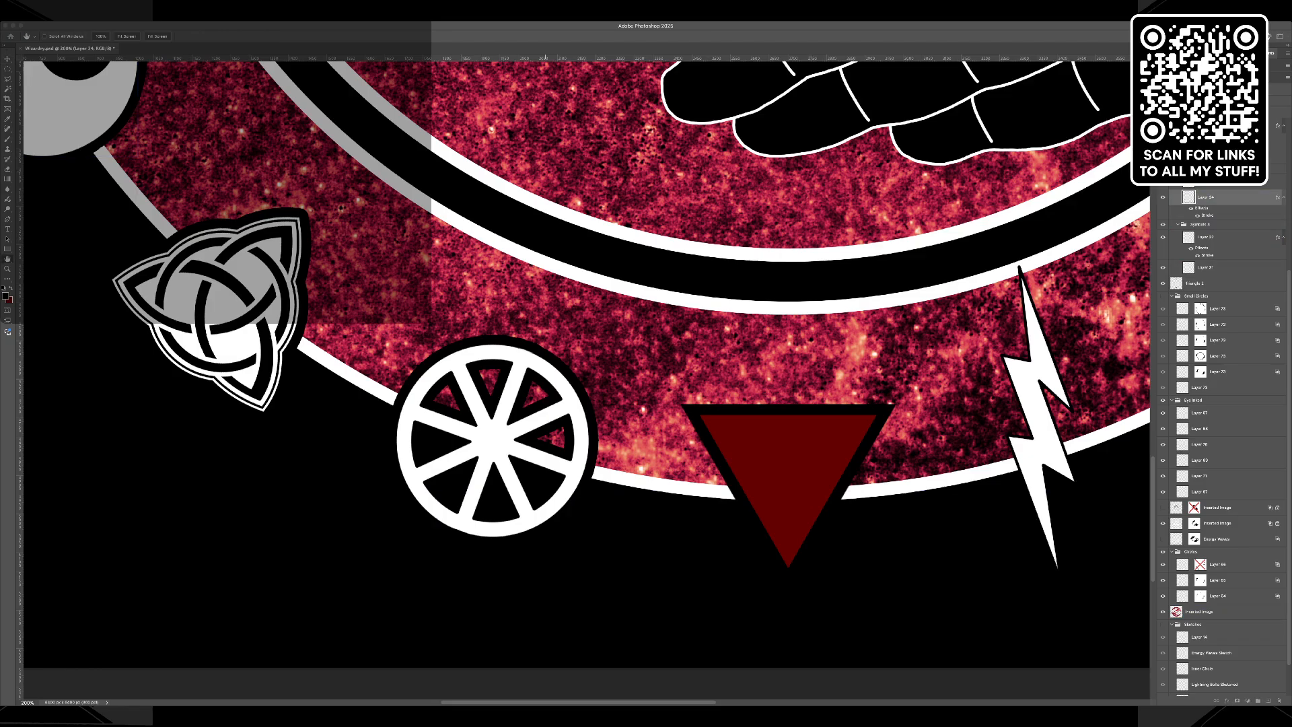
pyautogui.click(1039, 404)
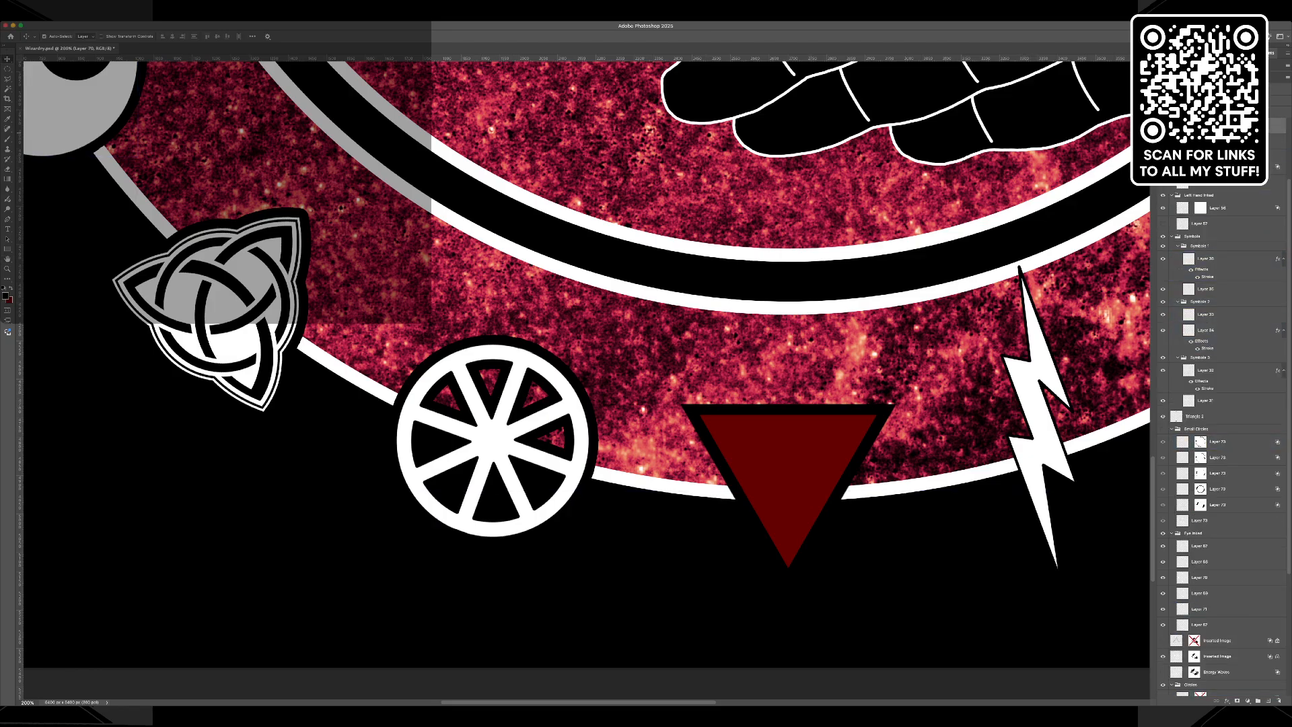
pyautogui.click(1163, 125)
pyautogui.click(1163, 126)
pyautogui.click(1227, 701)
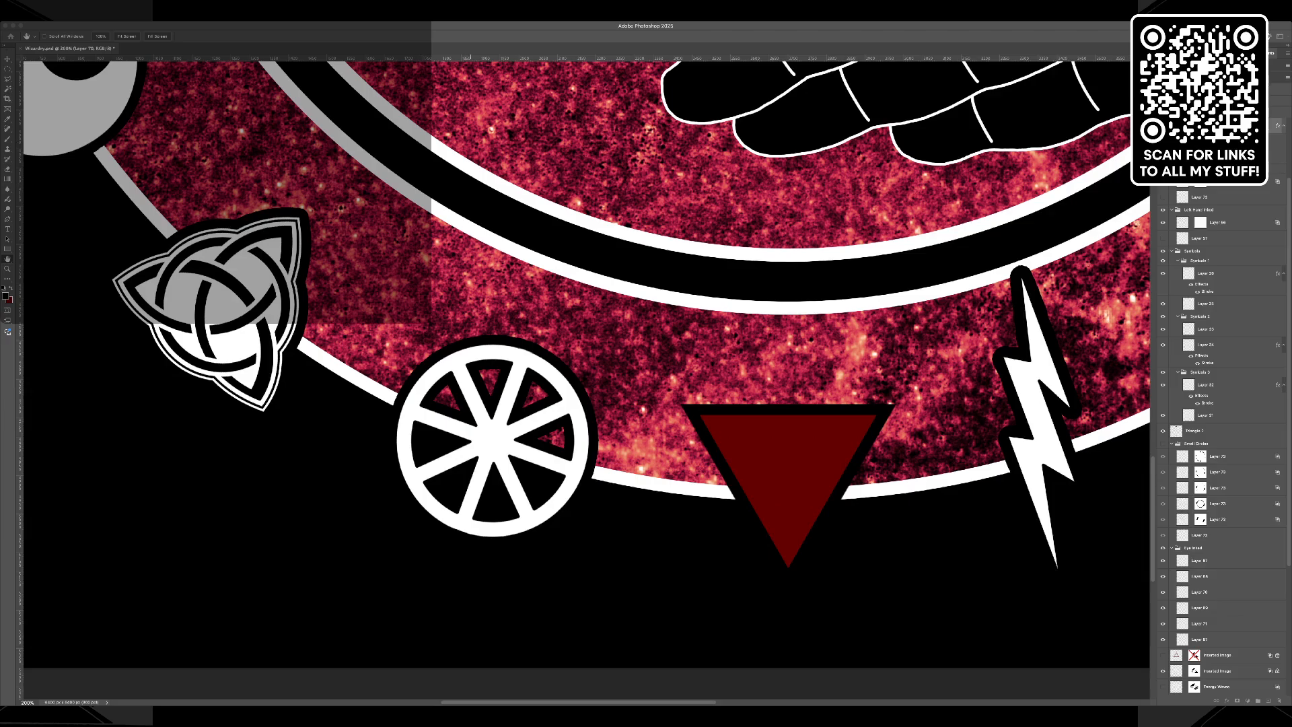
pyautogui.press('Escape')
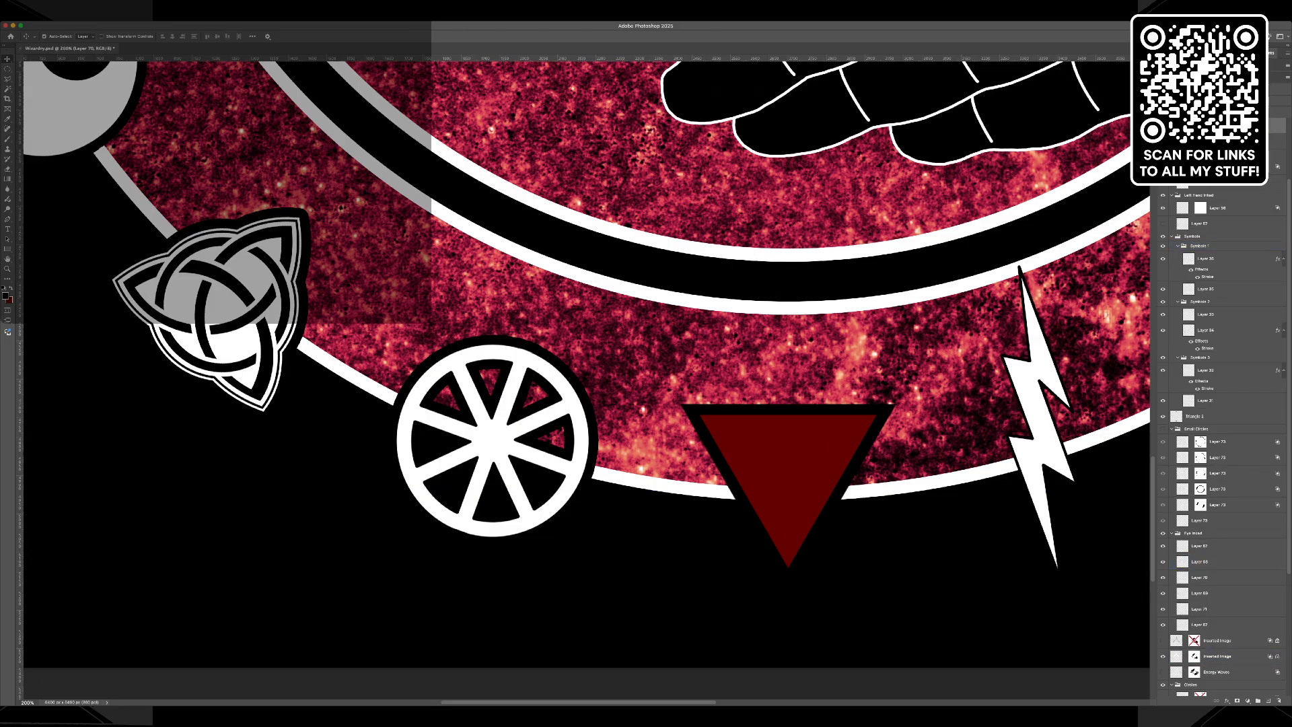
pyautogui.click(1226, 694)
pyautogui.click(1245, 631)
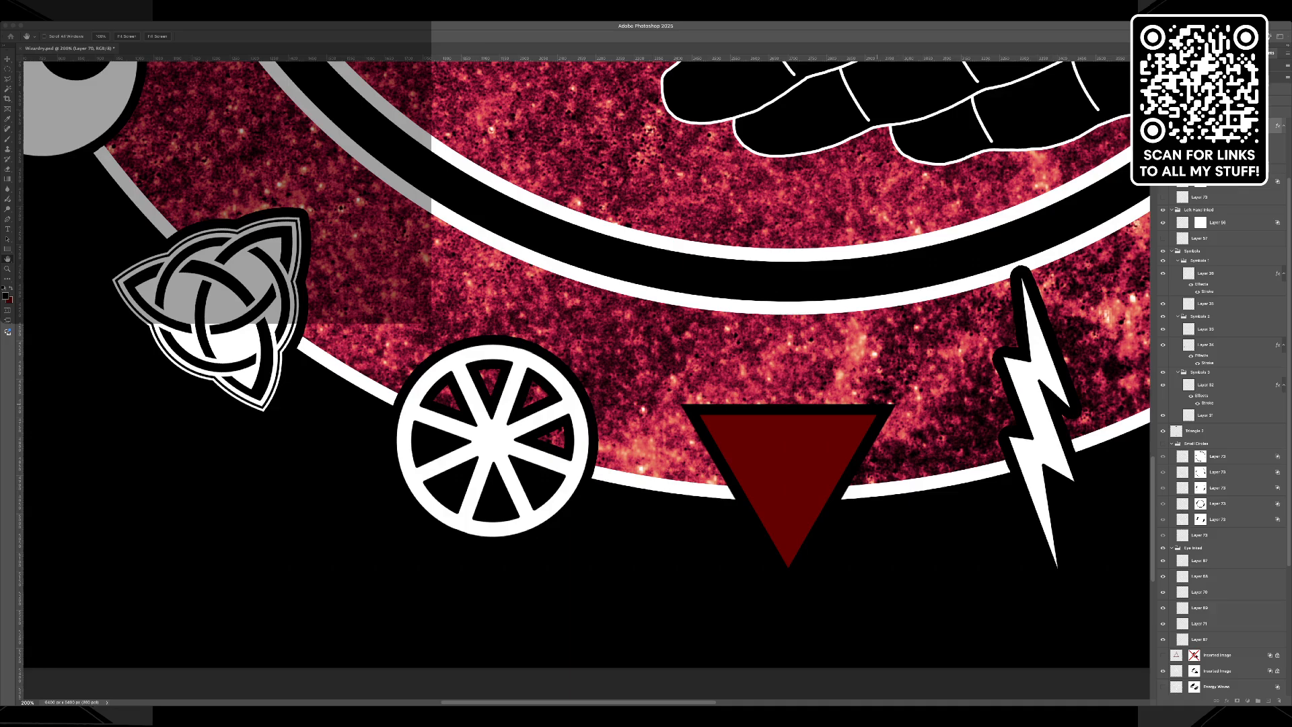
pyautogui.press('Return')
# Hide the separate thin black outline layers behind the lightning bolts, with the white bolts temporarily hidden.
pyautogui.hscroll(5, 586, 377)
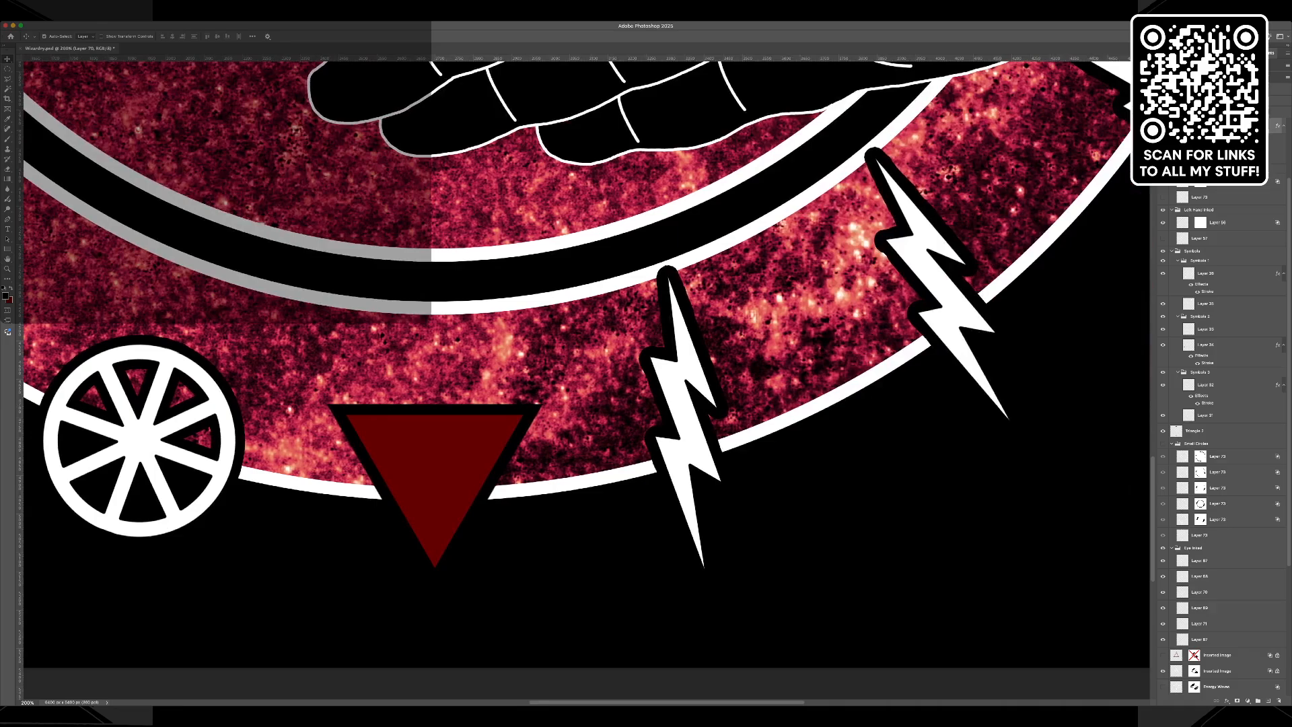
pyautogui.click(1163, 126)
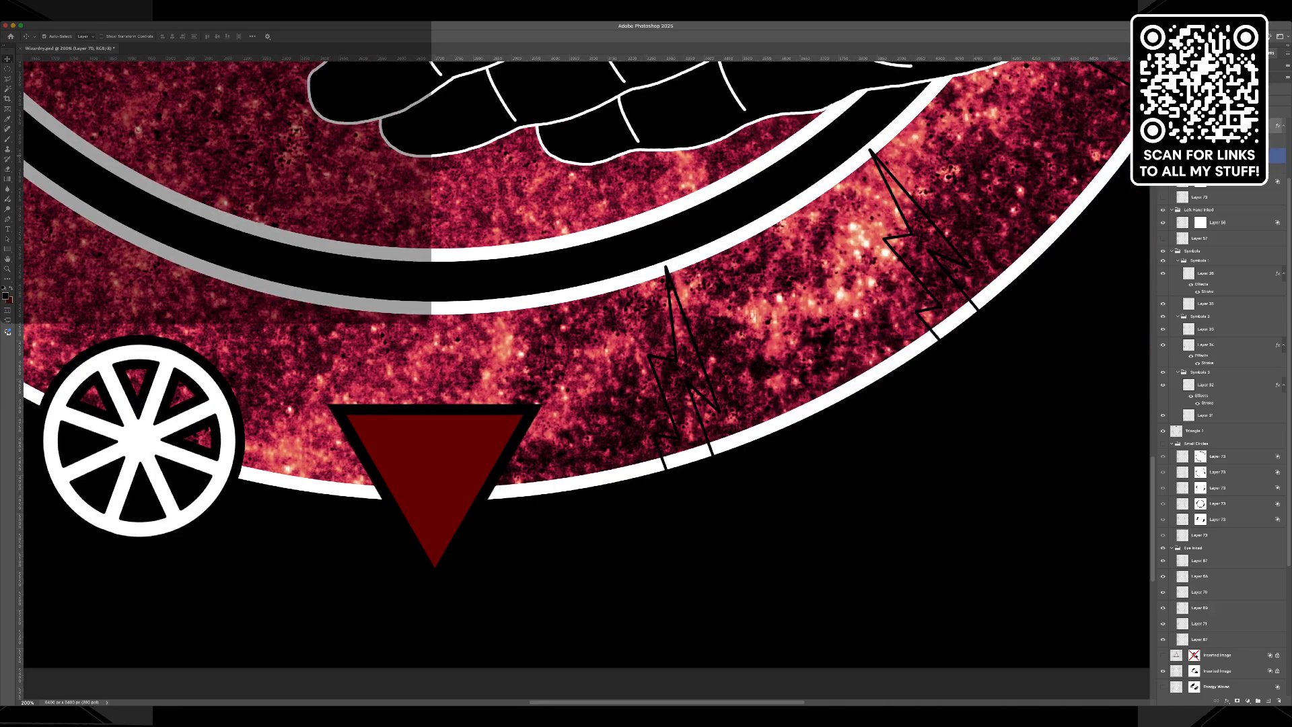
pyautogui.click(678, 360)
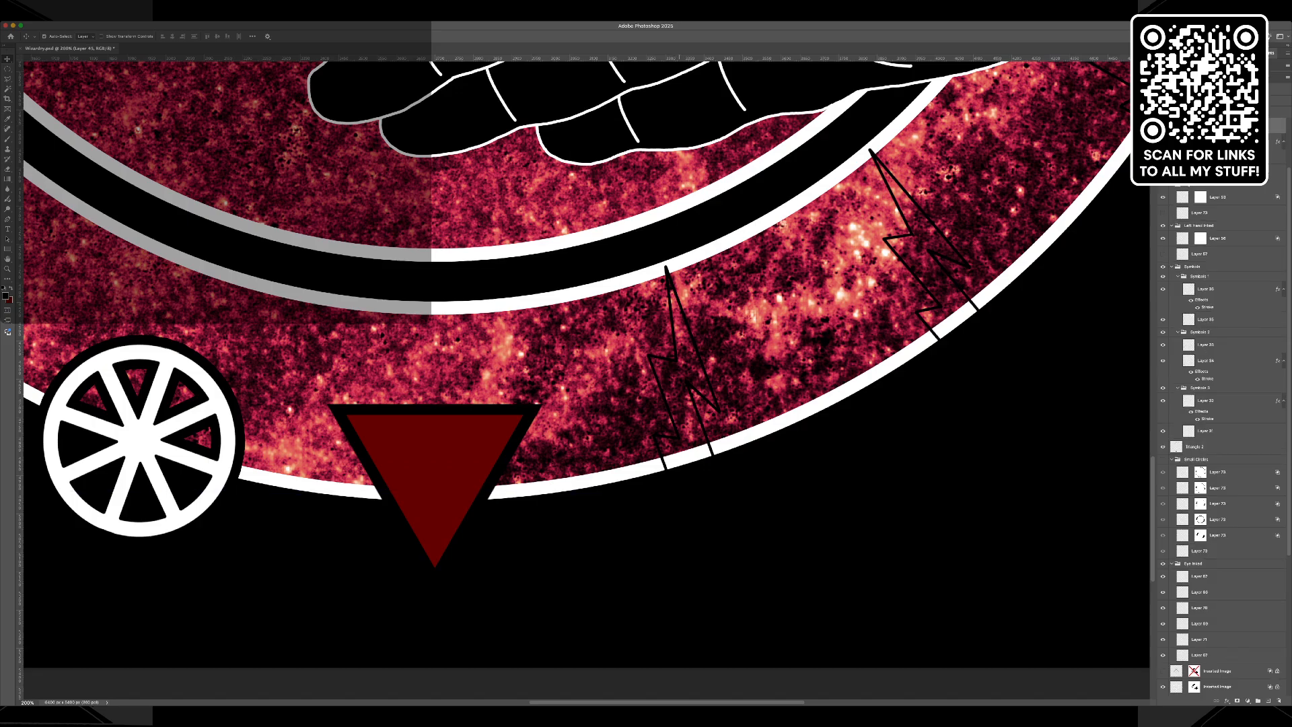
pyautogui.press('Delete')
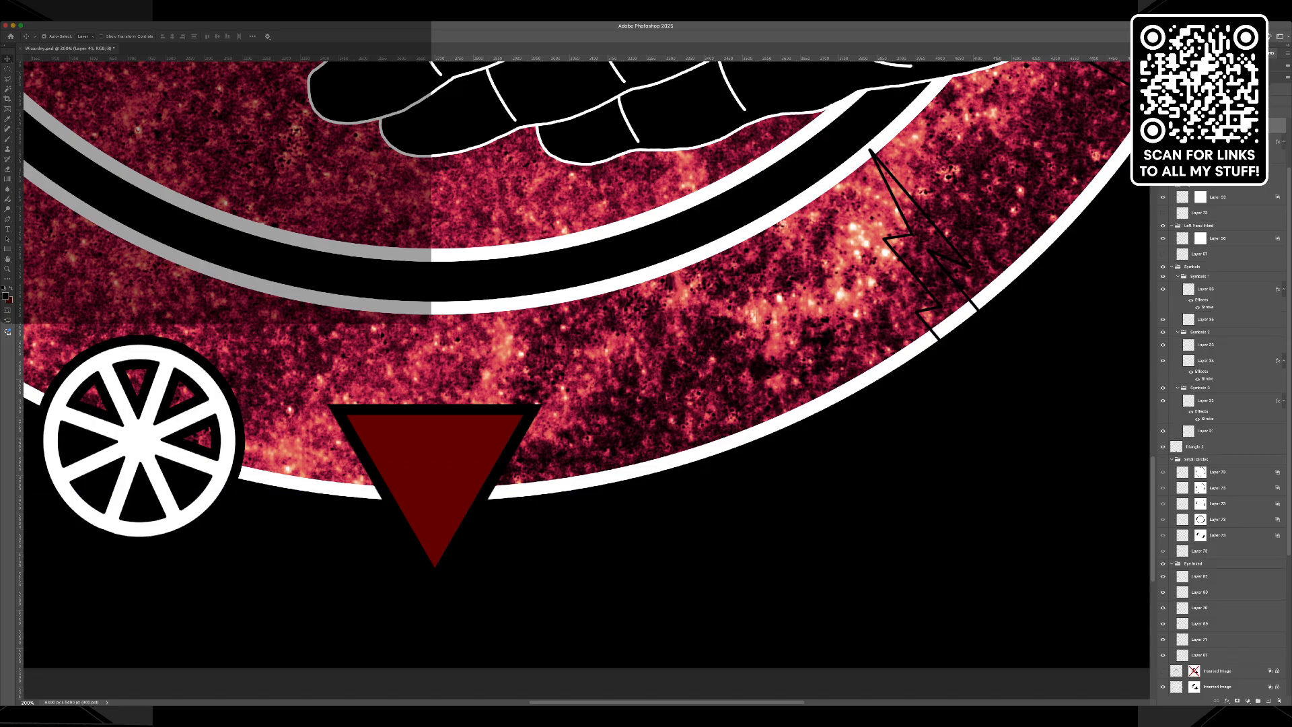
pyautogui.scroll(4, 1221, 404)
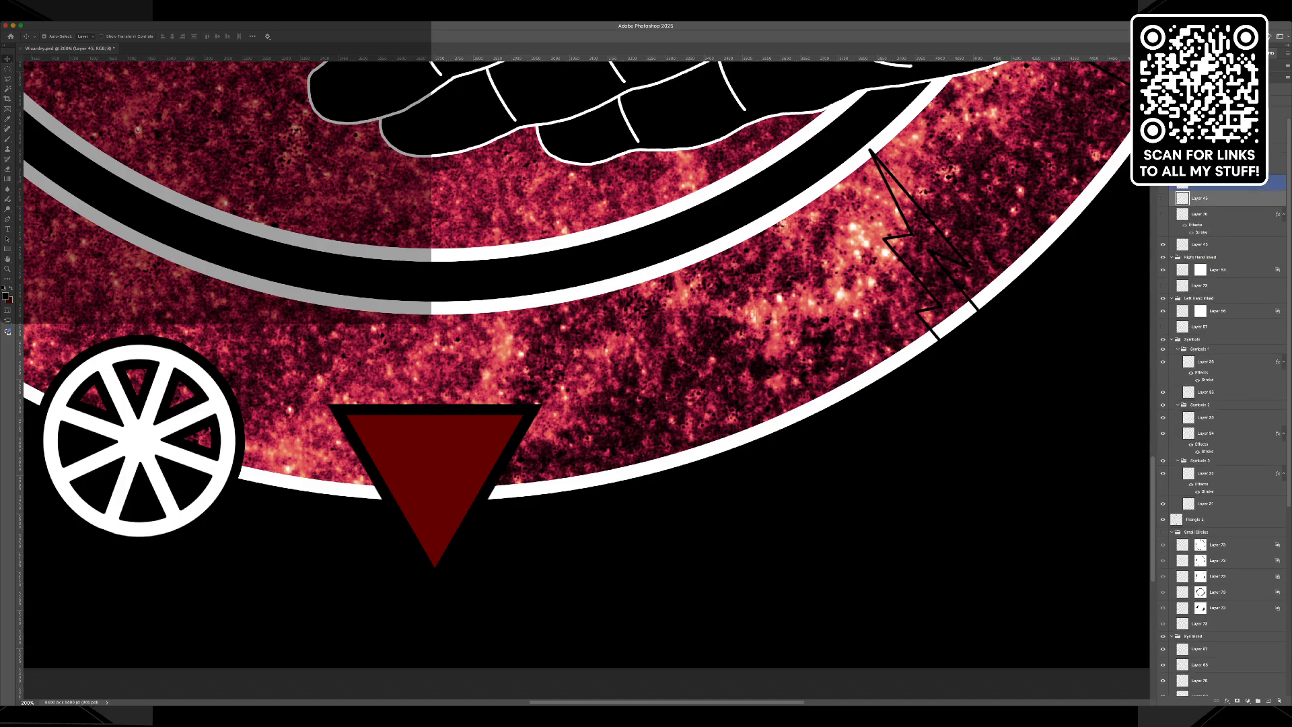
pyautogui.click(1163, 152)
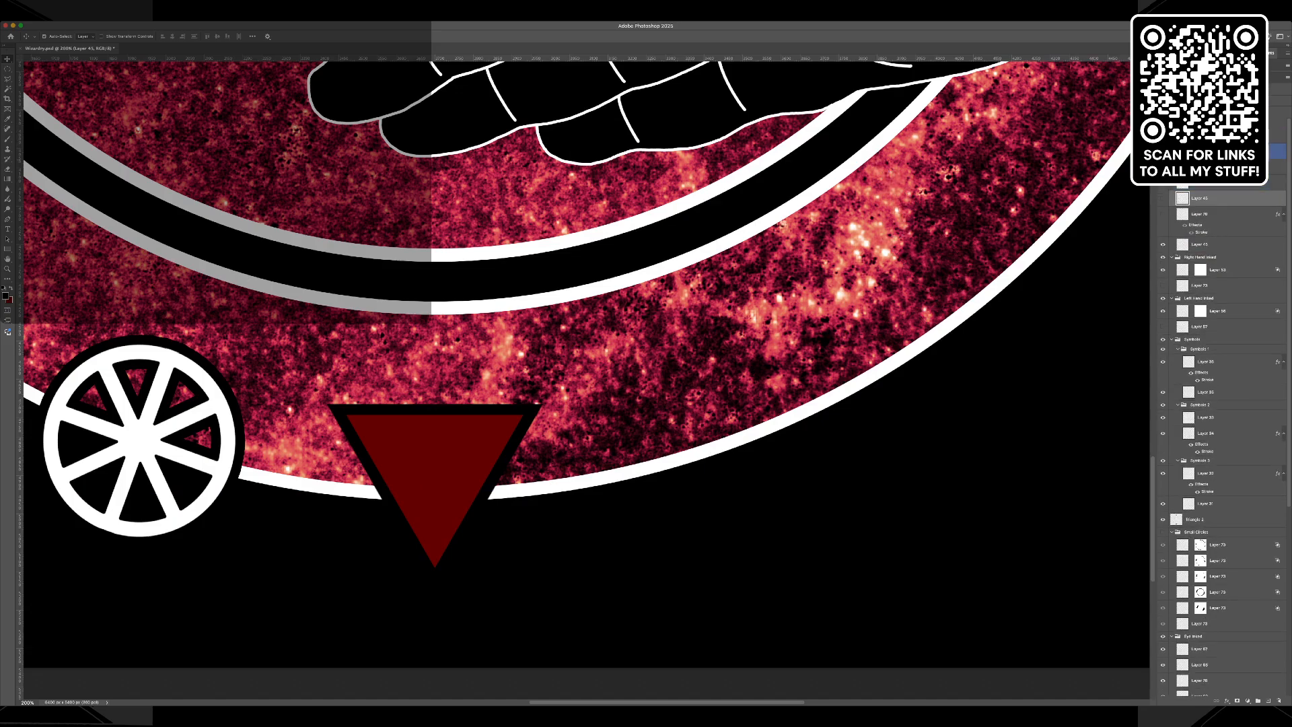
pyautogui.click(1163, 135)
pyautogui.click(1163, 136)
pyautogui.click(1163, 151)
pyautogui.click(1163, 152)
pyautogui.scroll(3, 586, 347)
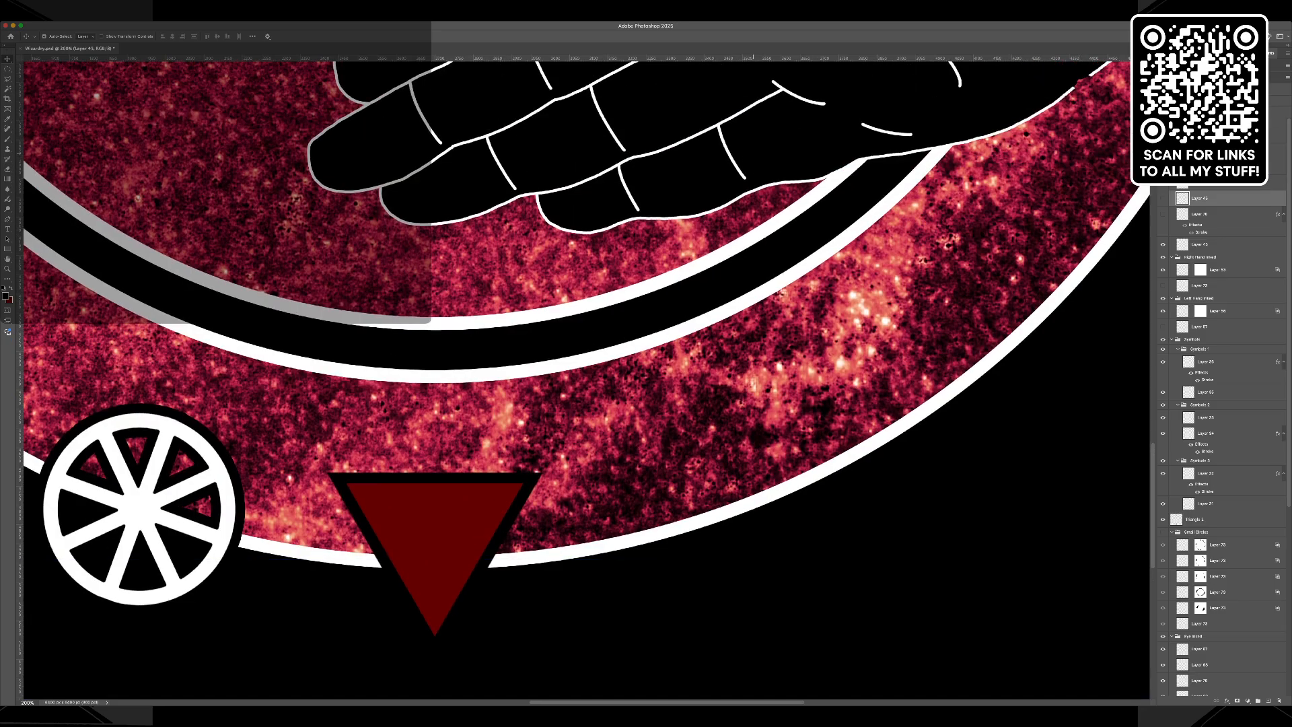
# Show the stroked white lightning bolts again within the full design.
pyautogui.press('super+minus')
pyautogui.press('super+minus')
pyautogui.press('super+minus')
pyautogui.scroll(3, 728, 155)
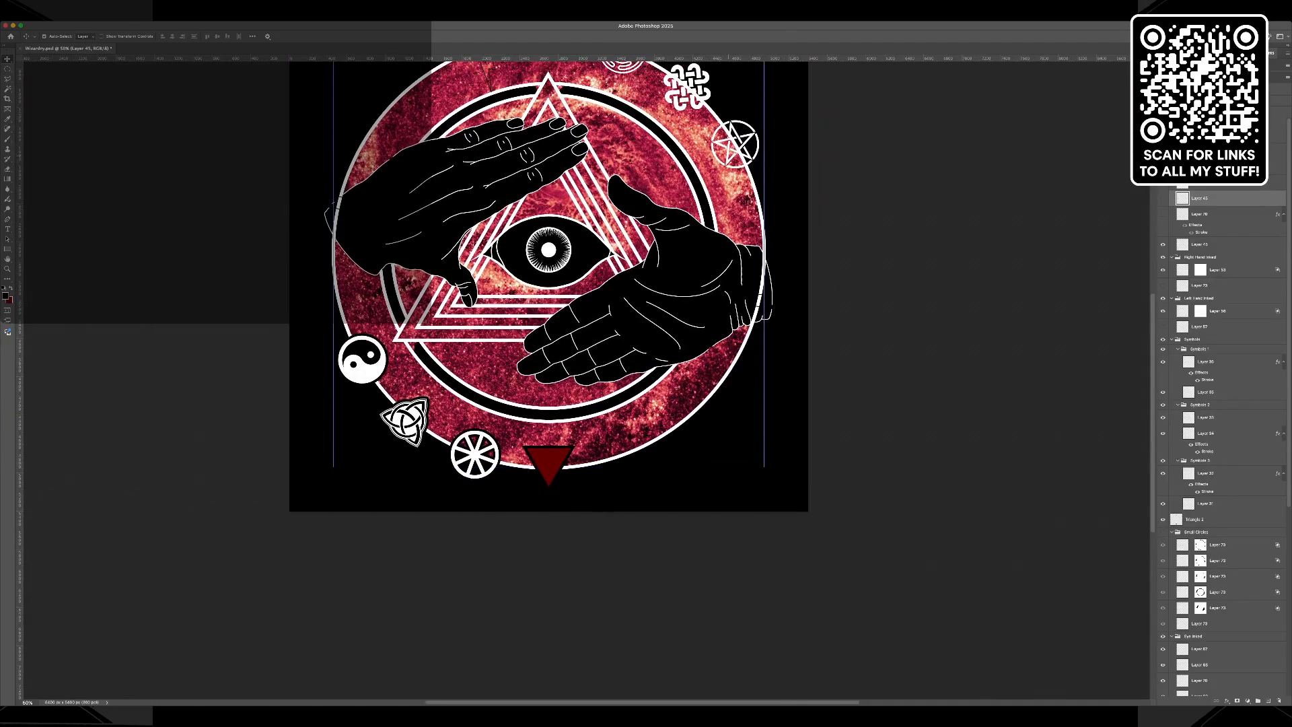
pyautogui.scroll(3, 549, 306)
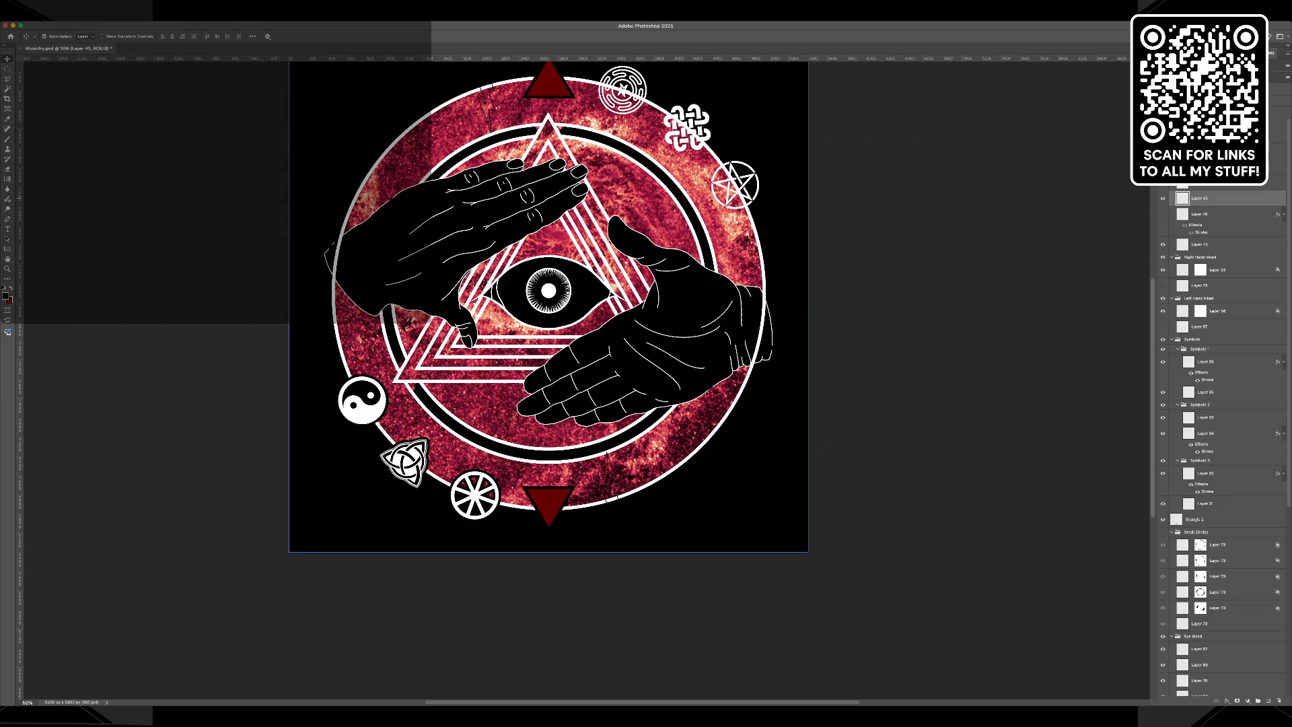
pyautogui.click(1163, 214)
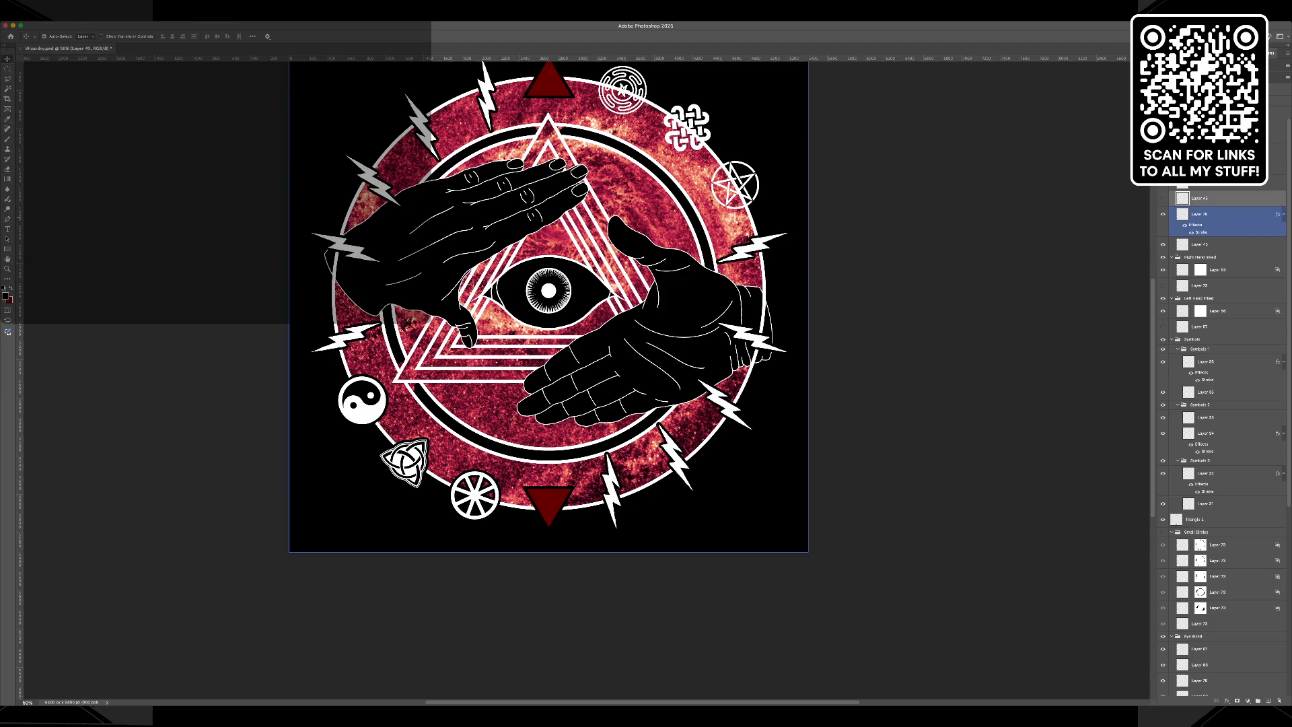
pyautogui.click(1205, 136)
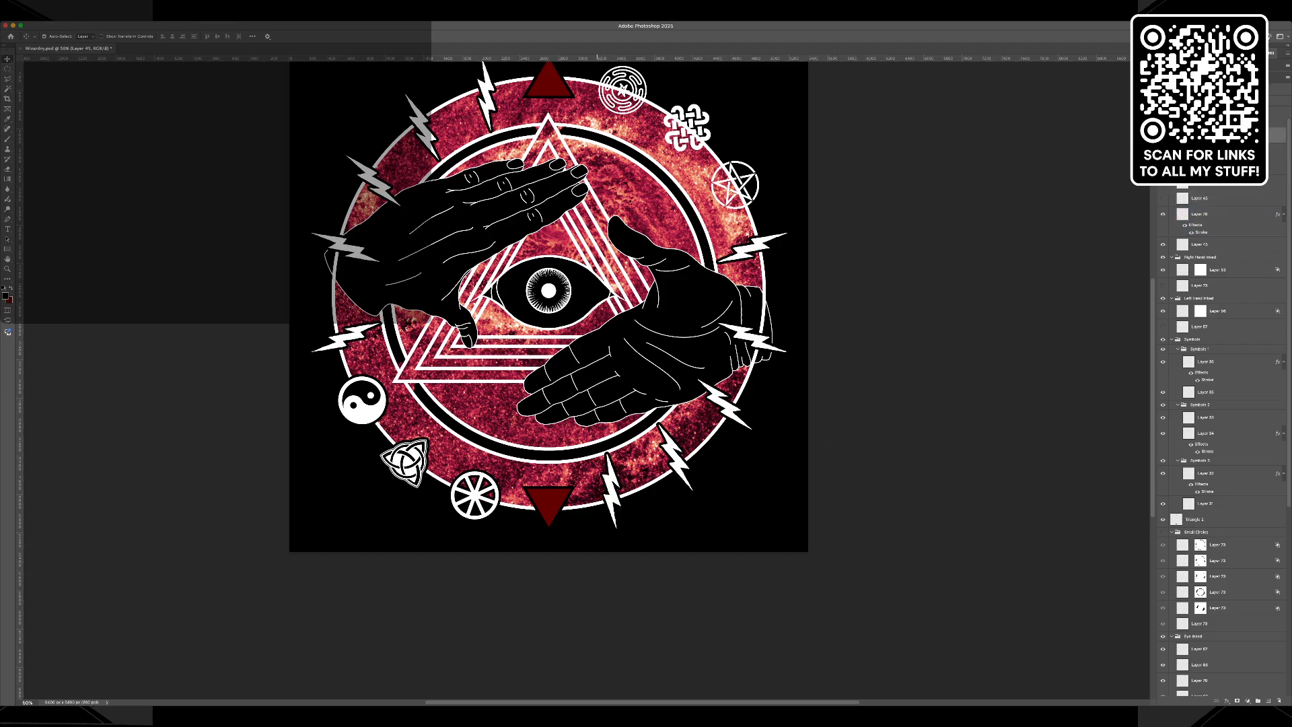
pyautogui.press('super+Tab')
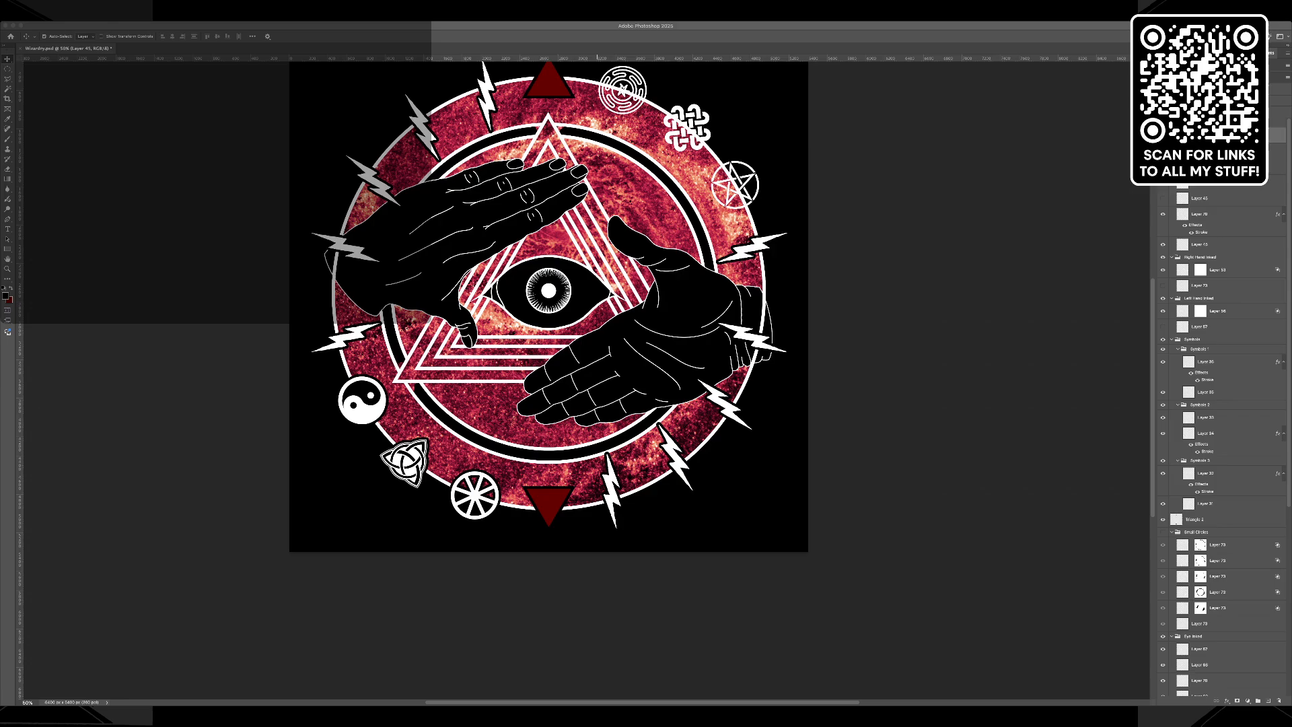
pyautogui.press('super+Tab')
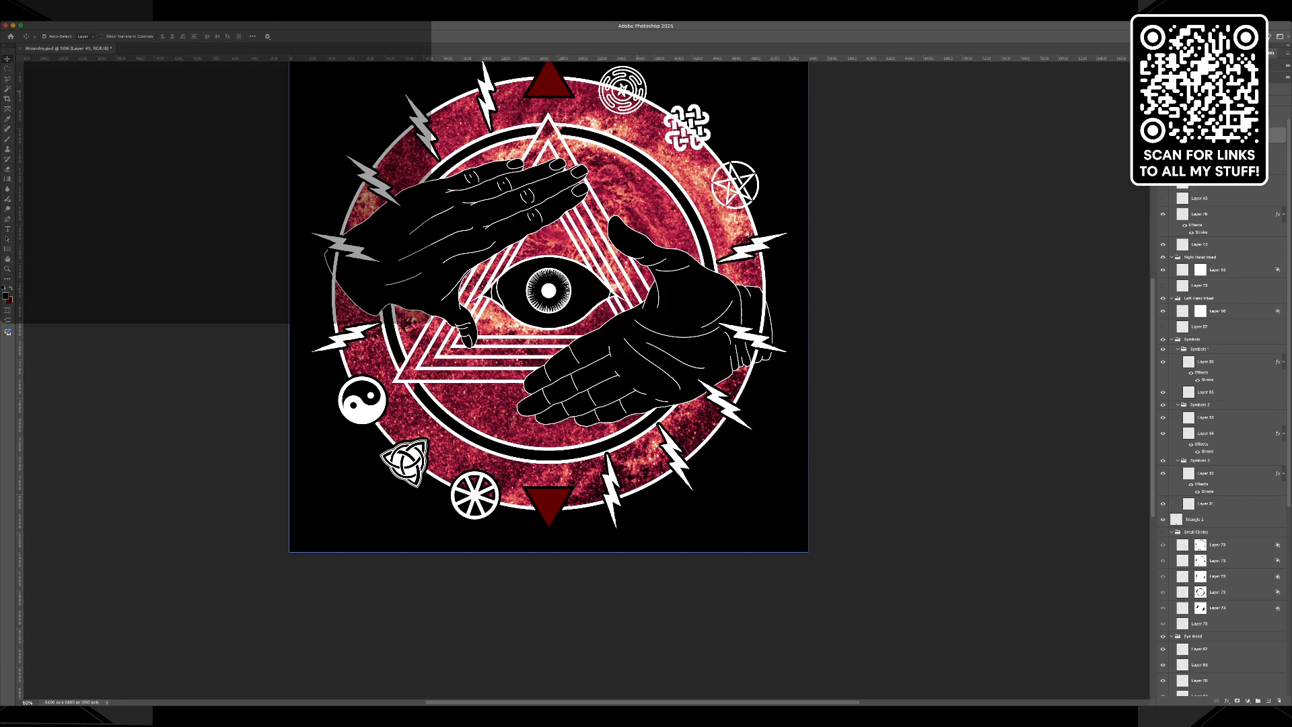
# Add a black stroke effect to the interlaced knot symbol on the upper part of the outer ring.
pyautogui.click(1212, 504)
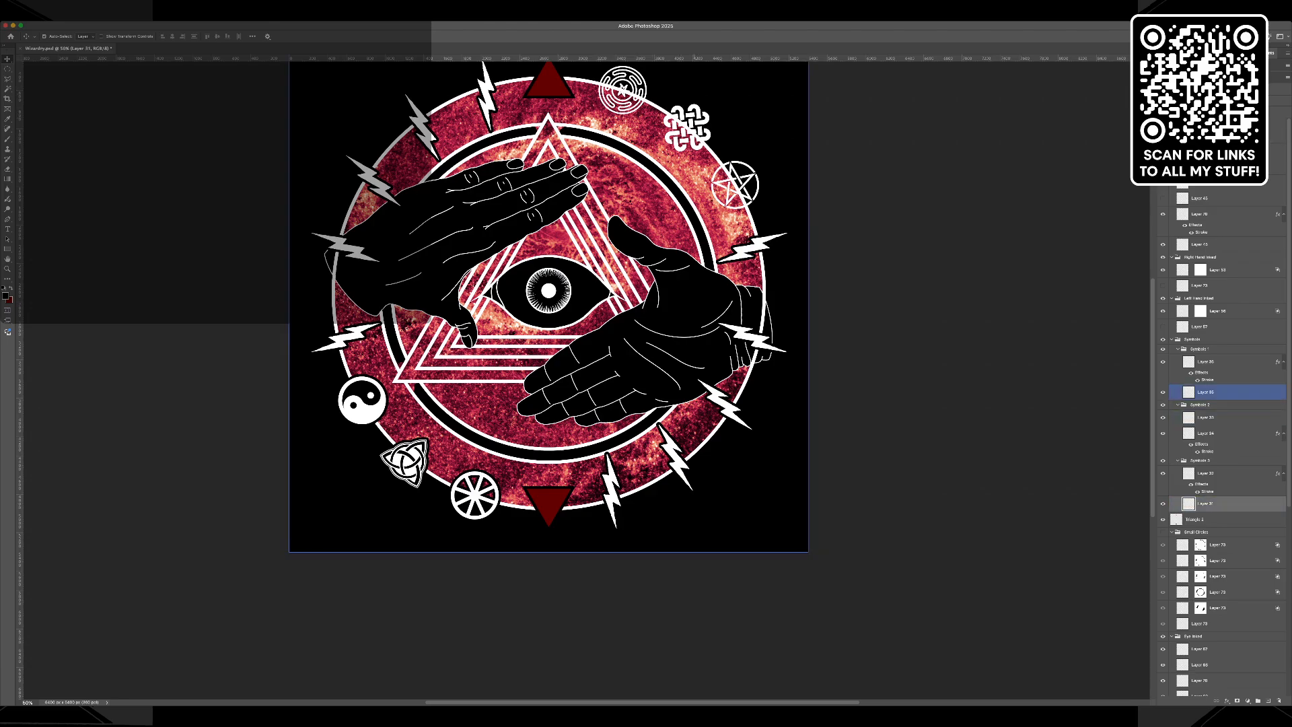
pyautogui.click(695, 120)
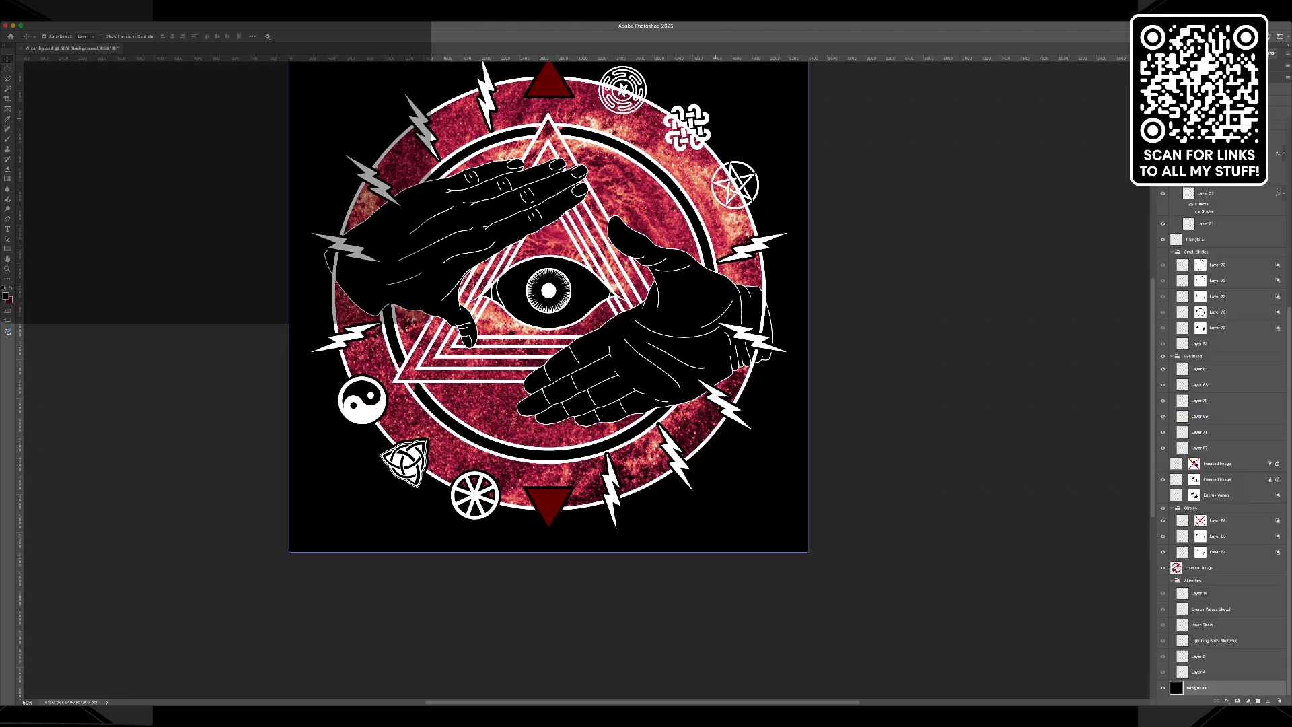
pyautogui.click(701, 126)
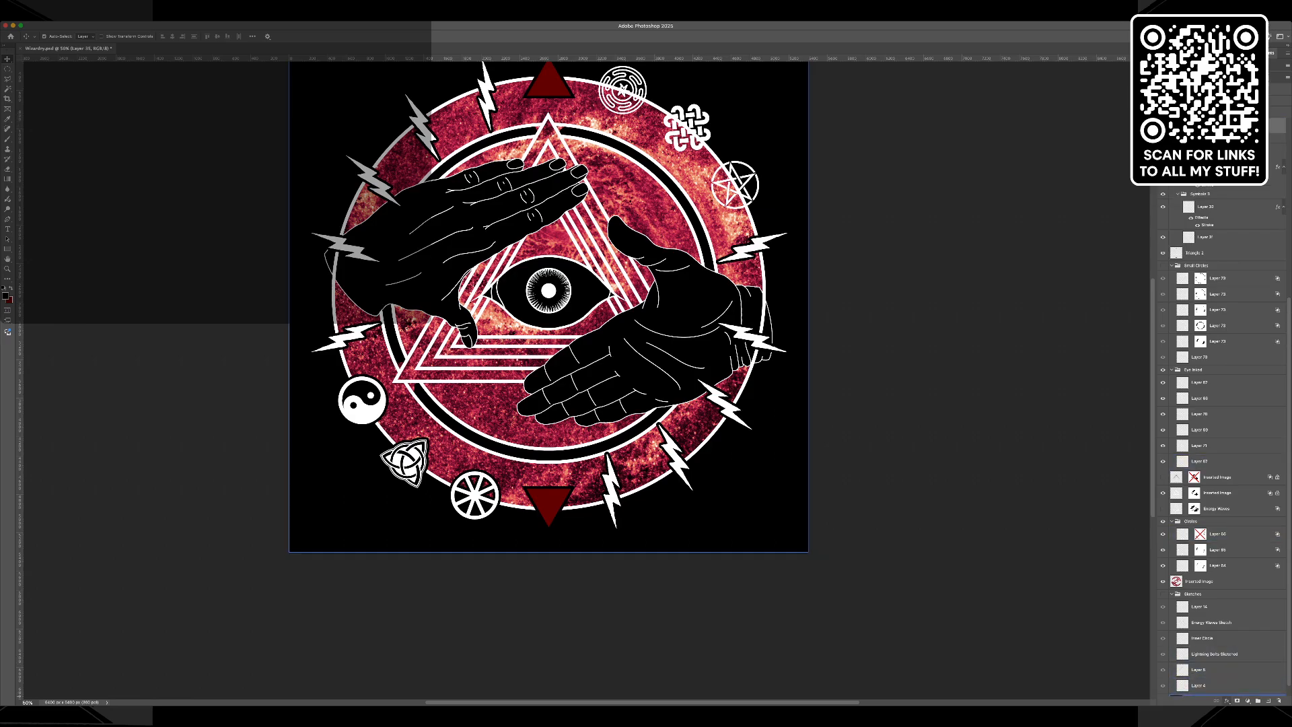
pyautogui.click(1242, 620)
pyautogui.press('Return')
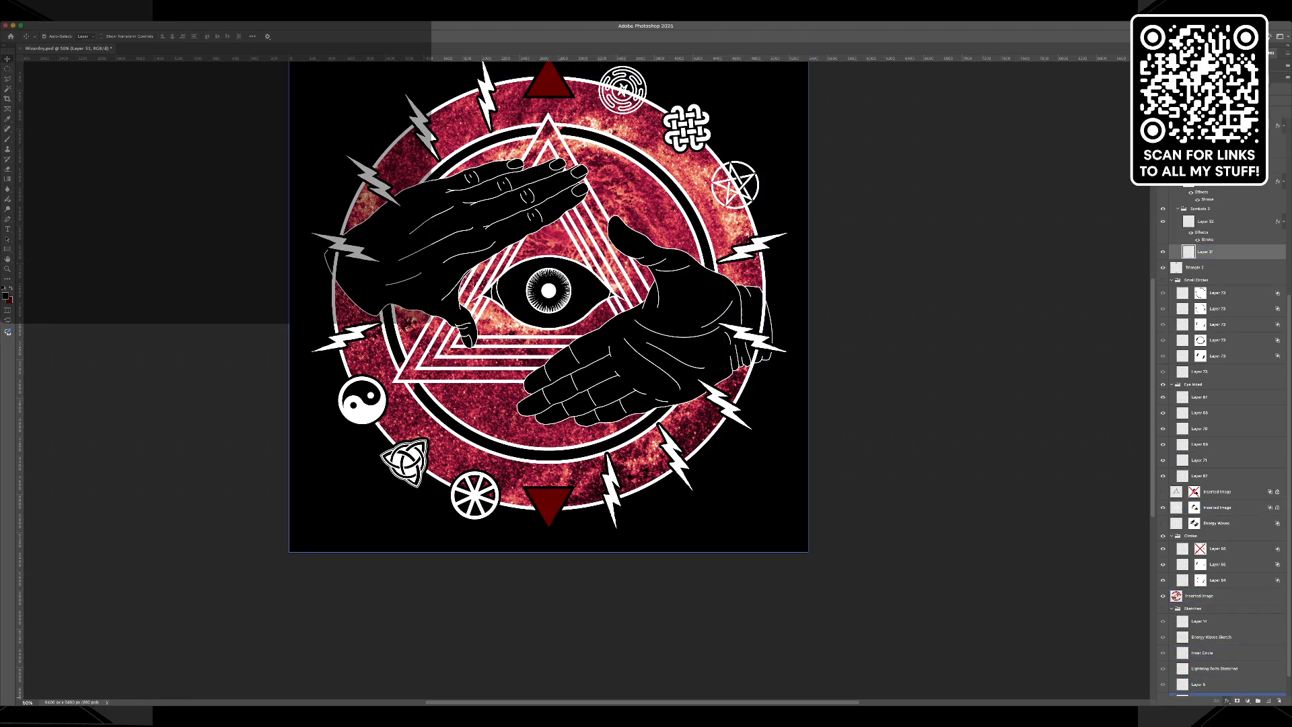
# Add black stroke effects to the circular maze symbol and the pentagram on the outer ring.
pyautogui.click(1241, 631)
pyautogui.press('Return')
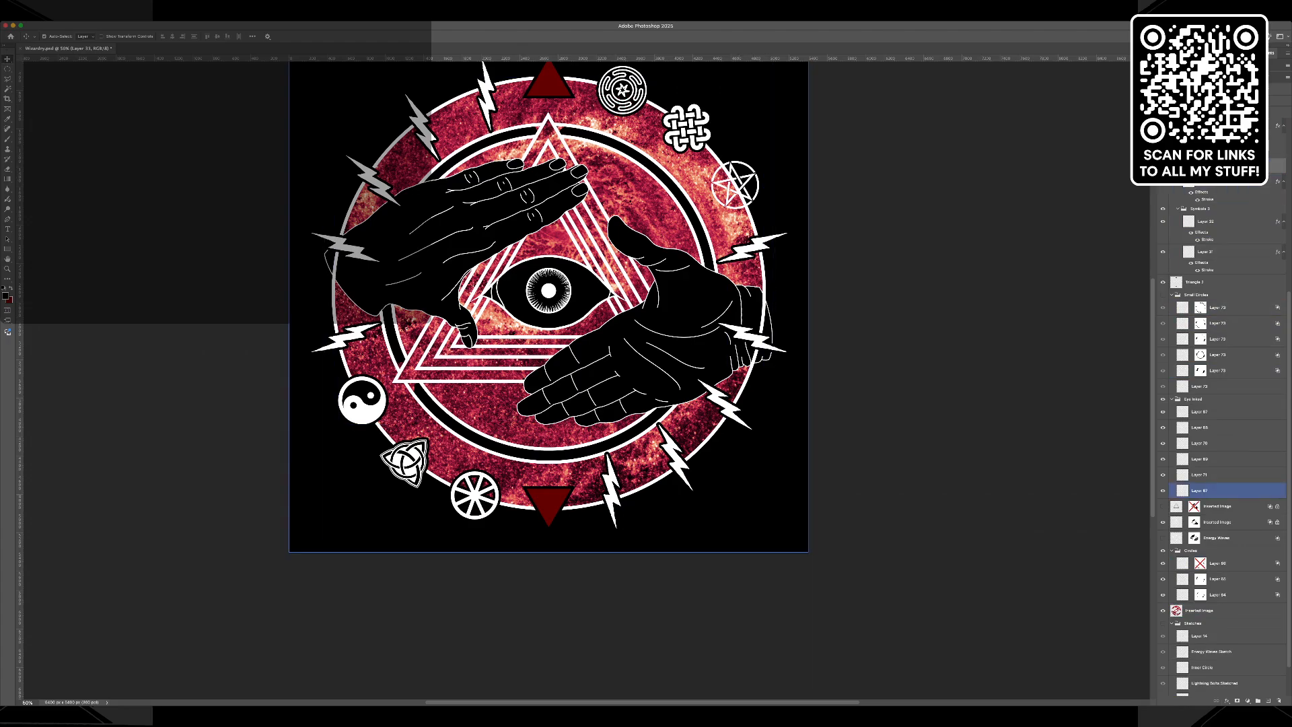
pyautogui.click(1220, 695)
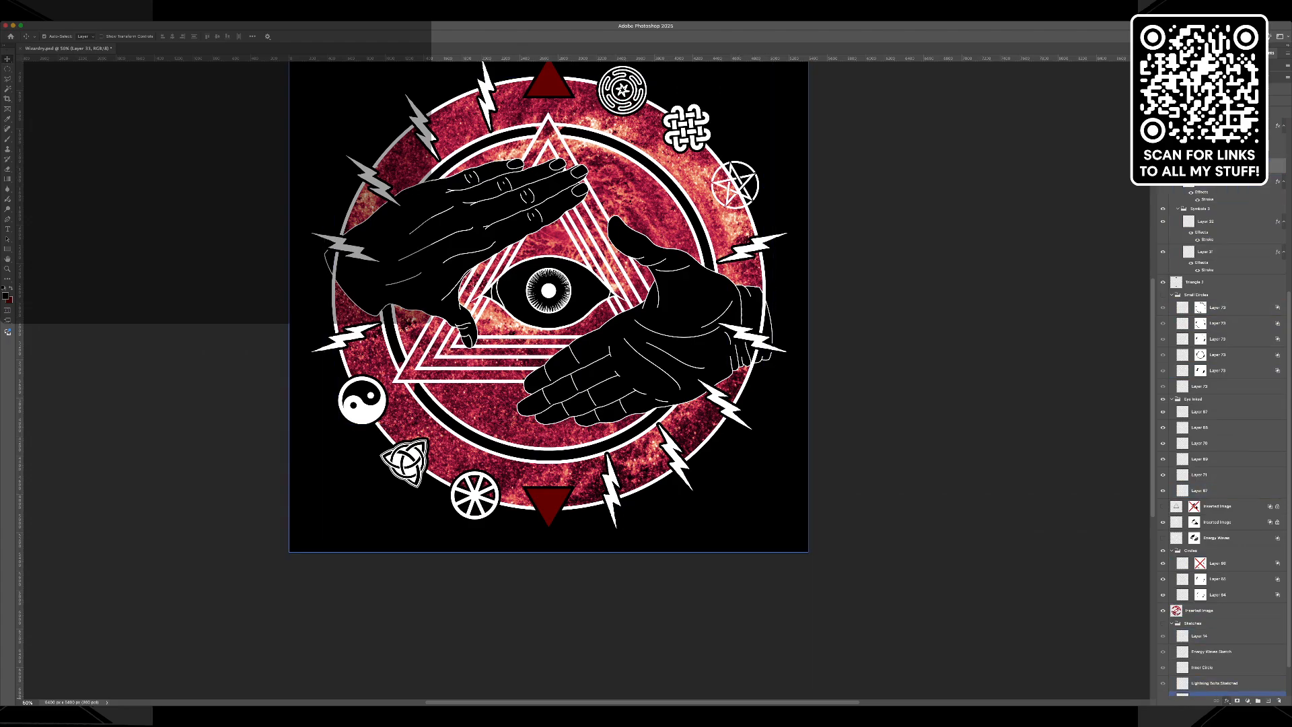
pyautogui.click(1244, 626)
pyautogui.press('Return')
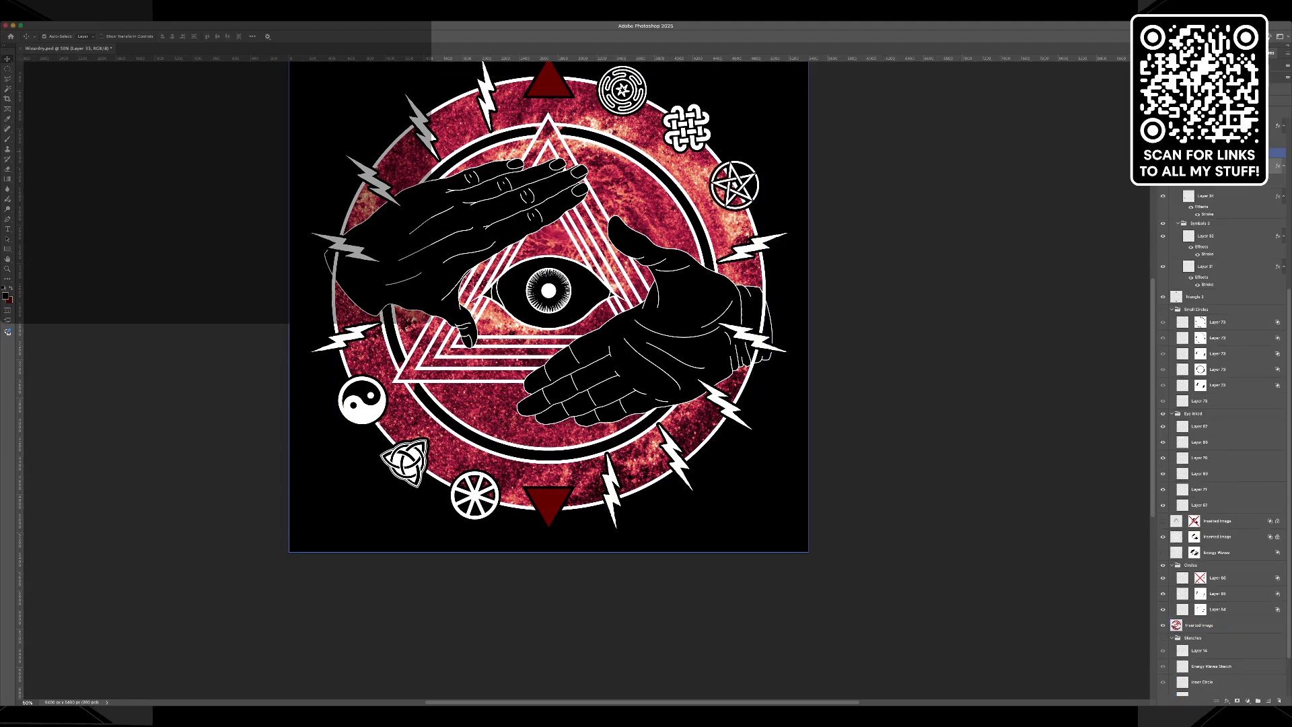
# Check which ring symbols the layers in the symbol groups hold by switching their visibility off and on.
pyautogui.click(1163, 196)
pyautogui.click(1163, 196)
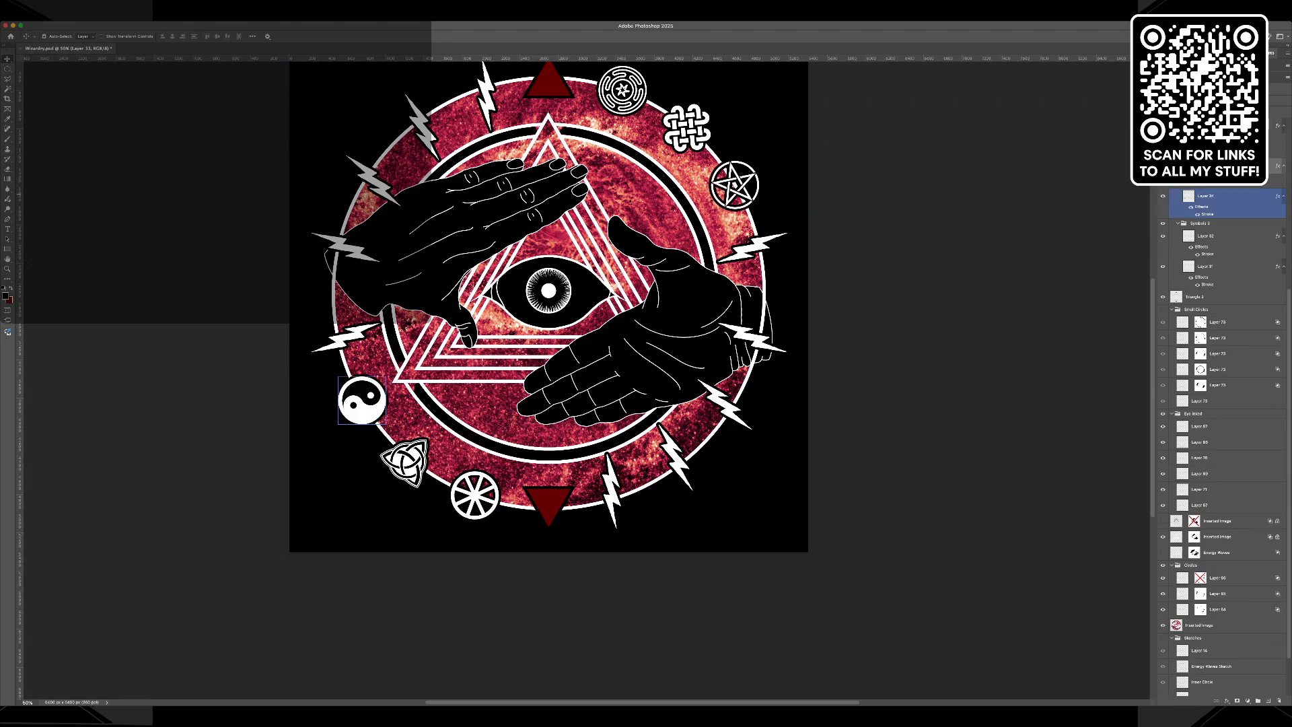
pyautogui.click(1163, 166)
pyautogui.click(1163, 166)
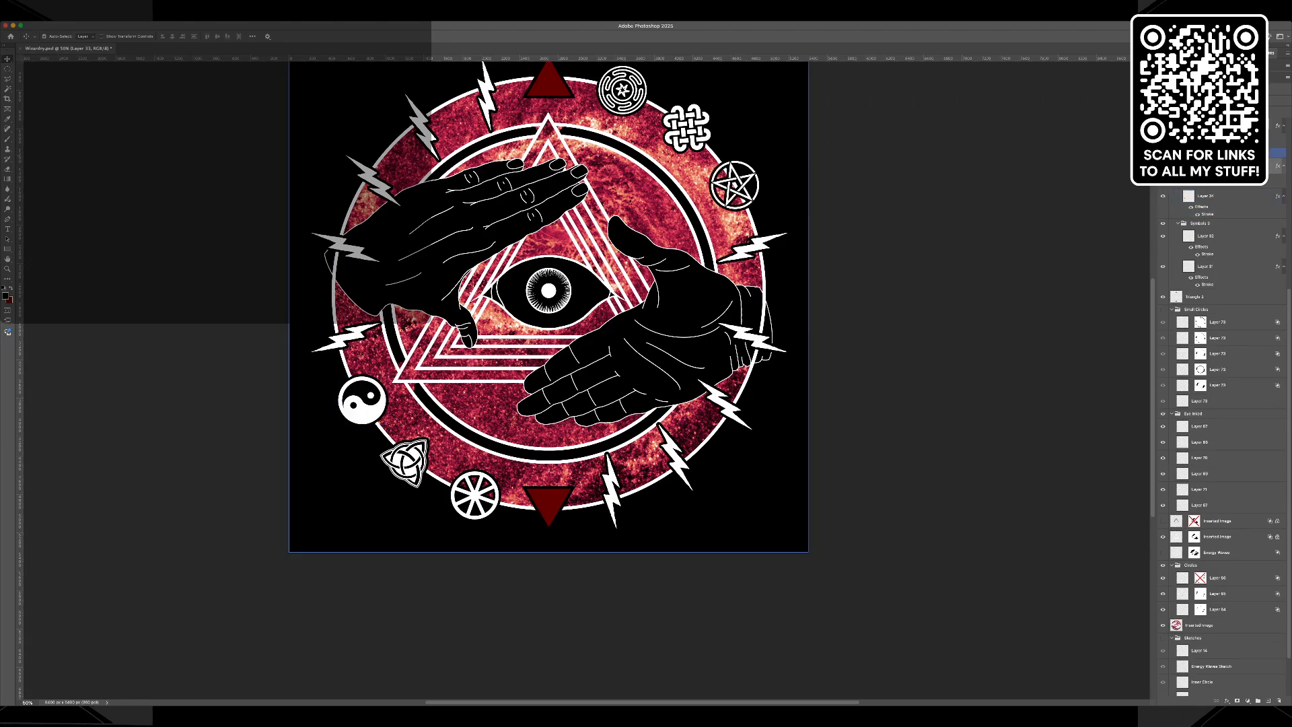
pyautogui.click(1172, 152)
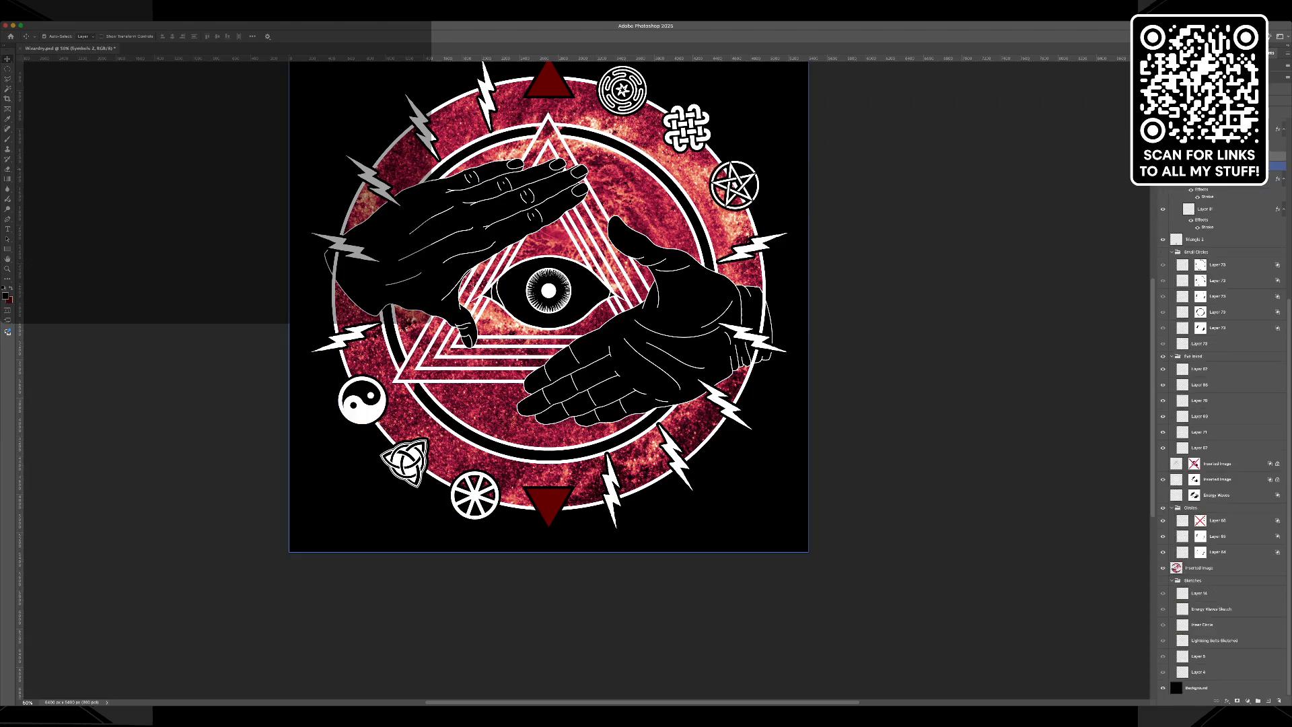
pyautogui.click(1178, 156)
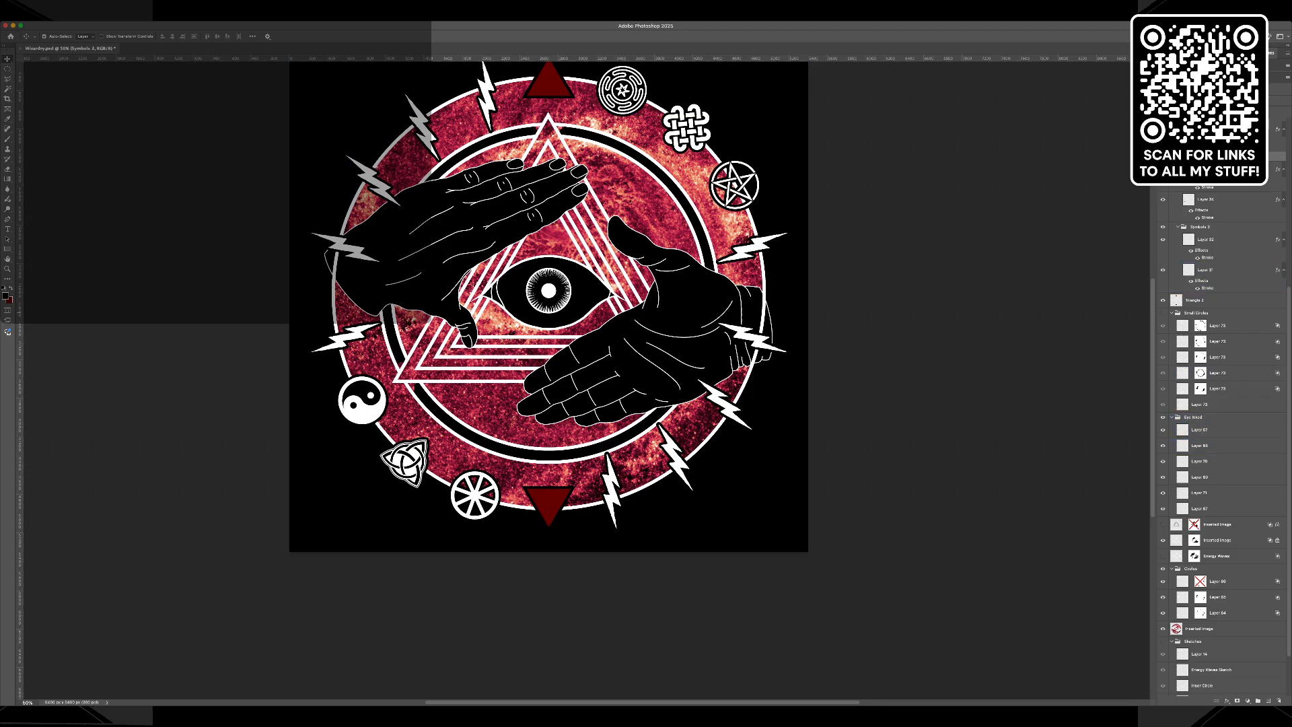
# Show the small concentric circles pattern around the outer ring and the hatched shading on both hands.
pyautogui.click(1164, 313)
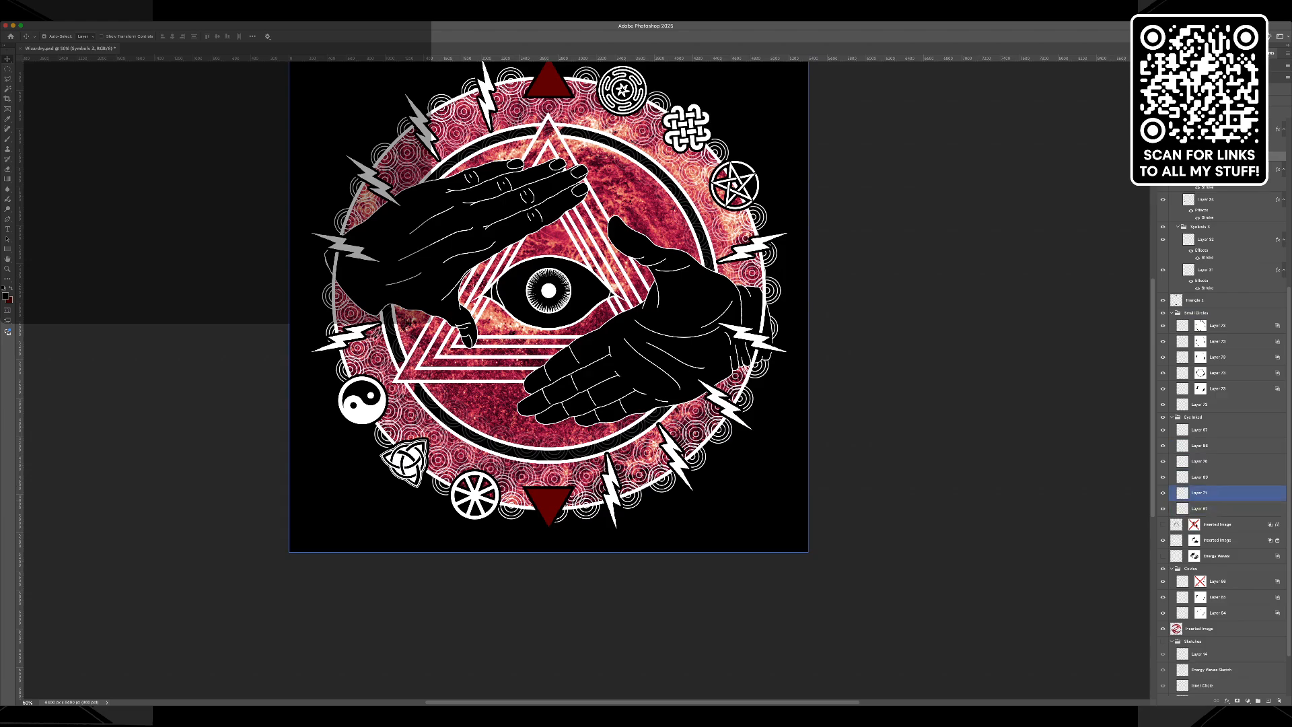
pyautogui.scroll(5, 1225, 497)
pyautogui.scroll(1, 1225, 492)
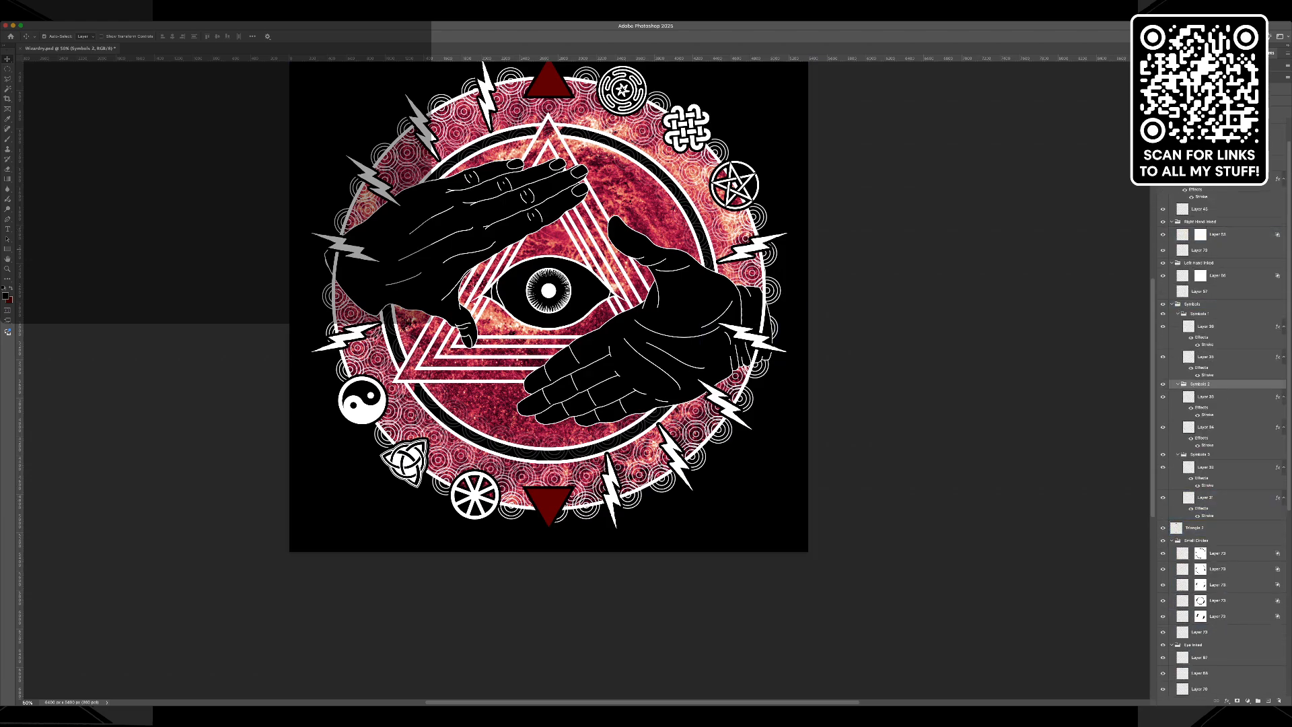
pyautogui.click(1163, 251)
pyautogui.click(1163, 291)
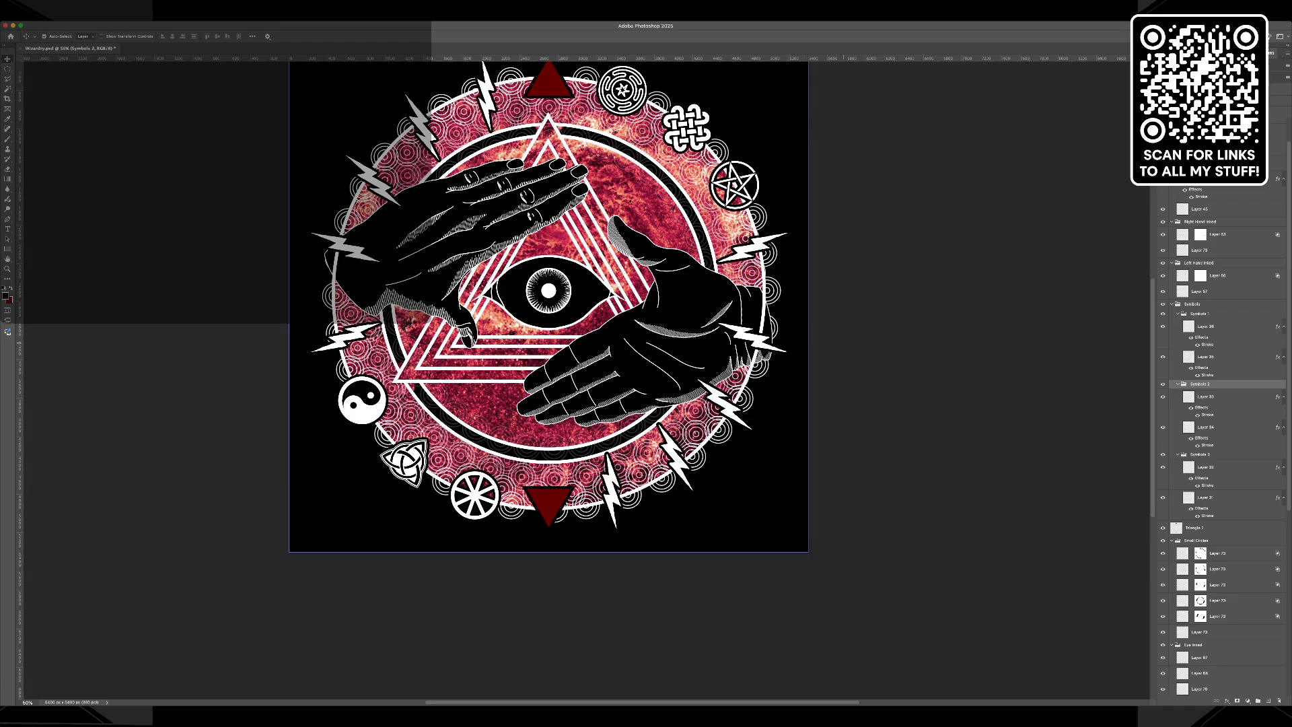
pyautogui.scroll(2, 549, 323)
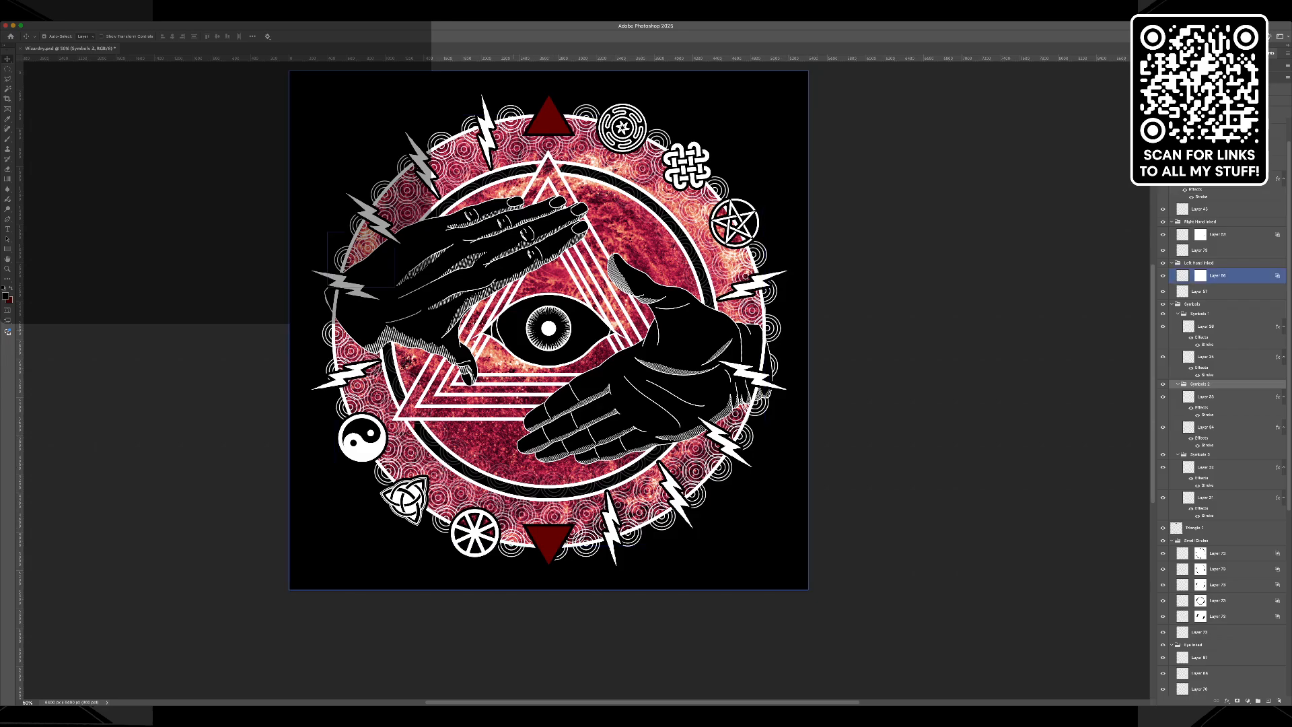
pyautogui.press('w')
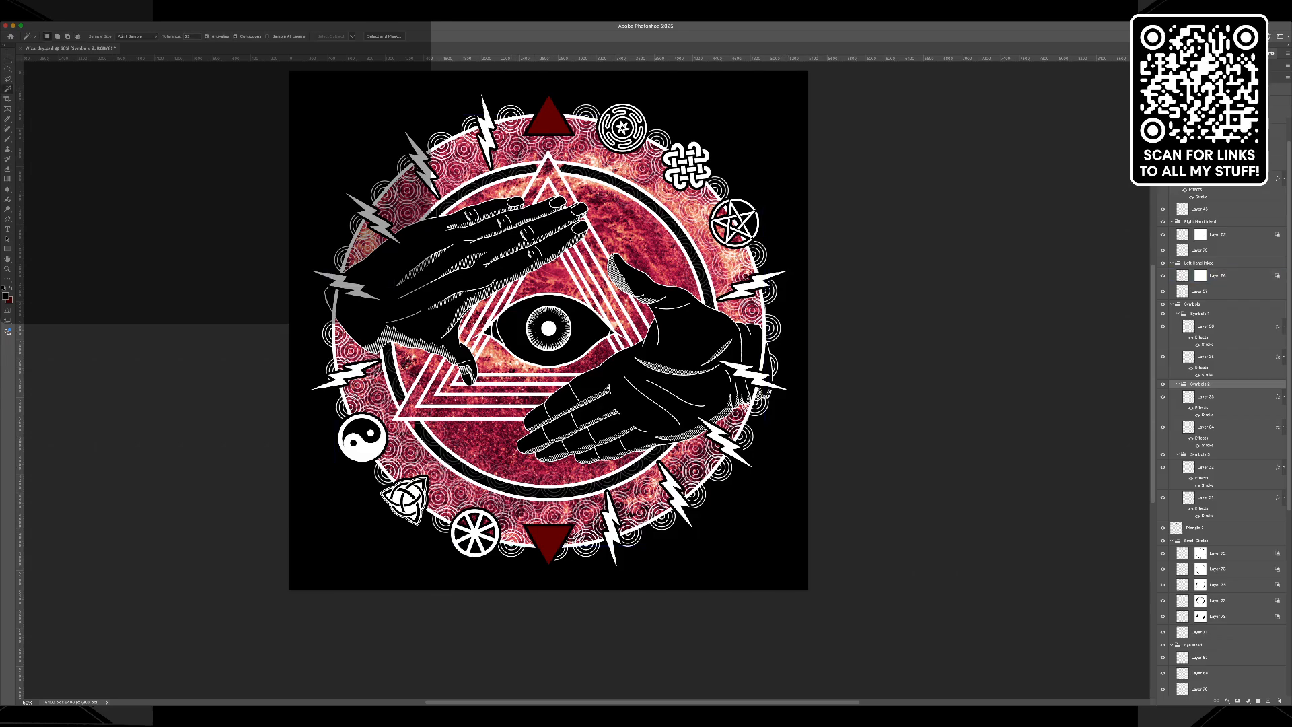
pyautogui.press('v')
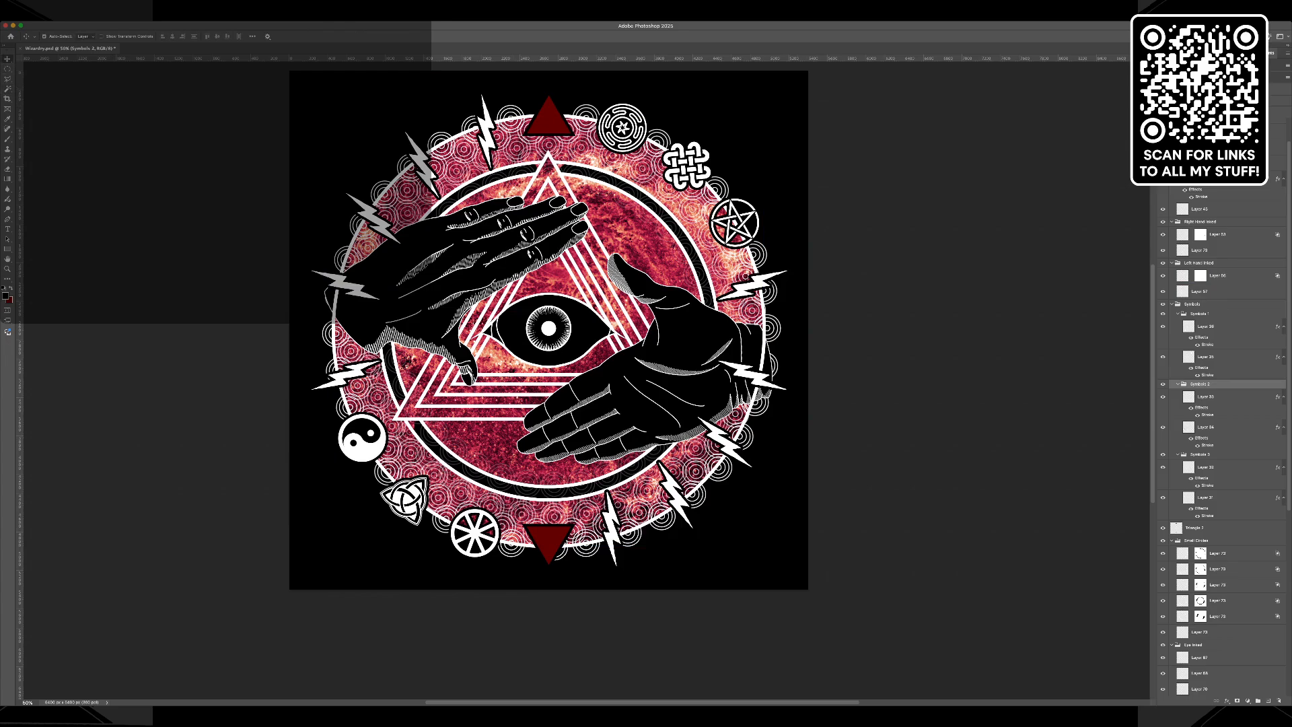
# Re-enable the disabled layer mask on the outer ring's layer in the circles group, keeping the mask.
pyautogui.click(396, 176)
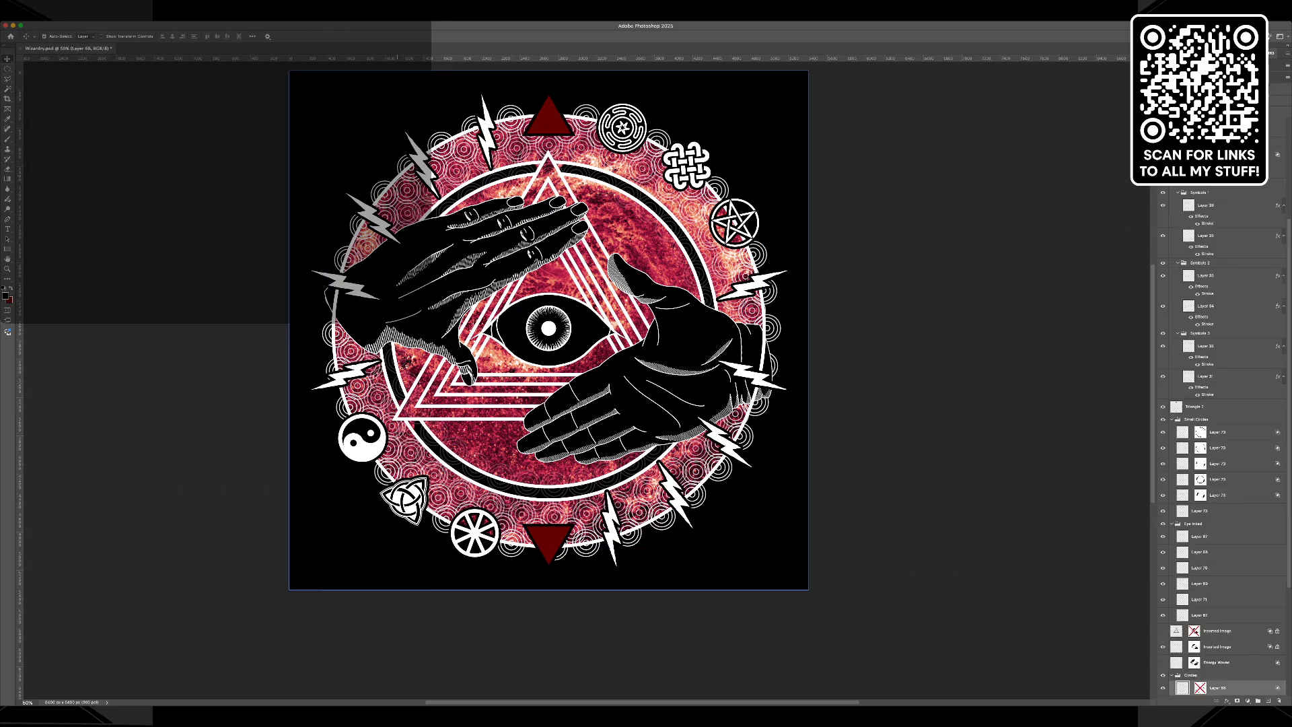
pyautogui.scroll(-3, 1222, 609)
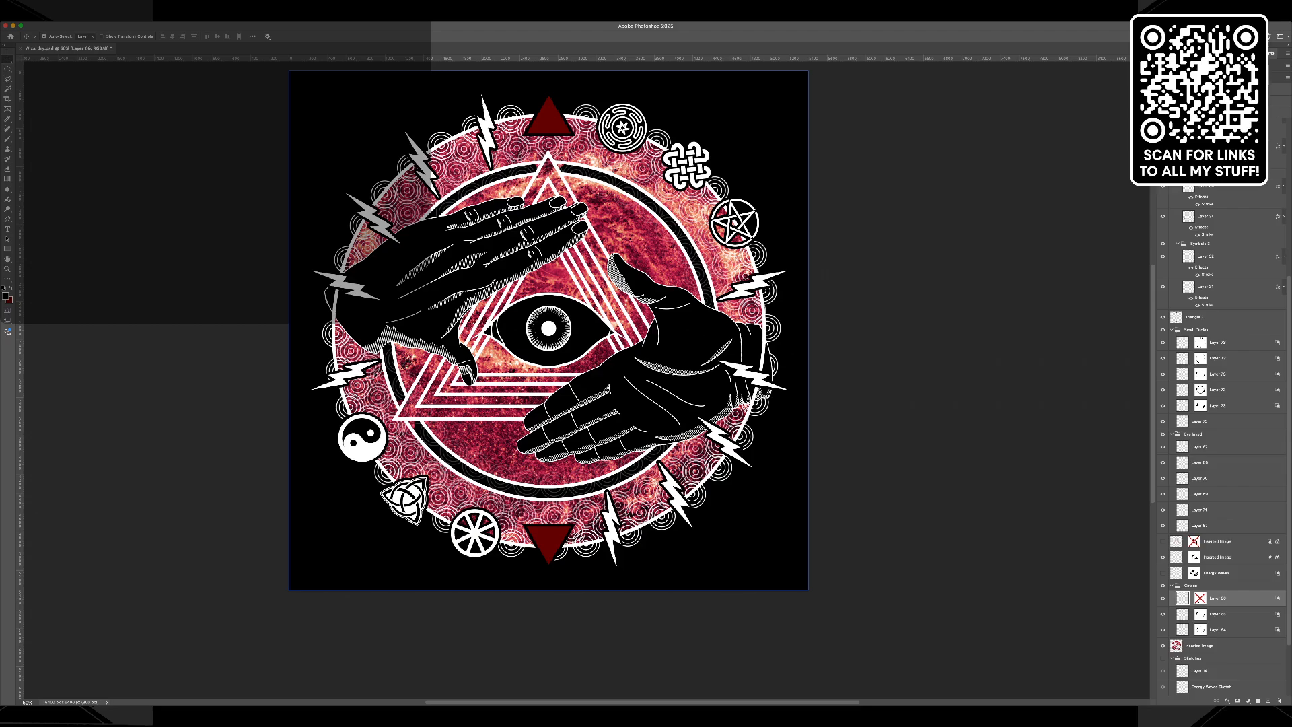
pyautogui.keyDown('shift'); pyautogui.click(1201, 597); pyautogui.keyUp('shift')
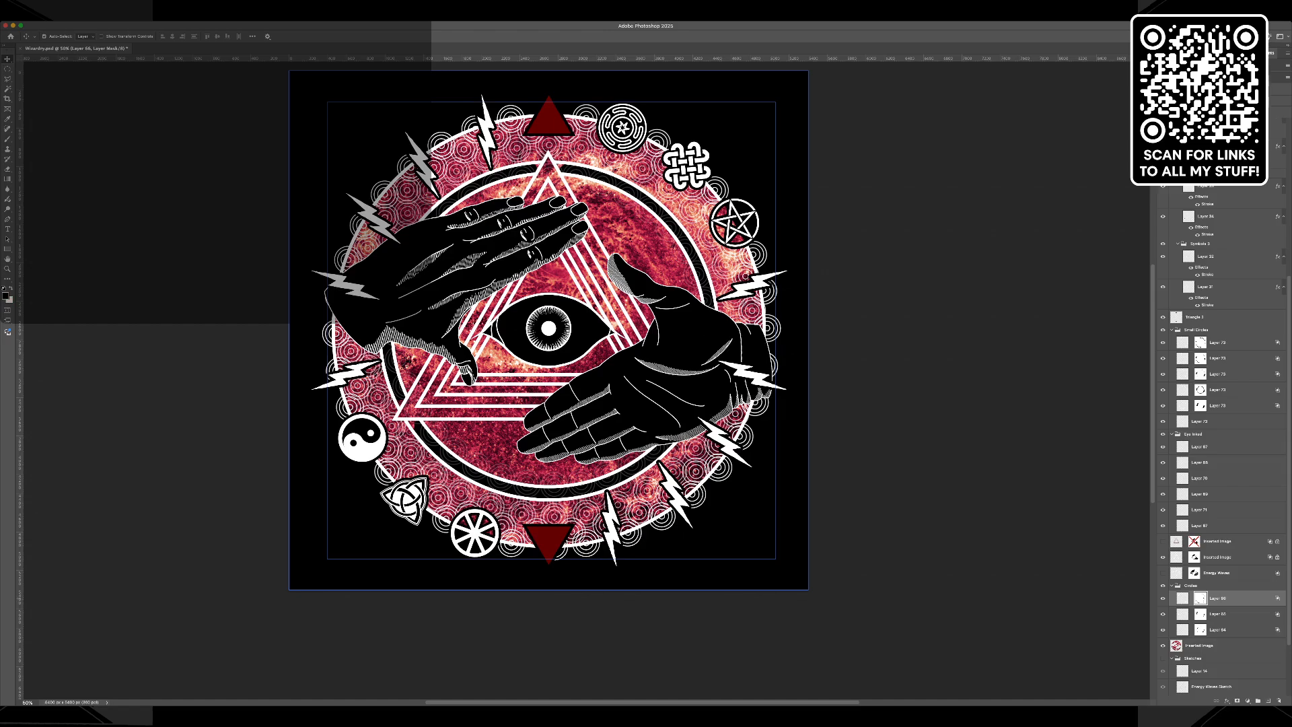
pyautogui.press('Delete')
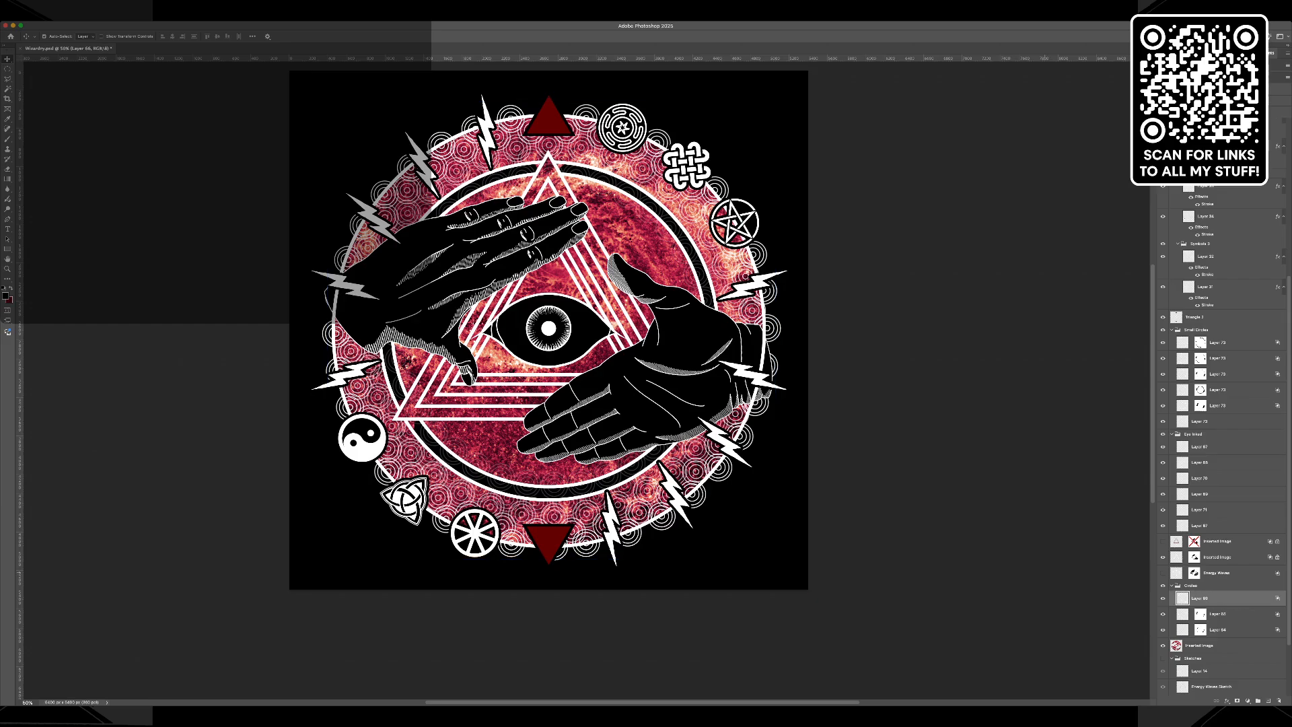
pyautogui.hotkey('ctrl', 'z')
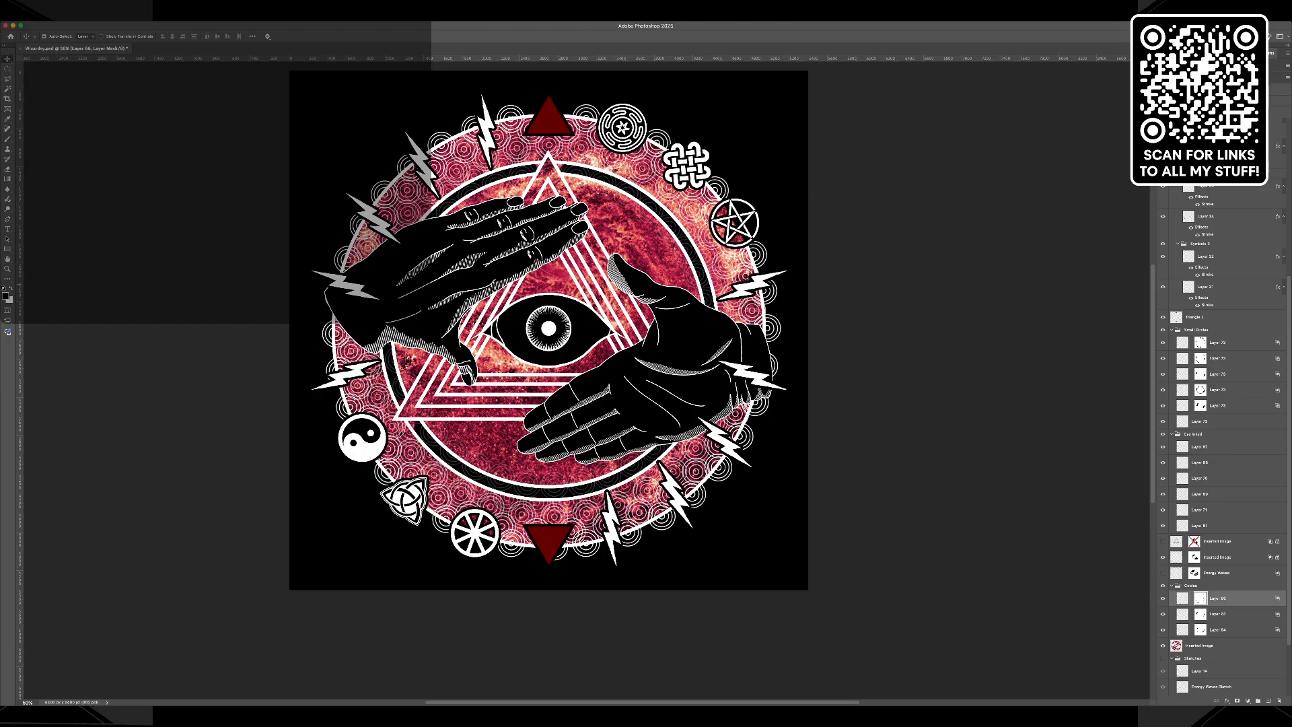
# Duplicate the red galaxy texture layer below the circles group.
pyautogui.press('z')
pyautogui.moveTo(508, 325); pyautogui.dragTo(538, 324)
pyautogui.click(628, 190)
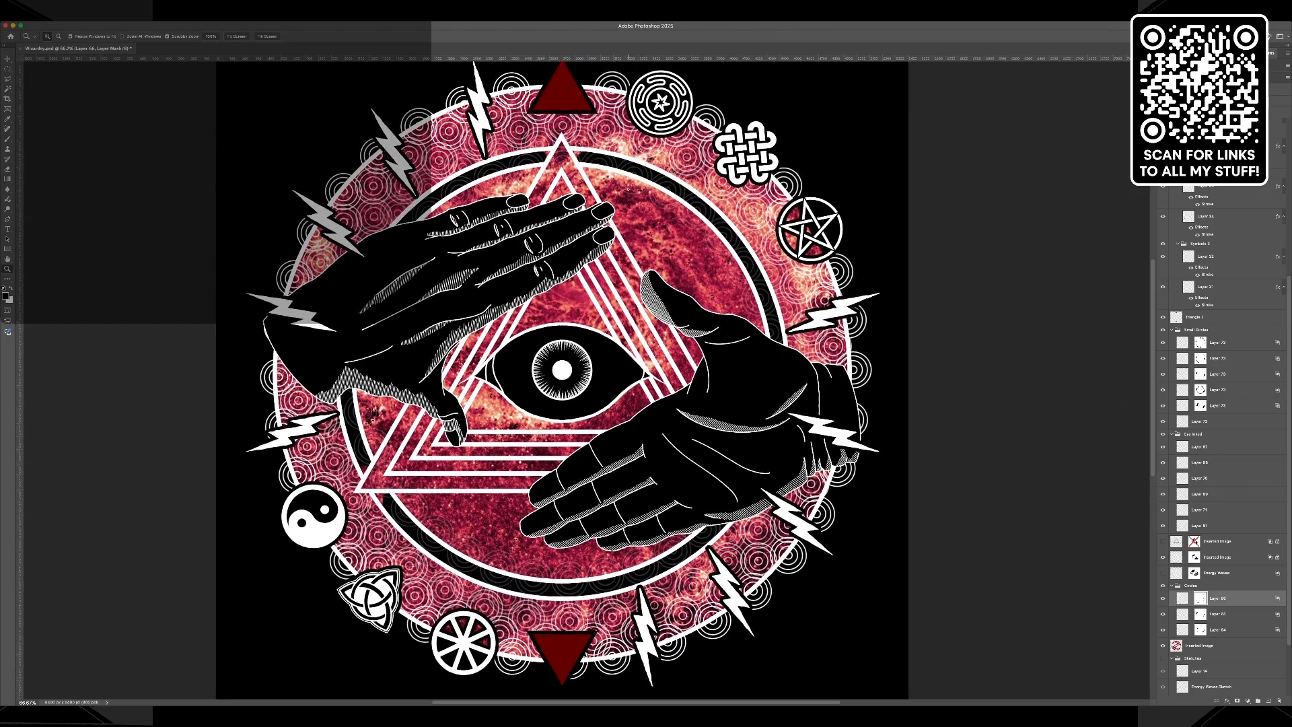
pyautogui.scroll(1, 616, 335)
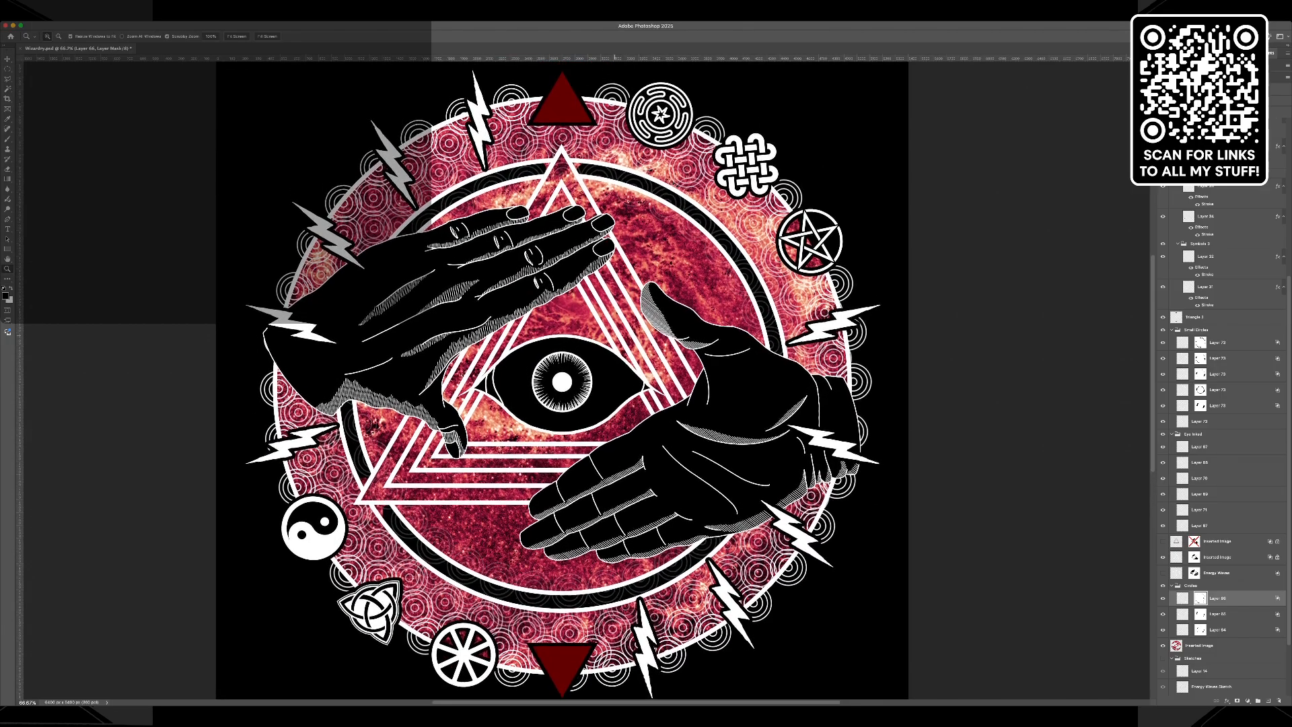
pyautogui.scroll(-1, 615, 334)
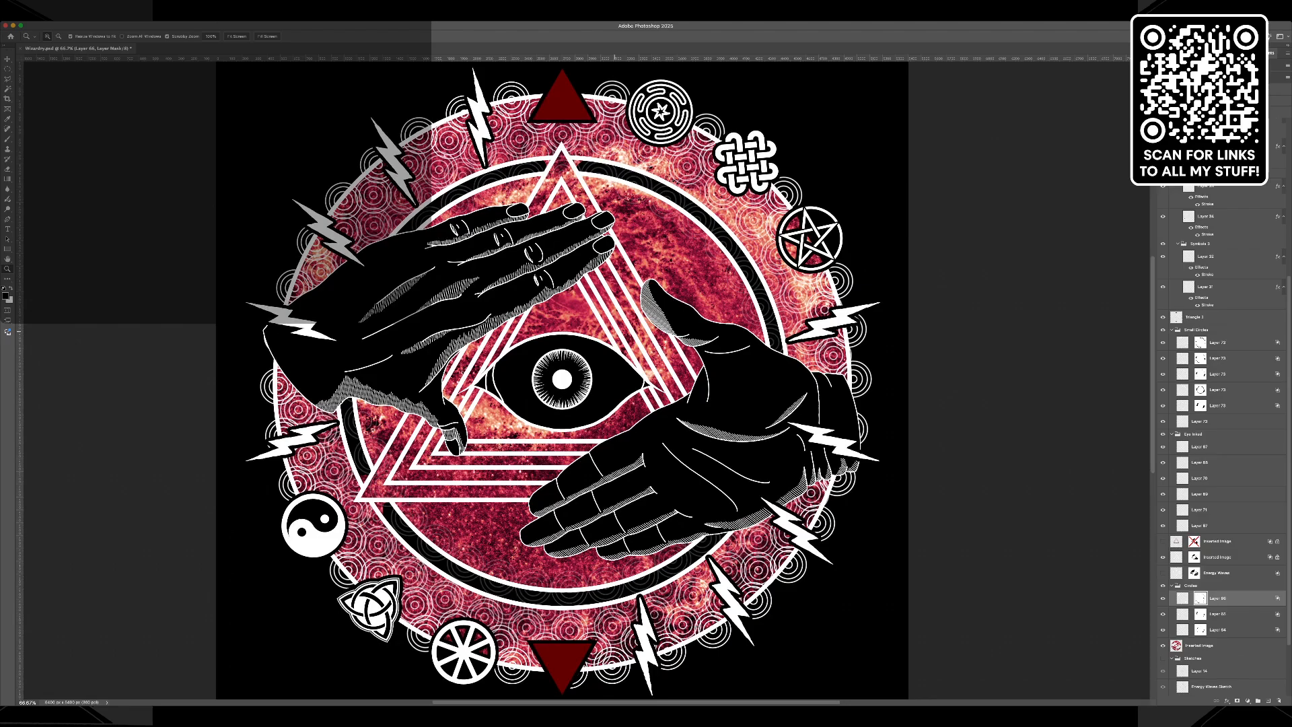
pyautogui.click(1201, 645)
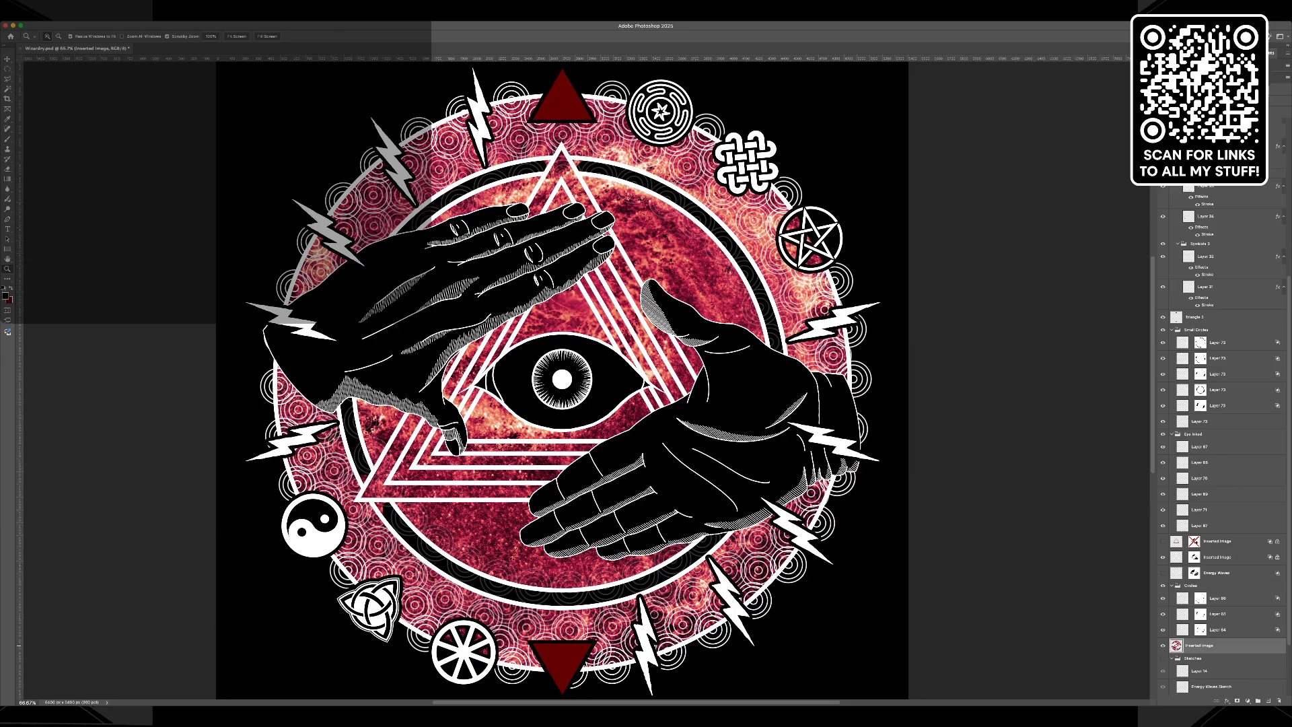
pyautogui.press('super+j')
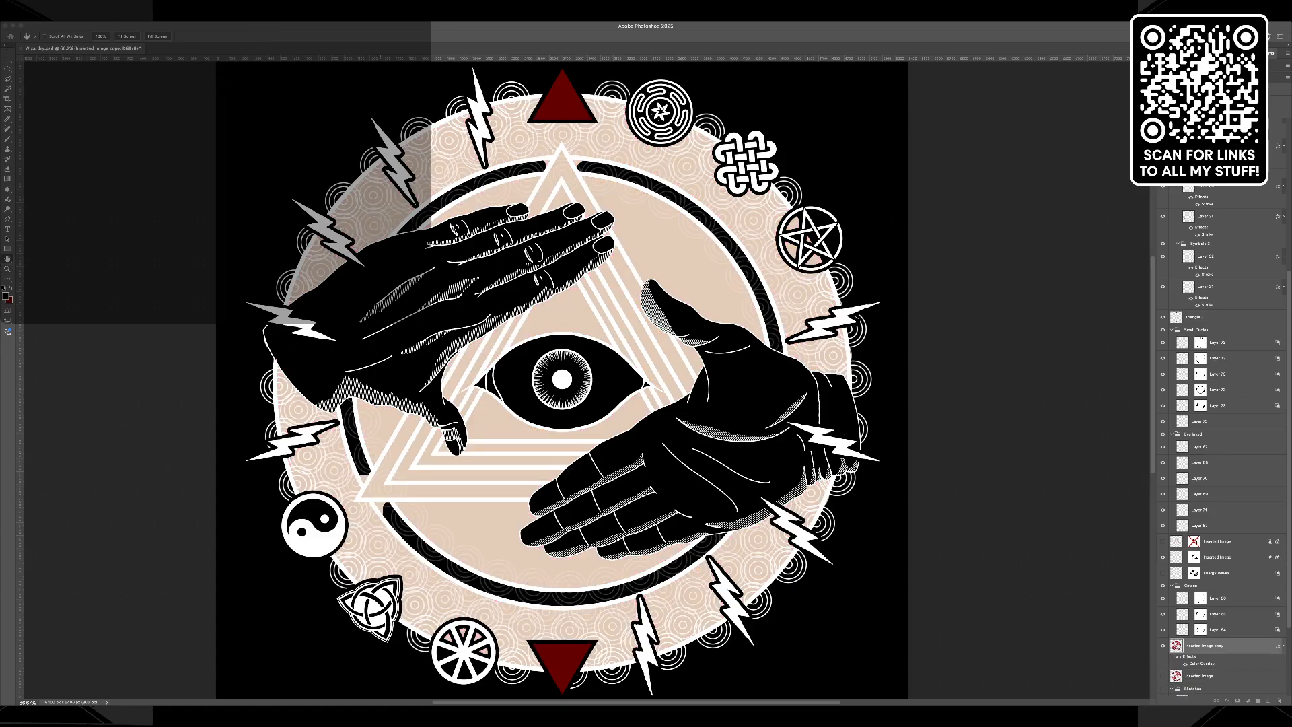
# Desaturate the galaxy texture copy and tint it dark red with a Color Overlay effect, comparing it against the original texture.
pyautogui.press('i')
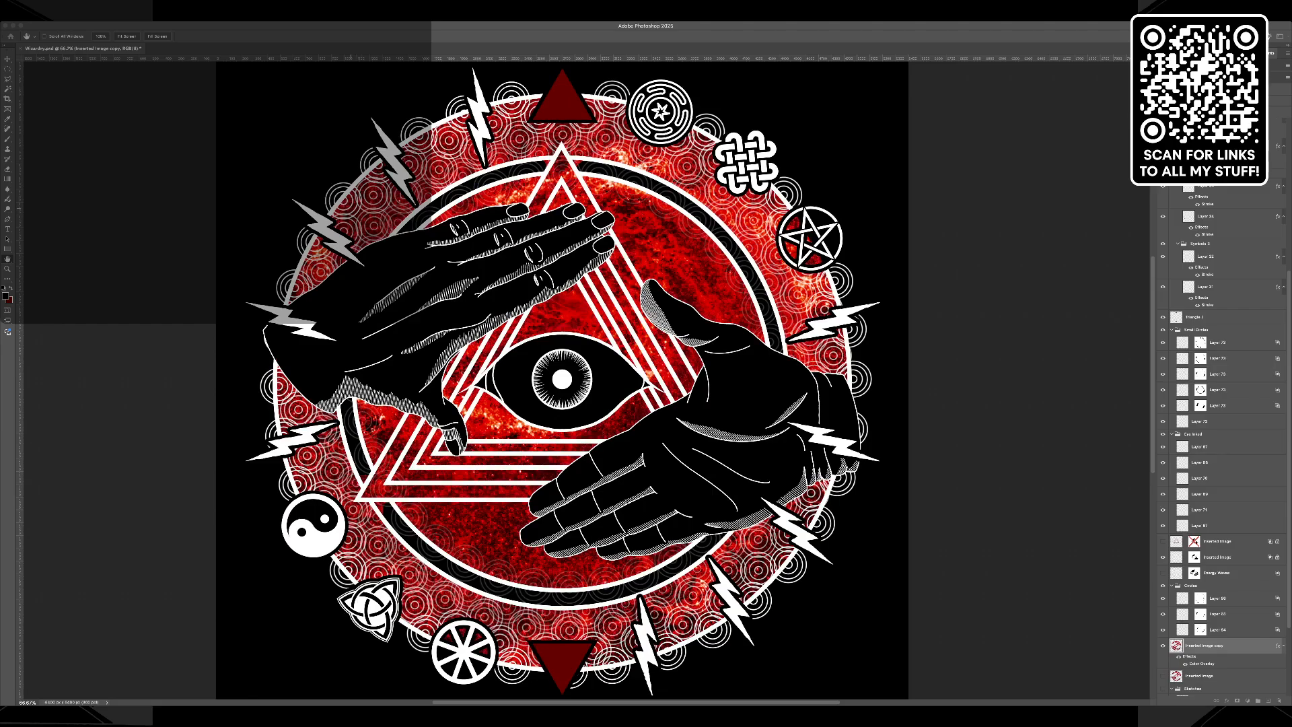
pyautogui.press('z')
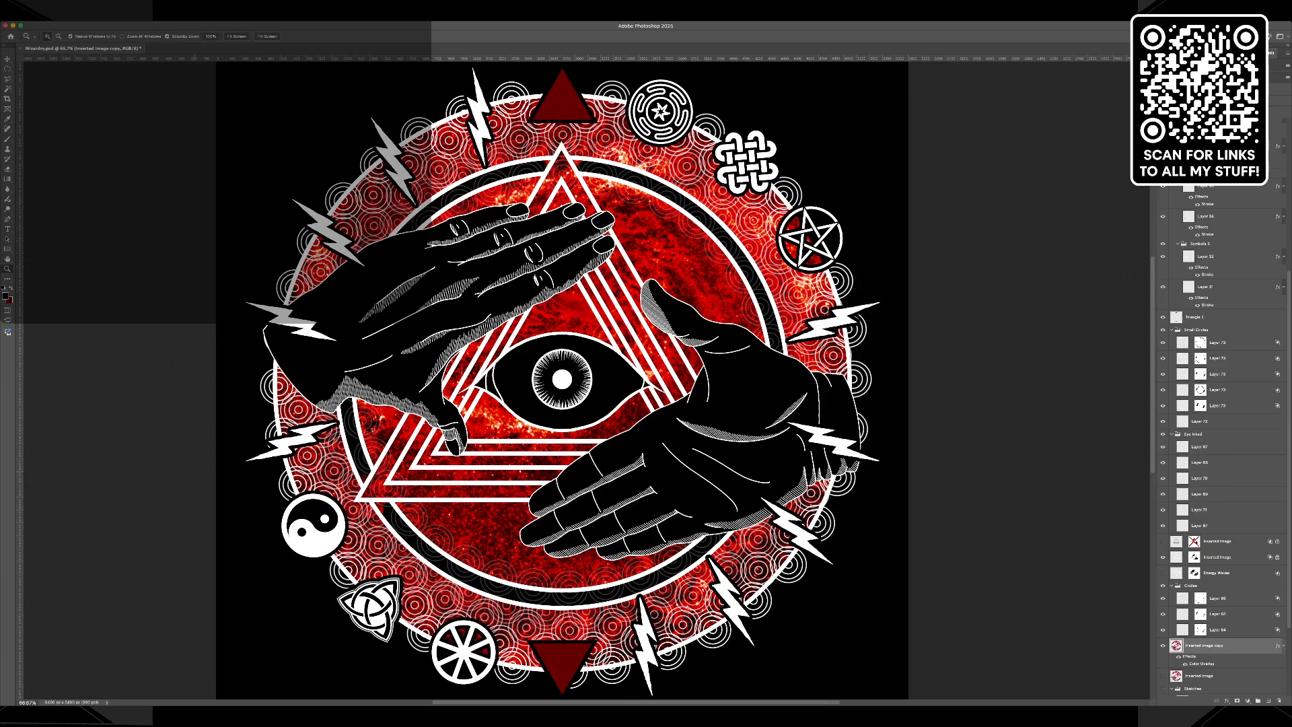
pyautogui.press('i')
pyautogui.moveTo(272, 160); pyautogui.dragTo(184, 149)
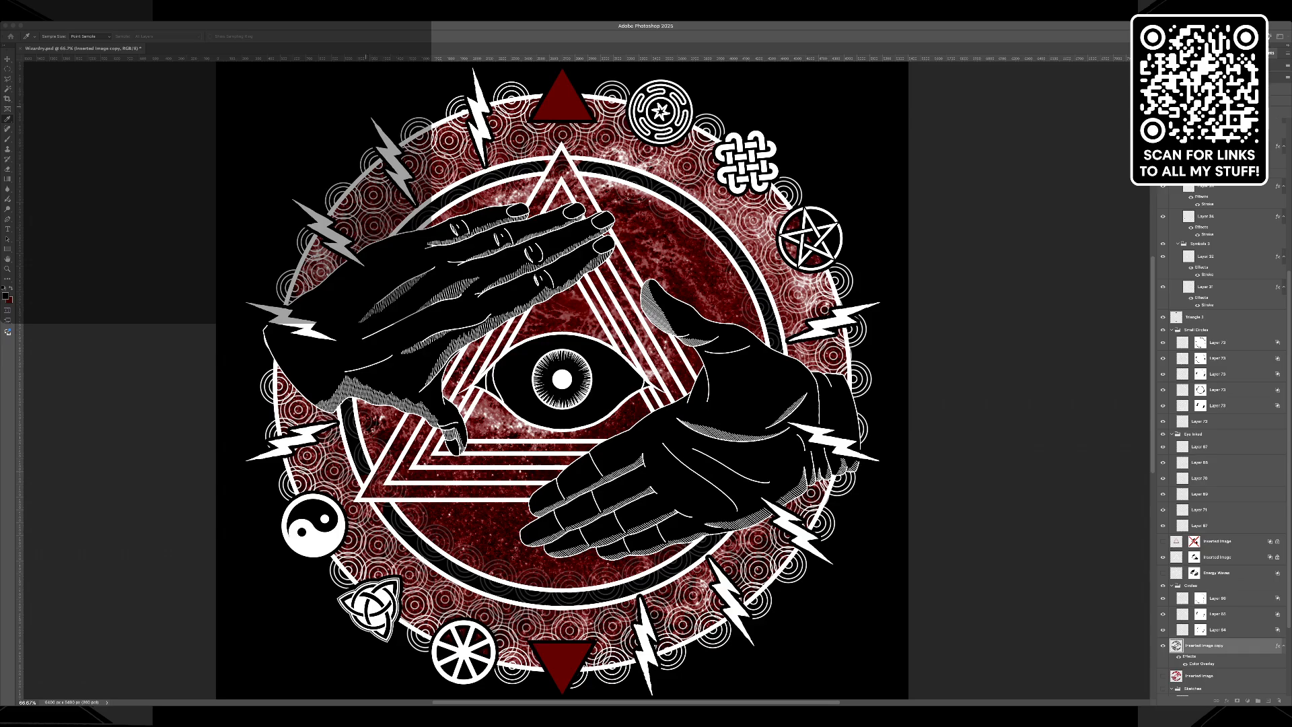
pyautogui.press('z')
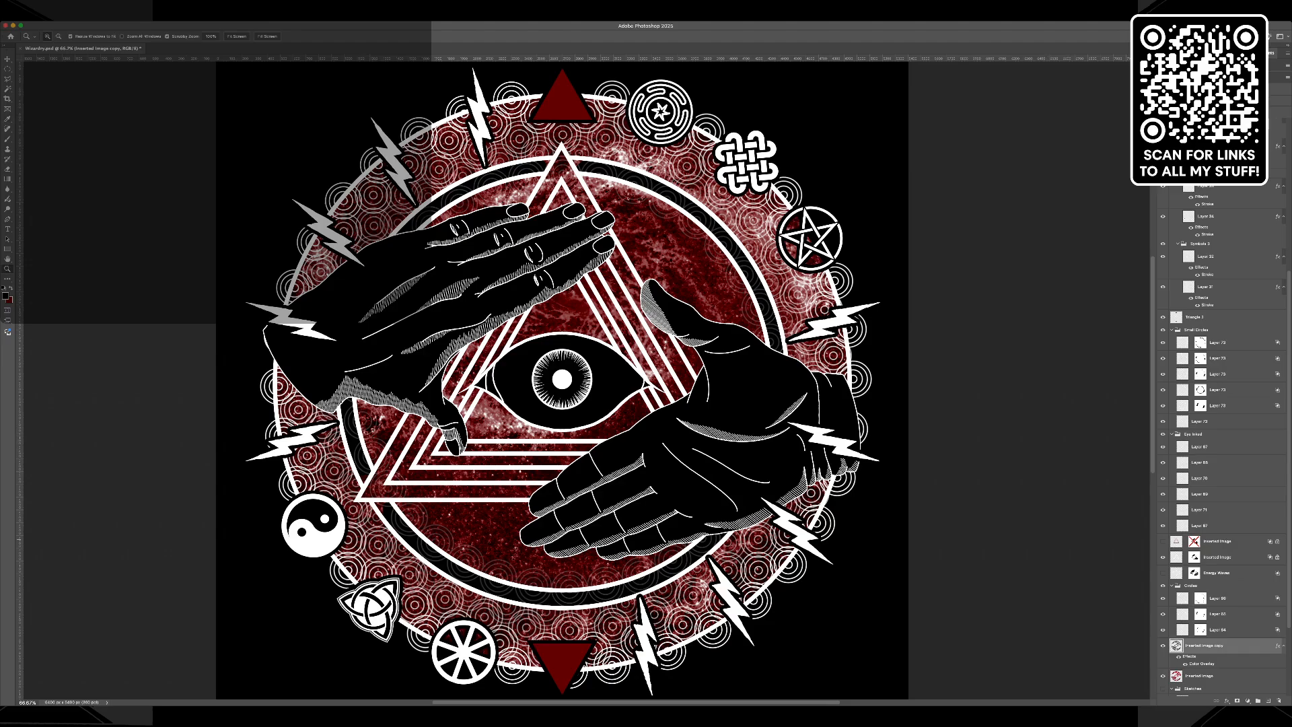
pyautogui.click(1163, 645)
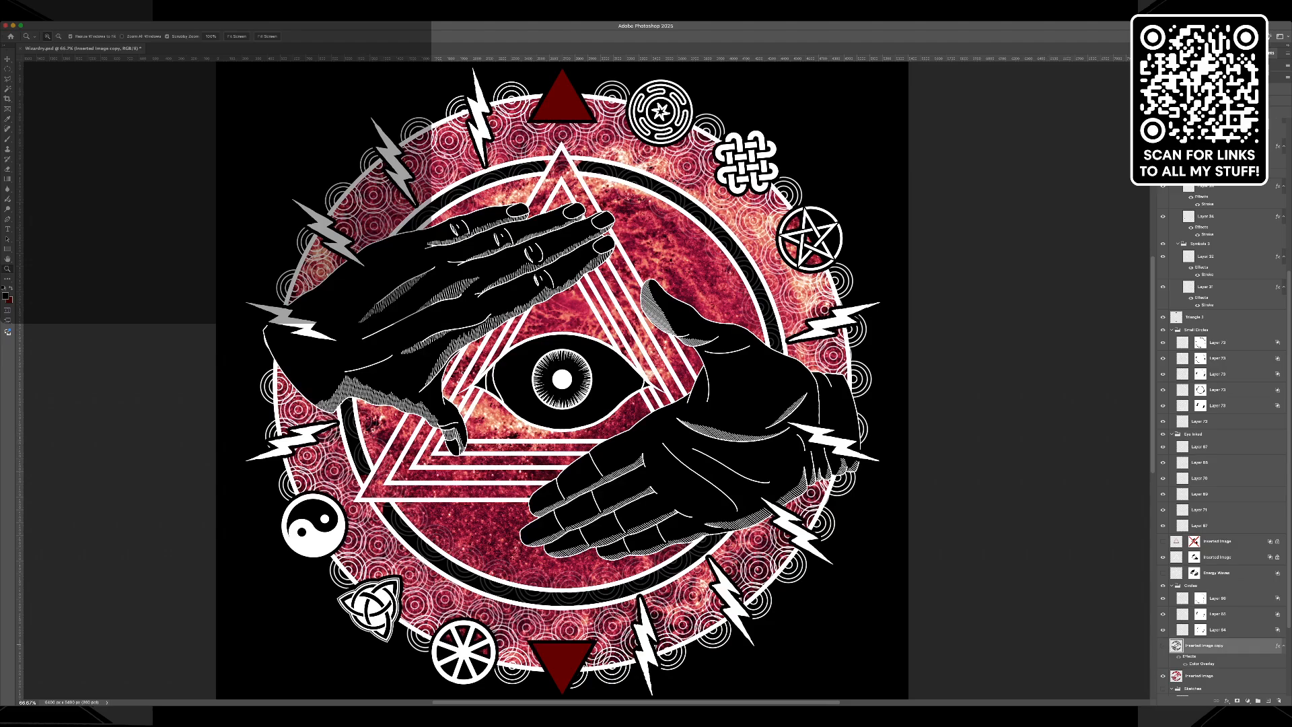
pyautogui.press('super+z')
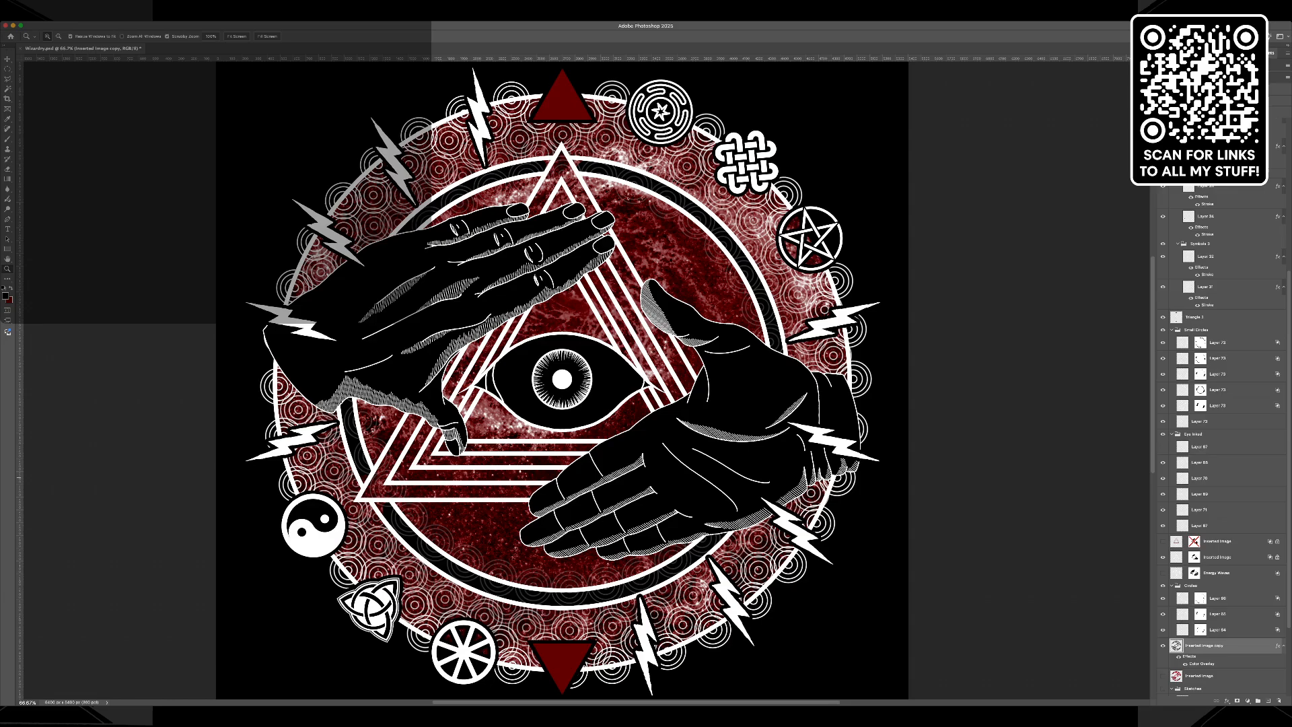
# Check the top two layers of the eye group by toggling their visibility and merge them into one layer.
pyautogui.click(1163, 447)
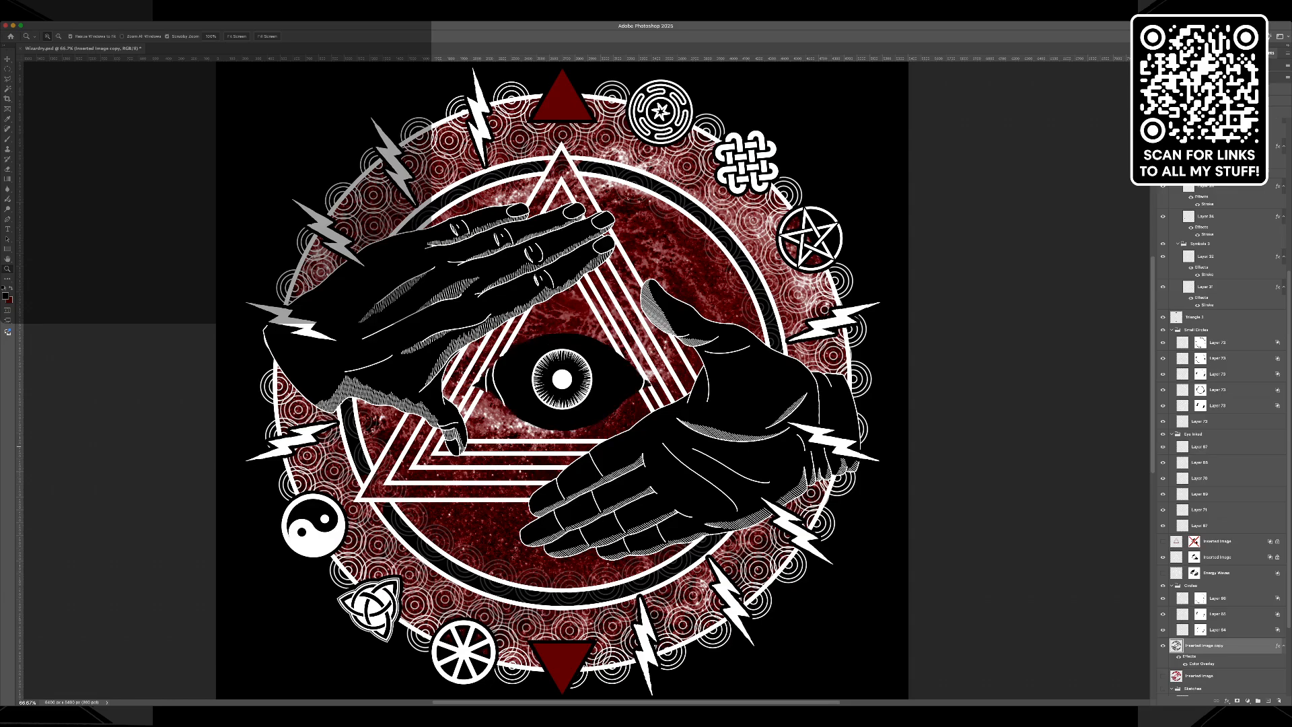
pyautogui.click(1163, 447)
pyautogui.click(1164, 463)
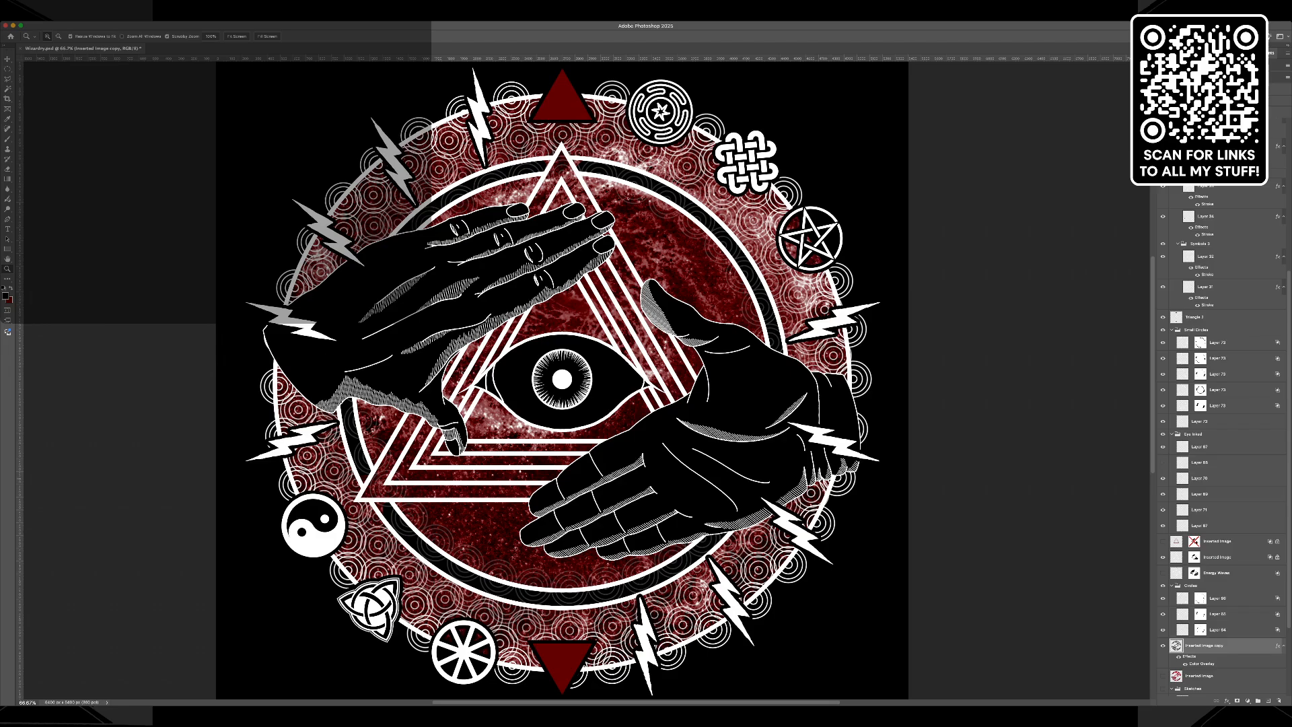
pyautogui.click(1163, 462)
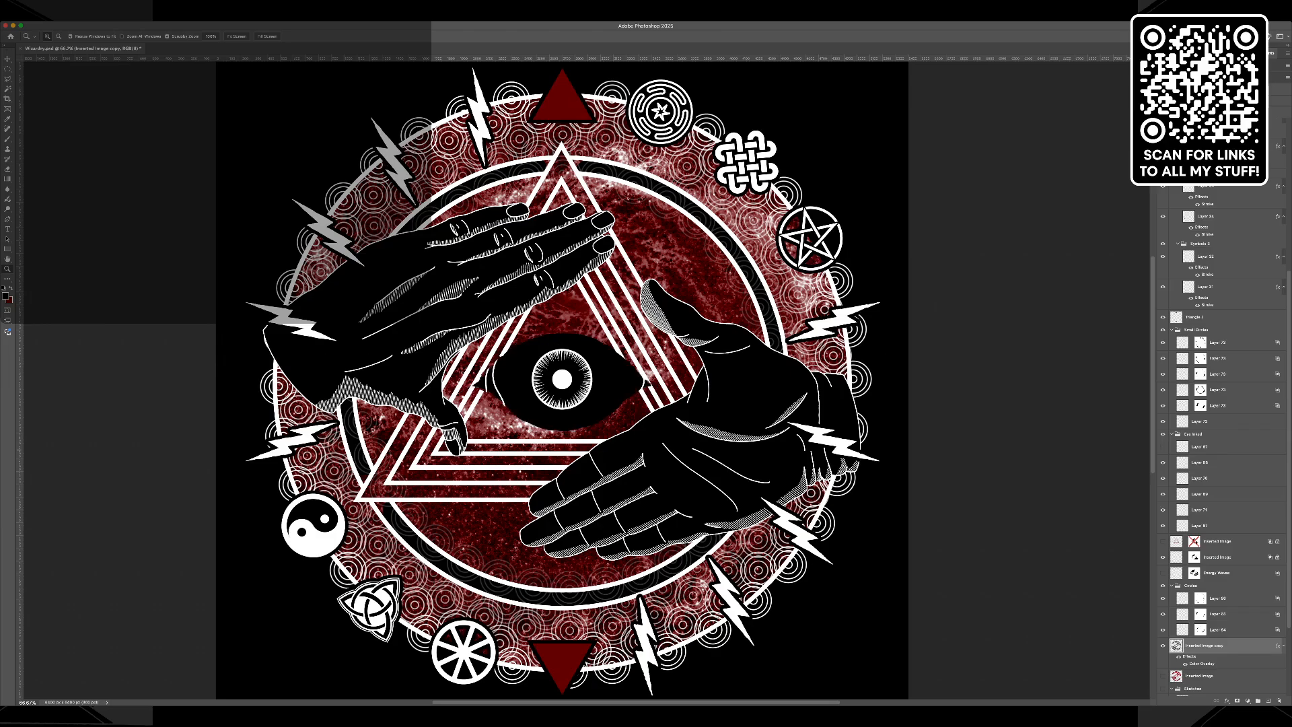
pyautogui.click(1200, 446)
pyautogui.keyDown('shift'); pyautogui.click(1200, 462); pyautogui.keyUp('shift')
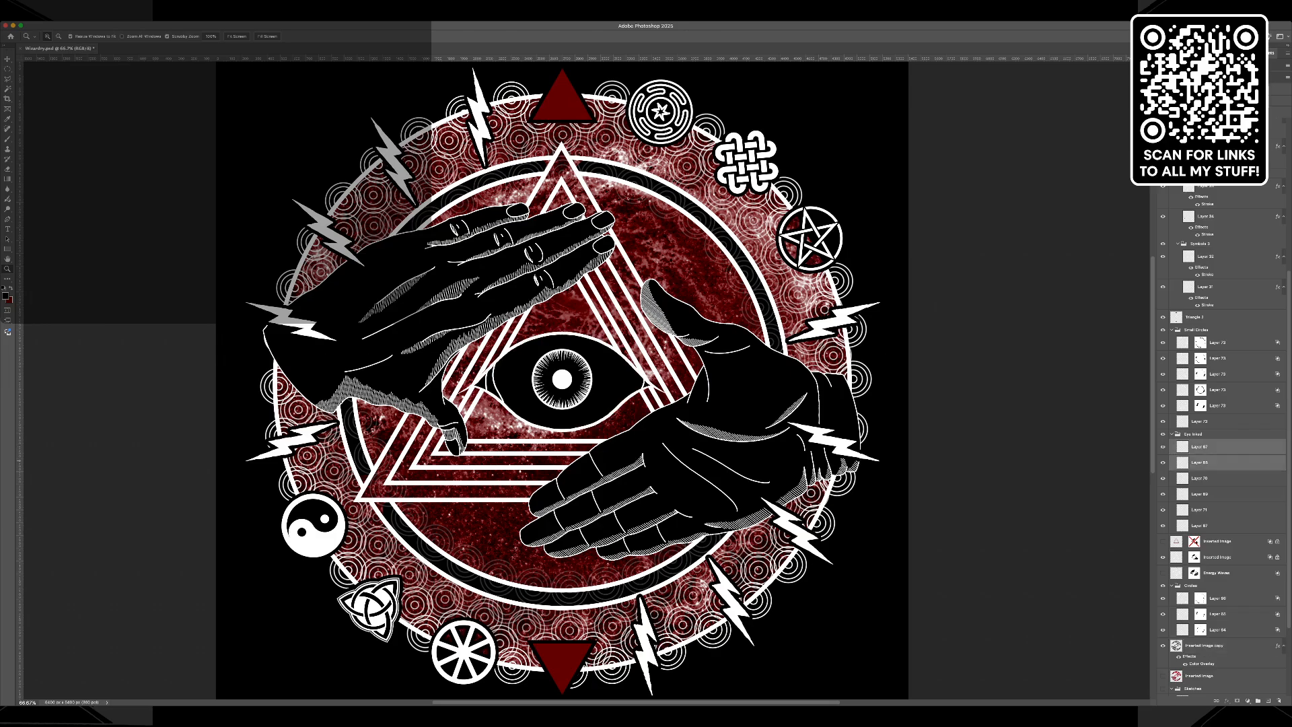
pyautogui.hotkey('ctrl', 'e')
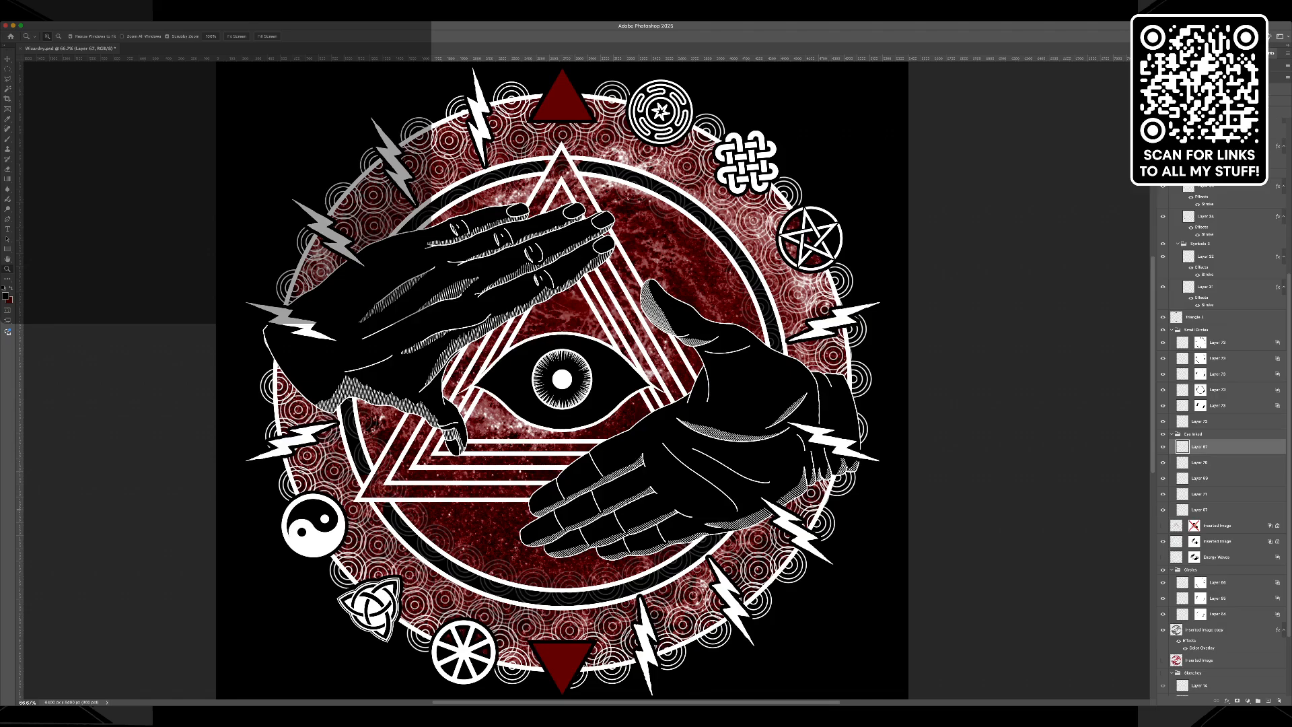
# Move the eye group's lowest layer up beneath the merged eye layer and merge the two.
pyautogui.click(1204, 510)
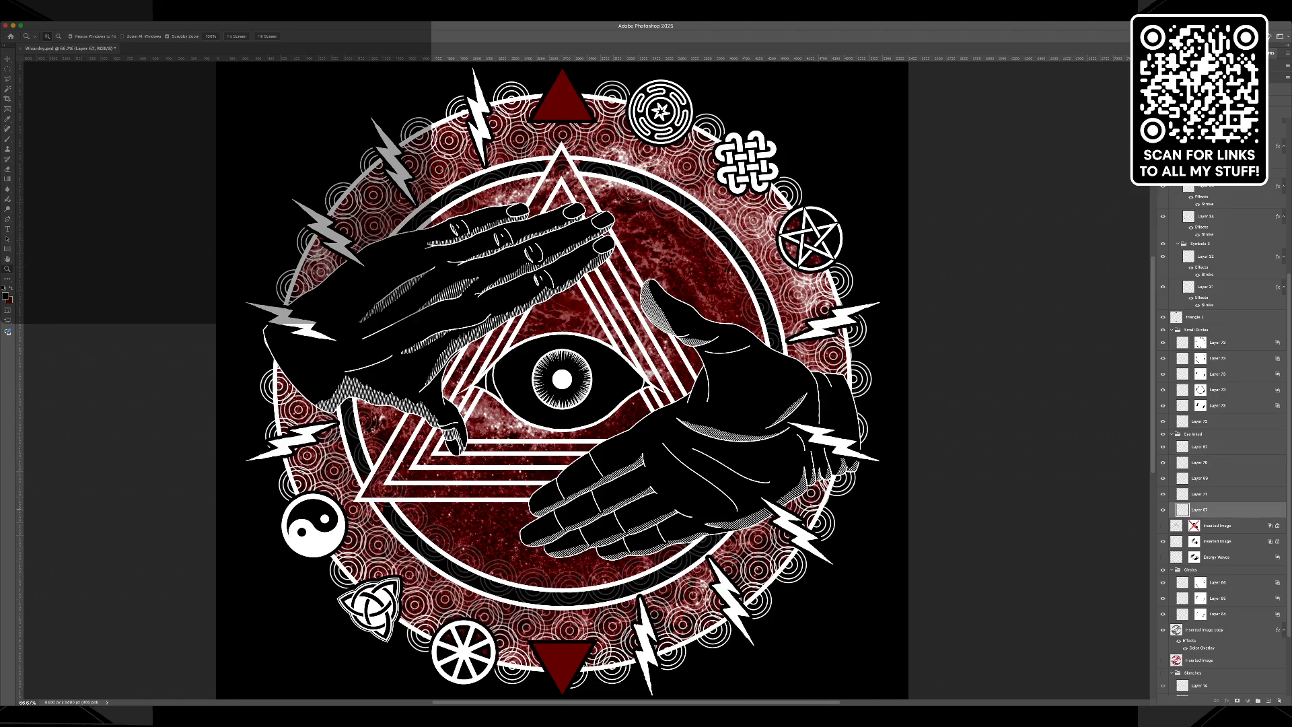
pyautogui.moveTo(1204, 509); pyautogui.dragTo(1204, 455)
pyautogui.keyDown('shift'); pyautogui.click(1204, 447); pyautogui.keyUp('shift')
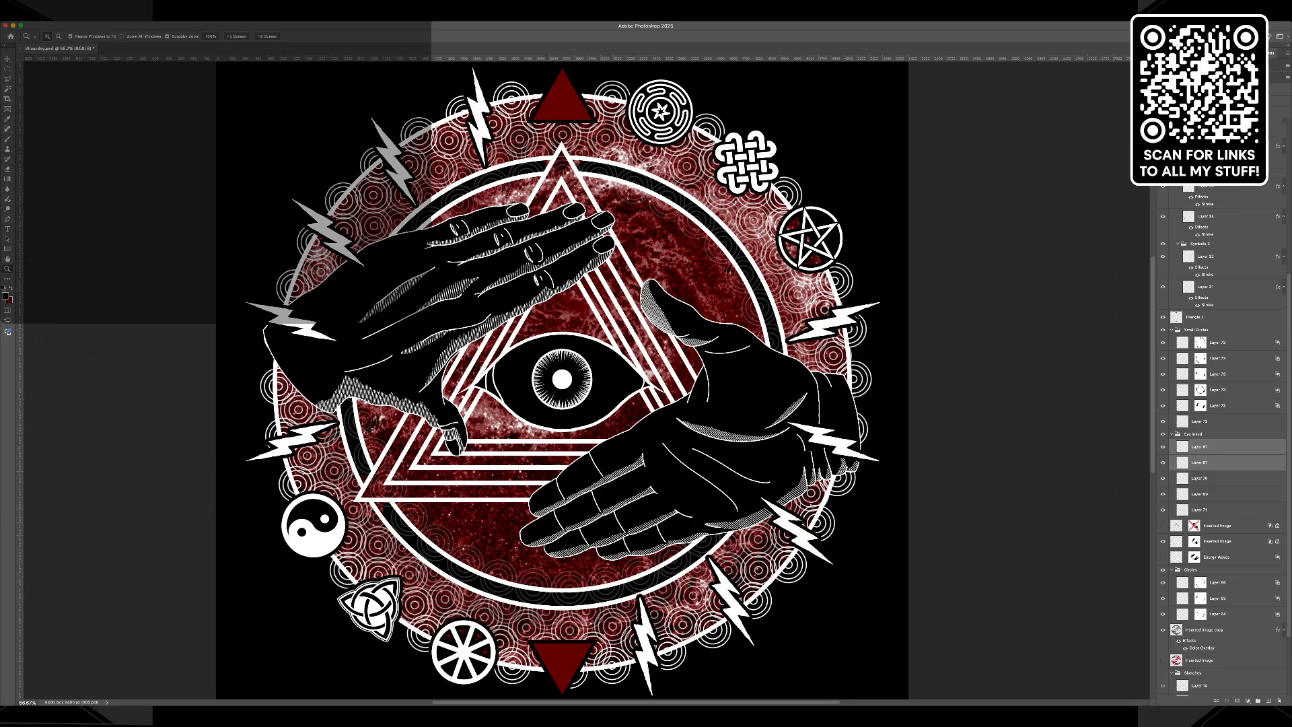
pyautogui.press('super+e')
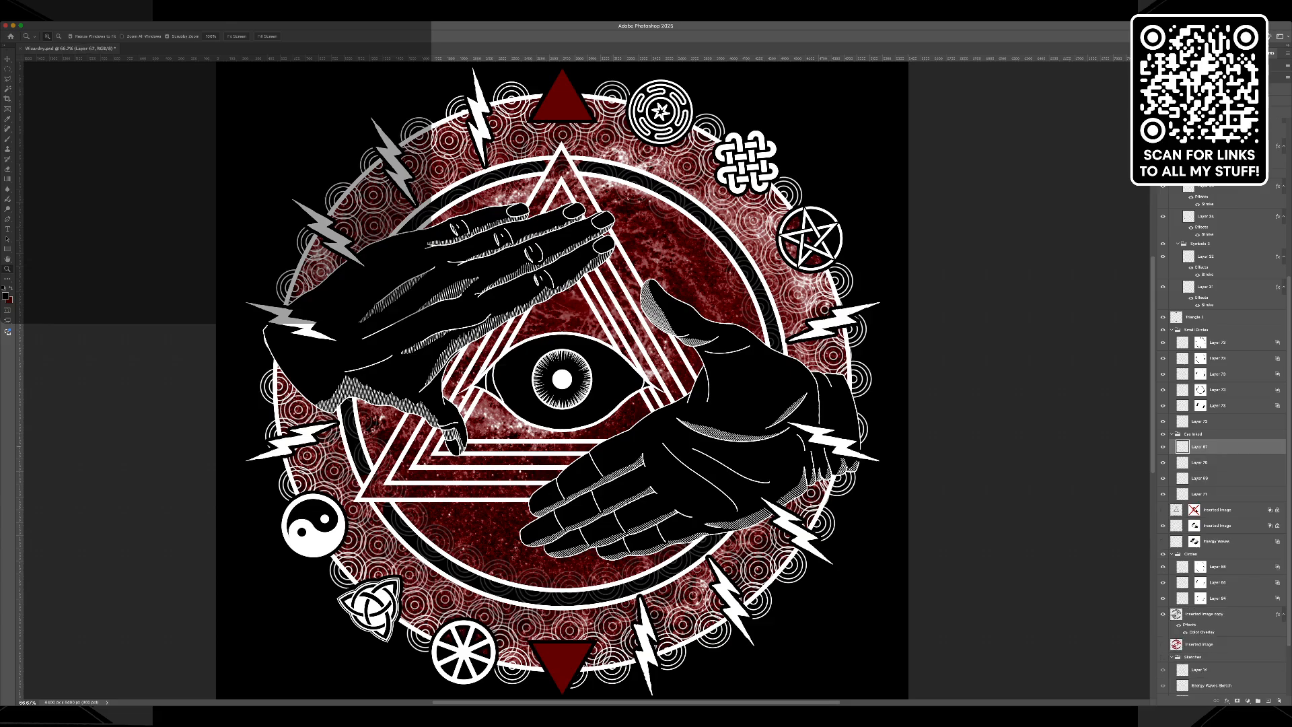
pyautogui.click(1163, 447)
# Select the area outside the outer ring and mask out the top small circles layer's pattern there.
pyautogui.click(1220, 567)
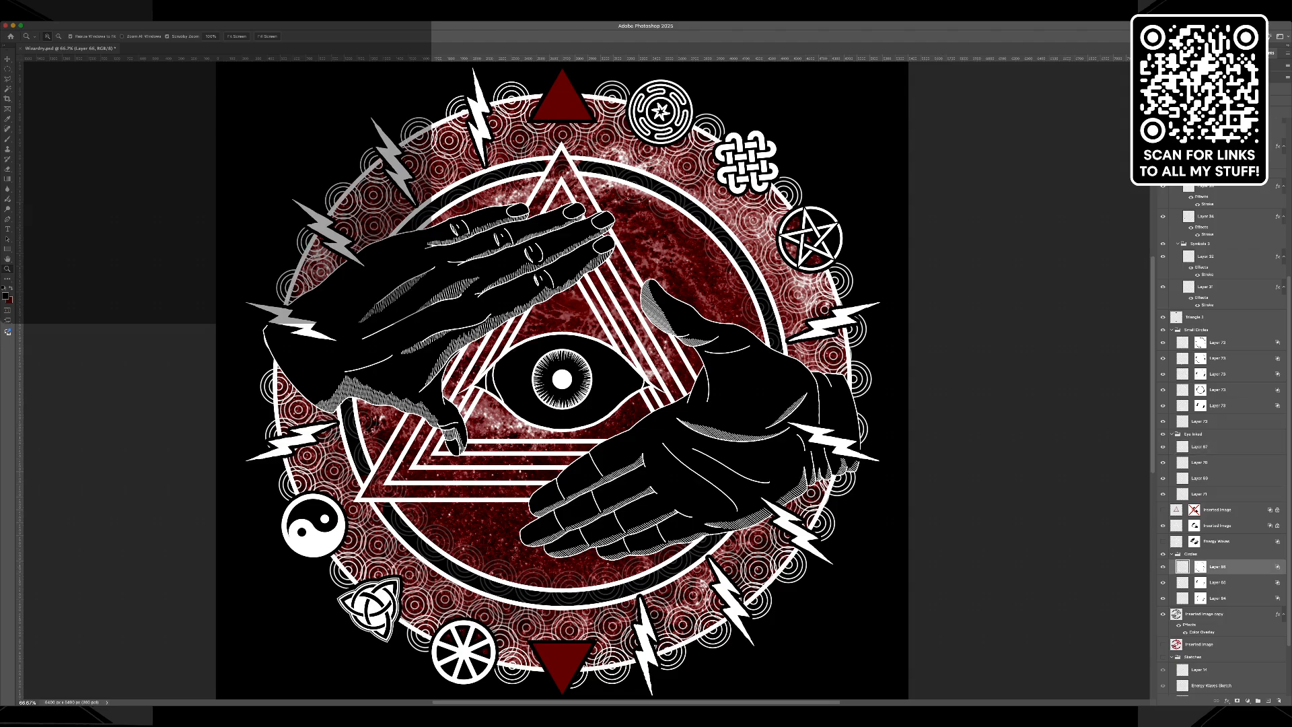
pyautogui.press('w')
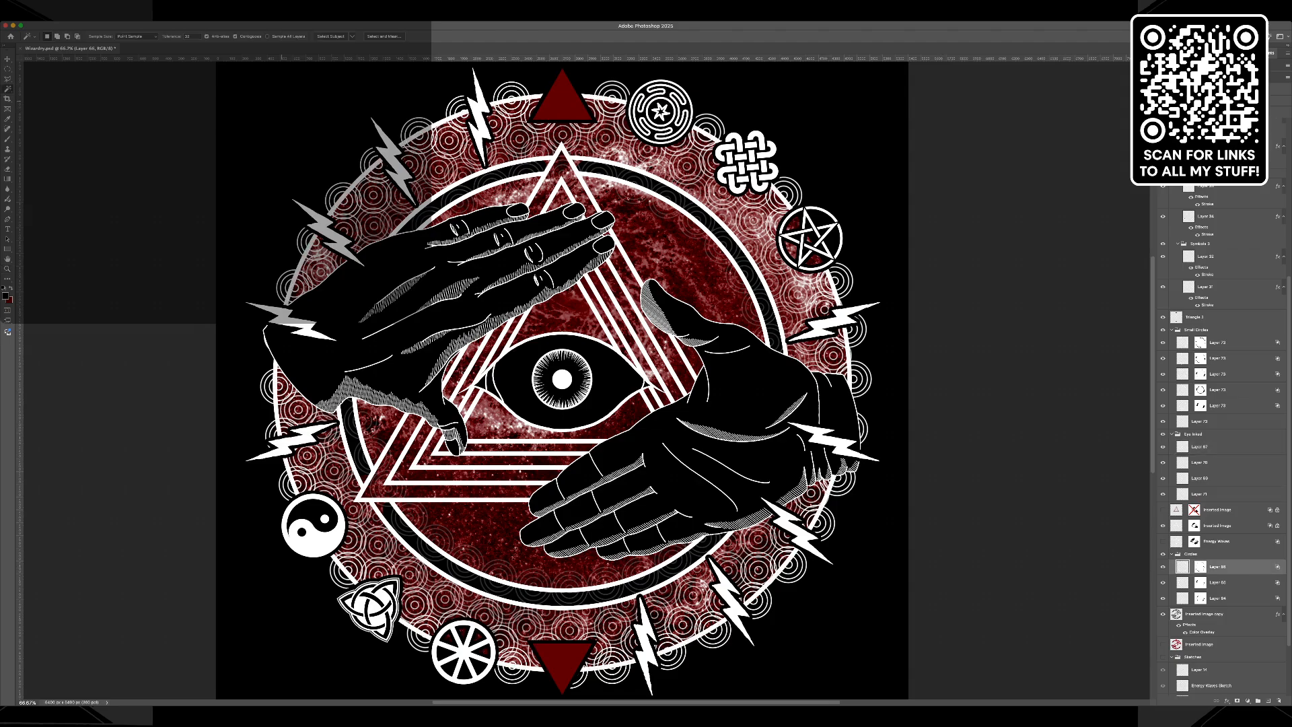
pyautogui.click(286, 103)
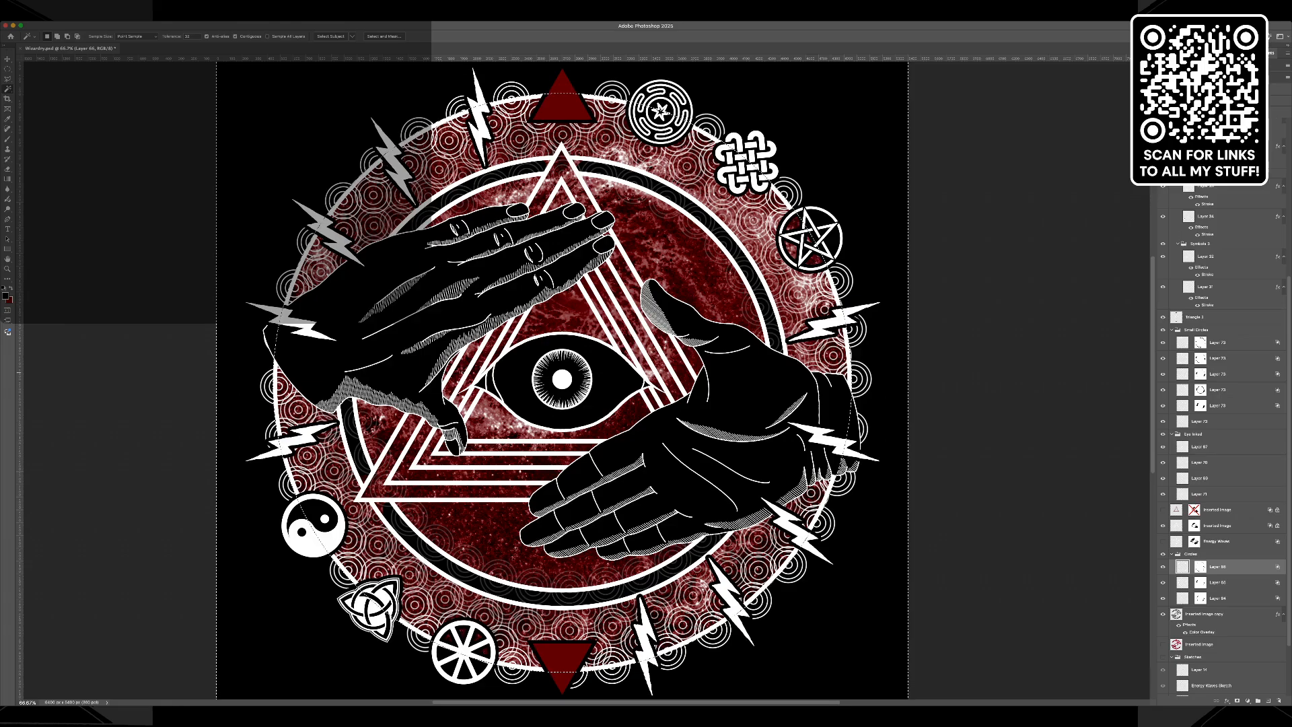
pyautogui.click(1200, 342)
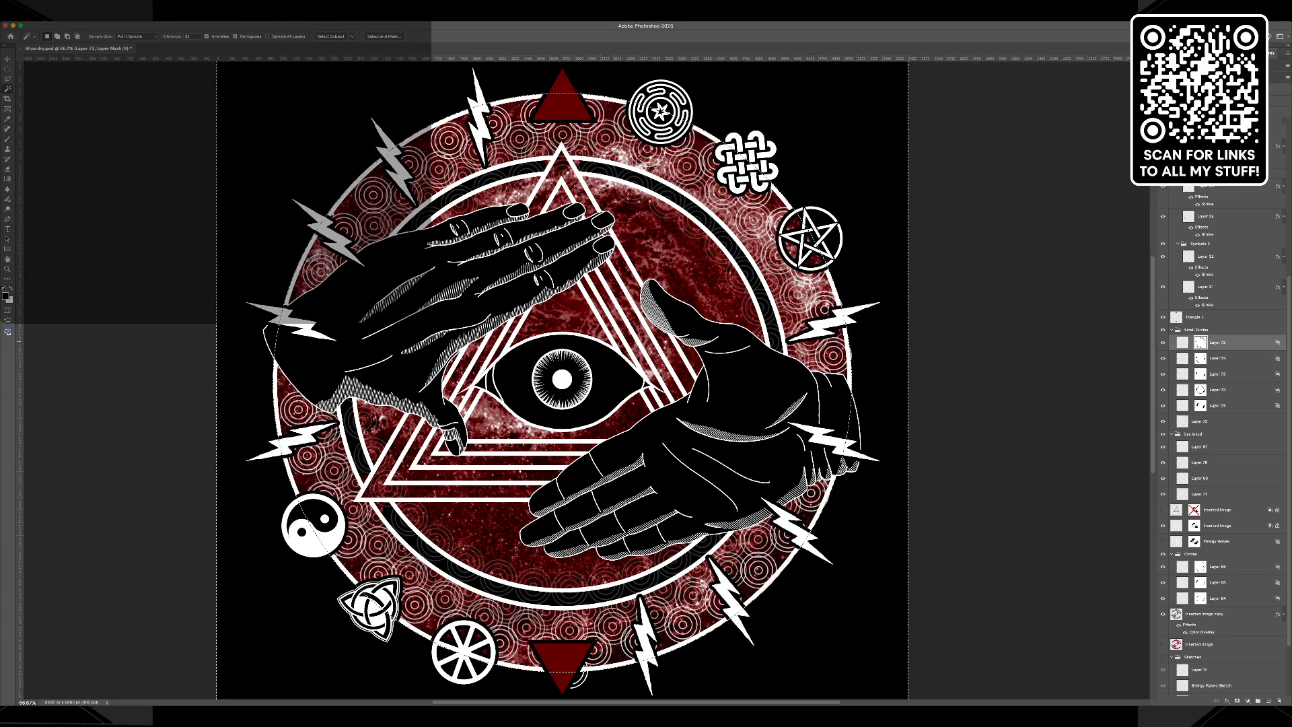
pyautogui.press('super+z')
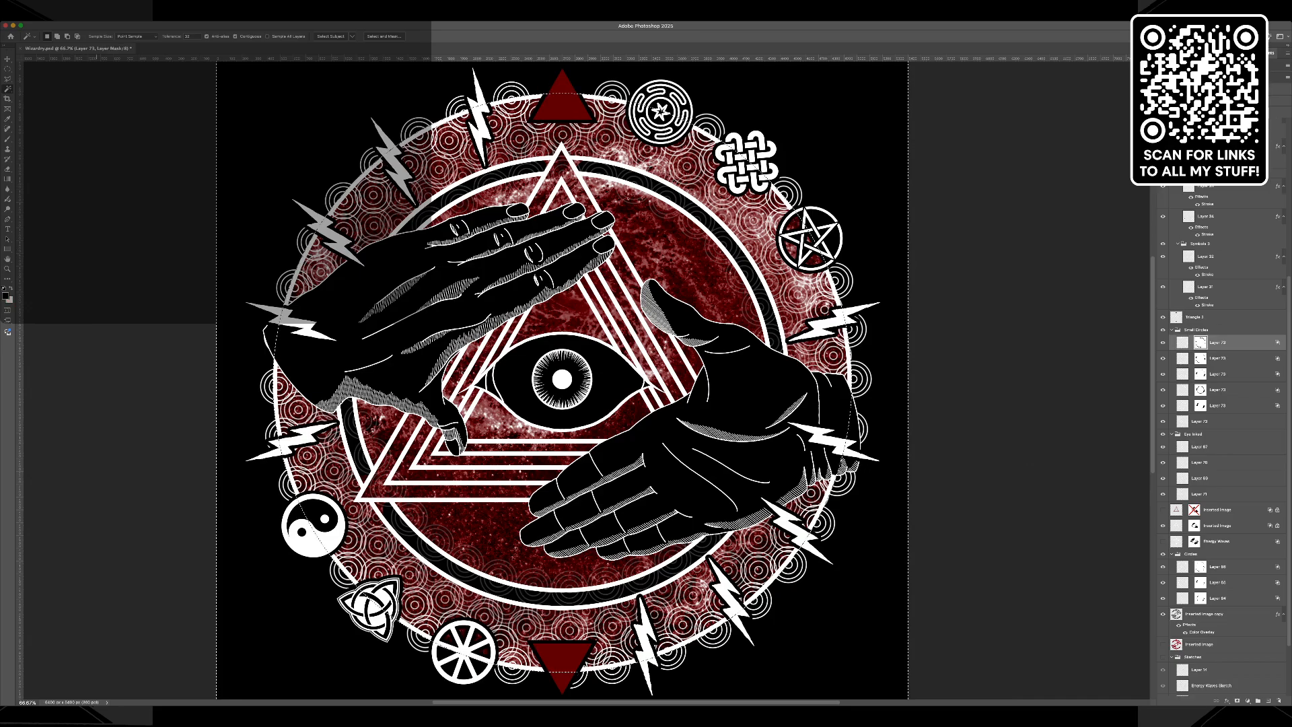
pyautogui.press('i')
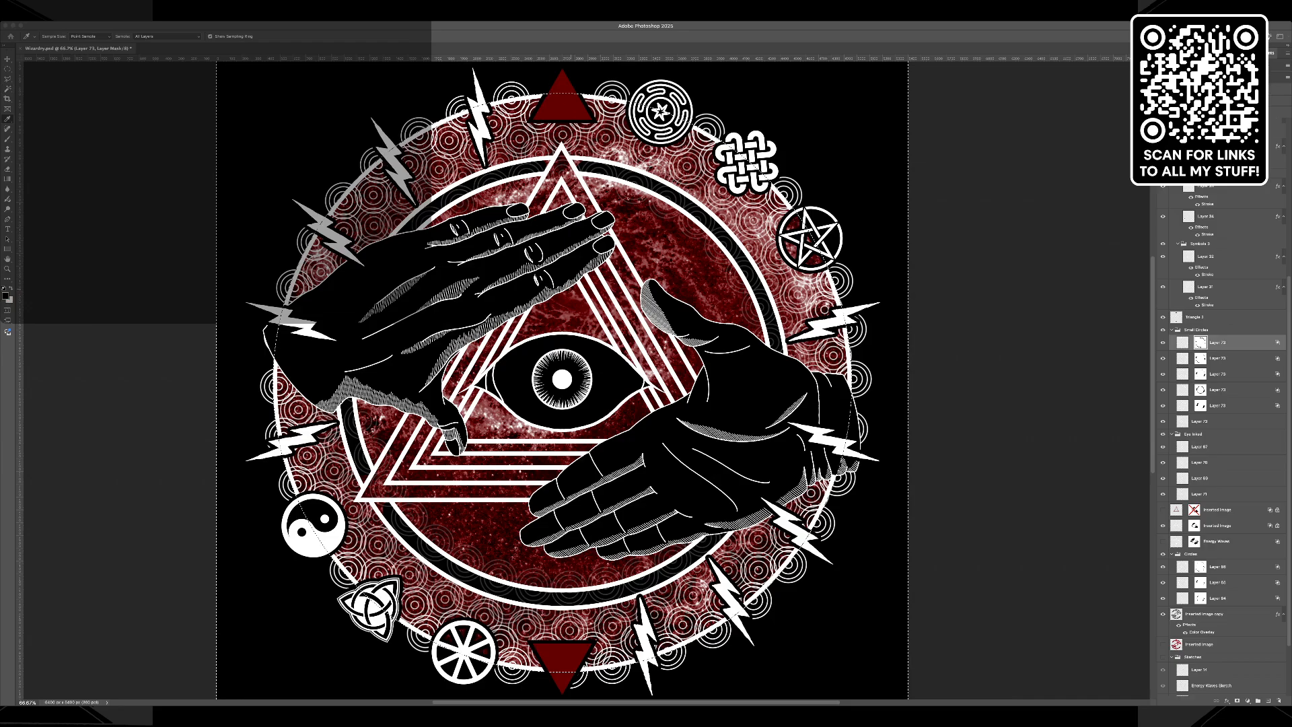
pyautogui.press('w')
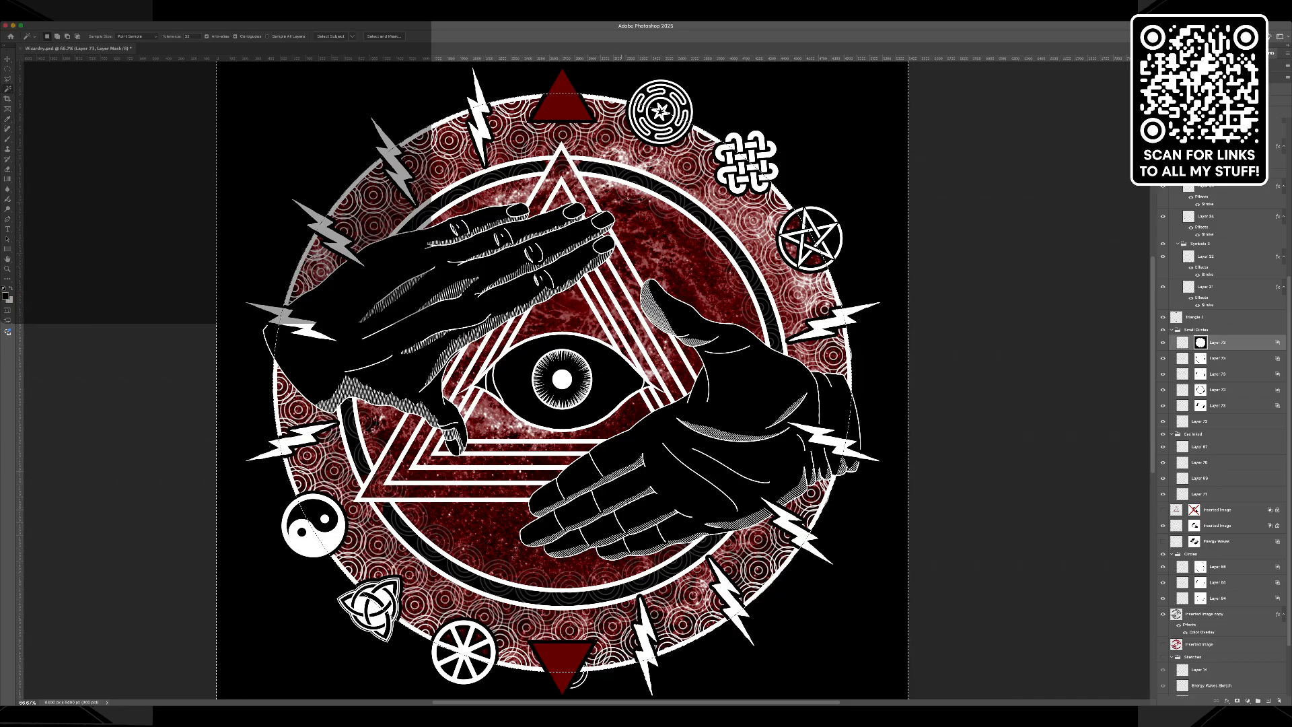
pyautogui.press('super+d')
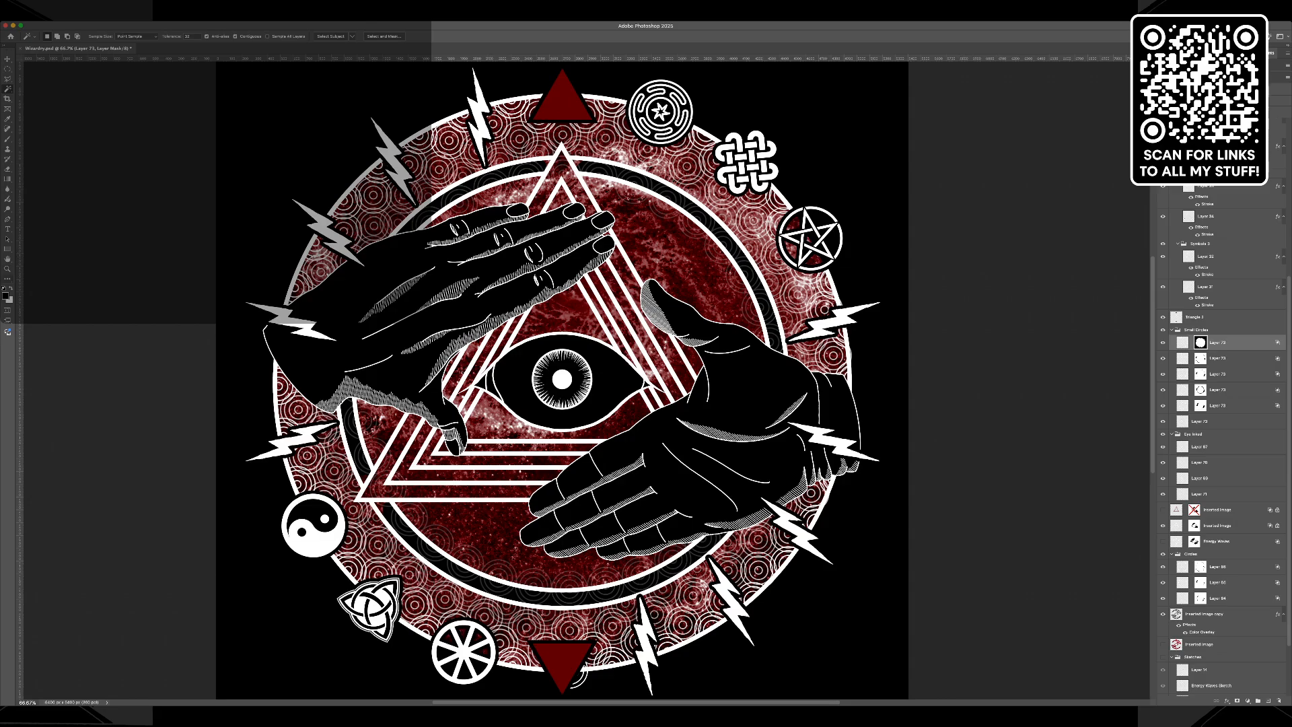
# Remove the thick black Stroke effect from the white lightning bolts layer.
pyautogui.press('z')
pyautogui.click(270, 322)
pyautogui.click(270, 321)
pyautogui.click(269, 321)
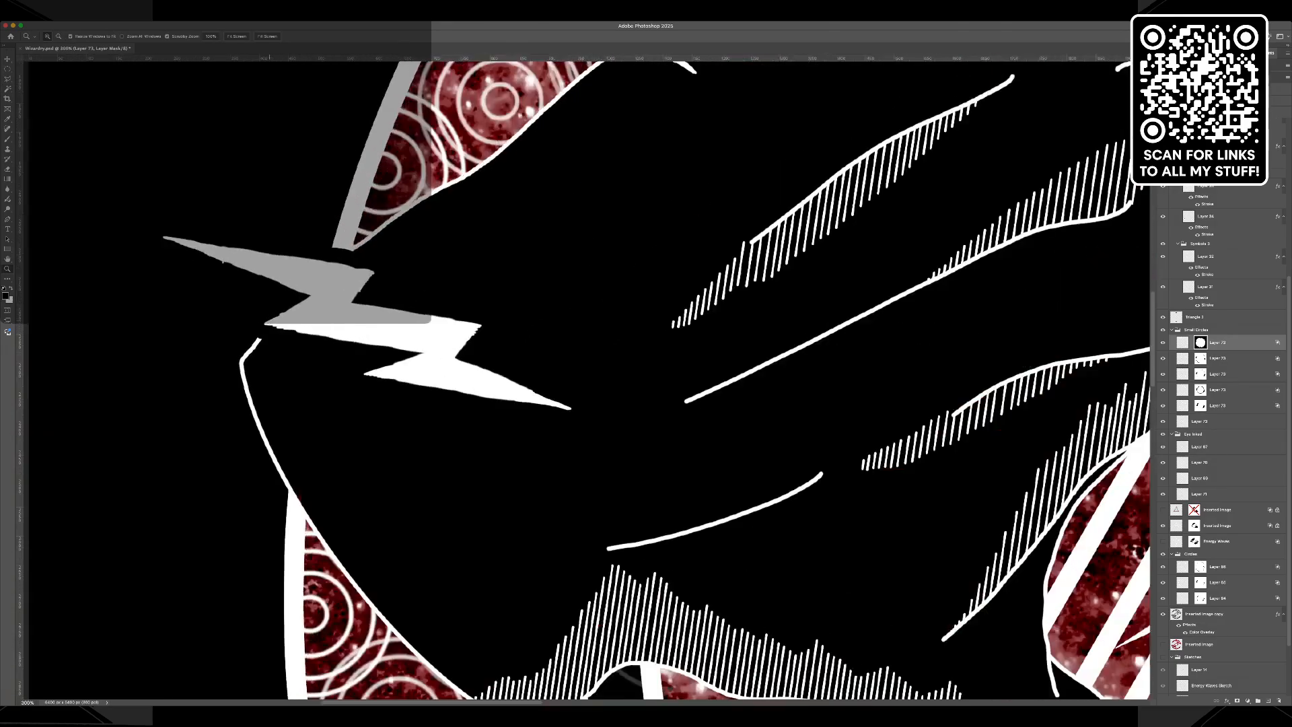
pyautogui.scroll(5, 579, 377)
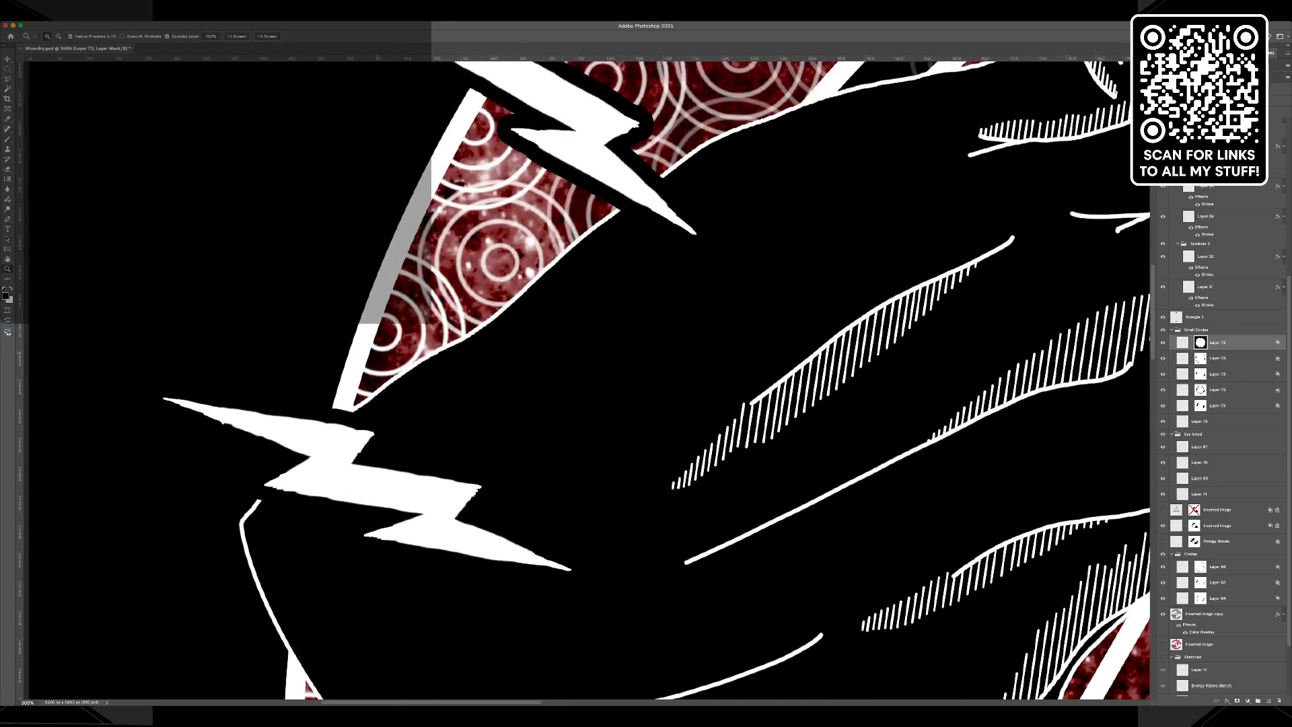
pyautogui.scroll(-2, 578, 377)
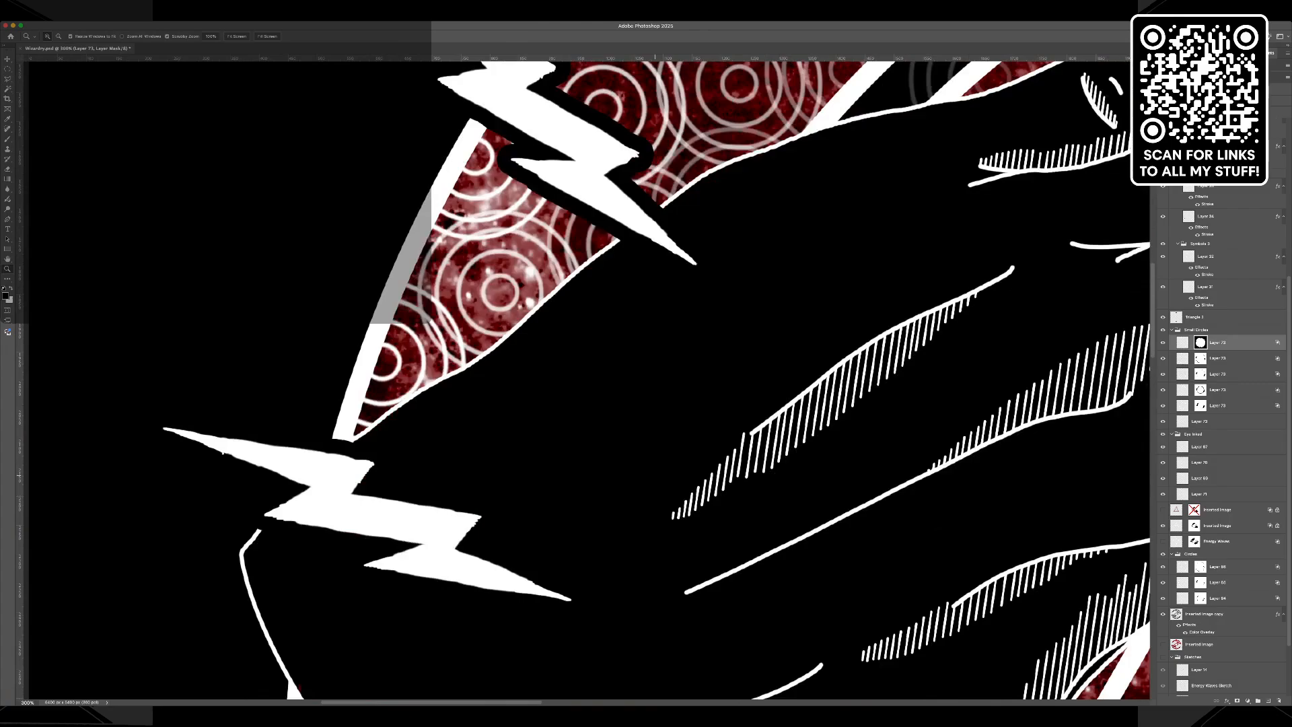
pyautogui.scroll(-12, 579, 377)
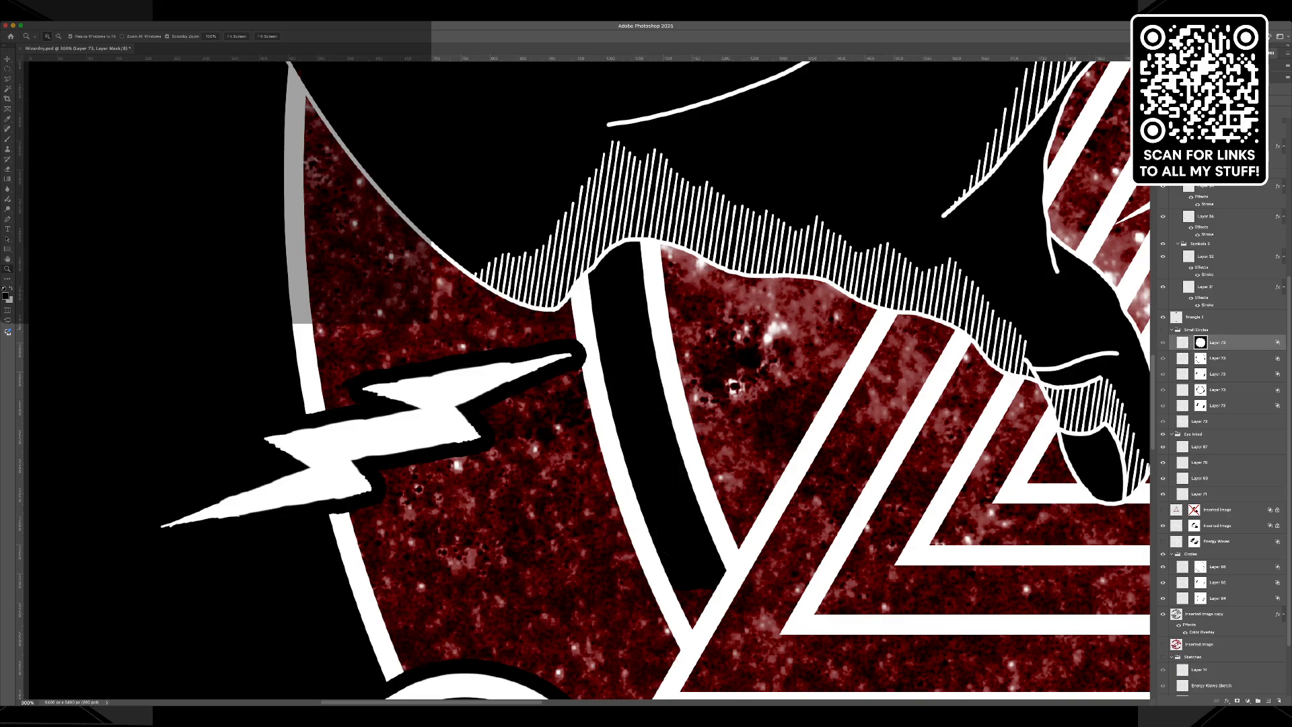
pyautogui.scroll(5, 1222, 431)
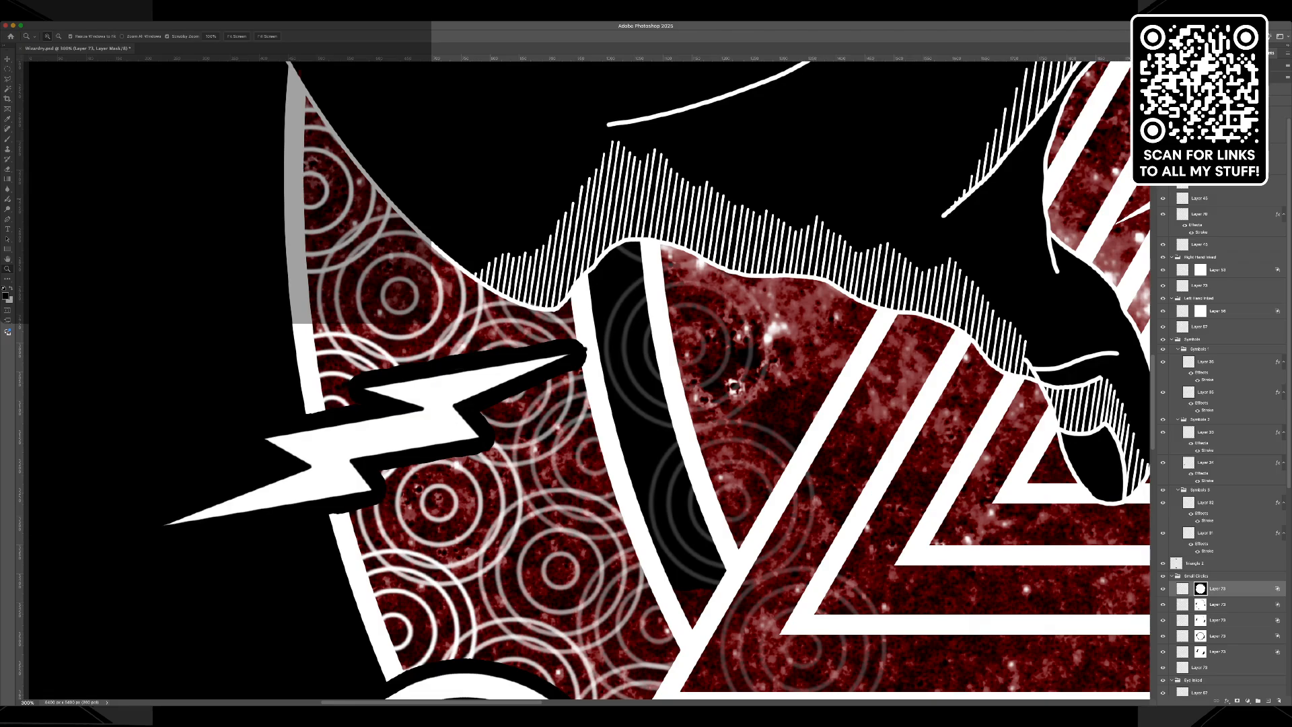
pyautogui.click(1200, 214)
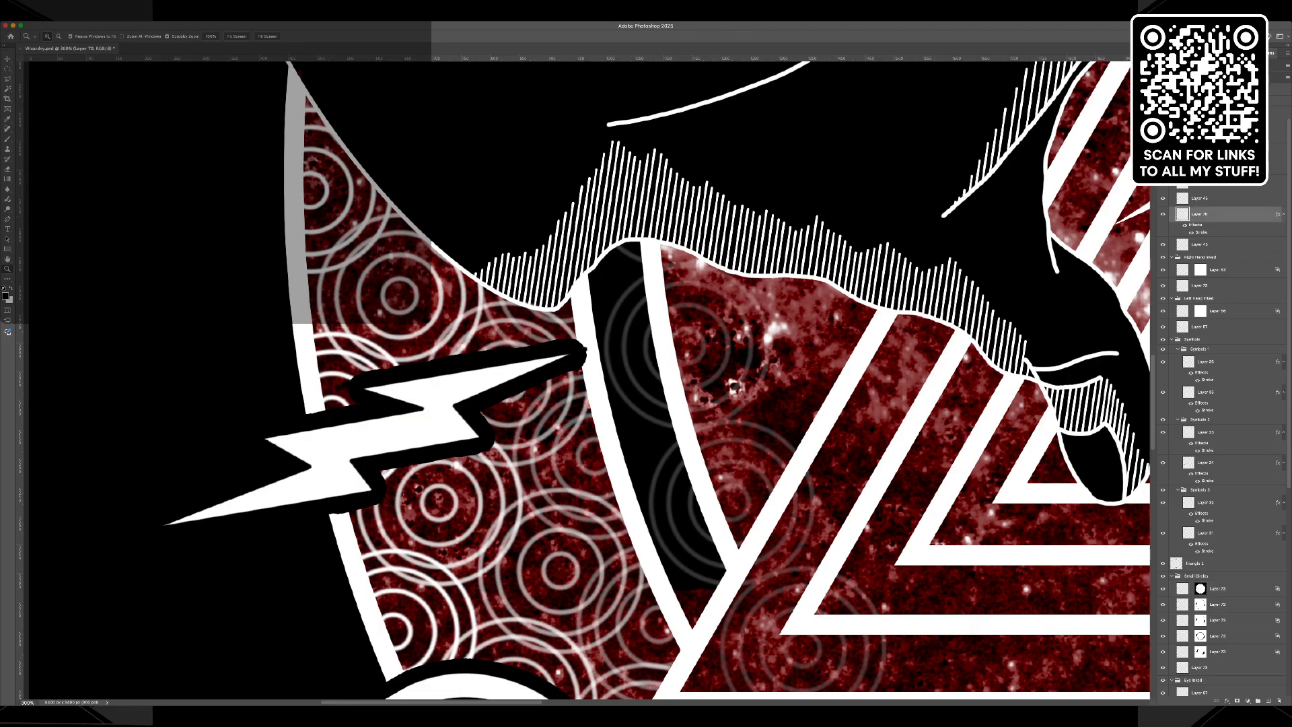
pyautogui.press('super+z')
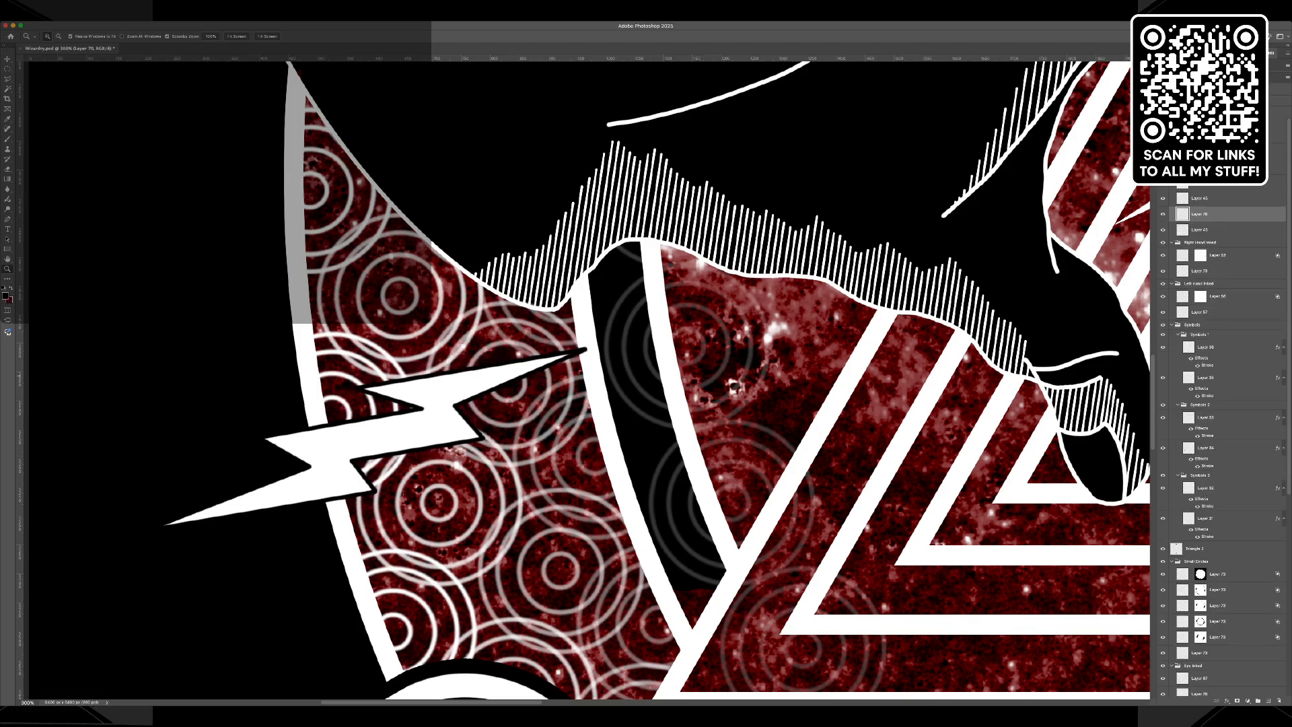
# Try adding a Stroke effect to two of the lightning layers above the white bolts layer.
pyautogui.click(1201, 135)
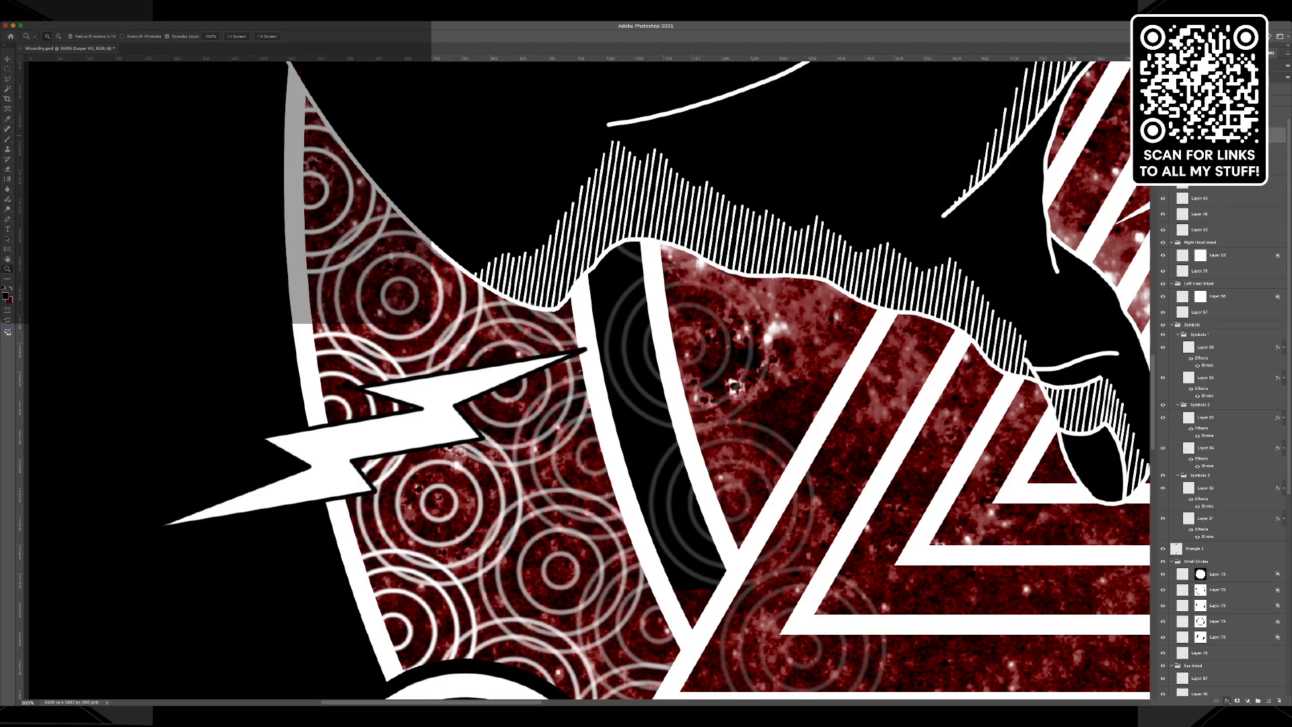
pyautogui.click(1246, 623)
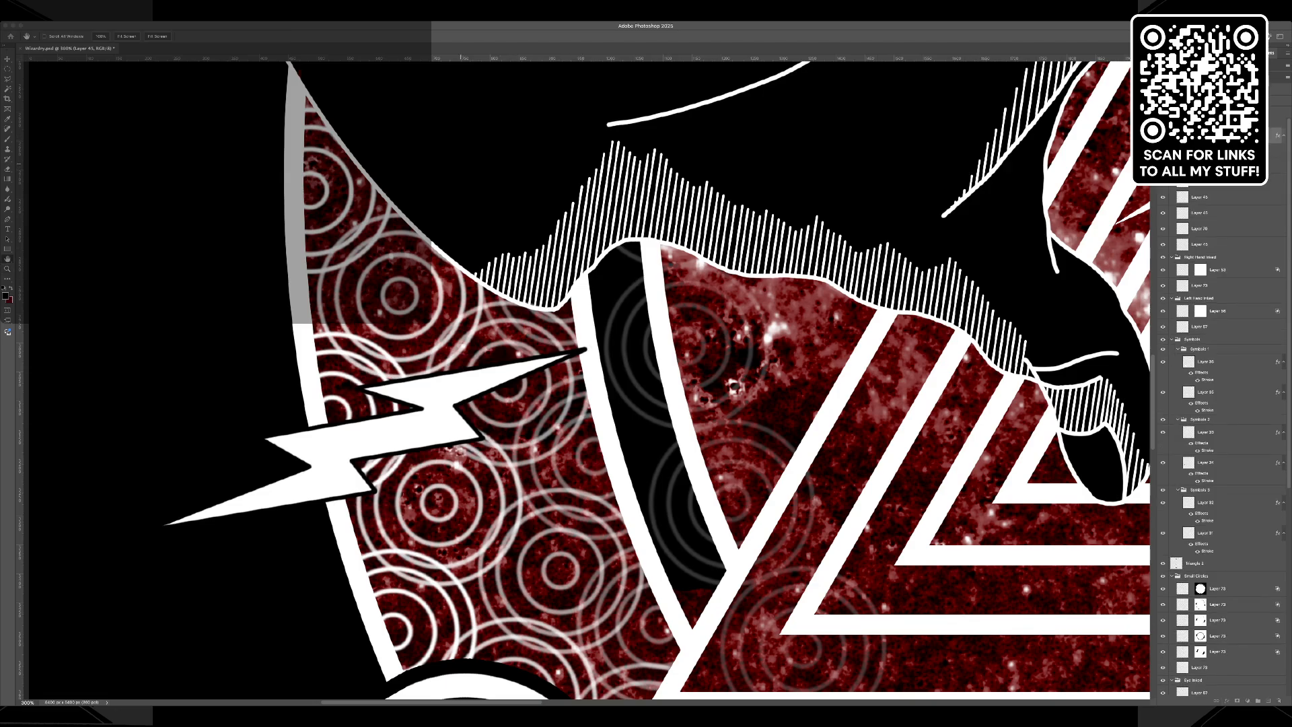
pyautogui.click(962, 195)
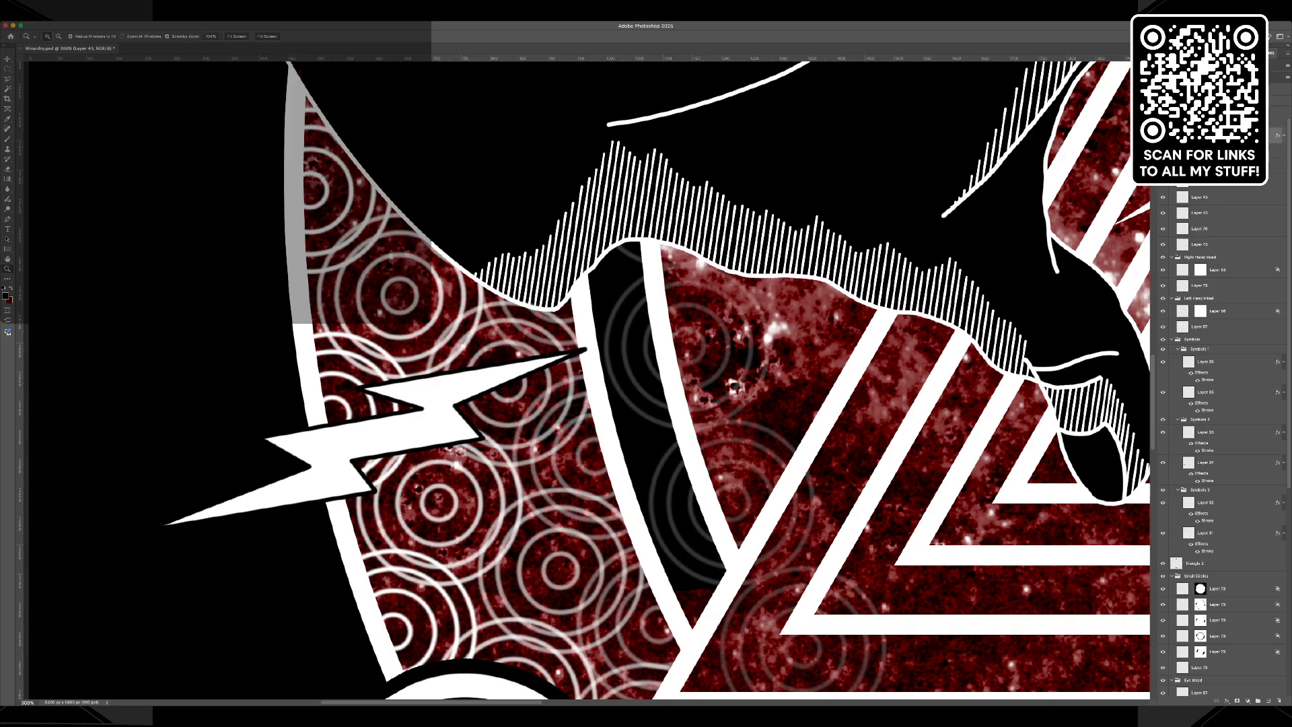
pyautogui.click(1201, 166)
pyautogui.click(1245, 618)
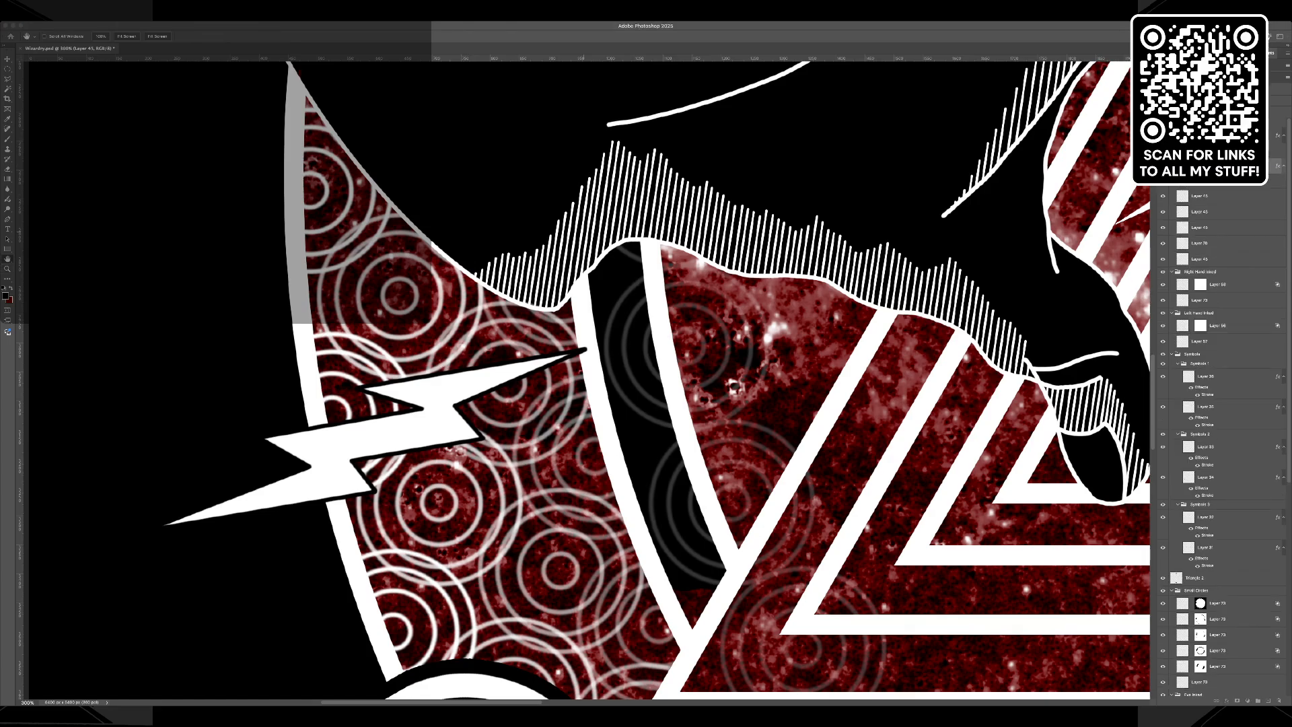
pyautogui.press('Return')
# Check the strokes on the upper-left bolts and remove the Stroke effect from both upper lightning layers.
pyautogui.scroll(-2, 1107, 380)
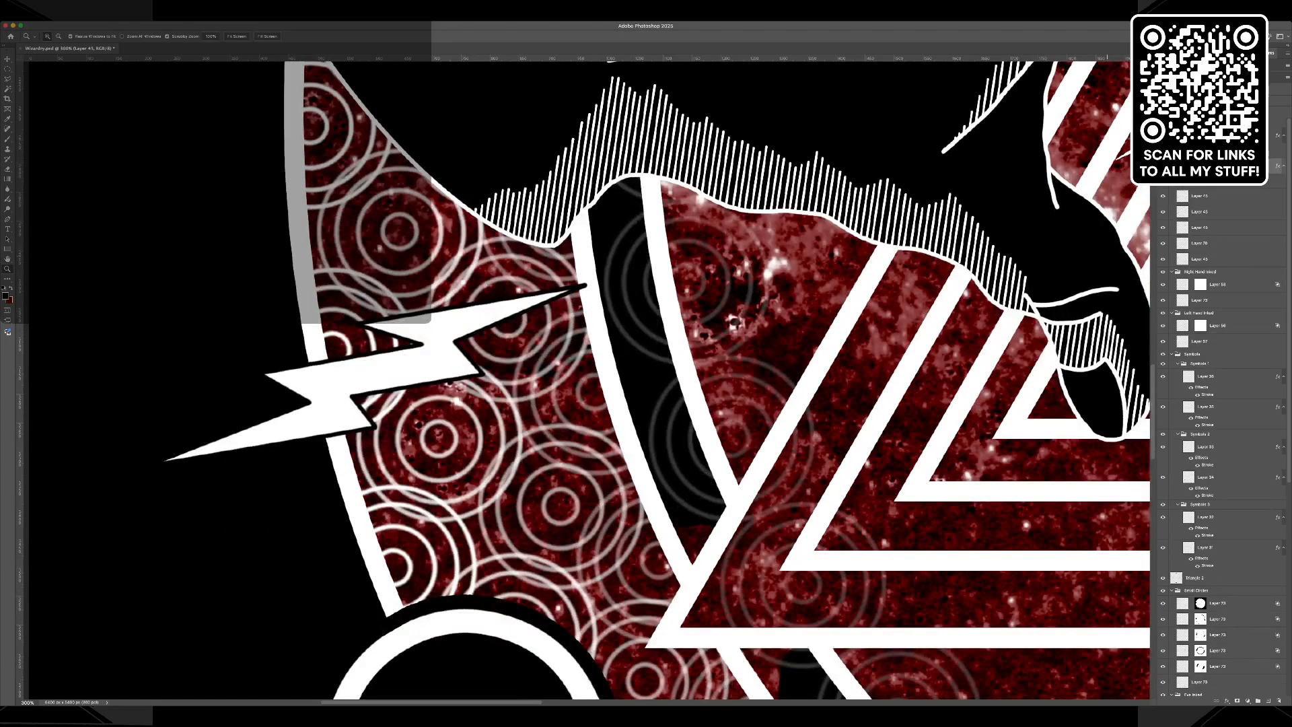
pyautogui.click(1212, 196)
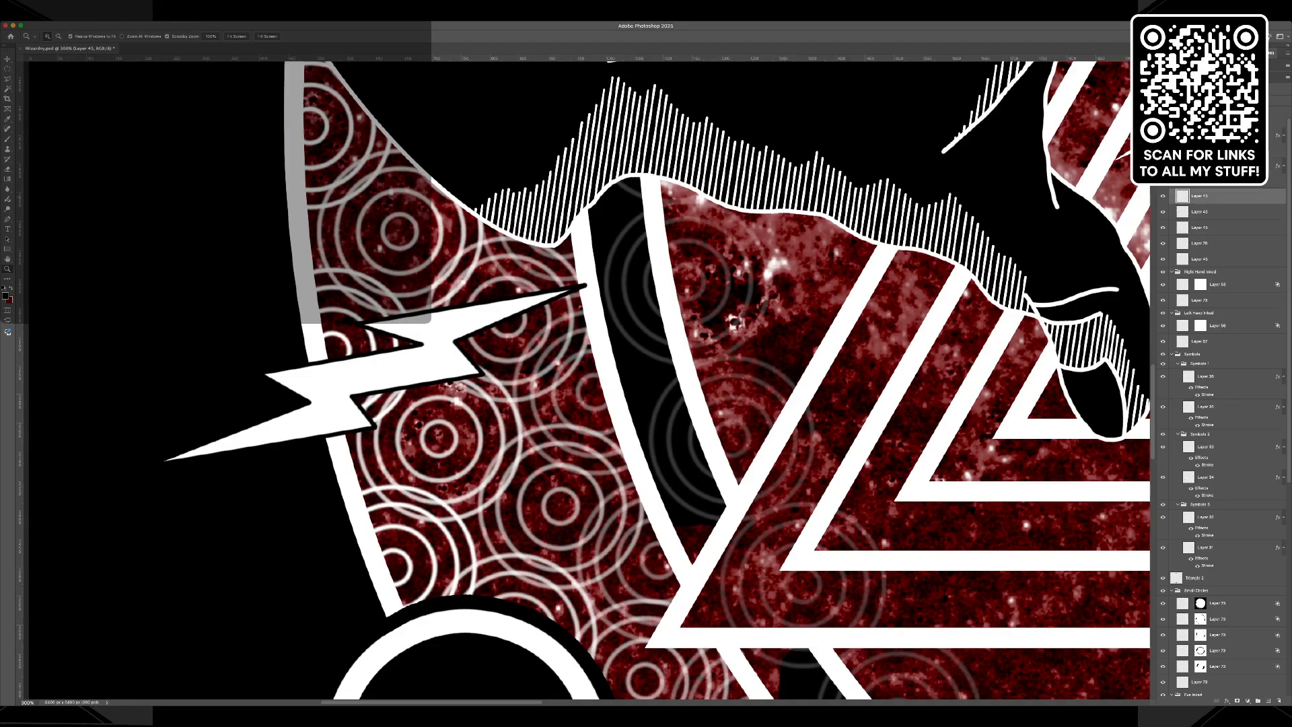
pyautogui.scroll(12, 659, 380)
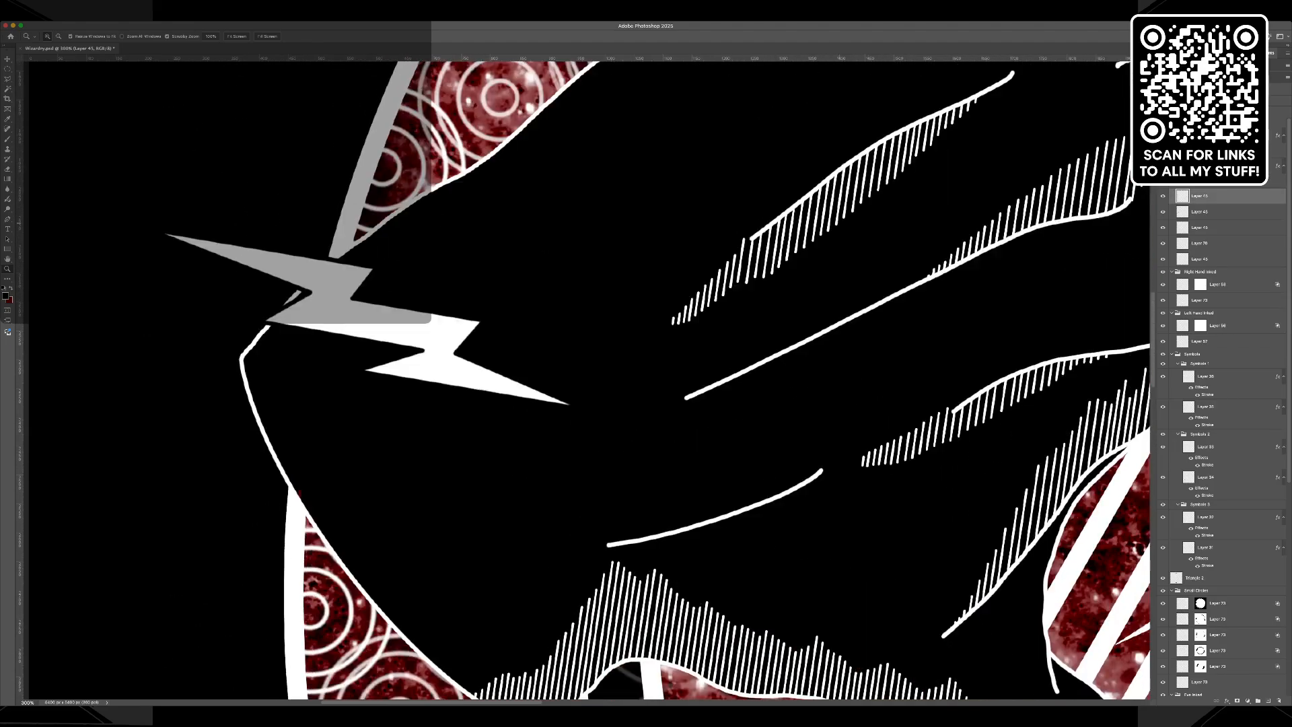
pyautogui.scroll(10, 660, 380)
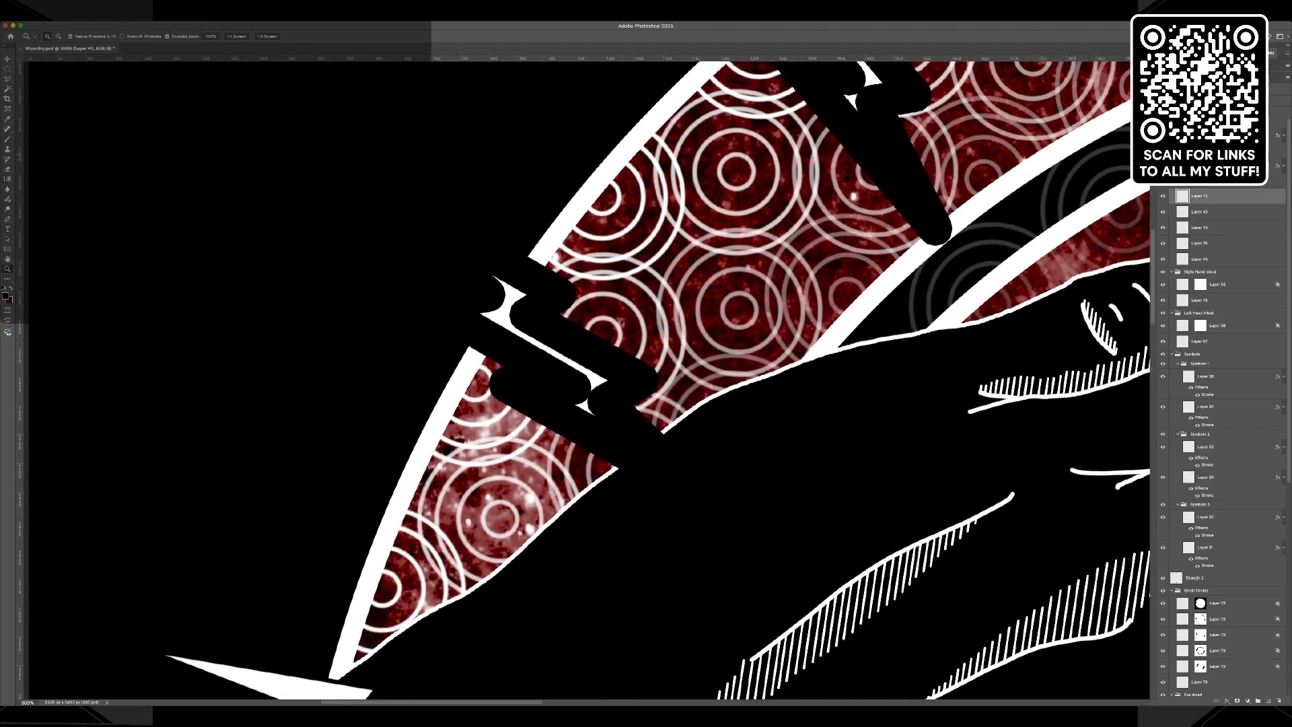
pyautogui.press('h')
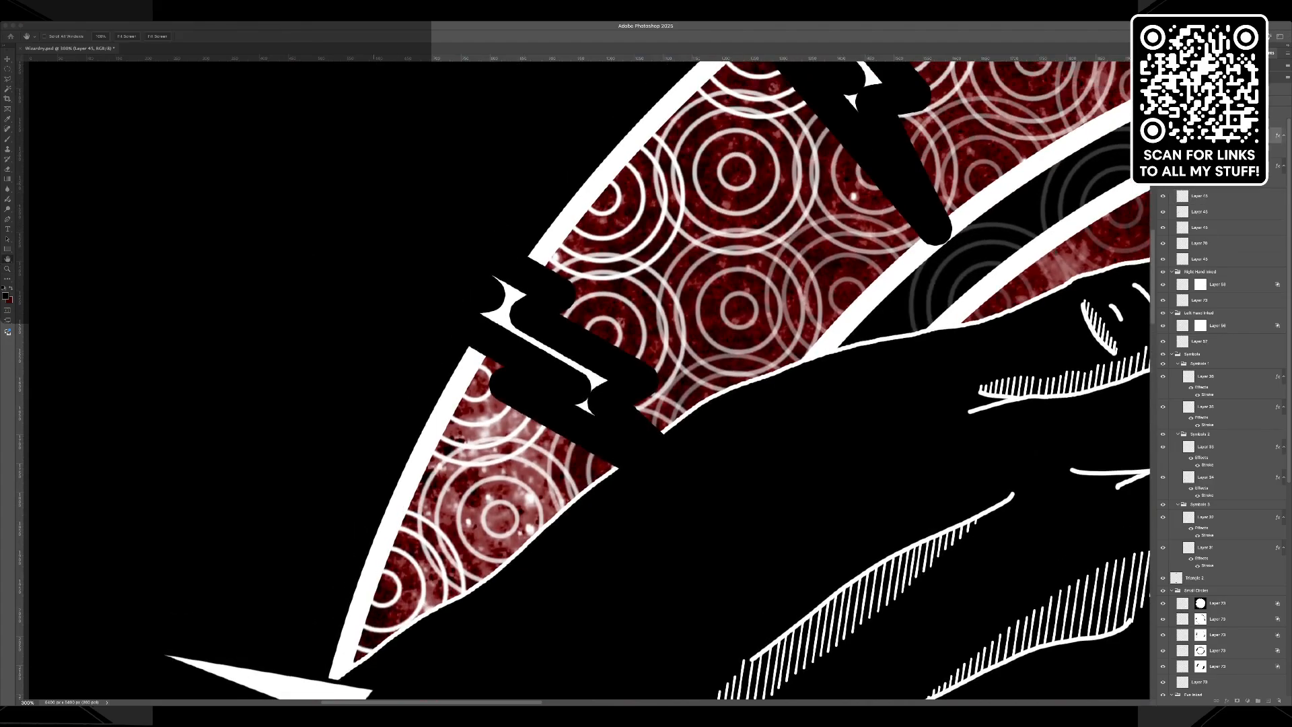
pyautogui.press('z')
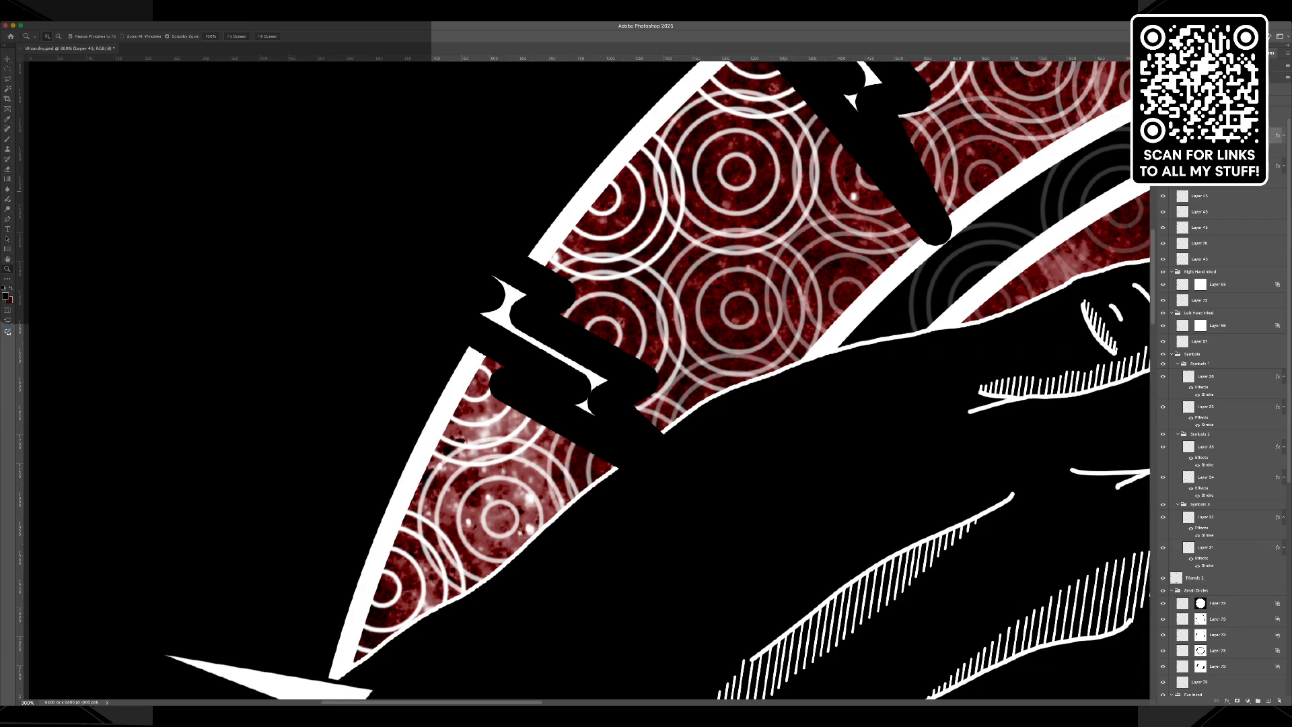
pyautogui.press('super+z')
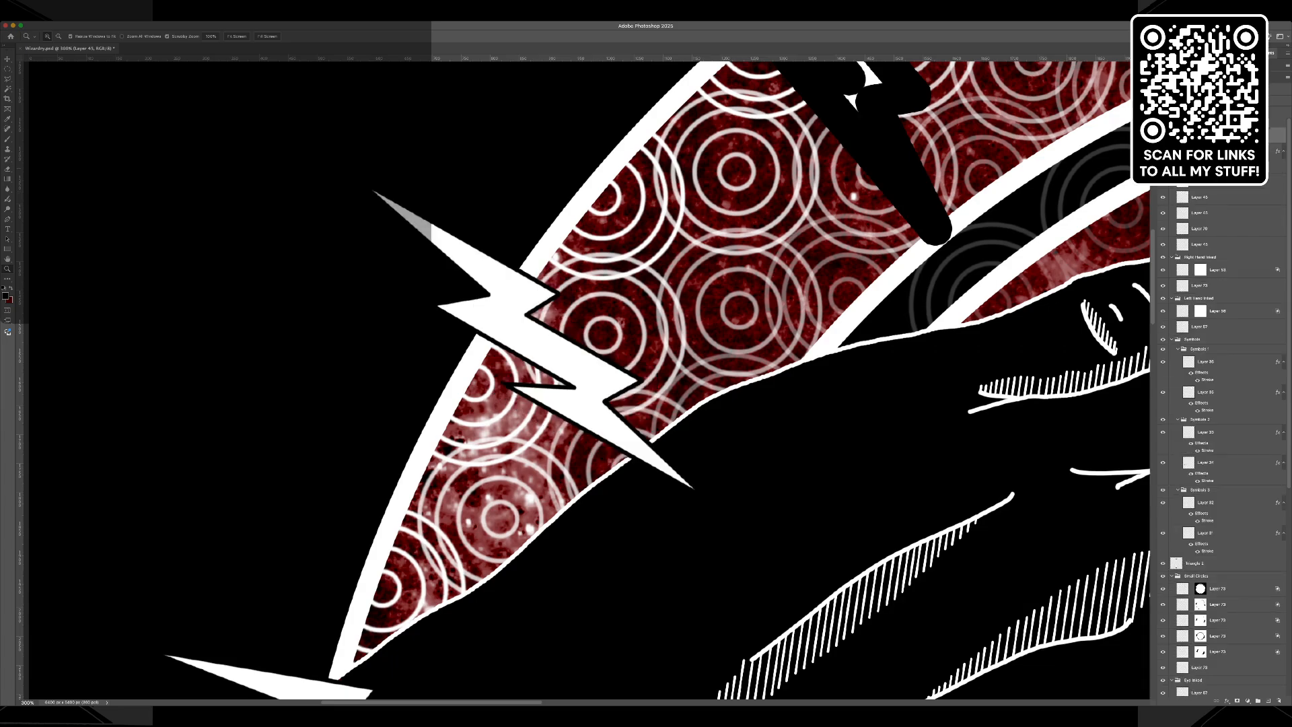
pyautogui.click(1225, 152)
pyautogui.press('super+z')
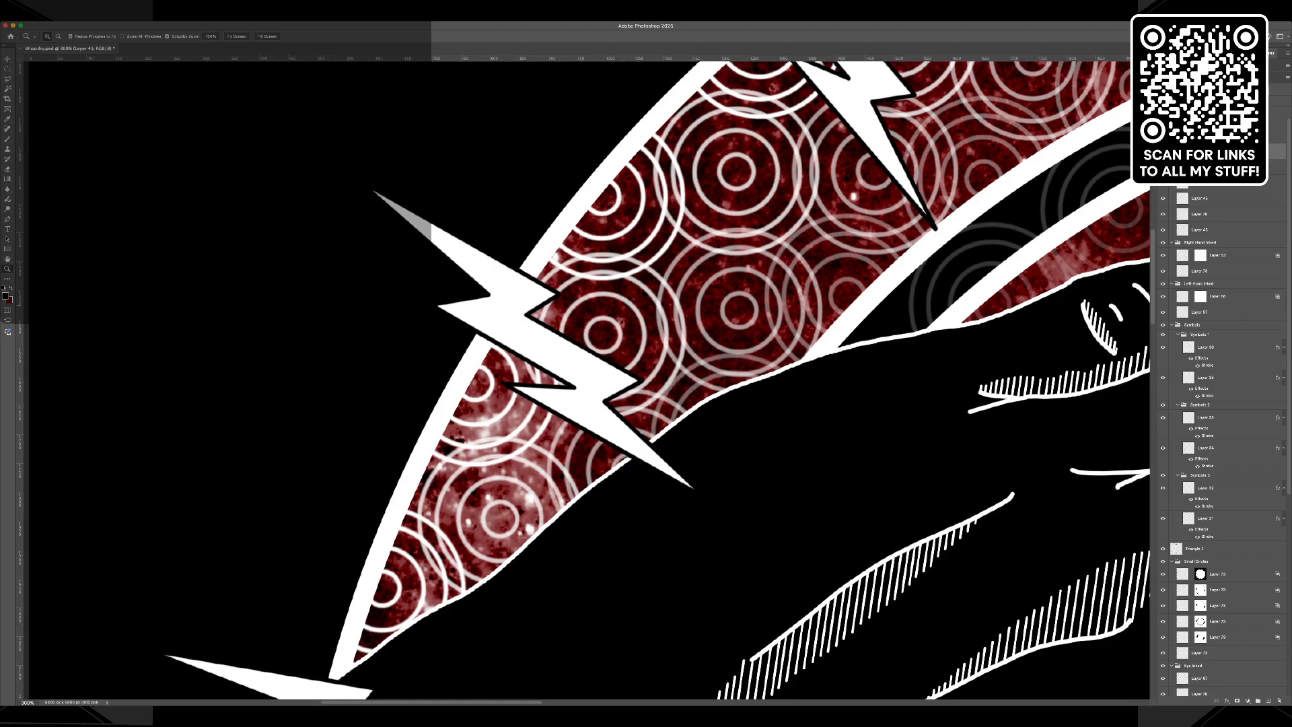
# Compare the lightning bolts with their white fill layer hidden and shown, and view the whole design.
pyautogui.click(1225, 231)
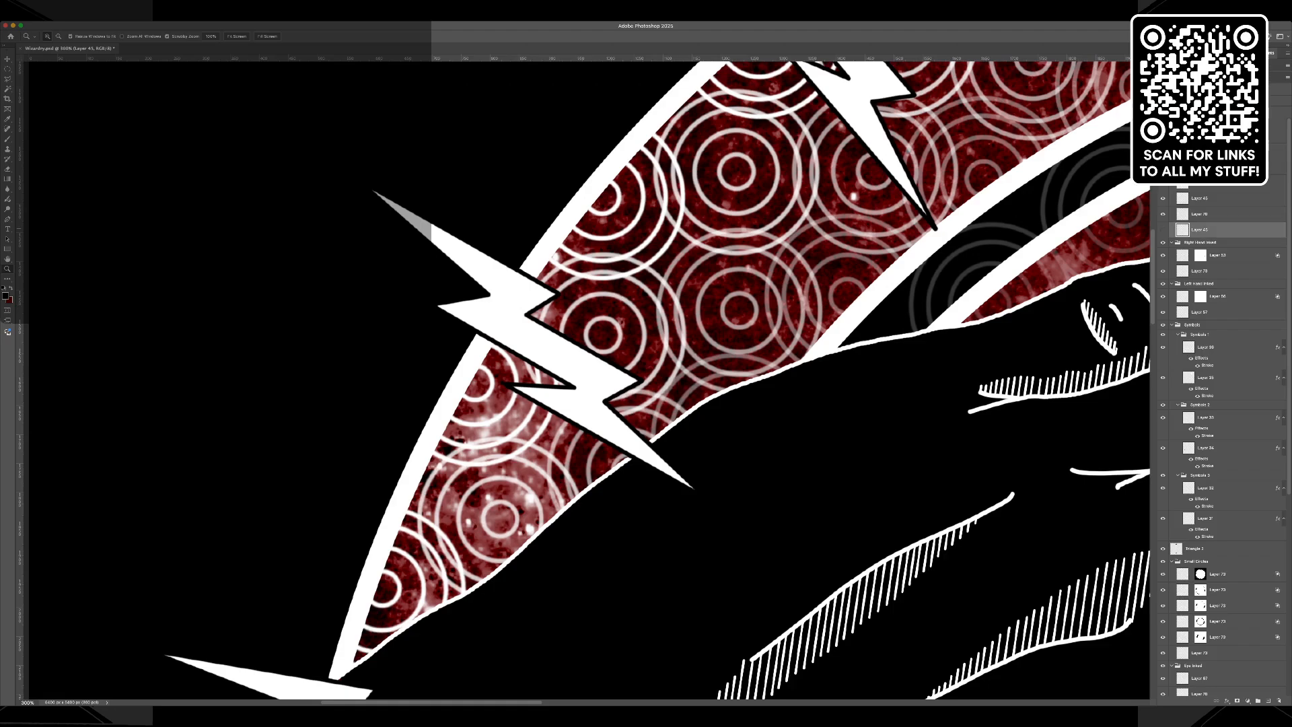
pyautogui.click(1163, 214)
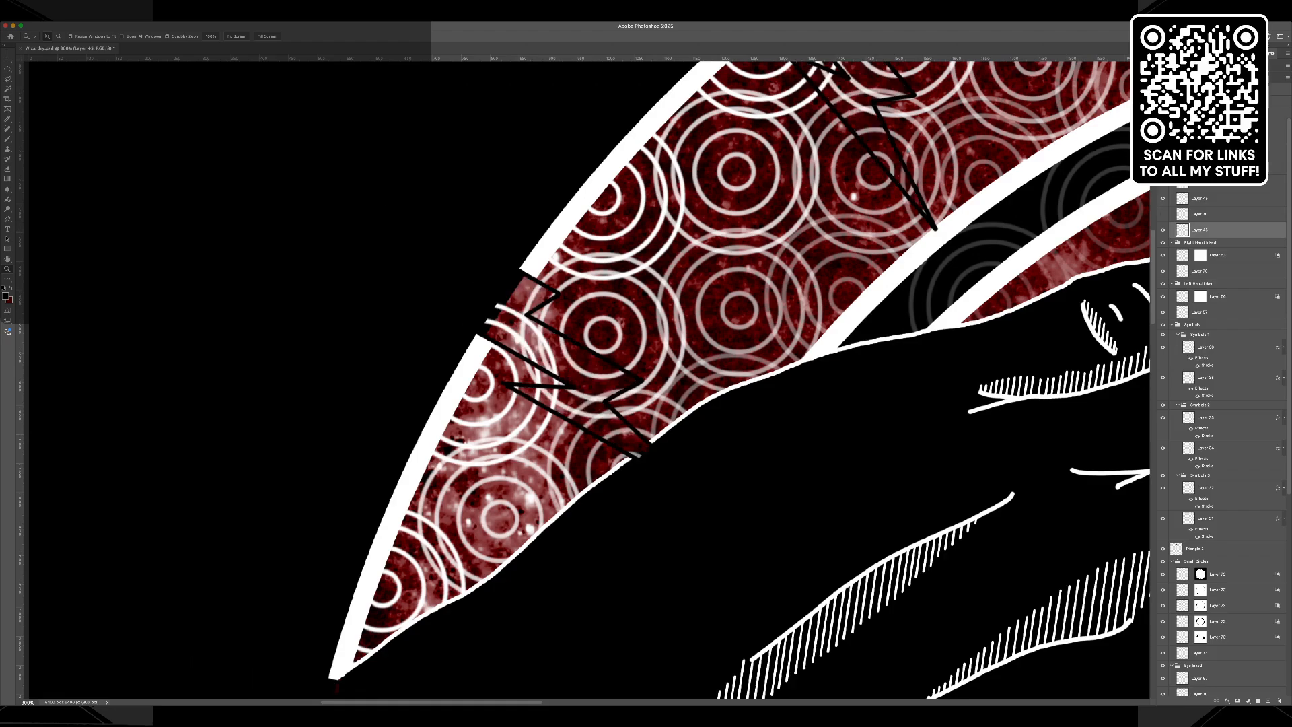
pyautogui.click(1163, 215)
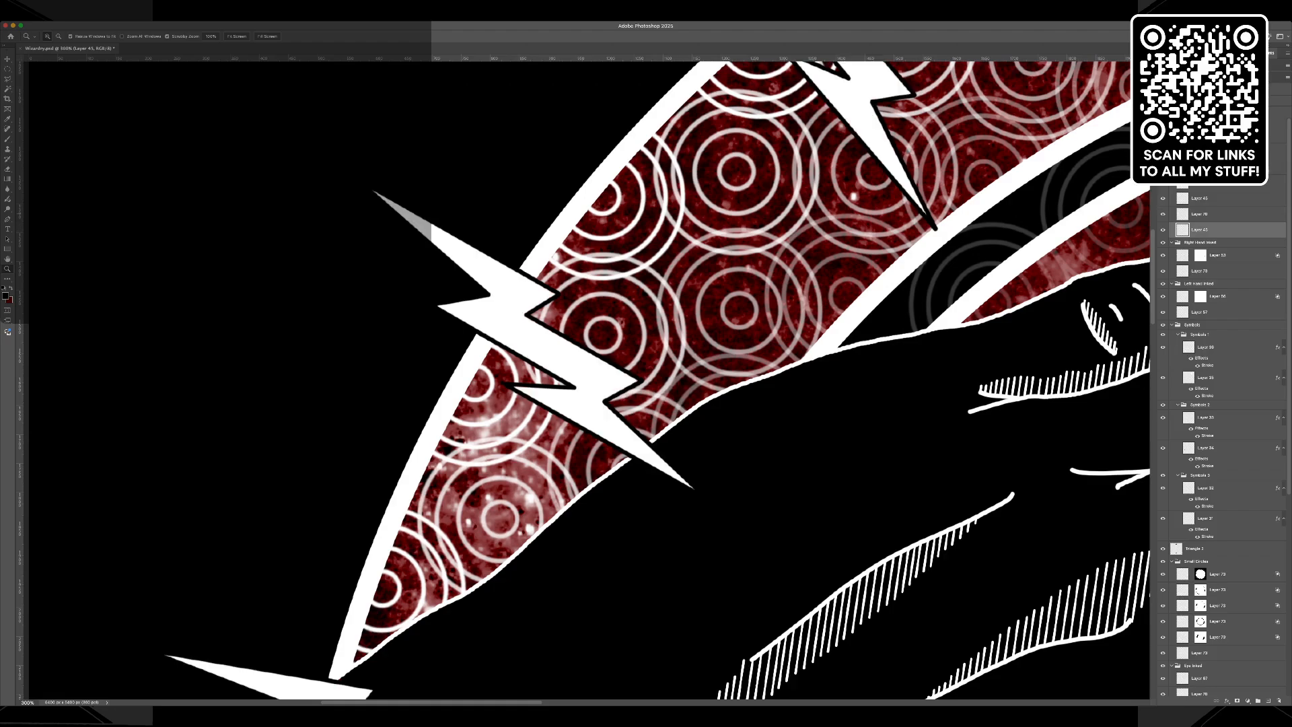
pyautogui.press('super+minus')
pyautogui.press('super+minus')
pyautogui.press('super+minus')
pyautogui.press('super+minus')
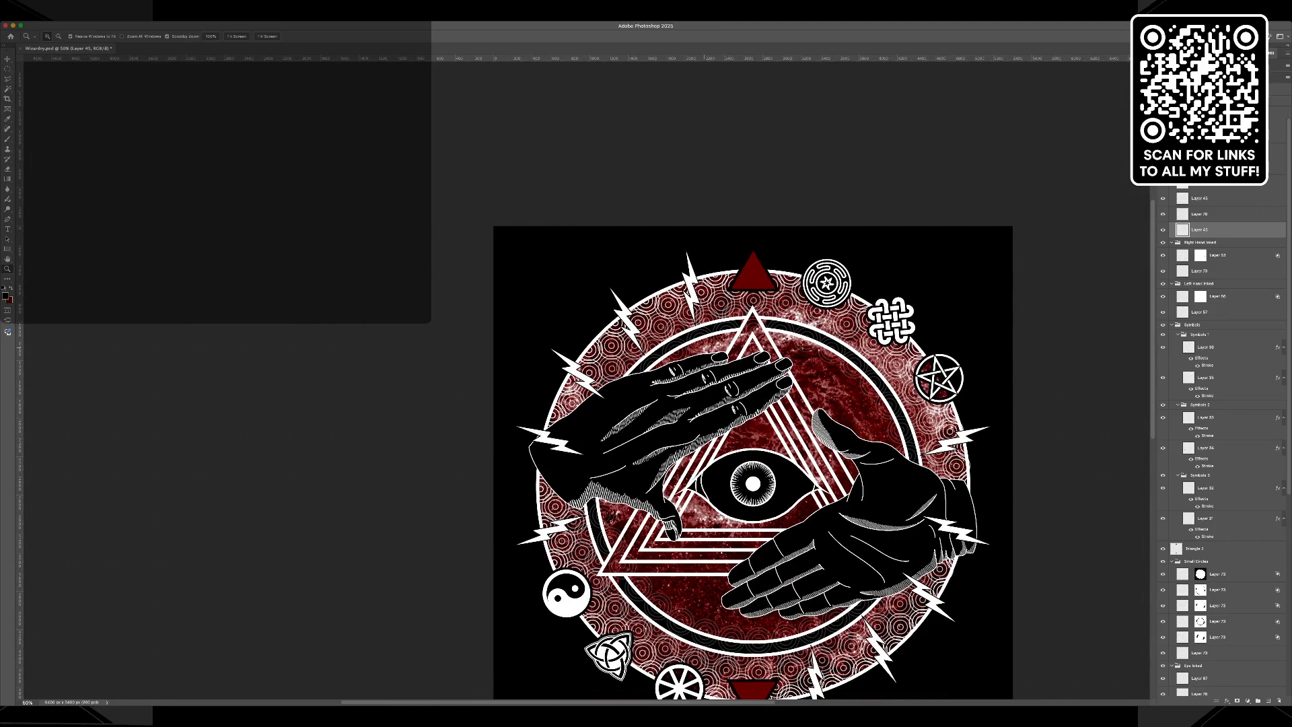
pyautogui.press('v')
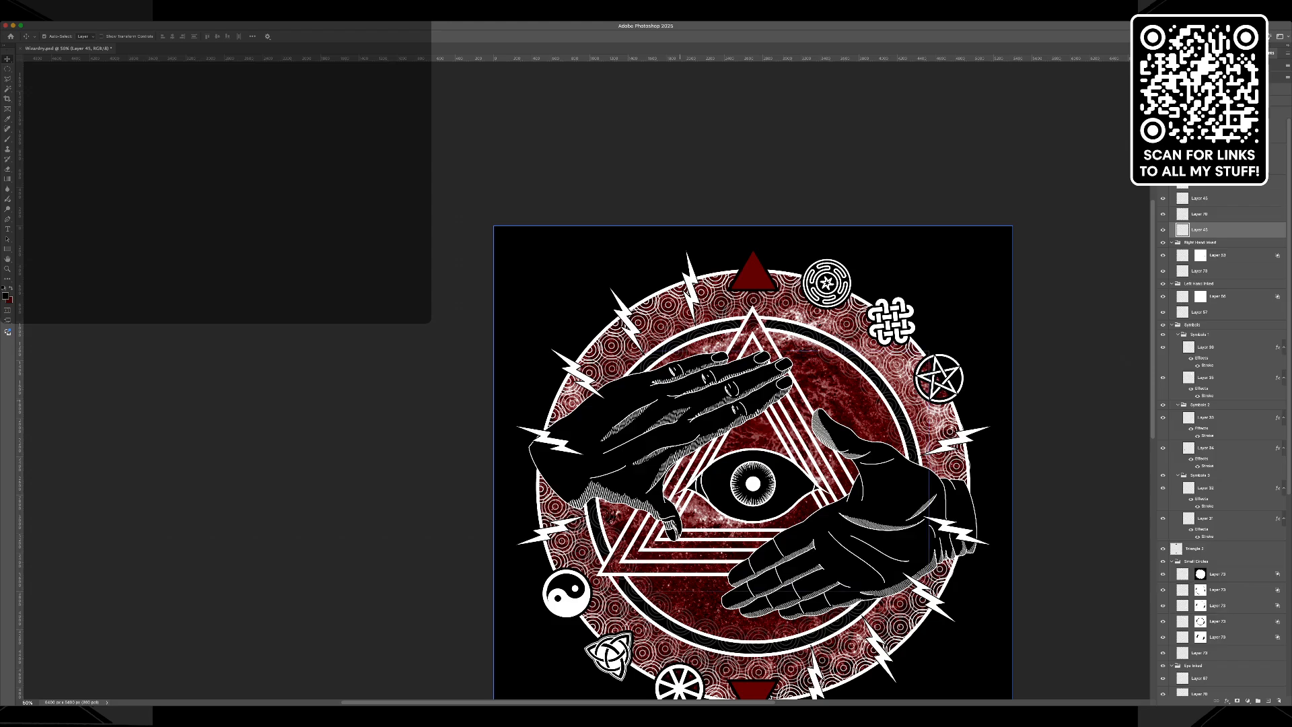
pyautogui.click(733, 391)
pyautogui.moveTo(733, 391); pyautogui.dragTo(795, 381)
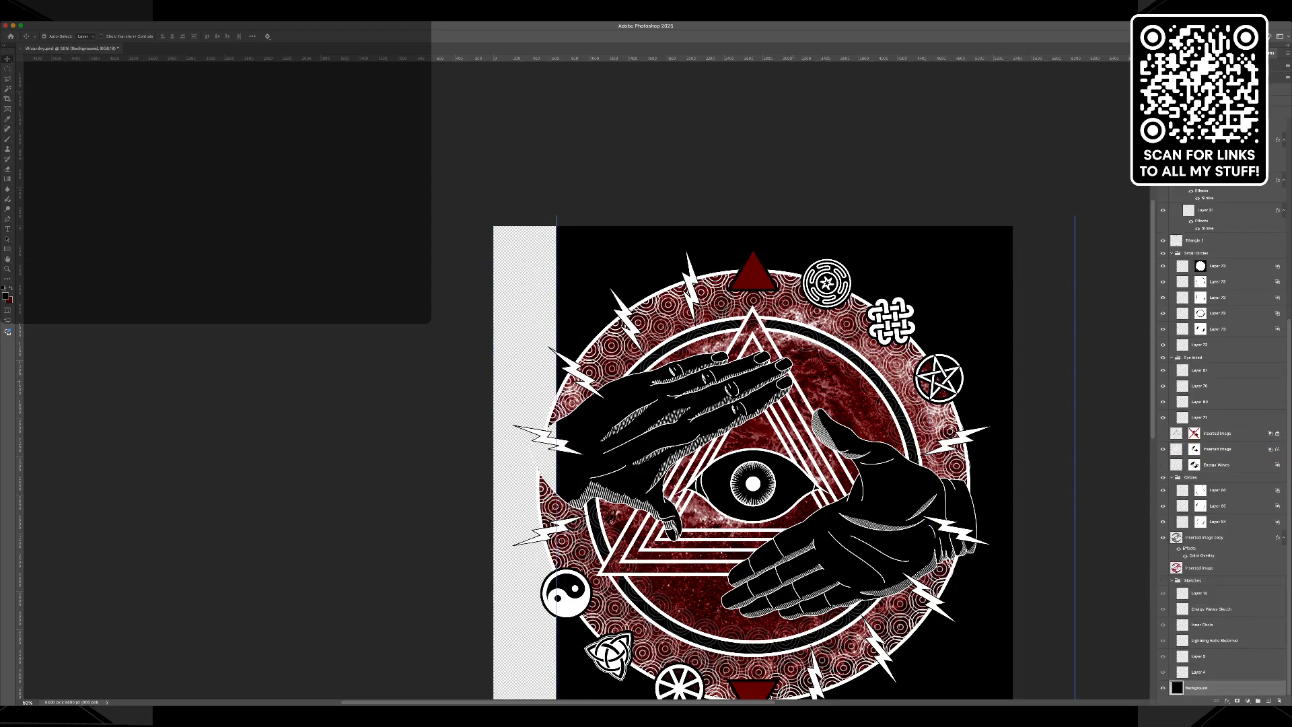
pyautogui.press('super+z')
pyautogui.press('super+z')
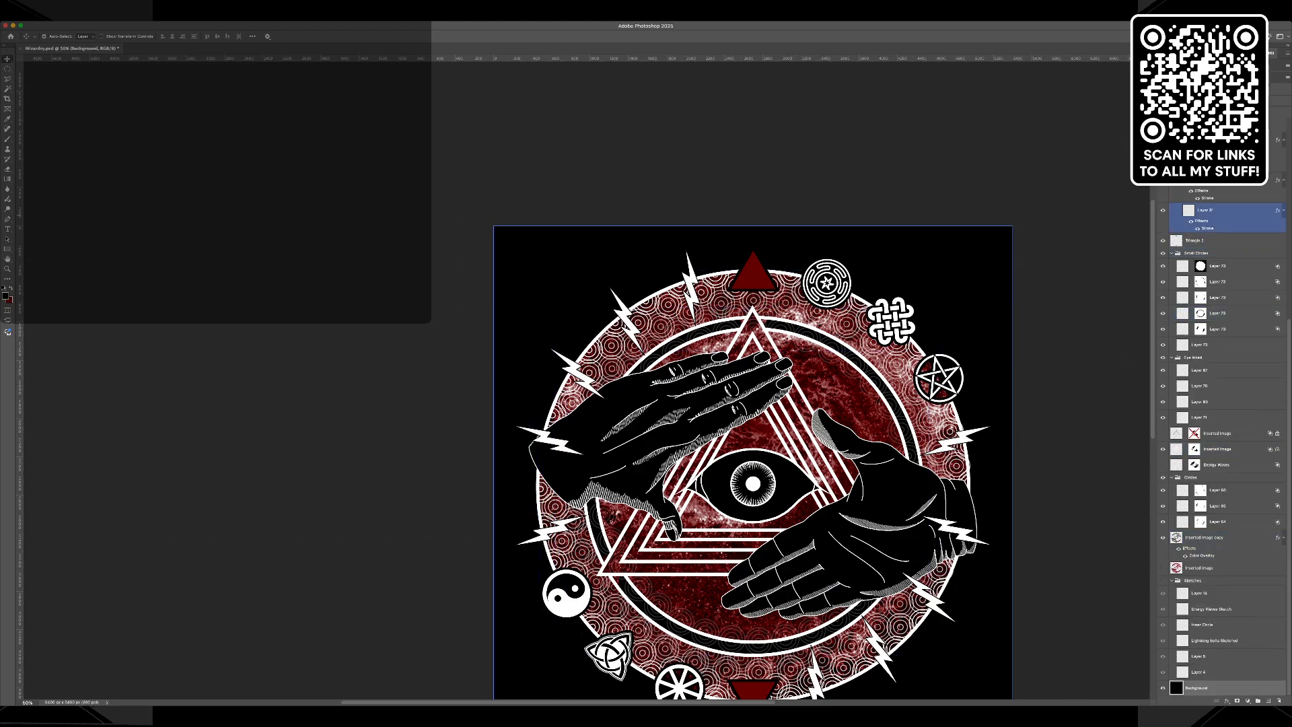
# Try a Free Transform on the layer directly beneath the white lightning bolts layer.
pyautogui.scroll(5, 1220, 269)
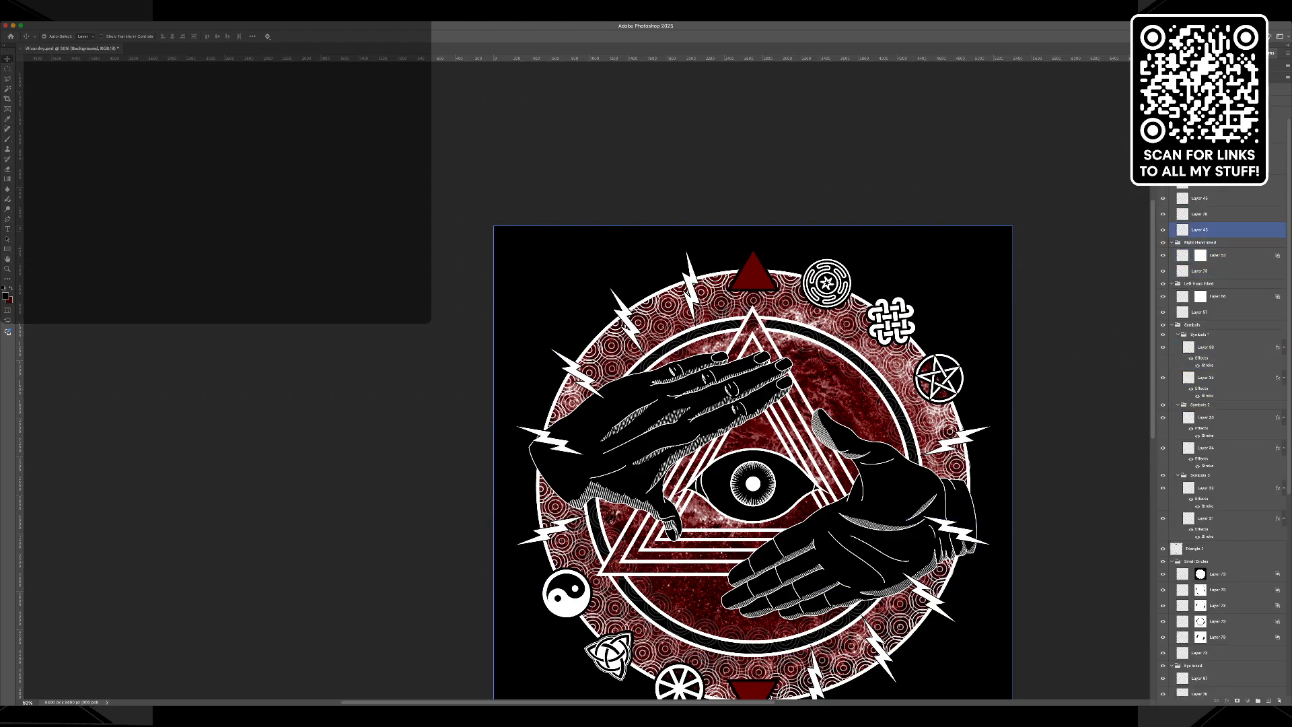
pyautogui.click(1219, 230)
pyautogui.press('super+t')
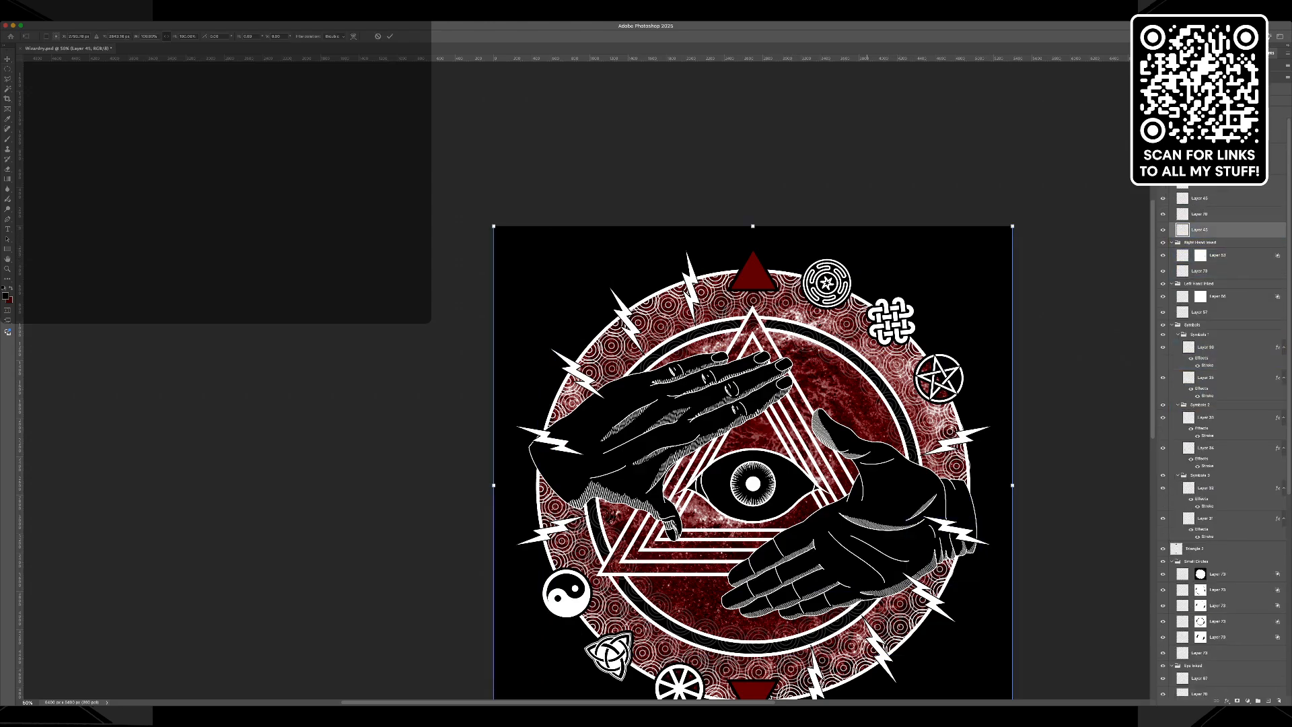
pyautogui.moveTo(930, 431); pyautogui.dragTo(859, 475)
pyautogui.press('Return')
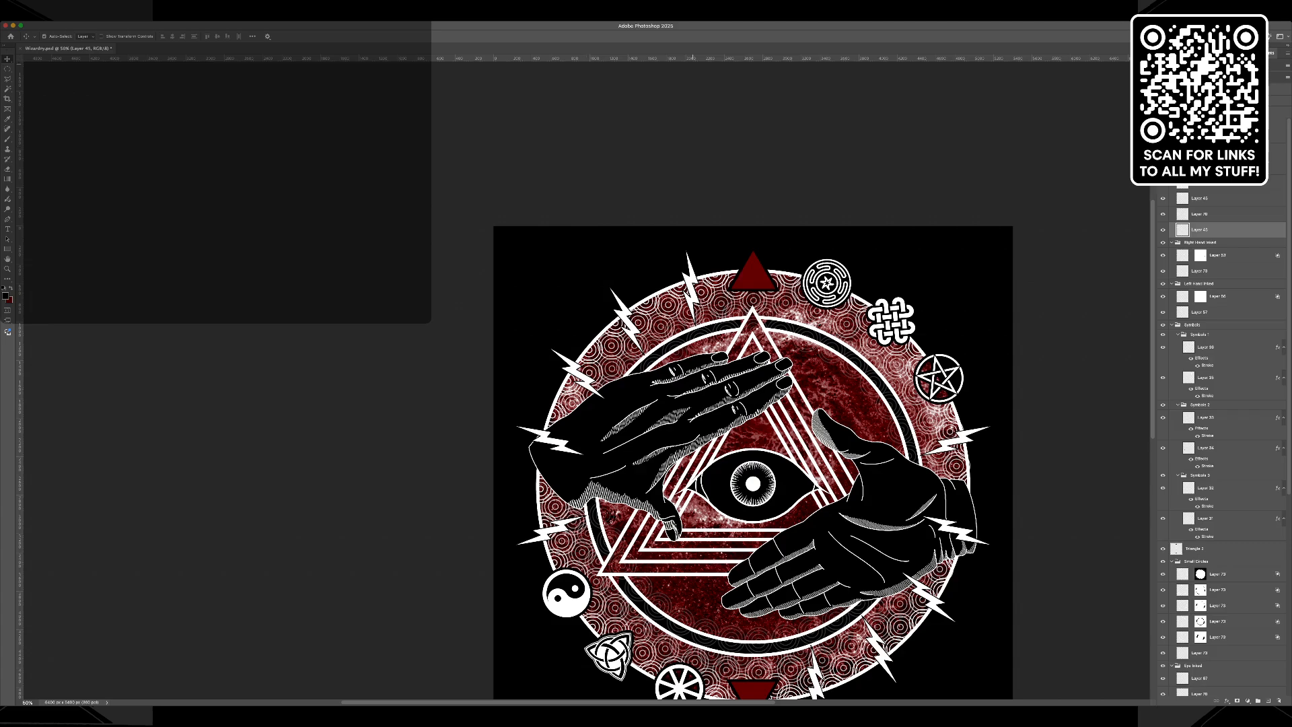
# Hide the white lightning bolts fill layer and try selecting the bolt outline layers above it together.
pyautogui.click(1163, 214)
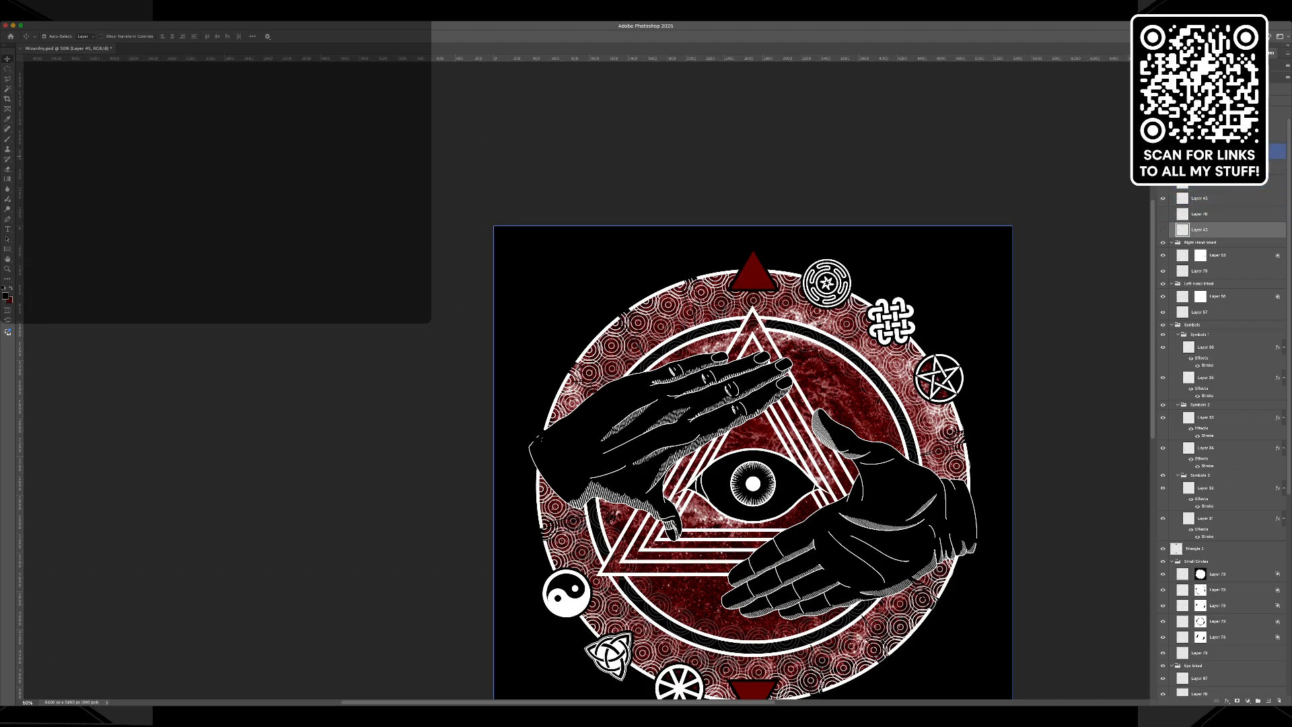
pyautogui.keyDown('shift'); pyautogui.click(1212, 136); pyautogui.keyUp('shift')
pyautogui.click(1212, 136)
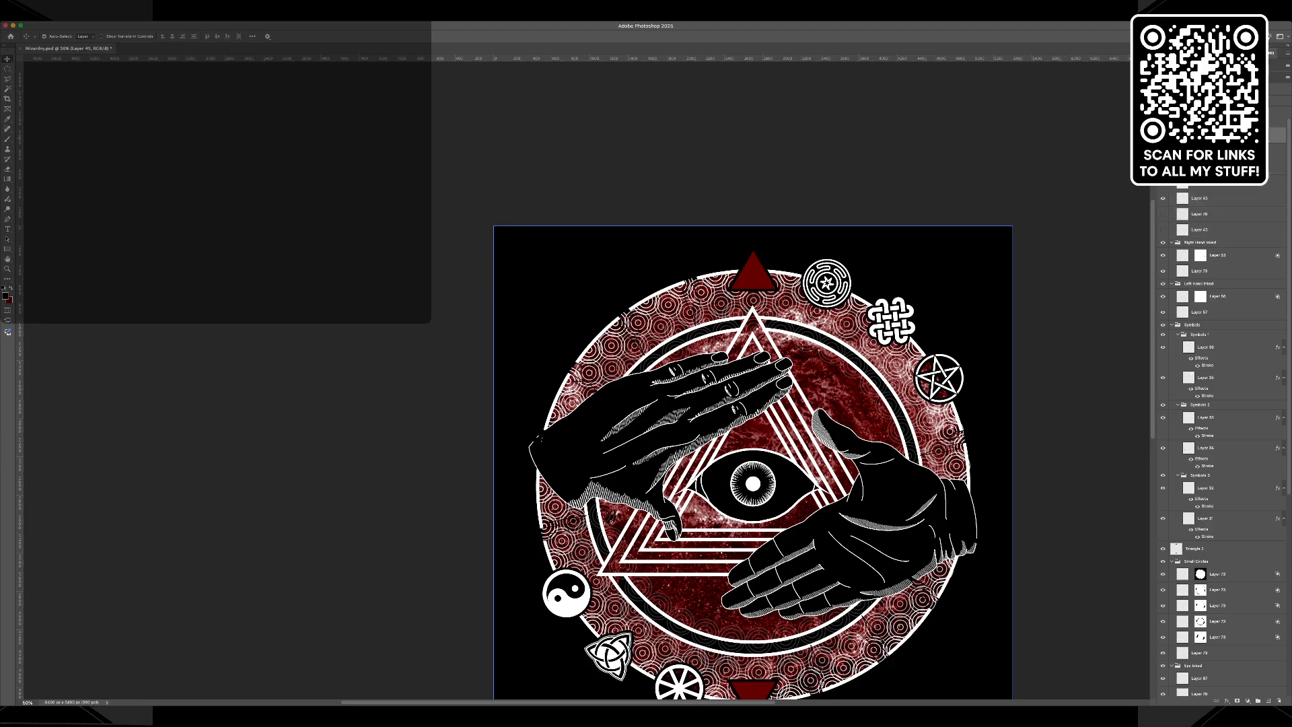
pyautogui.keyDown('shift'); pyautogui.click(1212, 199); pyautogui.keyUp('shift')
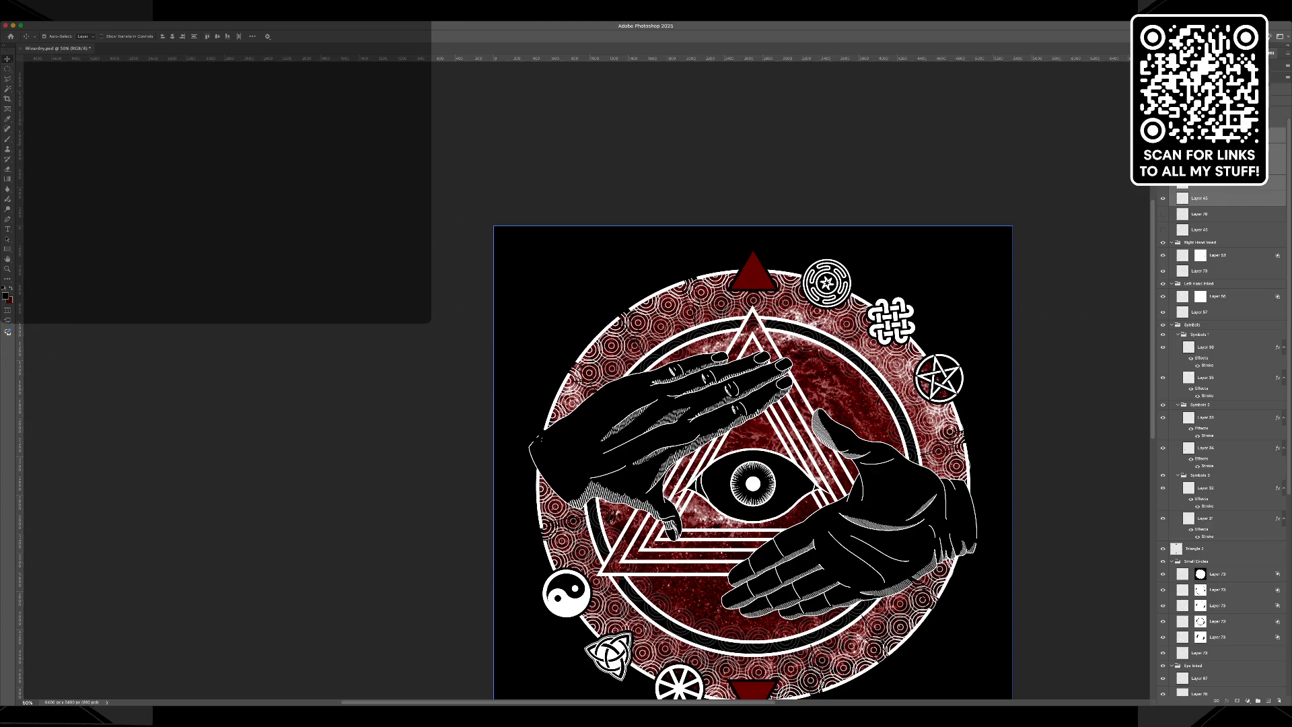
pyautogui.click(1212, 136)
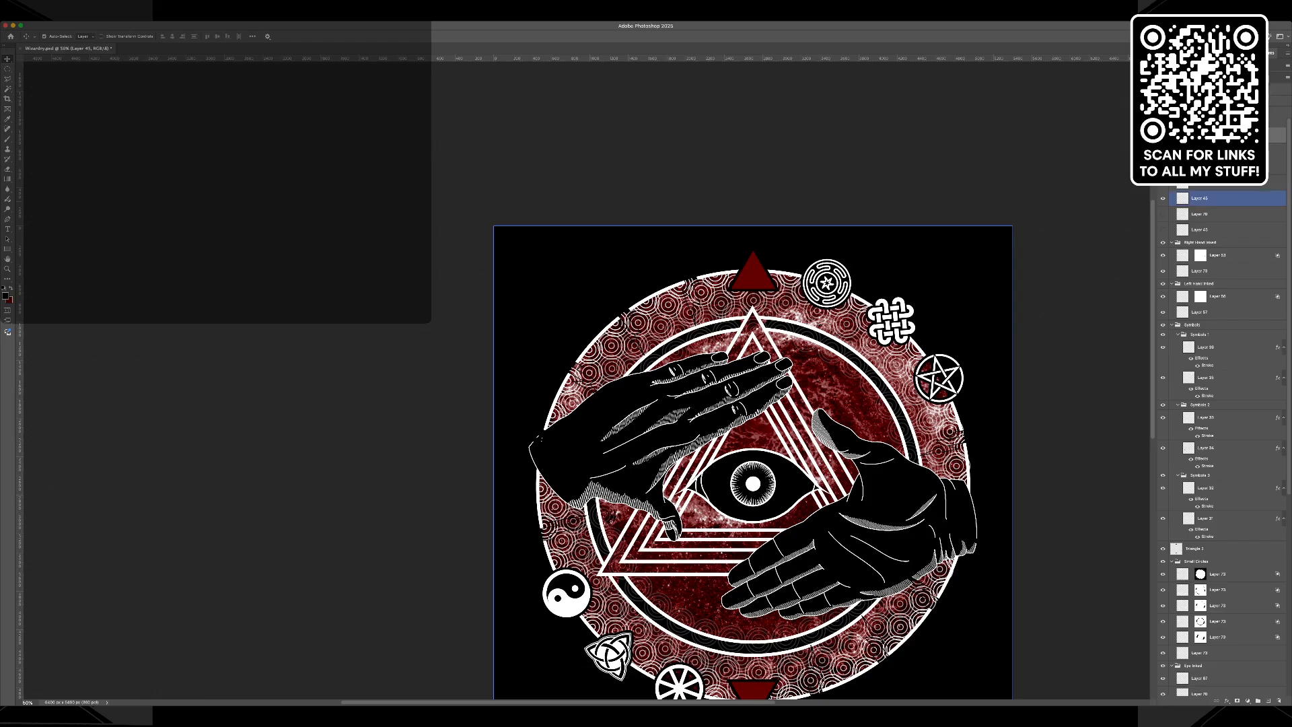
pyautogui.keyDown('shift'); pyautogui.click(1221, 198); pyautogui.keyUp('shift')
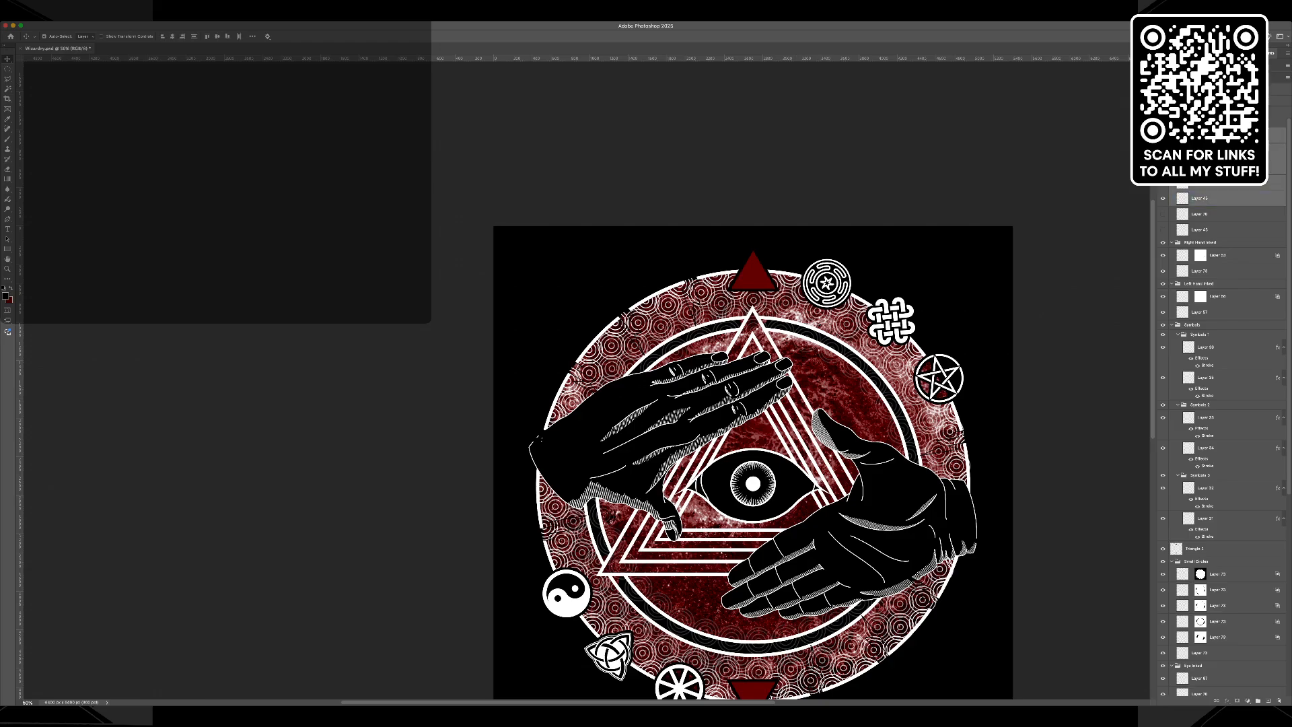
pyautogui.click(824, 269)
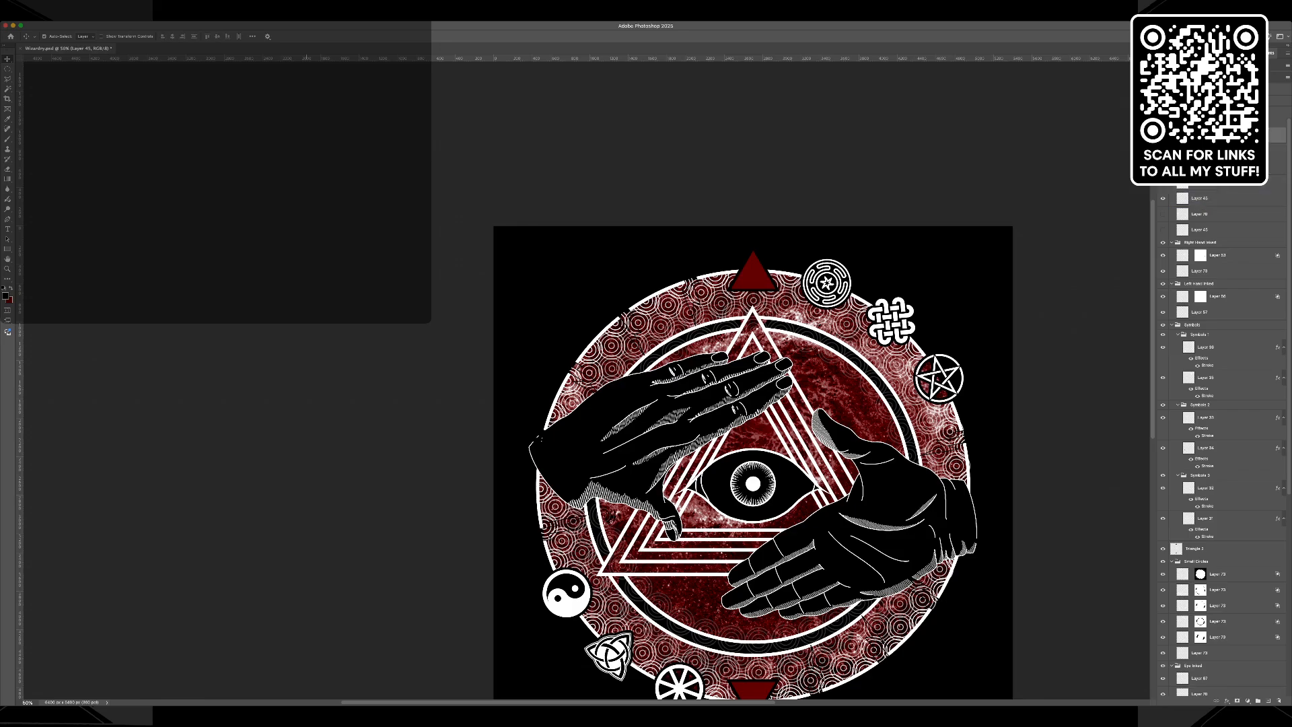
# Show the hidden lightning outline layers one by one and invert each layer's colour to white.
pyautogui.click(1163, 135)
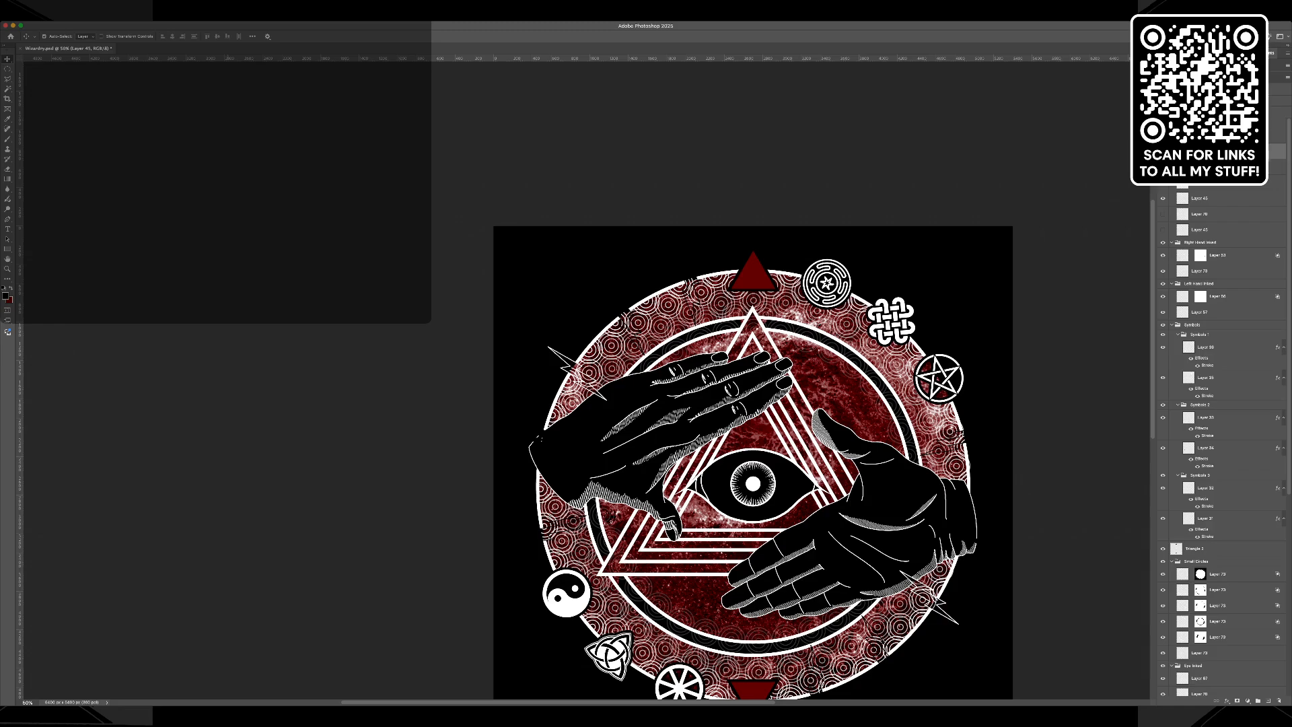
pyautogui.click(1163, 166)
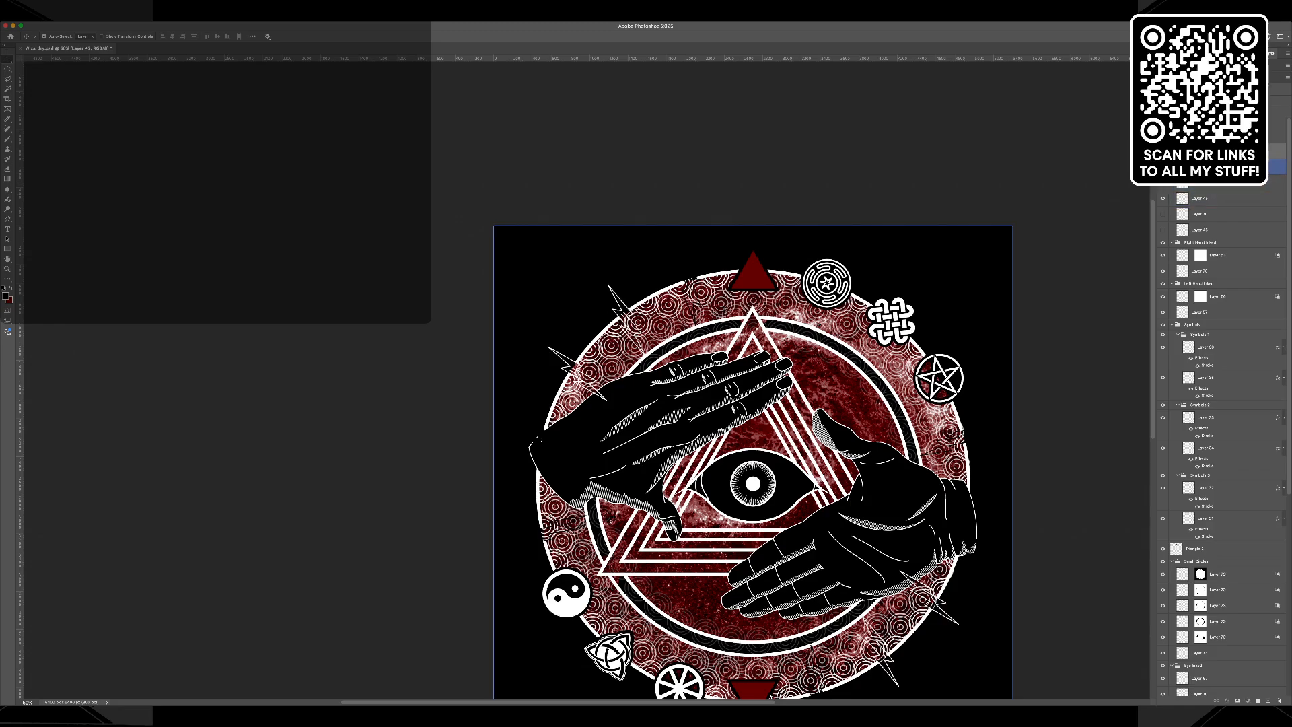
pyautogui.click(1202, 167)
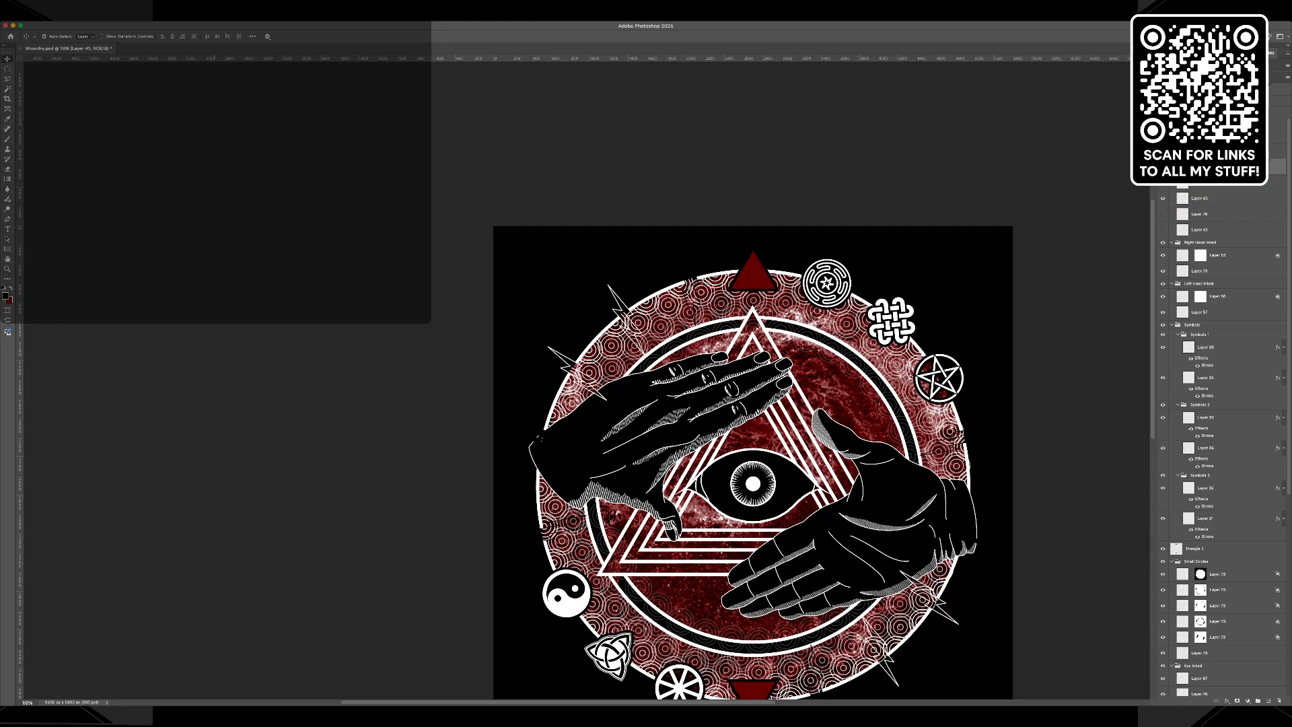
pyautogui.click(1163, 183)
pyautogui.click(1201, 182)
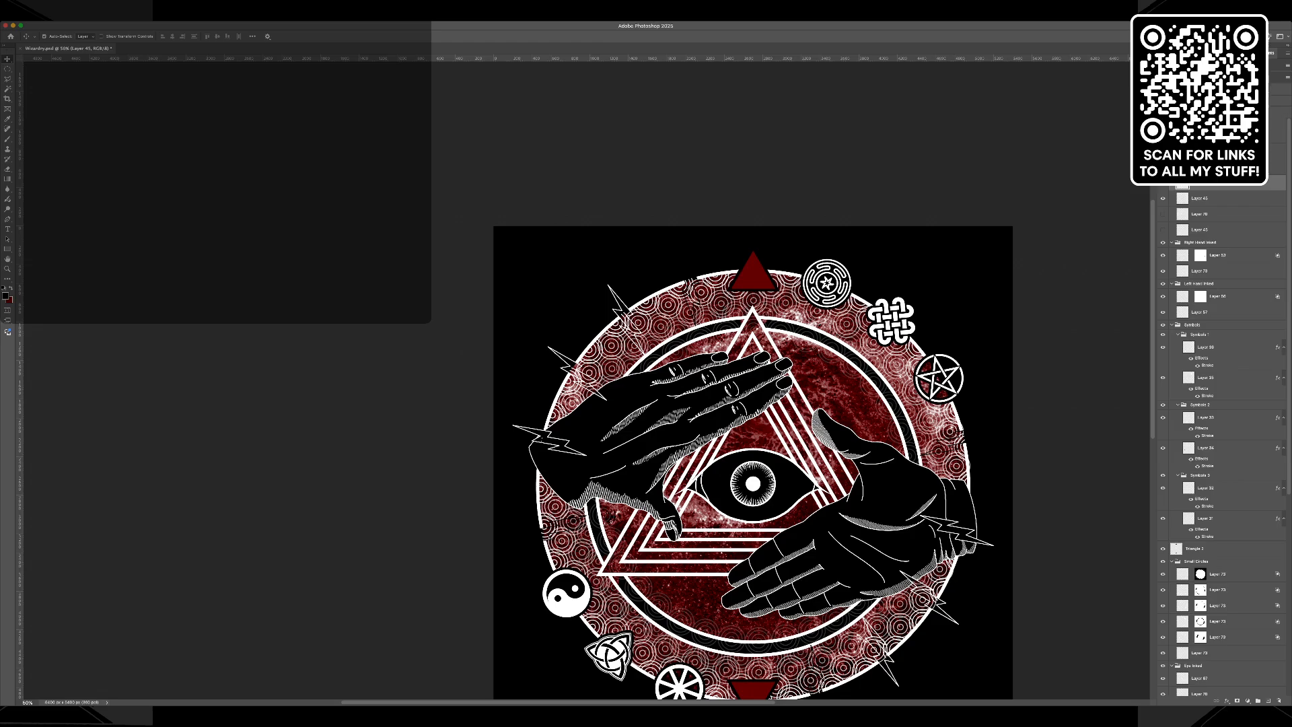
pyautogui.press('super+i')
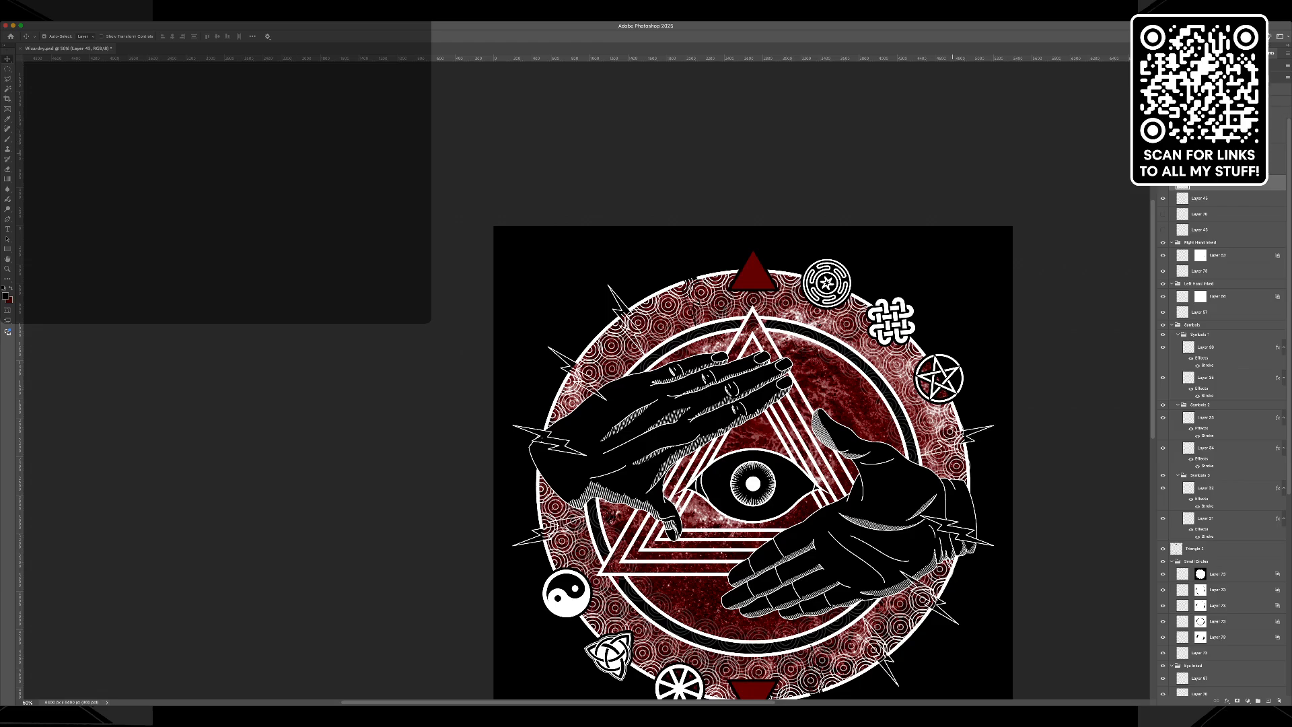
pyautogui.click(1202, 199)
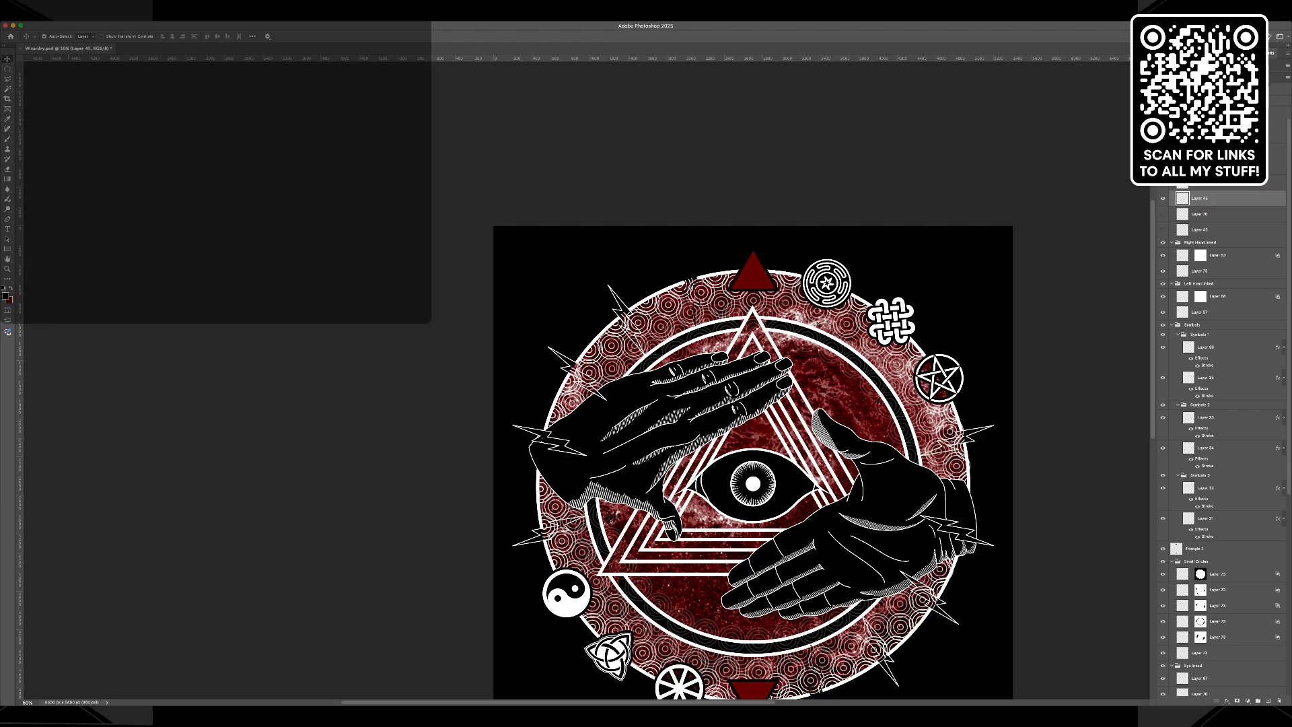
pyautogui.press('super+i')
# Select the interiors of the uppermost bolt and its lower counterpart with the Magic Wand, and inspect the upper bolt's selection edge up close.
pyautogui.press('w')
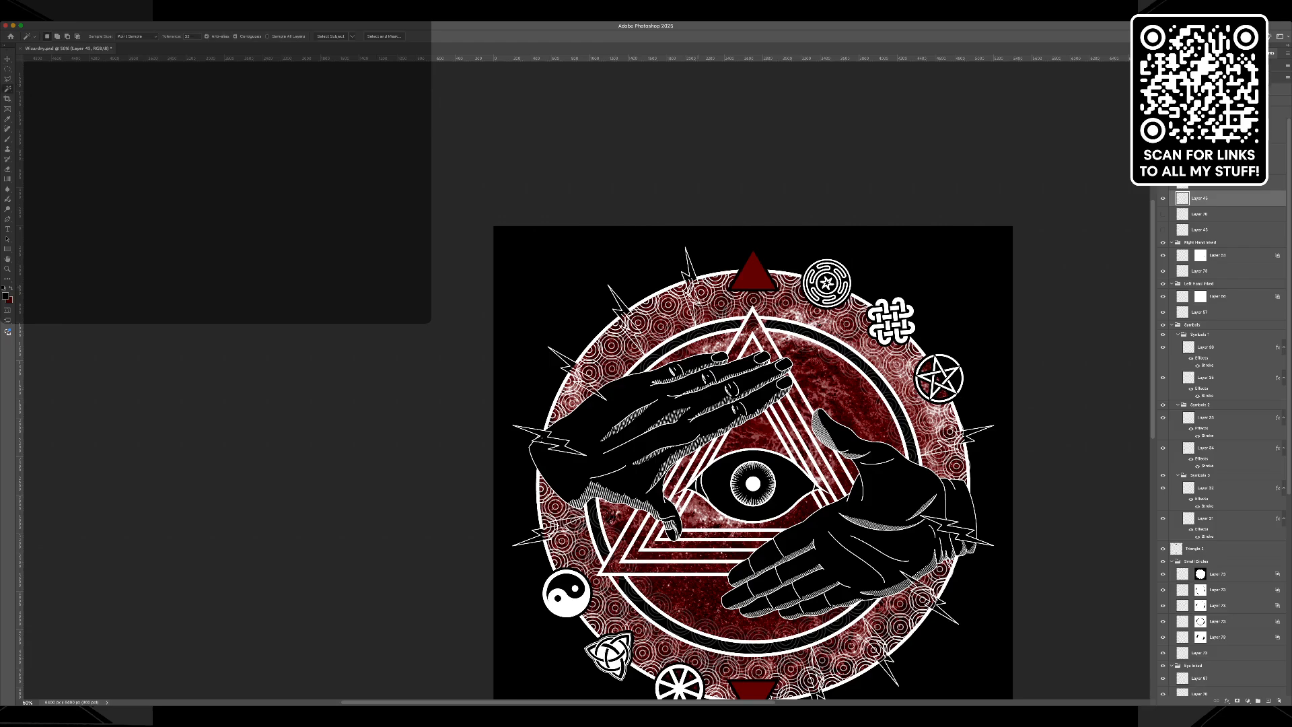
pyautogui.click(689, 276)
pyautogui.scroll(-1, 799, 471)
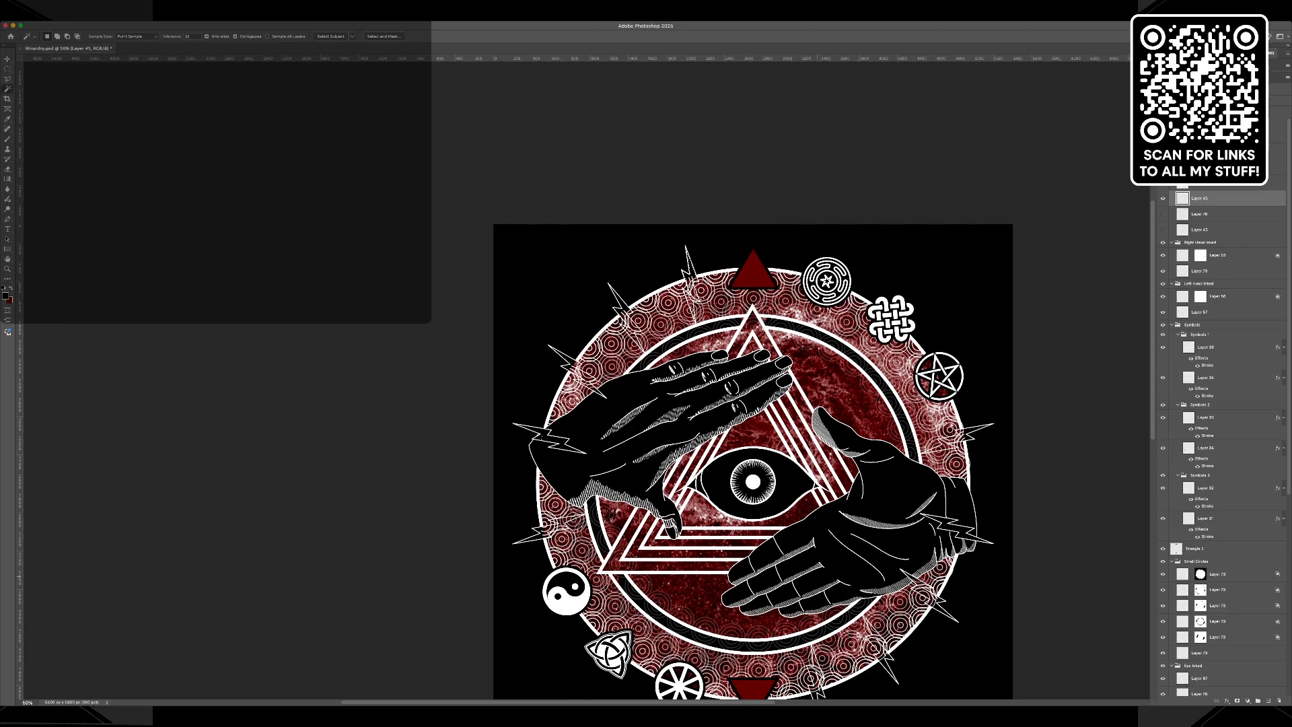
pyautogui.keyDown('shift'); pyautogui.click(814, 672); pyautogui.keyUp('shift')
pyautogui.press('z')
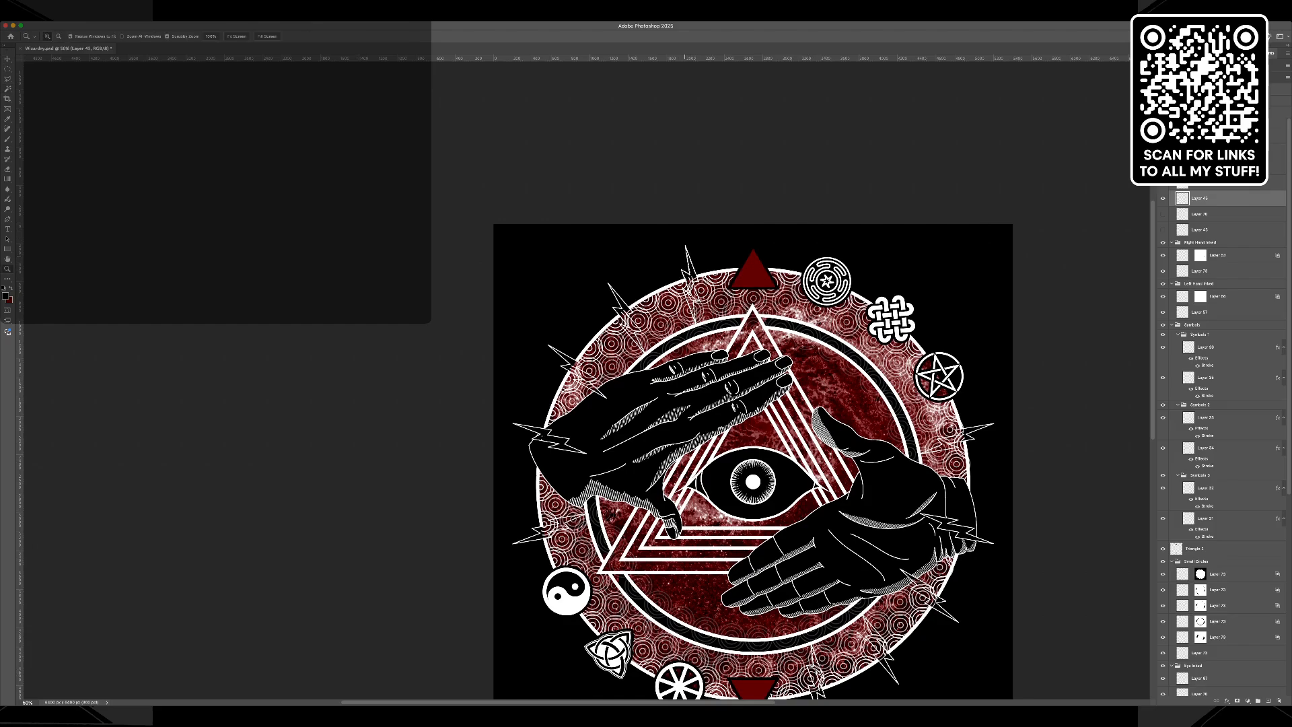
pyautogui.click(687, 258)
pyautogui.click(687, 259)
pyautogui.click(687, 259)
pyautogui.click(686, 258)
pyautogui.click(687, 259)
pyautogui.click(687, 259)
pyautogui.click(686, 258)
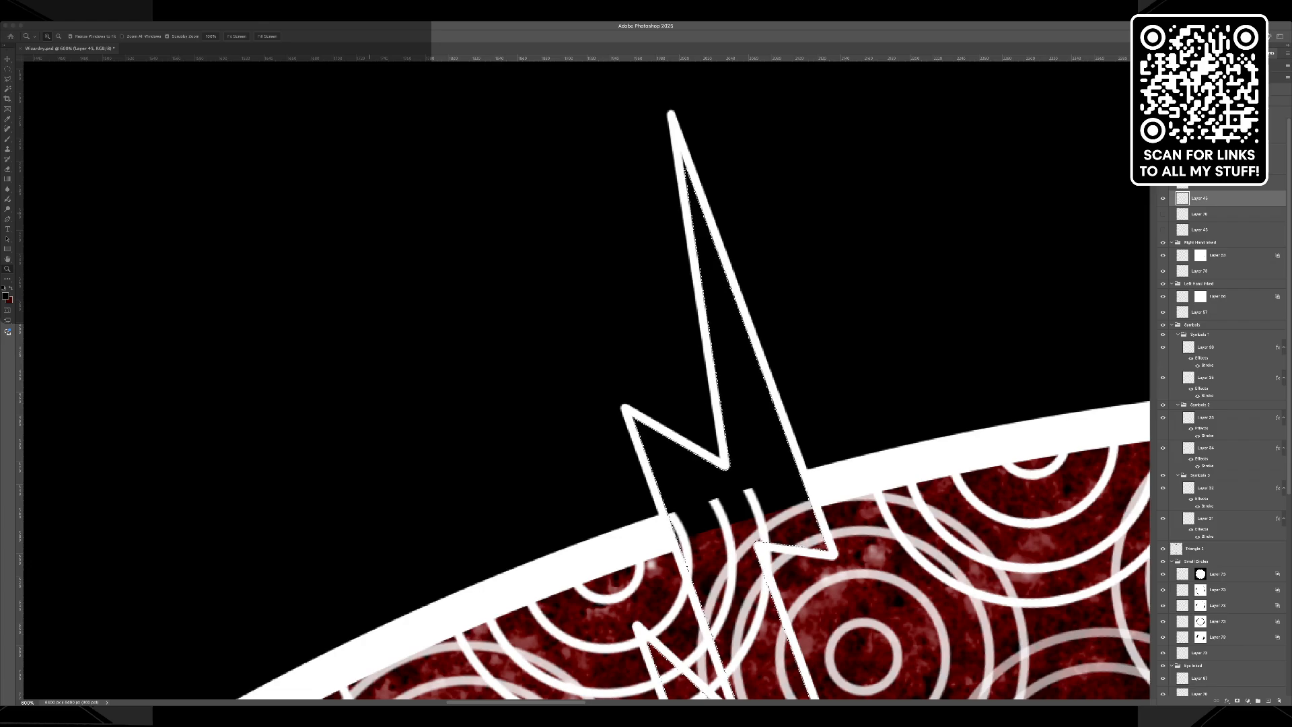
# Expand the selection into the bolt outlines and add the upper bolt's narrow tips to it with the Polygonal Lasso.
pyautogui.press('l')
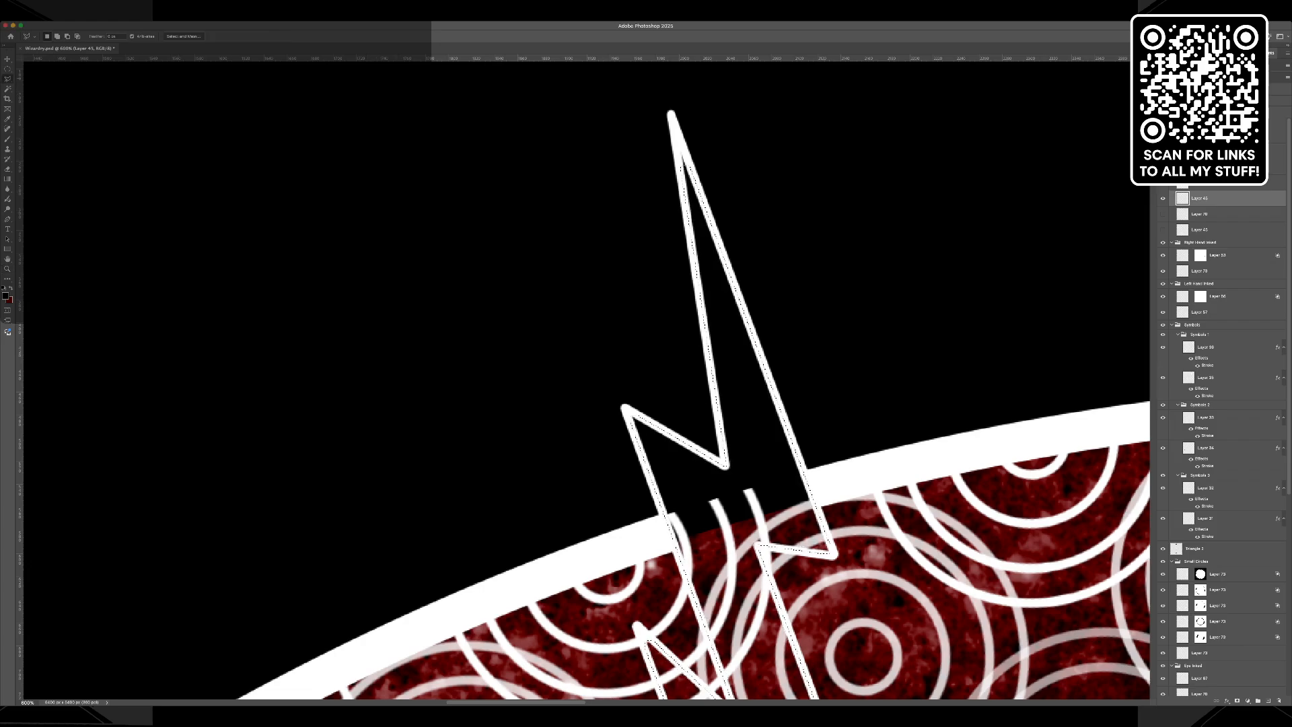
pyautogui.press('shift')
pyautogui.scroll(-4, 764, 377)
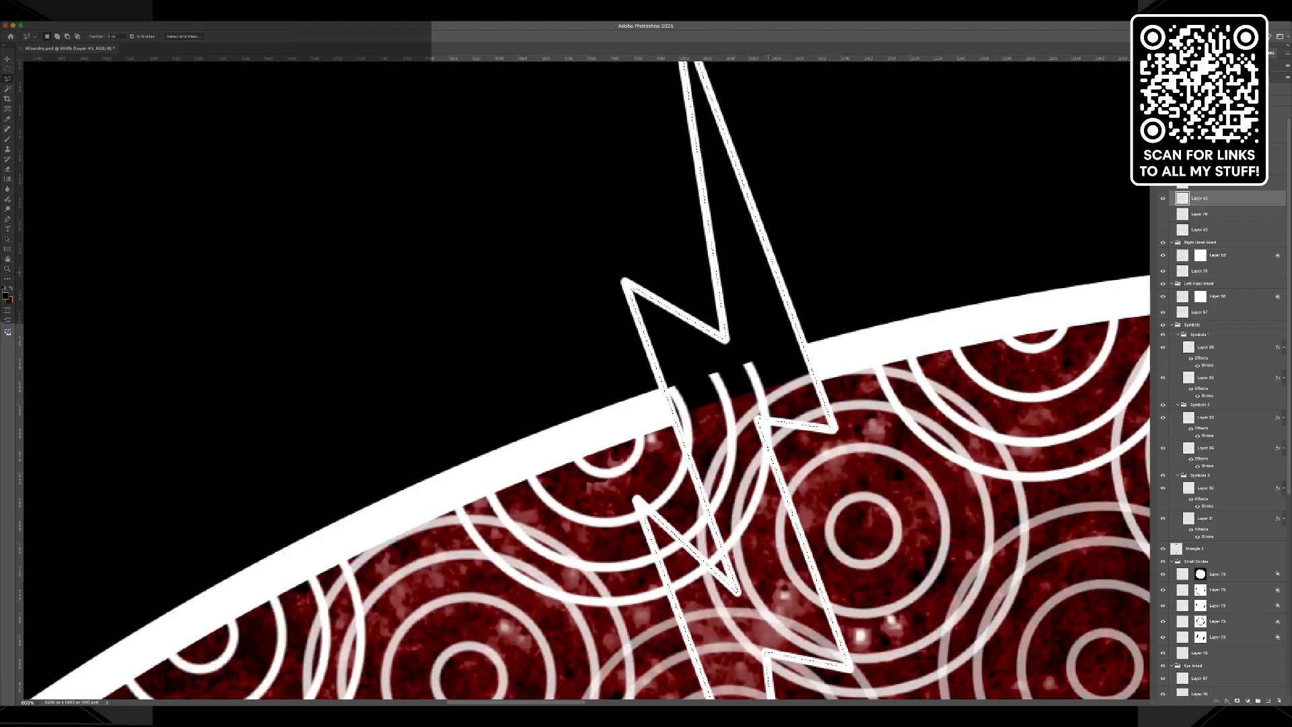
pyautogui.scroll(-15, 791, 377)
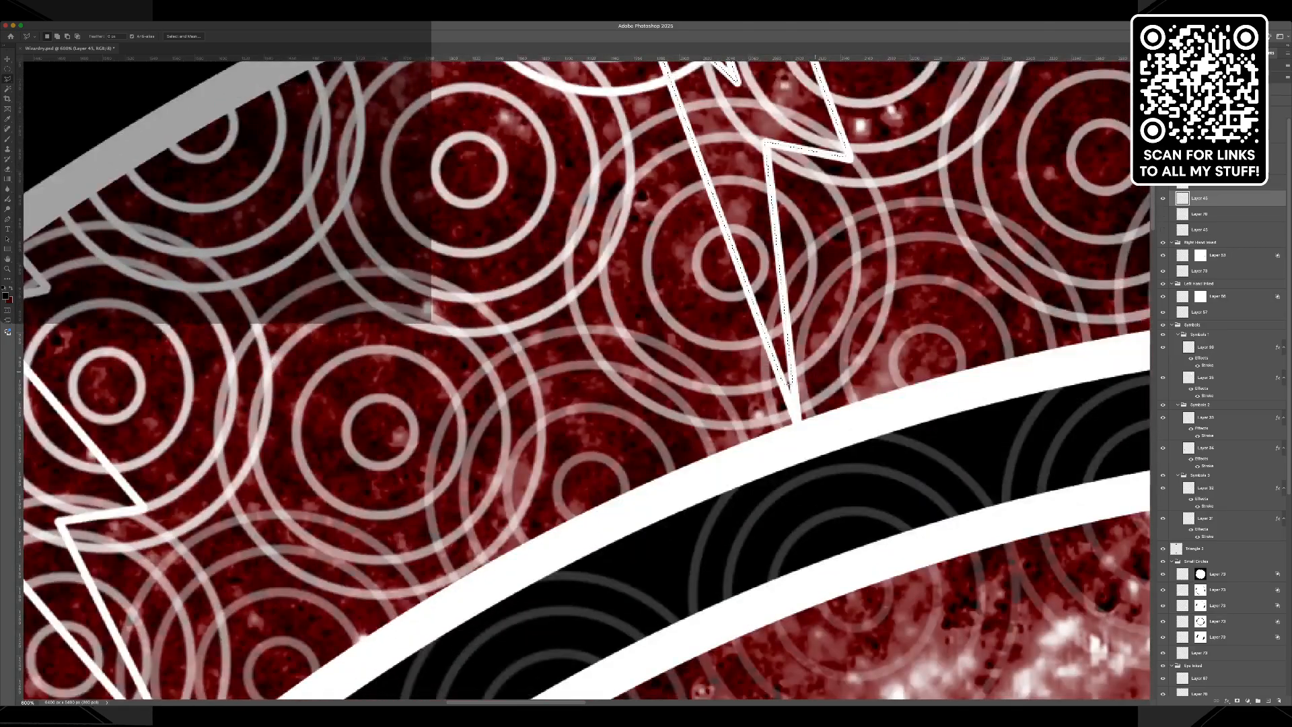
pyautogui.press('shift')
pyautogui.click(793, 378)
pyautogui.scroll(1, 793, 378)
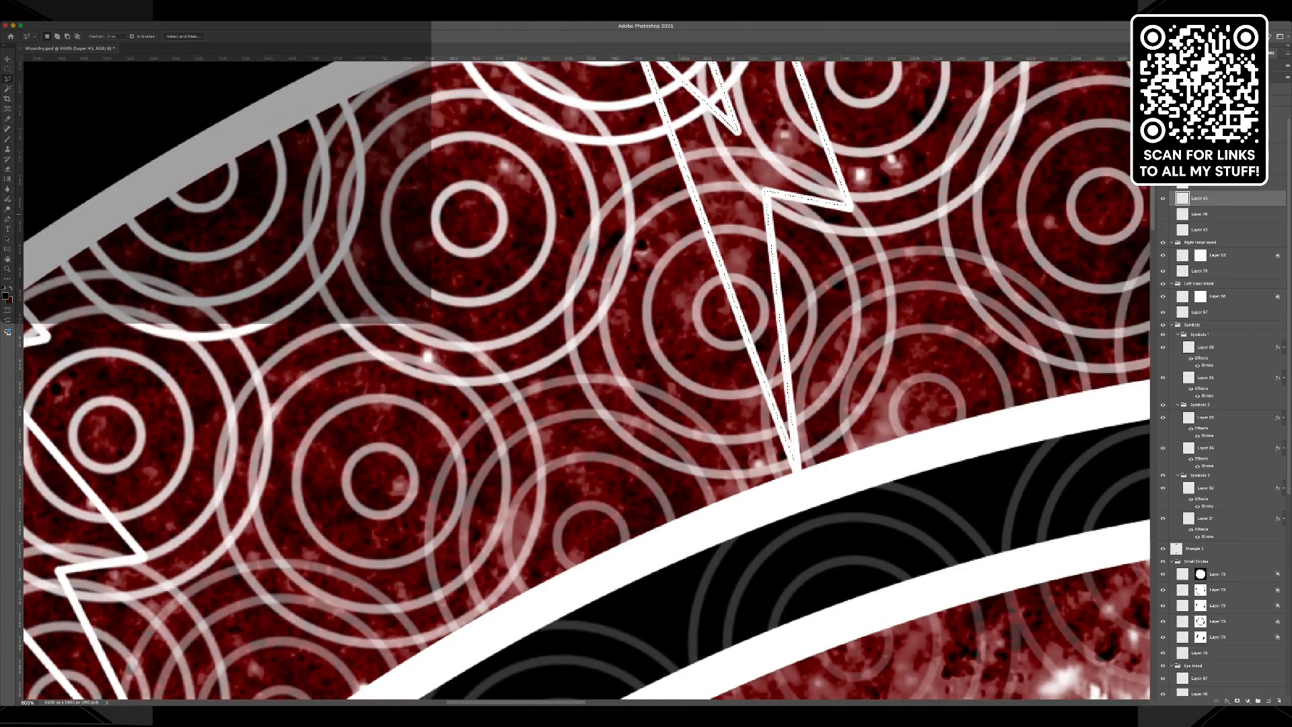
# Add the narrow tips of the lower counterpart bolt to the selection with the Polygonal Lasso.
pyautogui.scroll(-20, 793, 378)
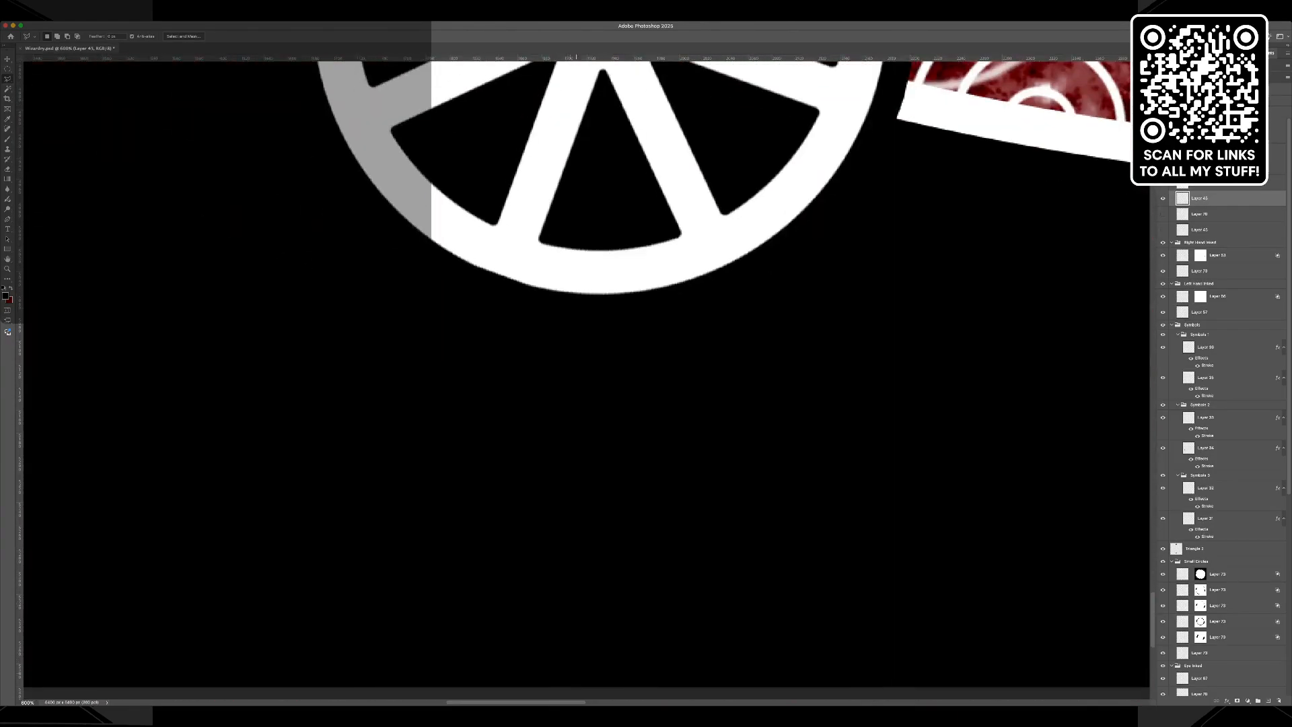
pyautogui.hscroll(20, 585, 370)
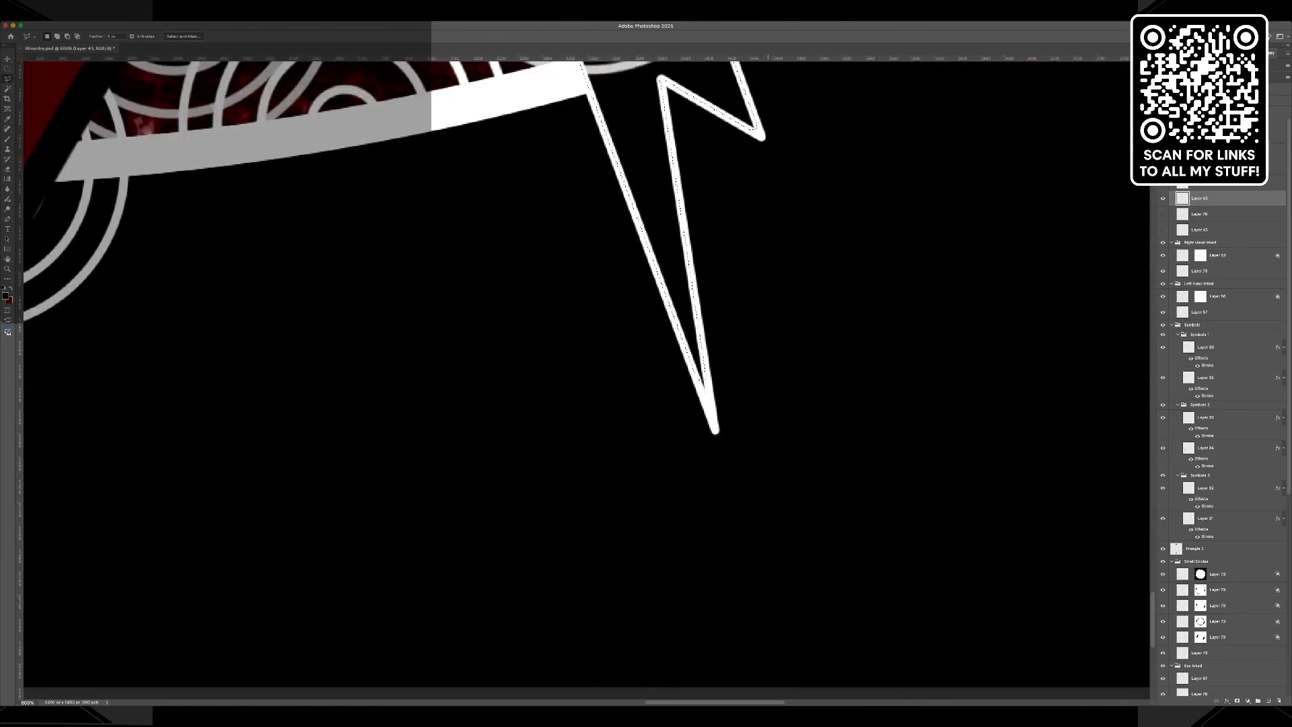
pyautogui.hscroll(-5, 586, 370)
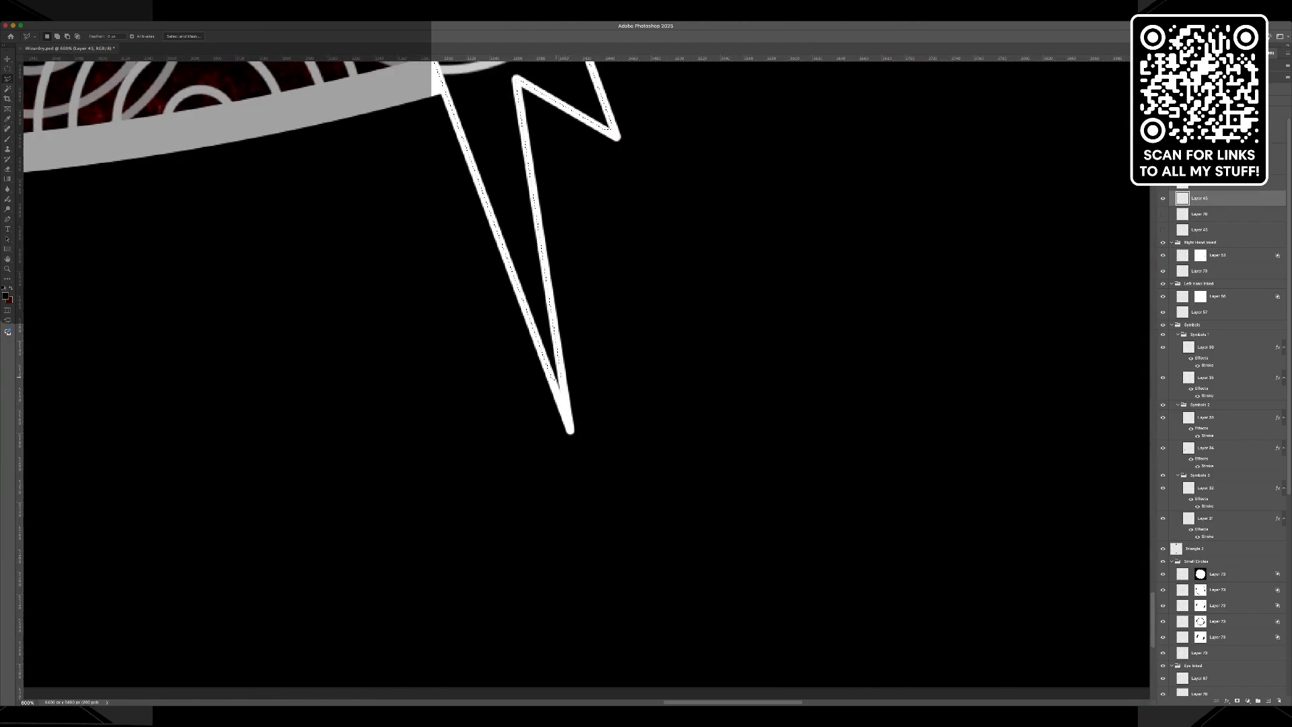
pyautogui.press('shift')
pyautogui.scroll(10, 558, 381)
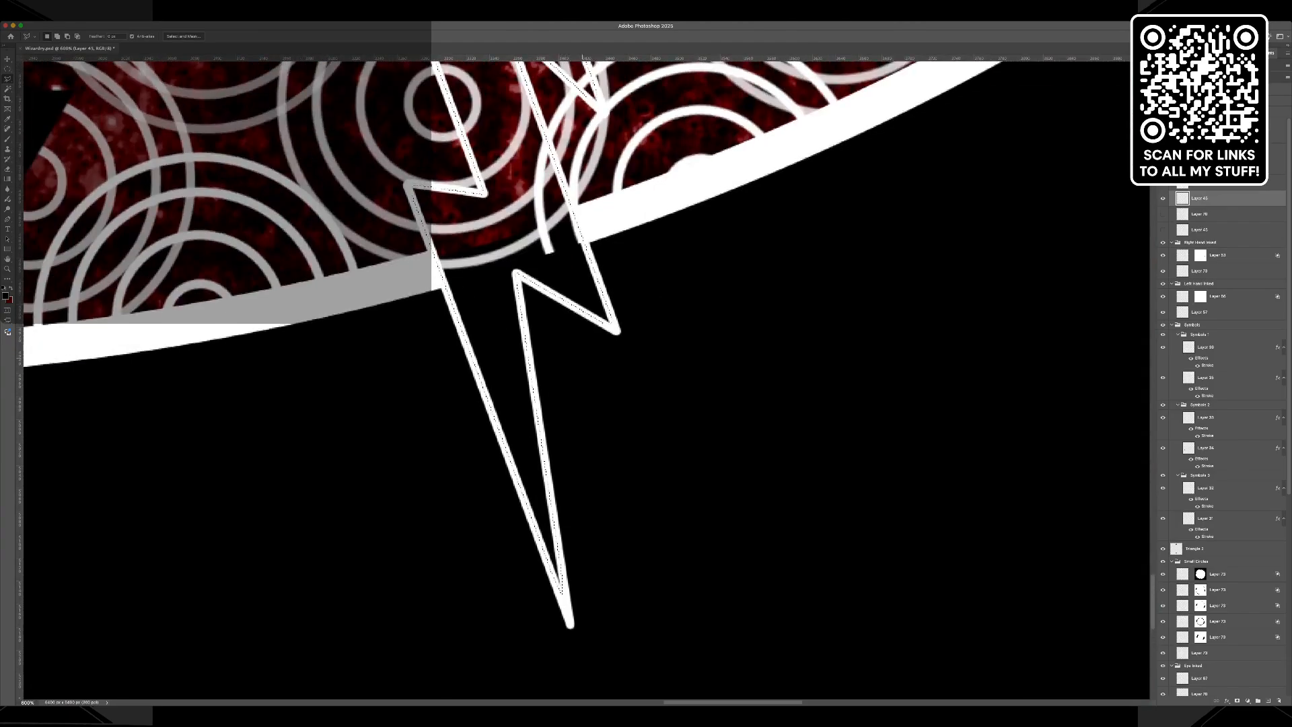
pyautogui.scroll(5, 572, 313)
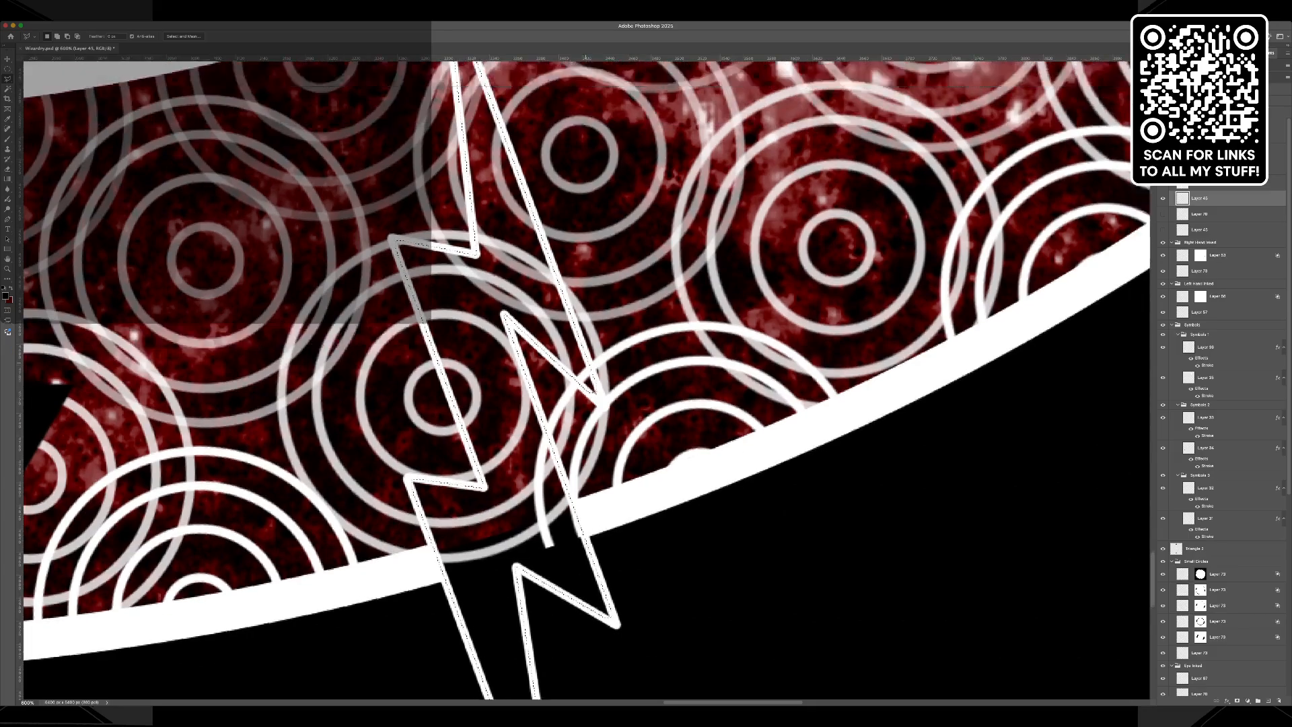
pyautogui.scroll(4, 572, 313)
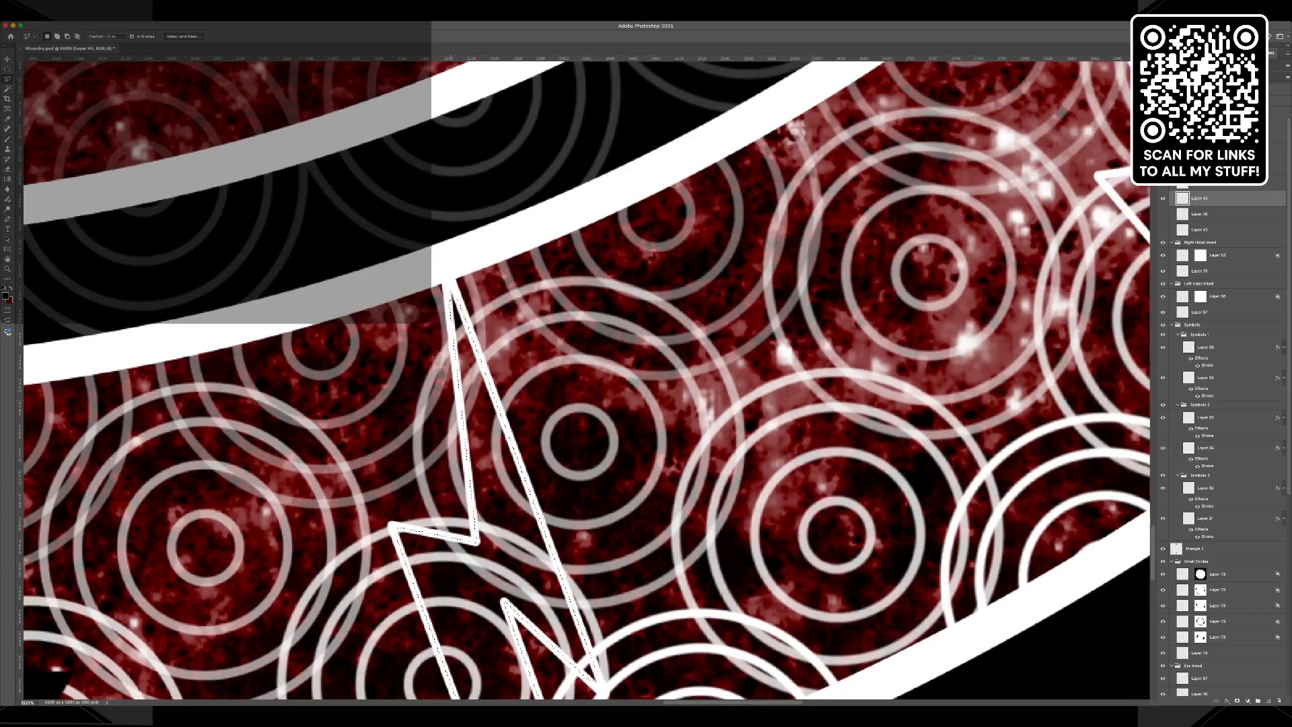
pyautogui.press('shift')
pyautogui.click(461, 306)
# Set the foreground colour to white, fill both selected bolts with it and deselect.
pyautogui.press('d')
pyautogui.press('x')
pyautogui.press('i')
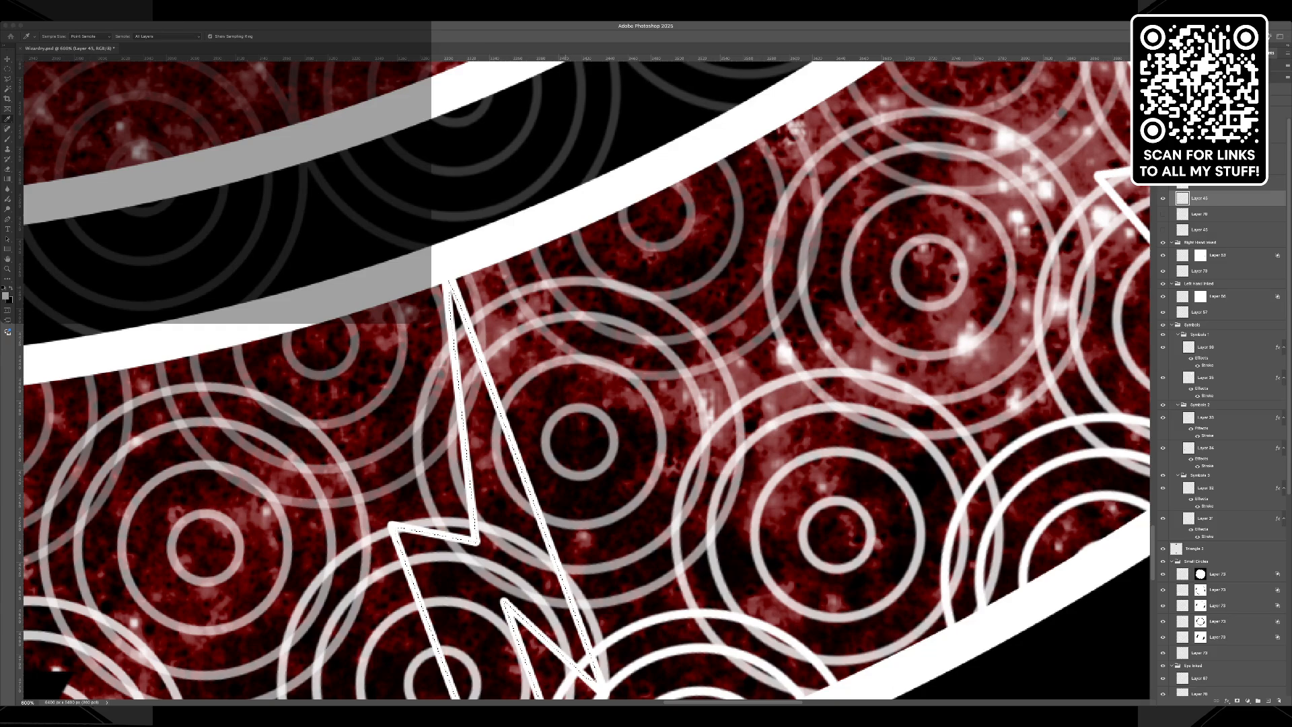
pyautogui.press('l')
pyautogui.hotkey('alt', 'BackSpace')
pyautogui.hotkey('ctrl', 'd')
pyautogui.scroll(-5, 586, 377)
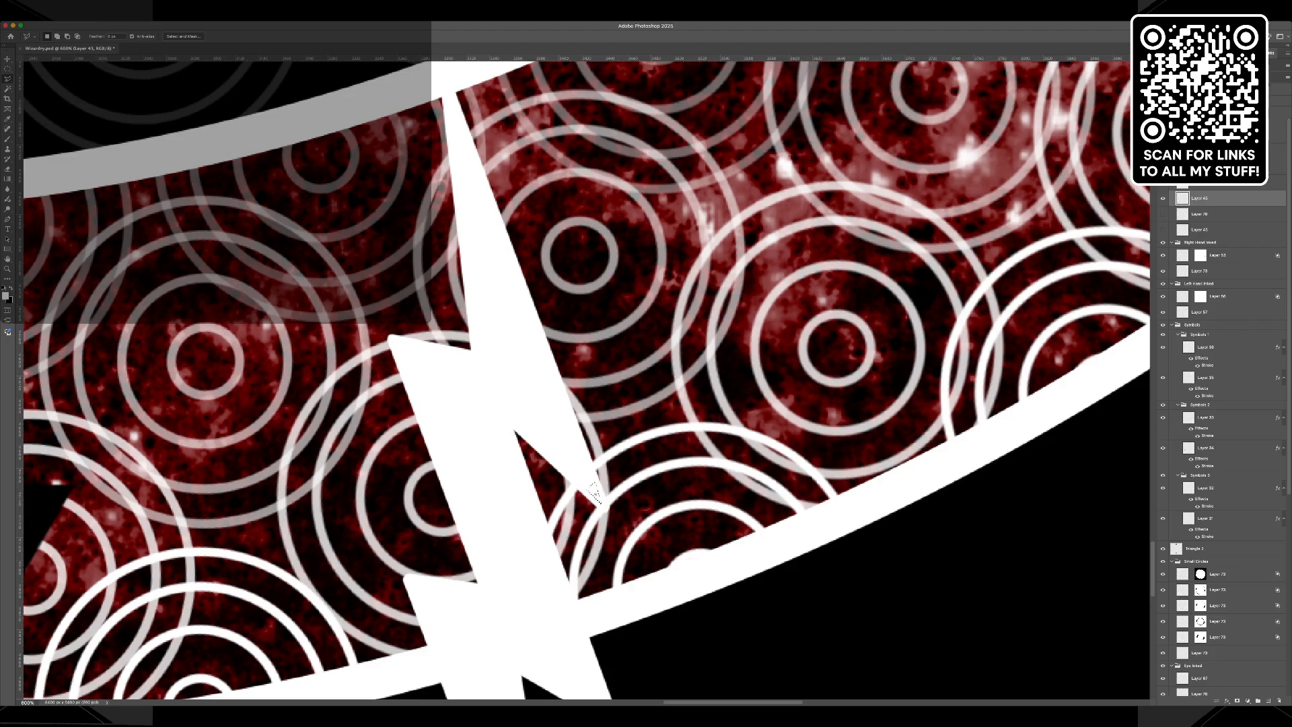
# Clean up the small gaps near the filled bolts' points and give their layer a thick black Stroke effect.
pyautogui.press('i')
pyautogui.press('Return')
pyautogui.scroll(-5, 542, 311)
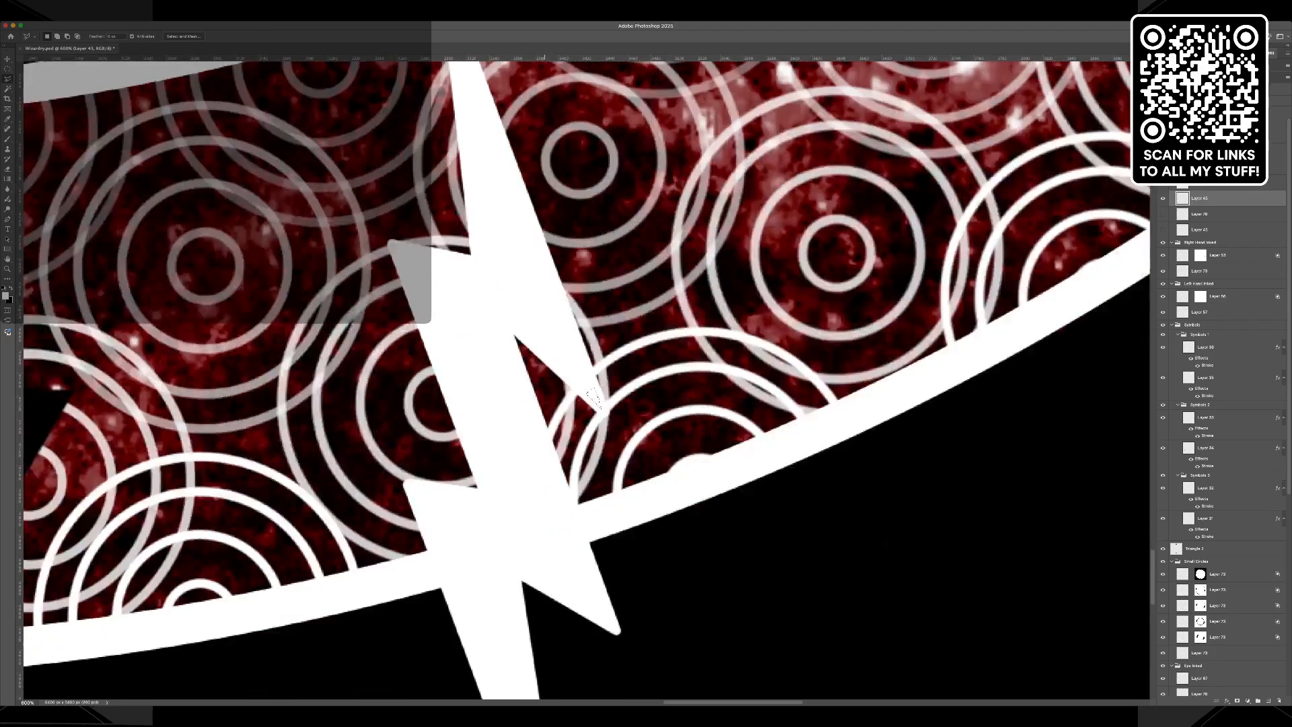
pyautogui.scroll(12, 593, 332)
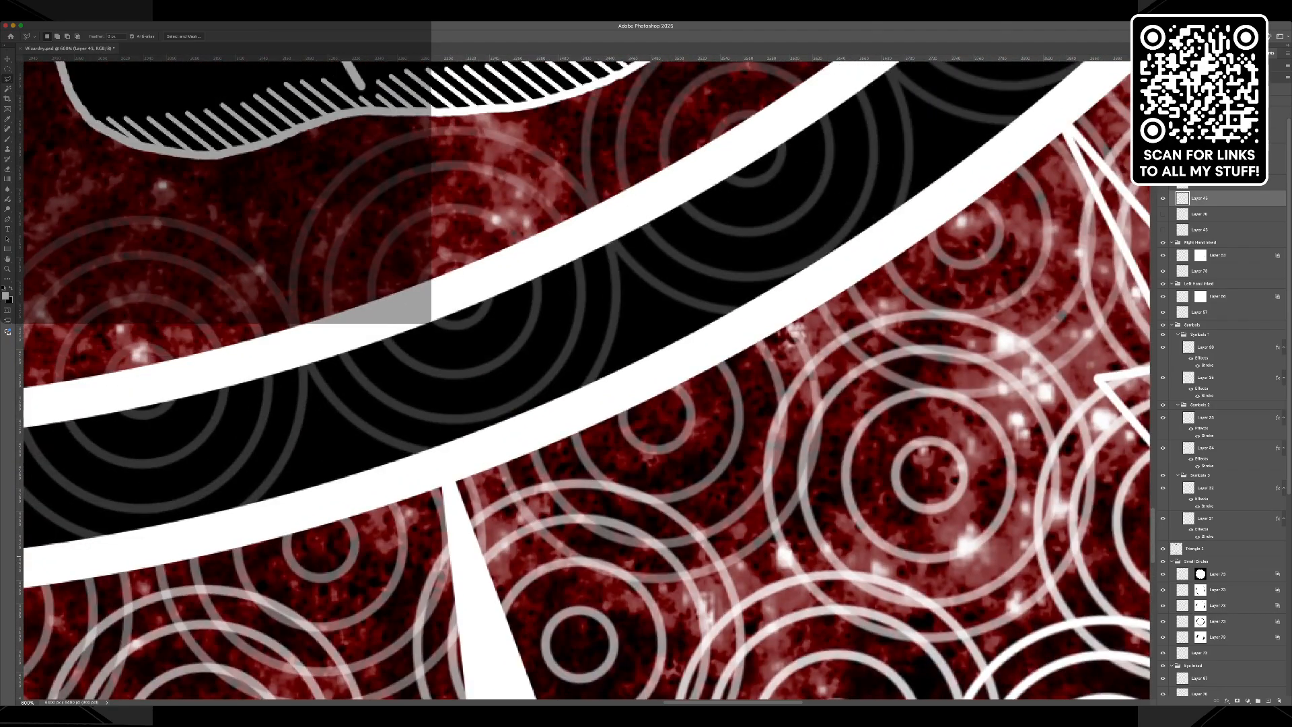
pyautogui.scroll(20, 690, 556)
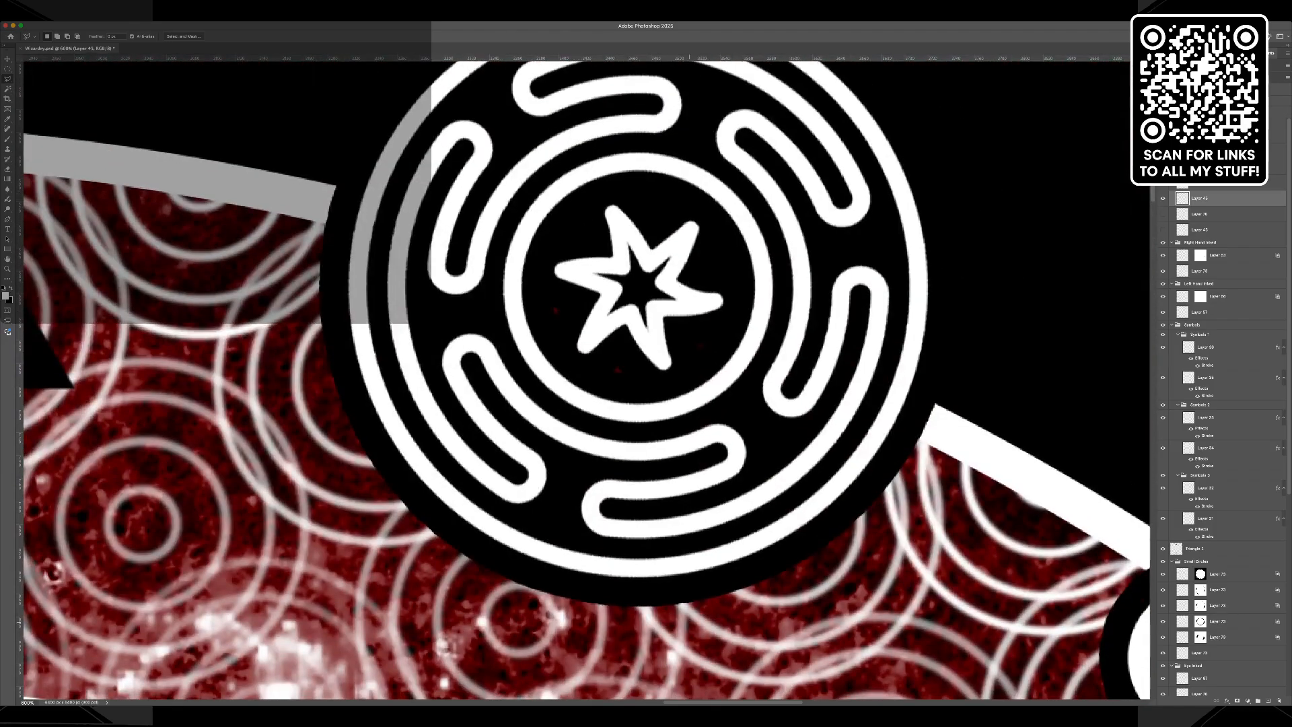
pyautogui.hscroll(-20, 702, 346)
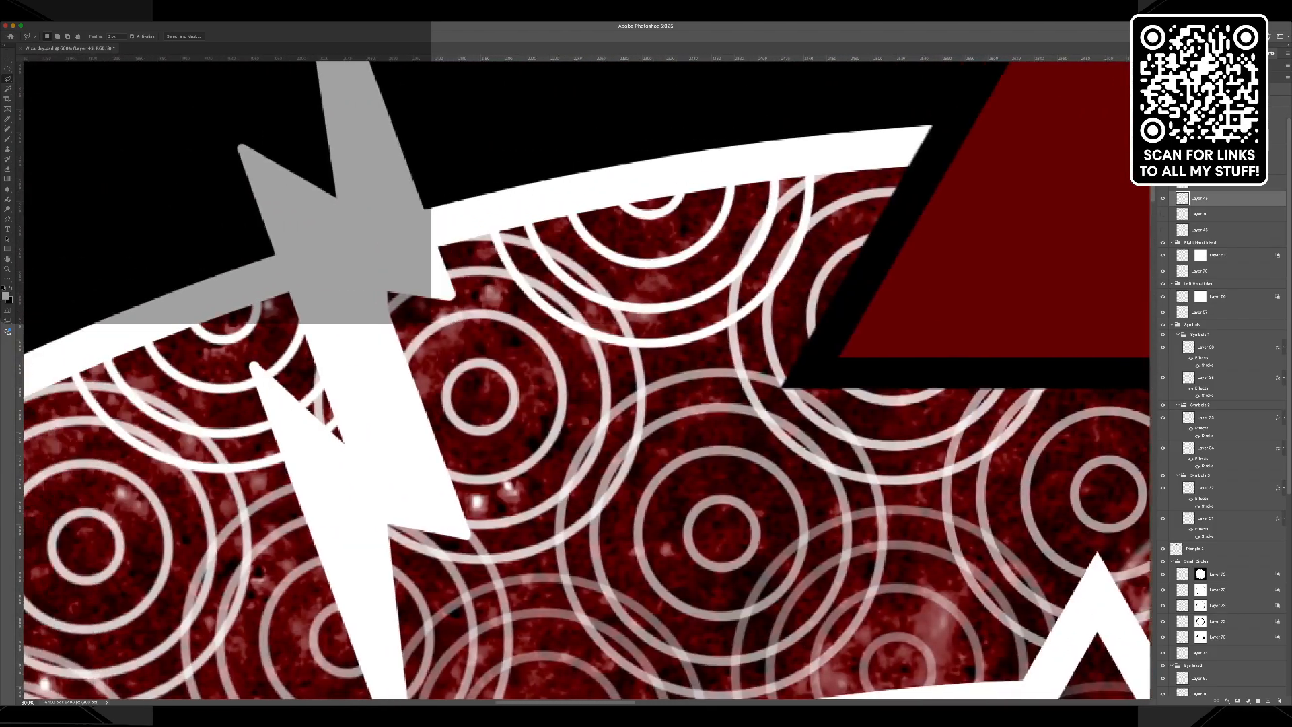
pyautogui.scroll(5, 587, 381)
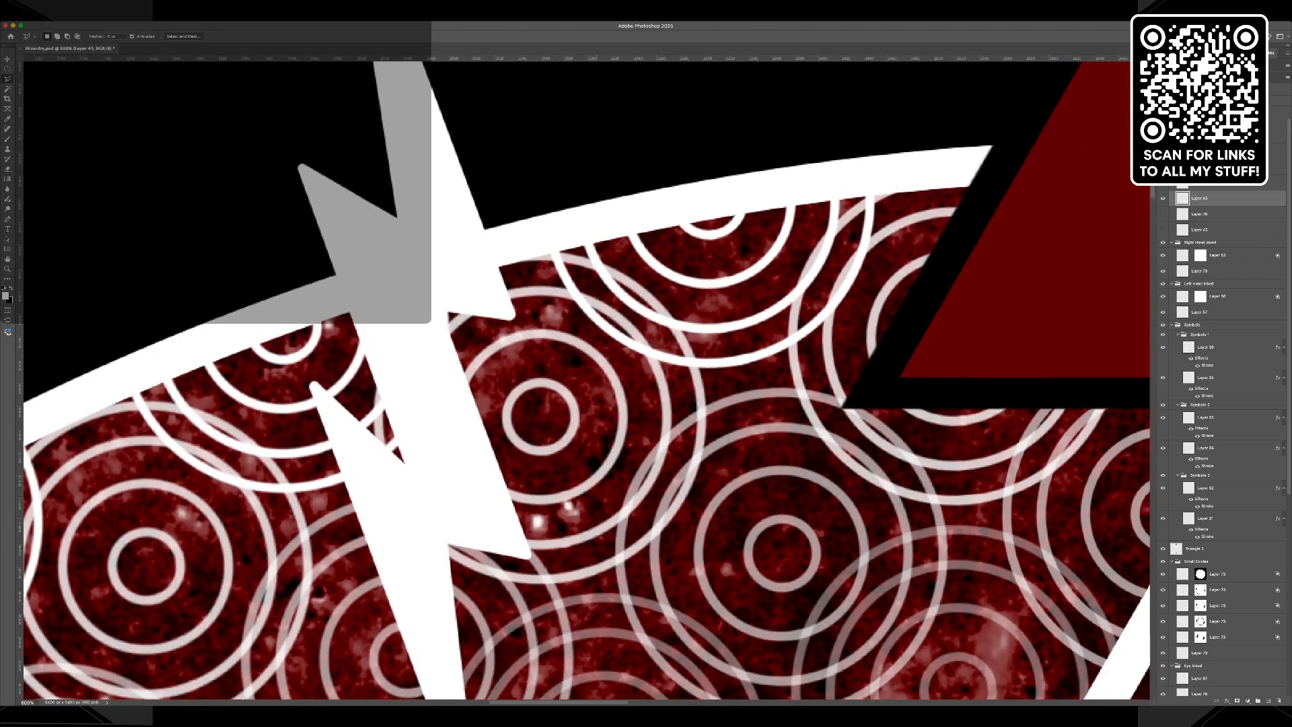
pyautogui.scroll(-15, 587, 380)
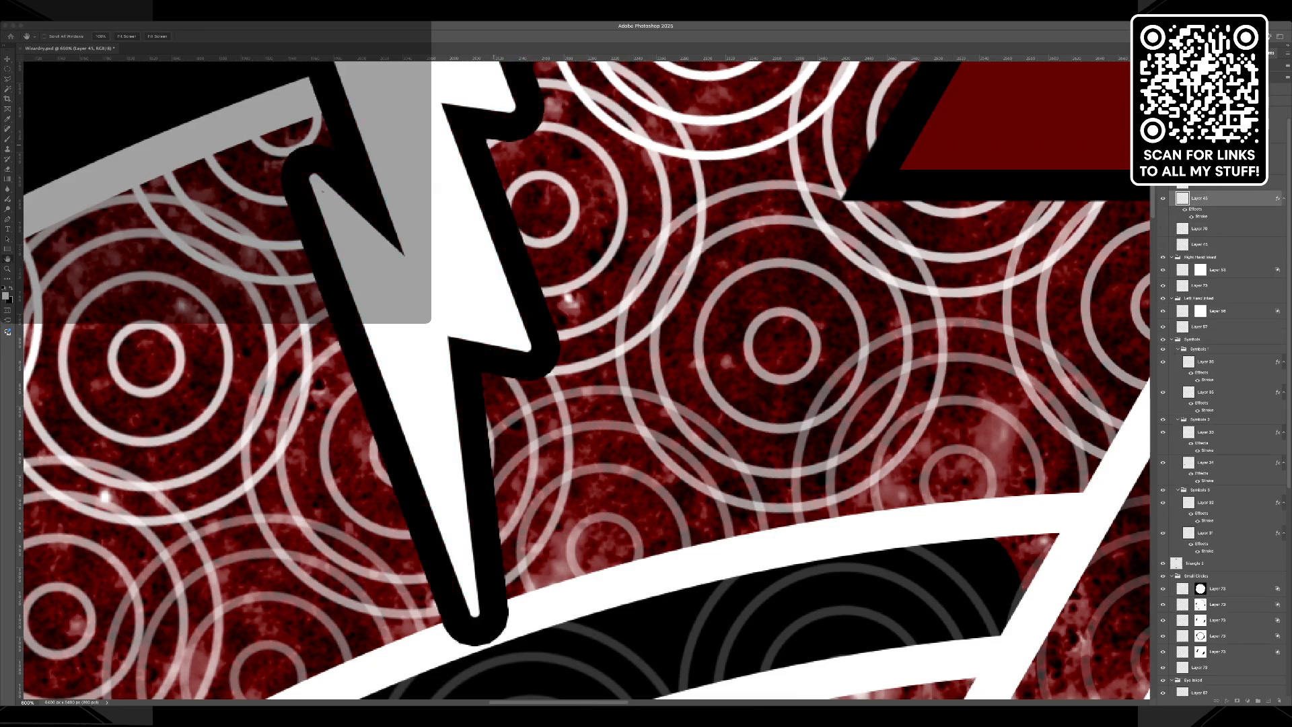
pyautogui.press('l')
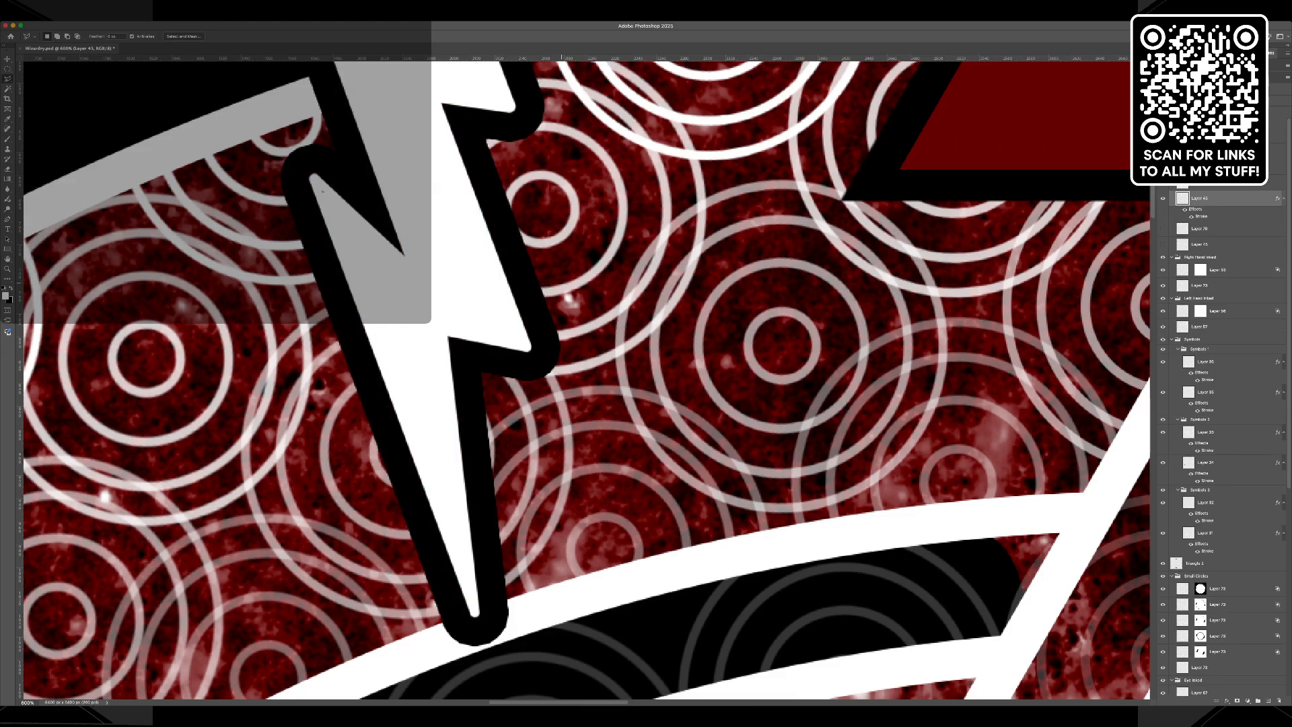
# Select the outline layer of the next bolt along the ring's upper left and Magic Wand the bolt's interior.
pyautogui.press('super+minus')
pyautogui.press('super+minus')
pyautogui.press('super+minus')
pyautogui.press('super+minus')
pyautogui.press('super+minus')
pyautogui.press('super+minus')
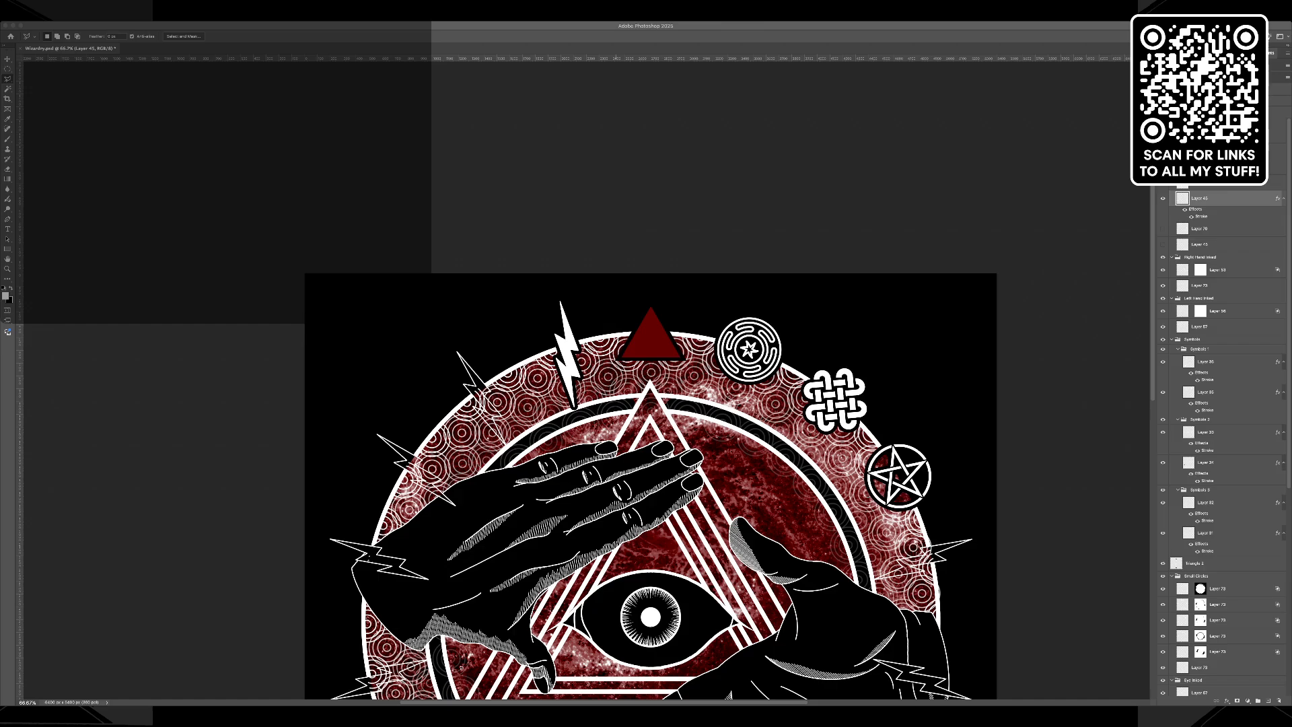
pyautogui.press('z')
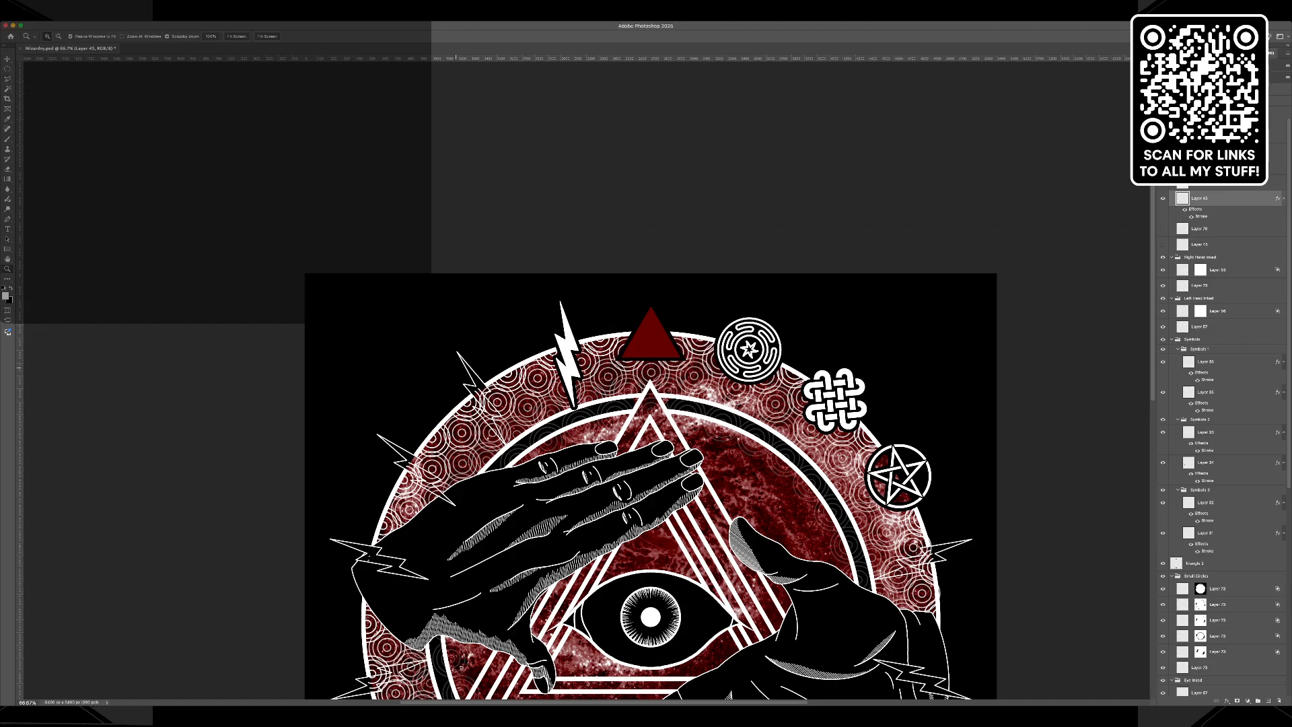
pyautogui.click(487, 410)
pyautogui.click(476, 405)
pyautogui.click(475, 405)
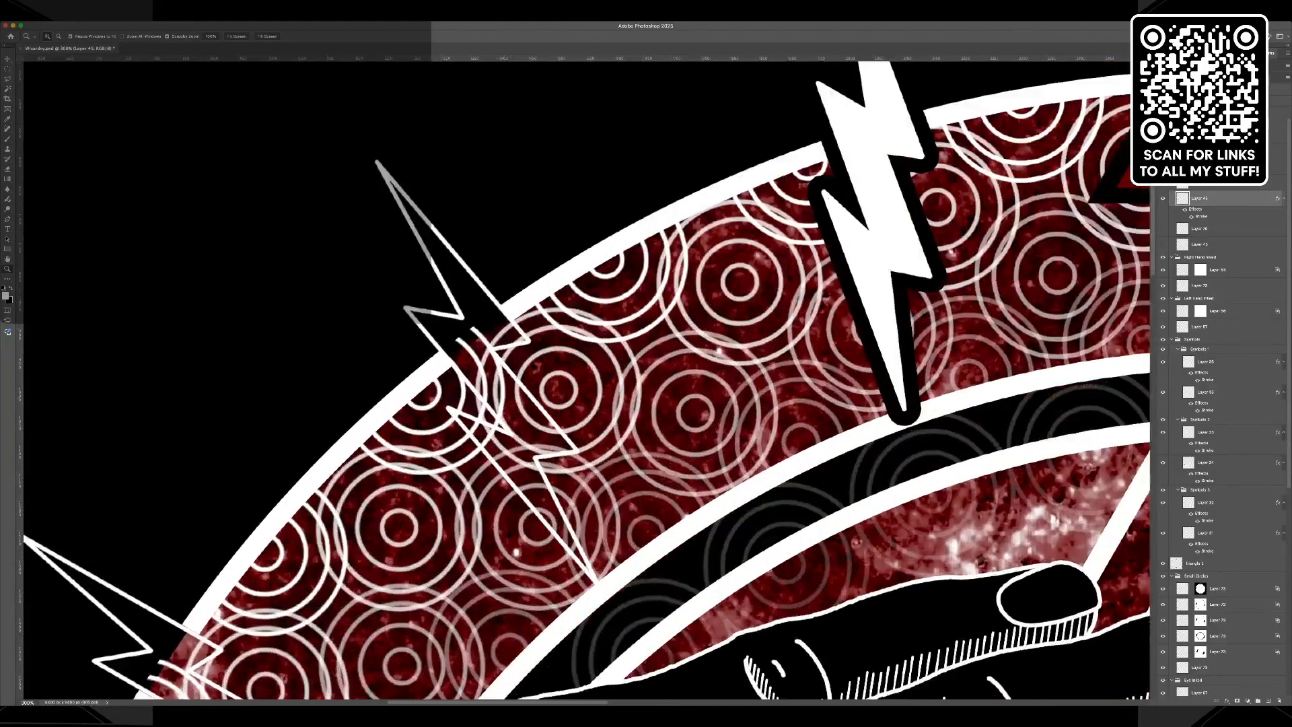
pyautogui.click(508, 394)
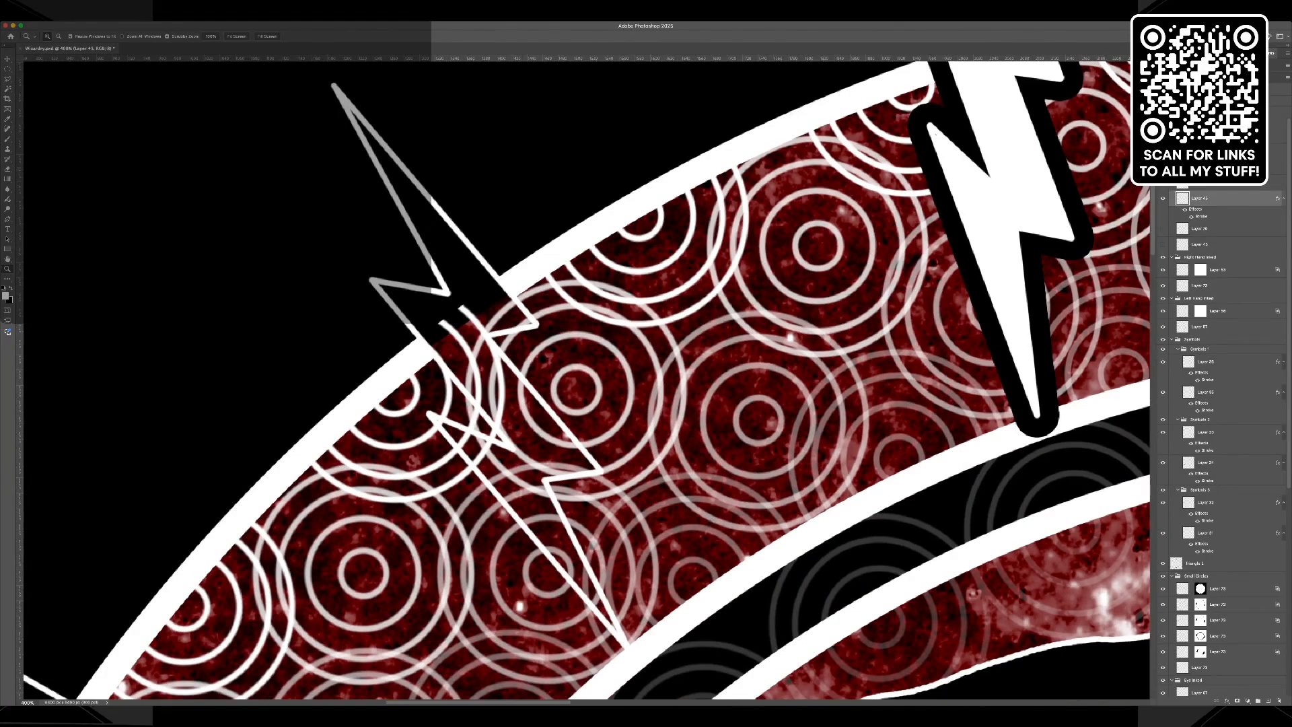
pyautogui.click(1163, 152)
pyautogui.click(1164, 152)
pyautogui.click(1205, 152)
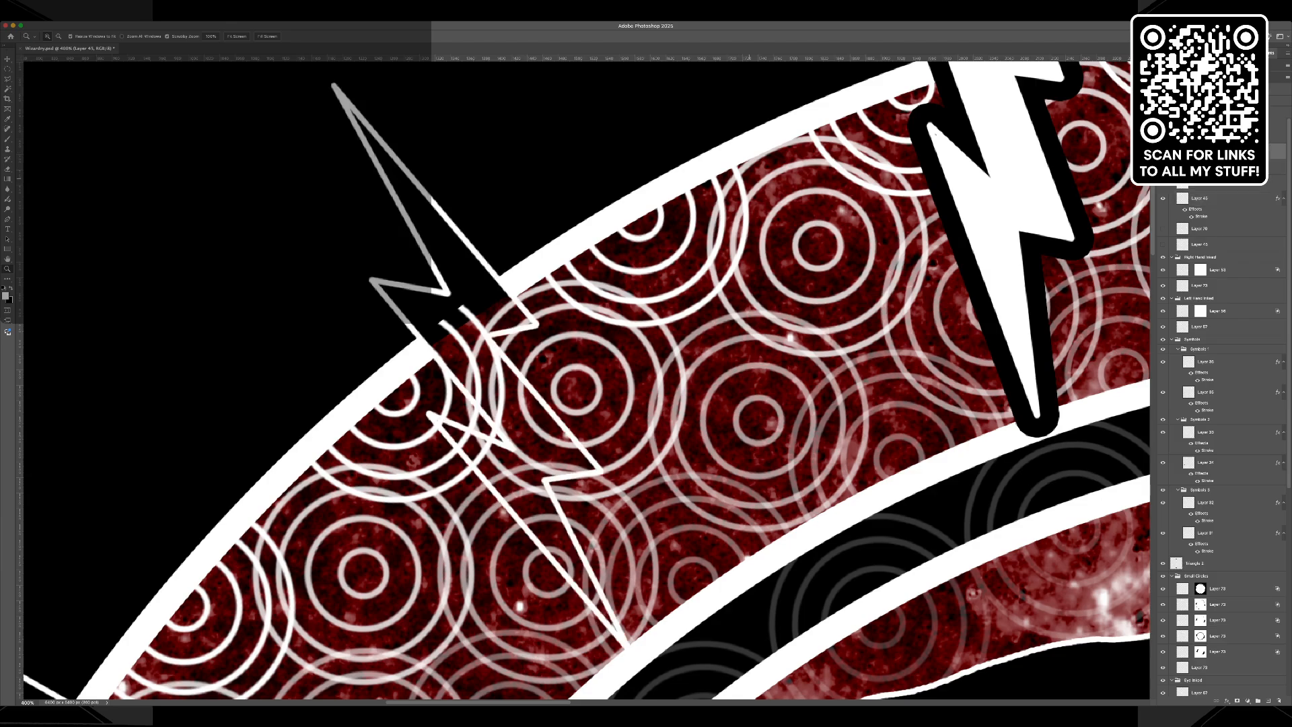
pyautogui.press('w')
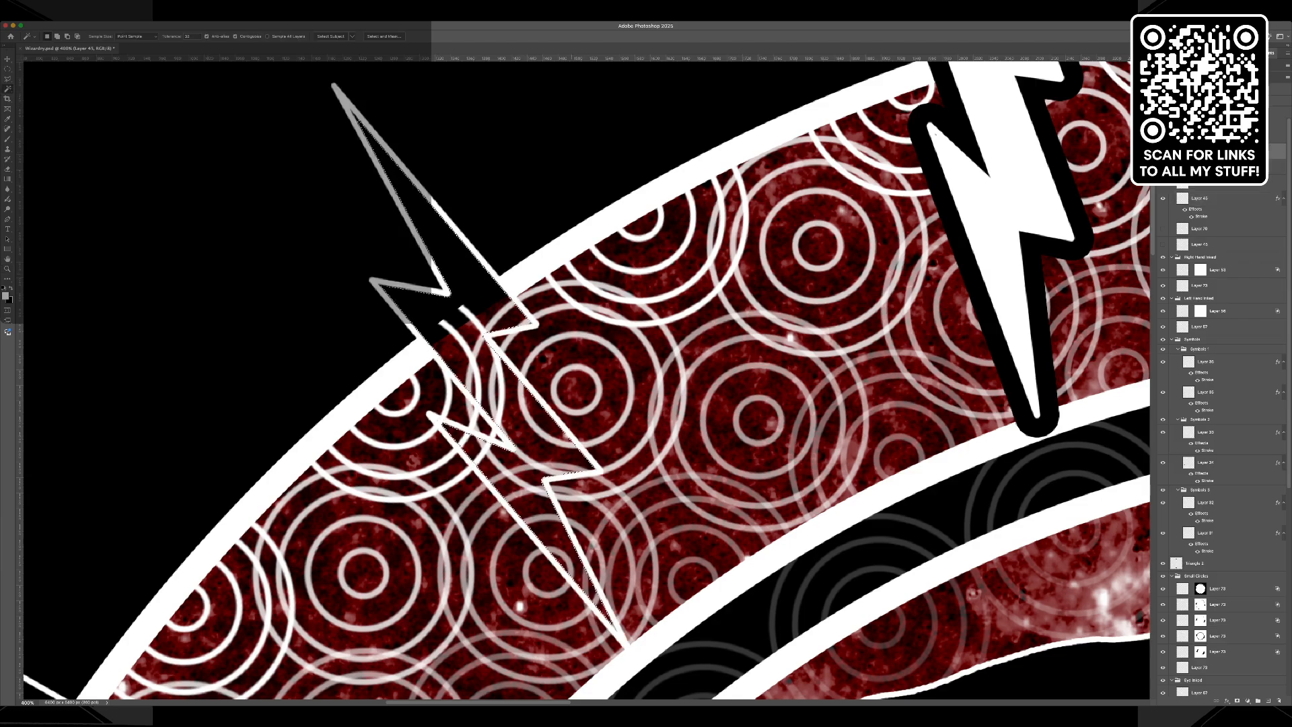
# Add the interior of the matching bolt at the ring's lower right to the selection and expand the selection.
pyautogui.press('super+minus')
pyautogui.press('super+minus')
pyautogui.press('super+minus')
pyautogui.press('super+minus')
pyautogui.press('super+minus')
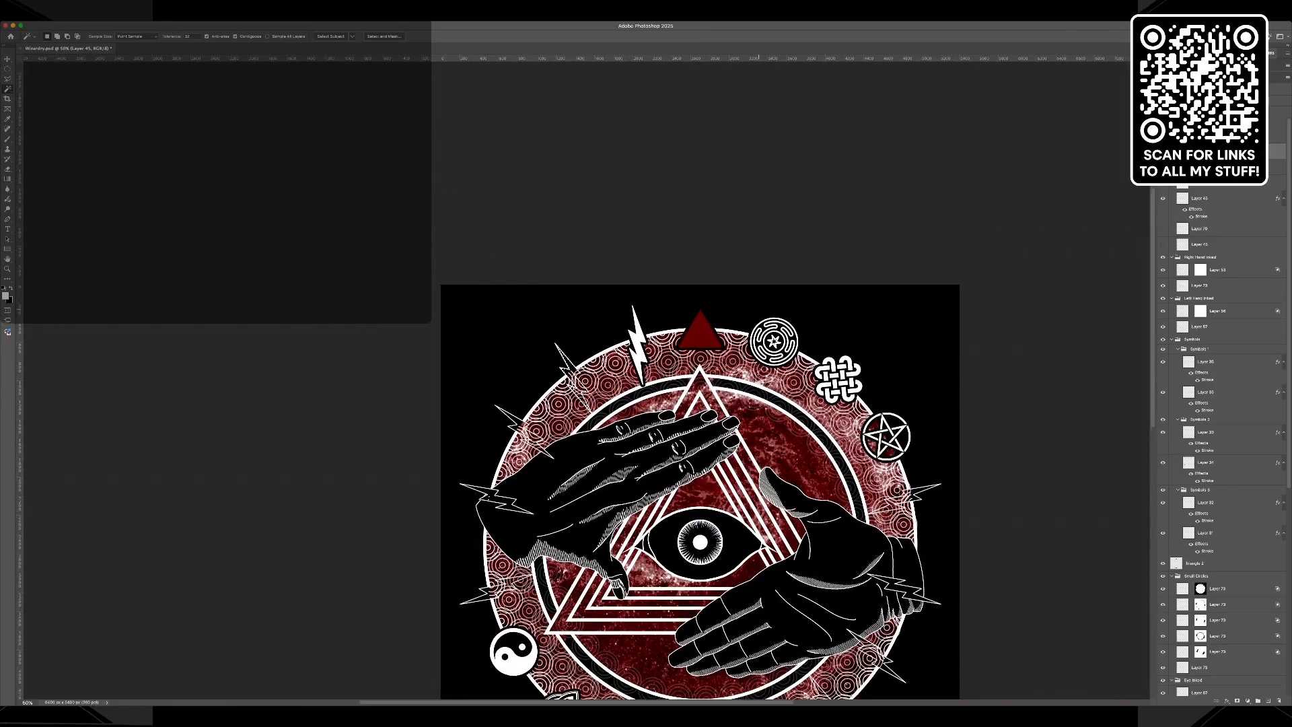
pyautogui.scroll(-3, 774, 410)
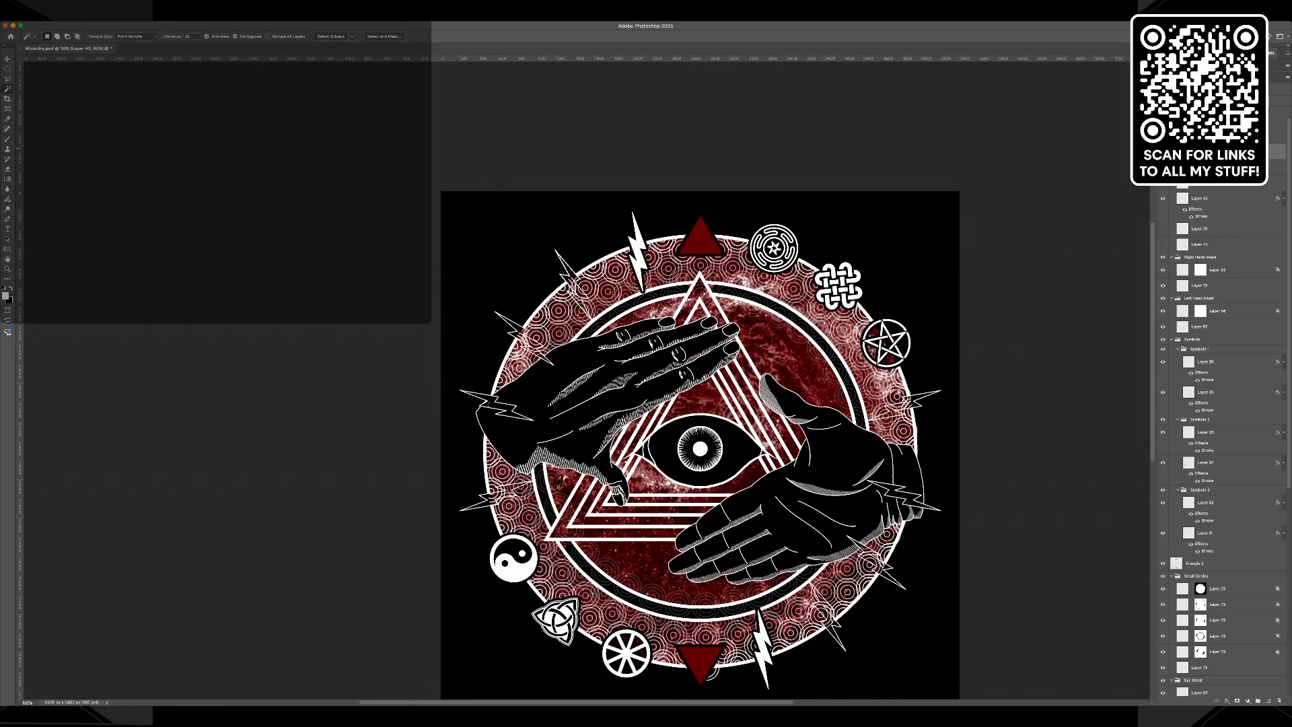
pyautogui.keyDown('shift'); pyautogui.click(820, 612); pyautogui.keyUp('shift')
pyautogui.press('Return')
# Add the narrow tips of the second upper-left bolt to the selection with the Polygonal Lasso.
pyautogui.press('z')
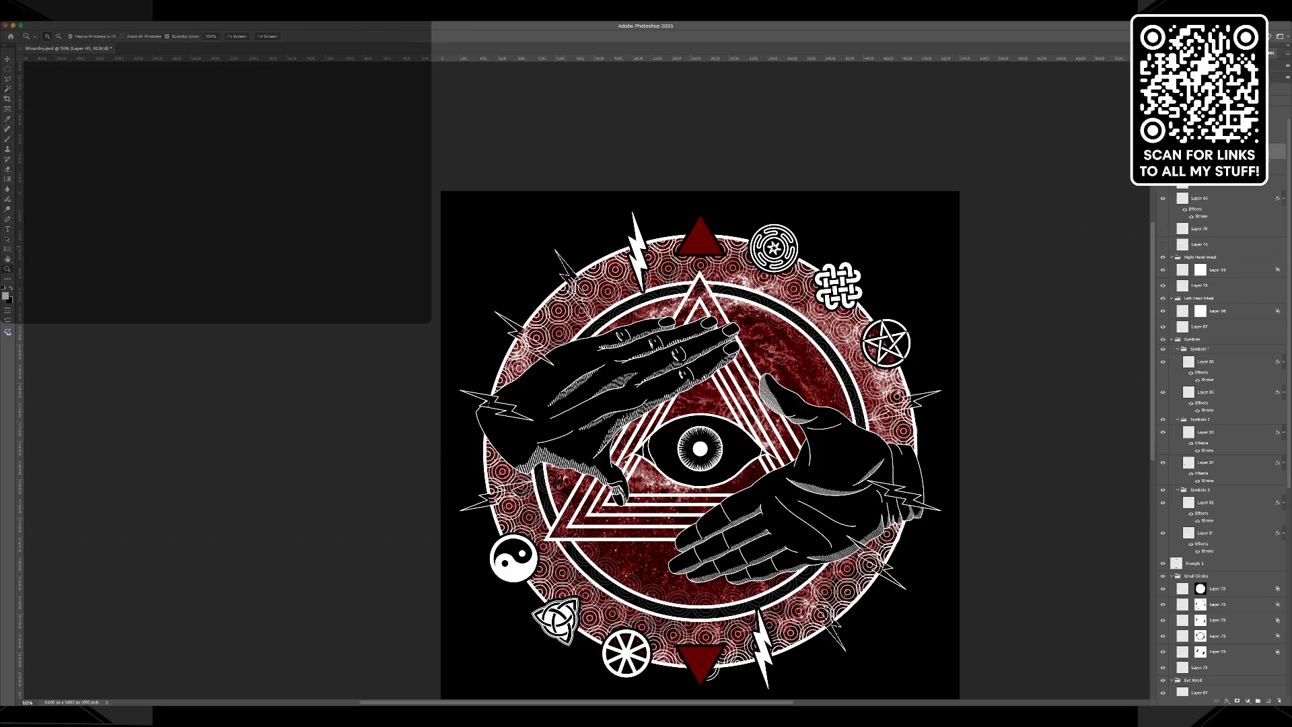
pyautogui.click(575, 281)
pyautogui.click(575, 281)
pyautogui.click(576, 281)
pyautogui.click(575, 281)
pyautogui.click(576, 281)
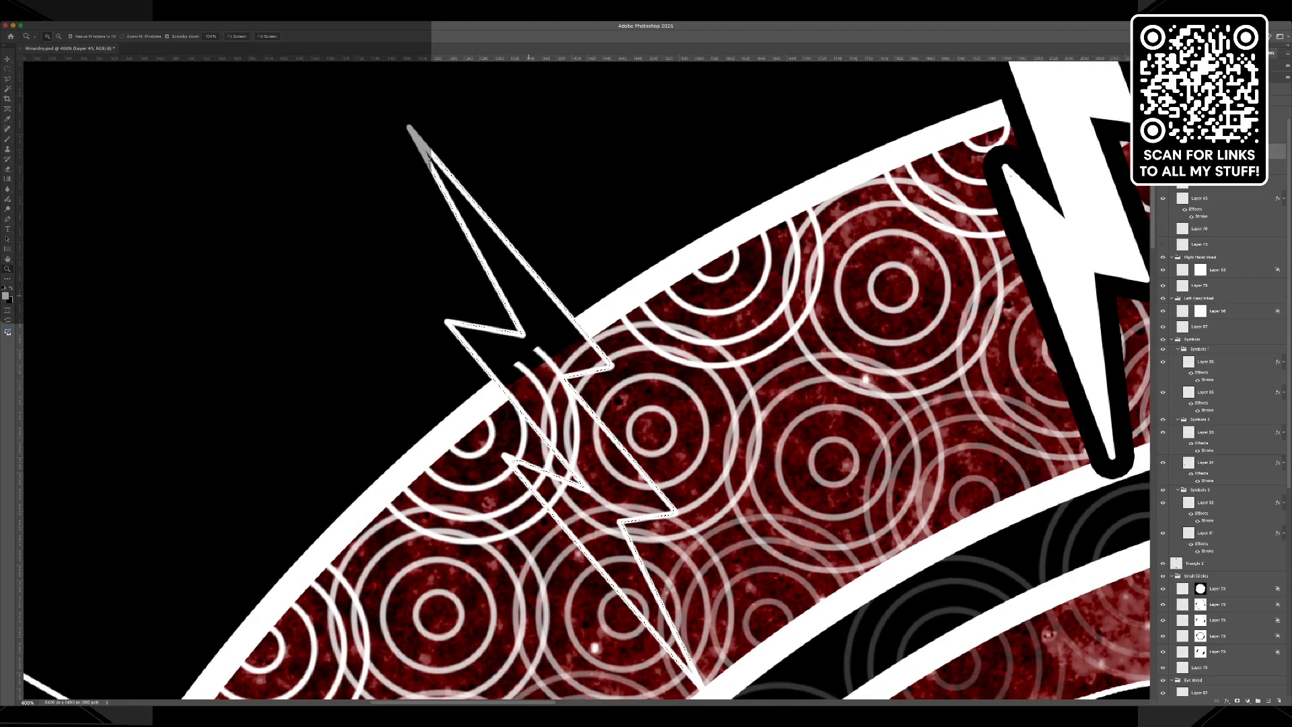
pyautogui.press('l')
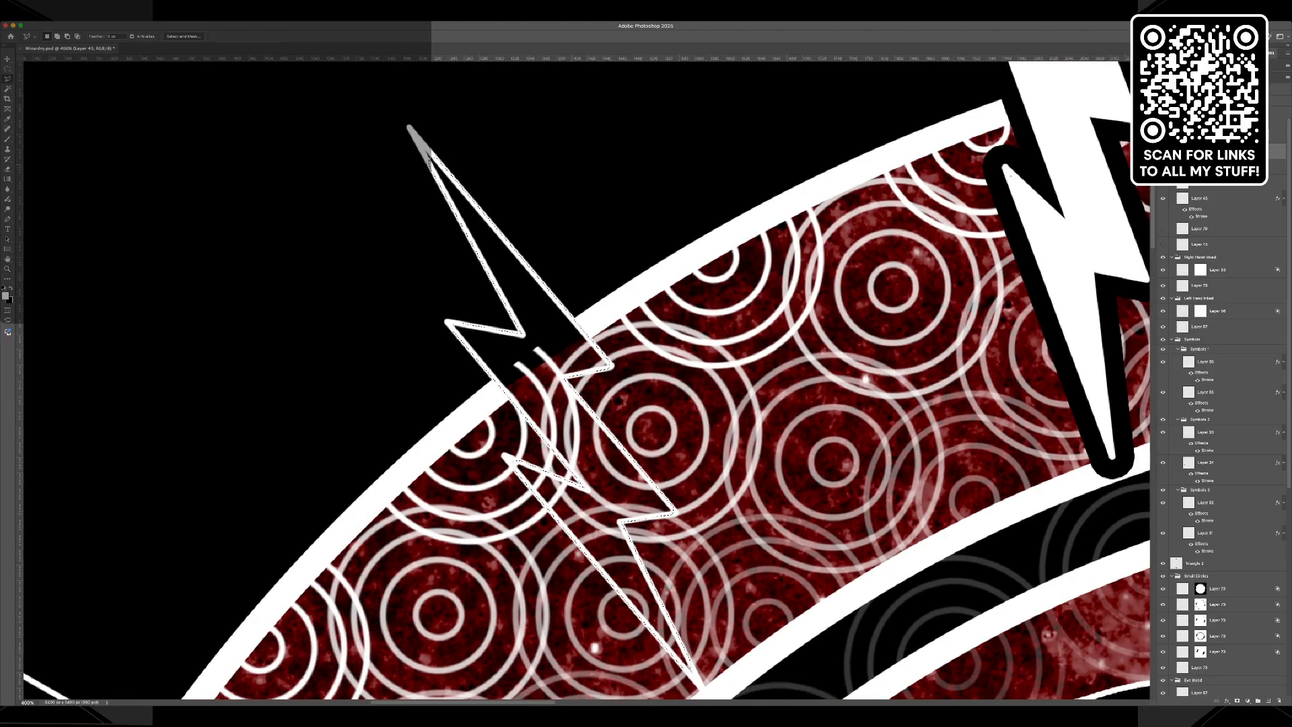
pyautogui.press('shift')
pyautogui.click(430, 159)
pyautogui.scroll(-3, 585, 381)
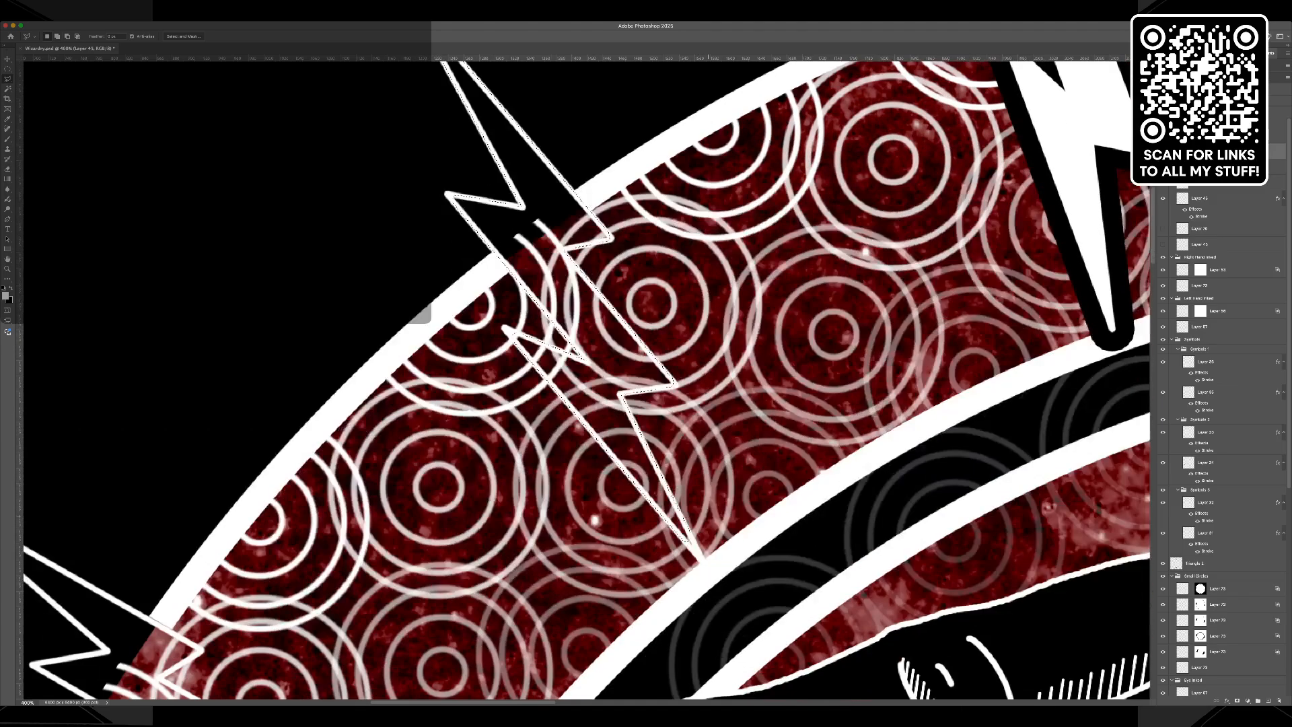
pyautogui.press('shift')
# Add the narrow tips of the matching lower-right bolt to the selection with the Polygonal Lasso.
pyautogui.hscroll(15, 585, 380)
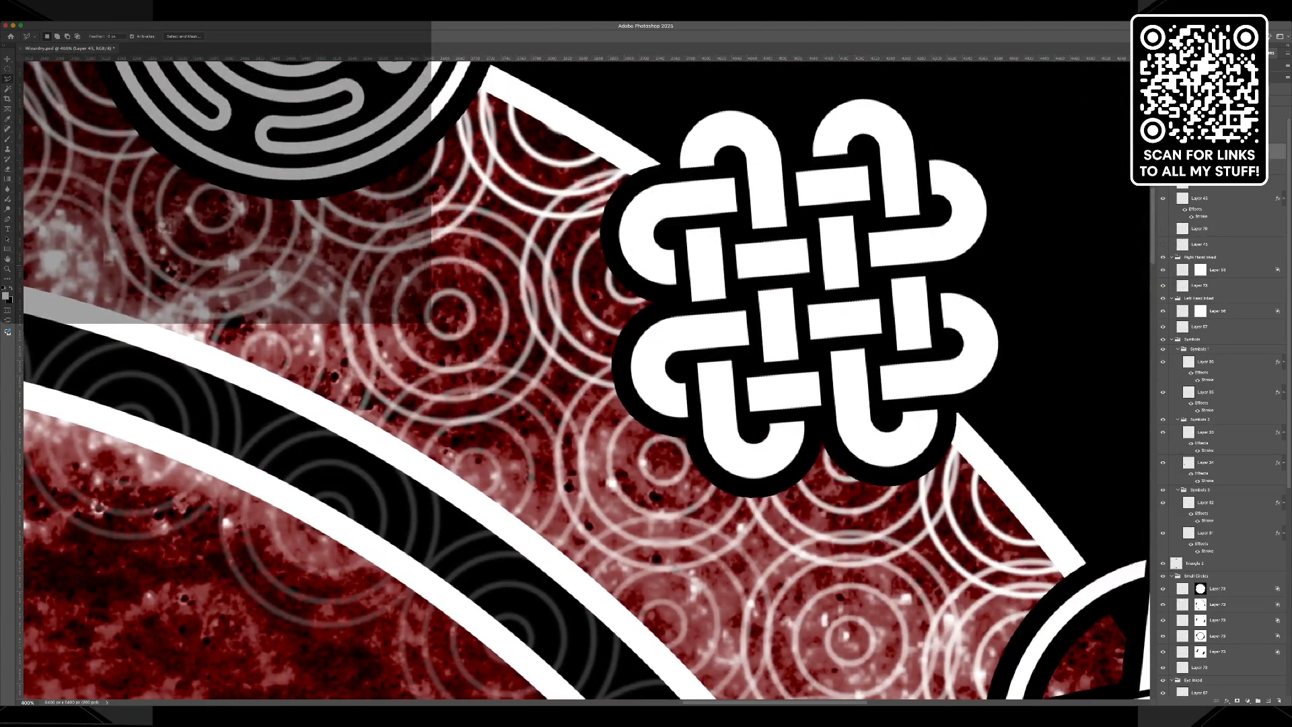
pyautogui.moveTo(1153, 239); pyautogui.dragTo(1153, 529)
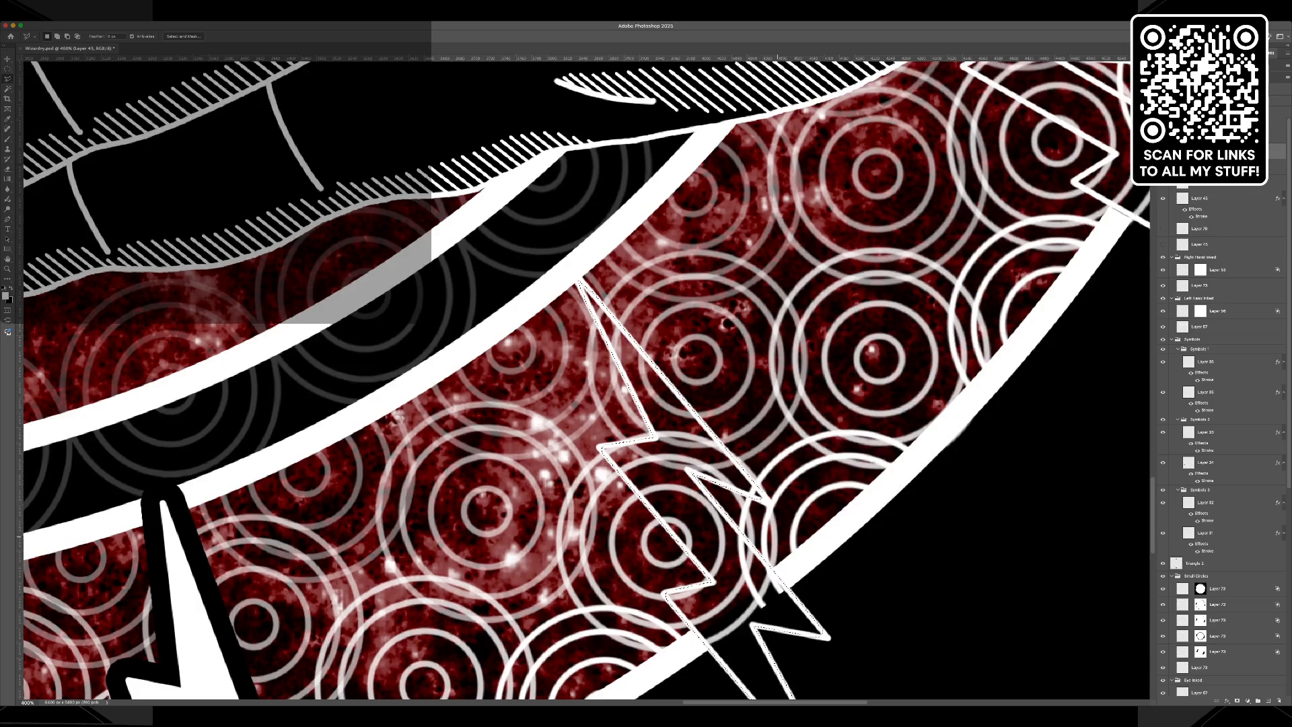
pyautogui.scroll(-5, 584, 377)
pyautogui.press('shift')
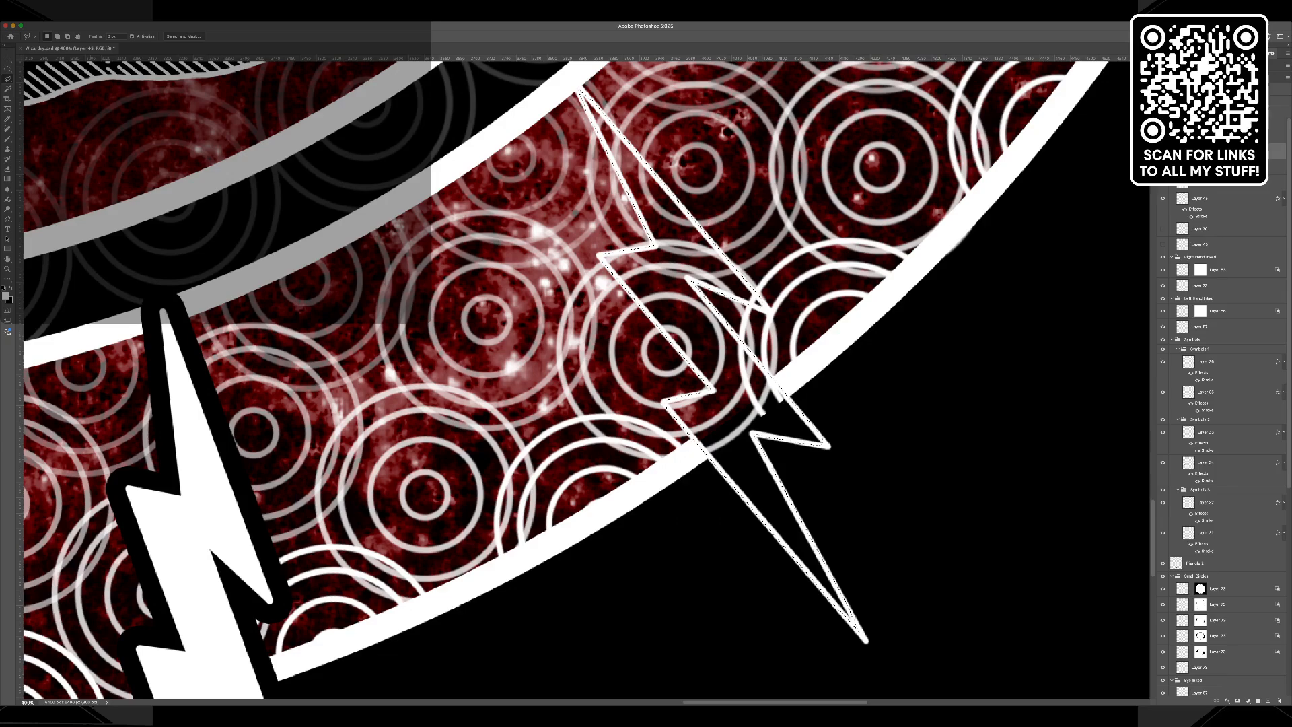
# Sample white with the Eyedropper and fill the second pair of selected bolts with it.
pyautogui.press('i')
pyautogui.press('l')
pyautogui.hotkey('alt', 'BackSpace')
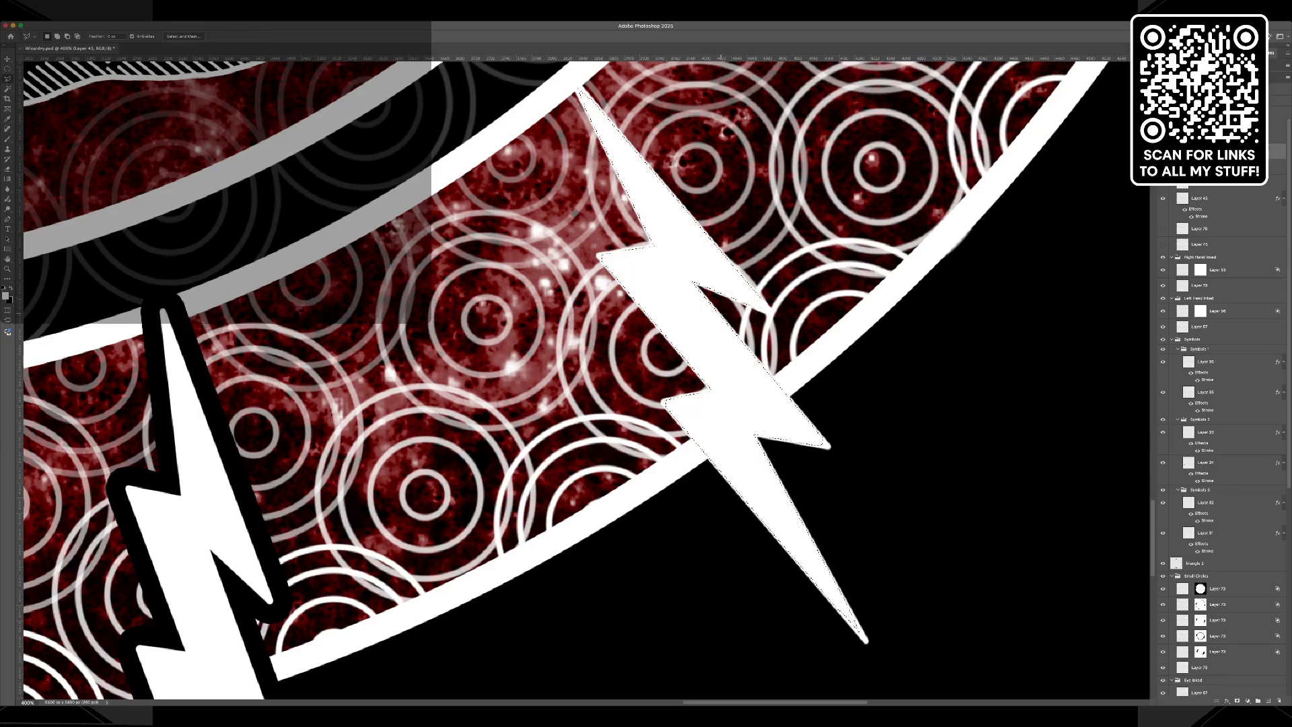
# Deselect the second pair of filled bolts and apply the black stroke layer style to their layer.
pyautogui.hotkey('ctrl', 'd')
pyautogui.click(1244, 626)
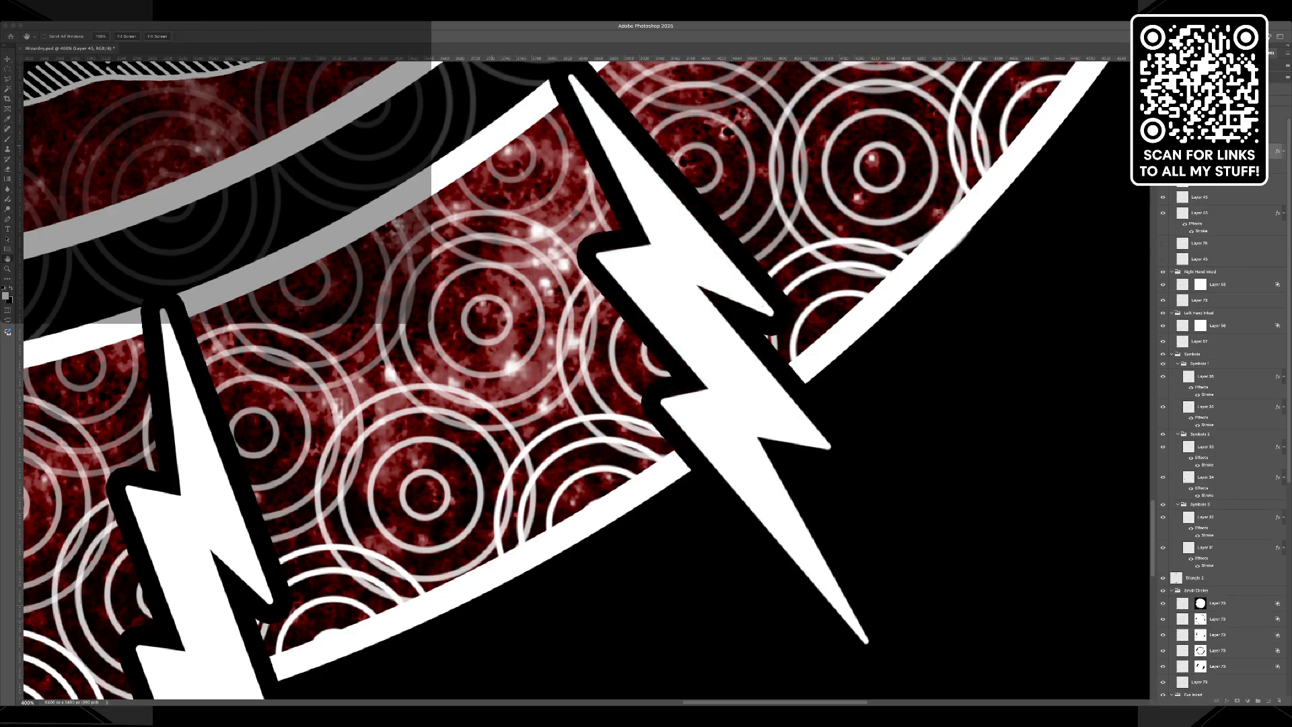
pyautogui.press('l')
# Activate the third bolt pair's layer and select the interior of its lower-right bolt with the Magic Wand.
pyautogui.scroll(8, 572, 377)
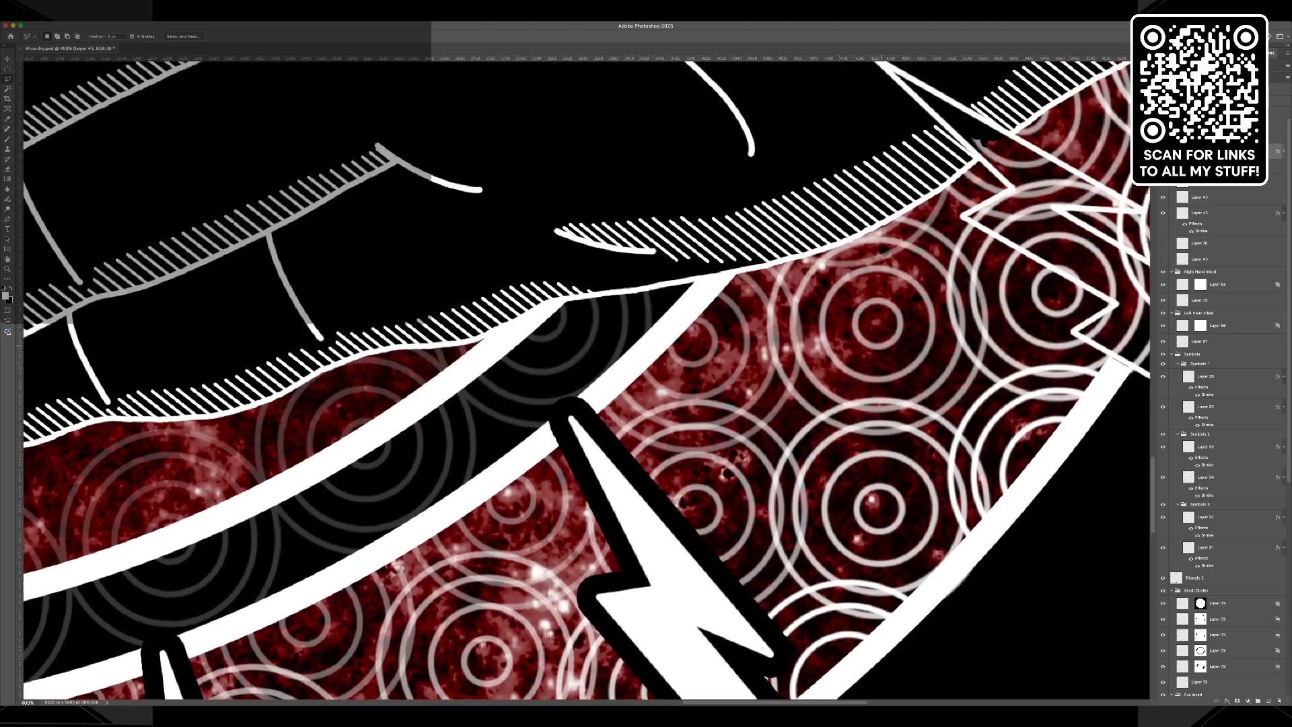
pyautogui.scroll(3, 585, 377)
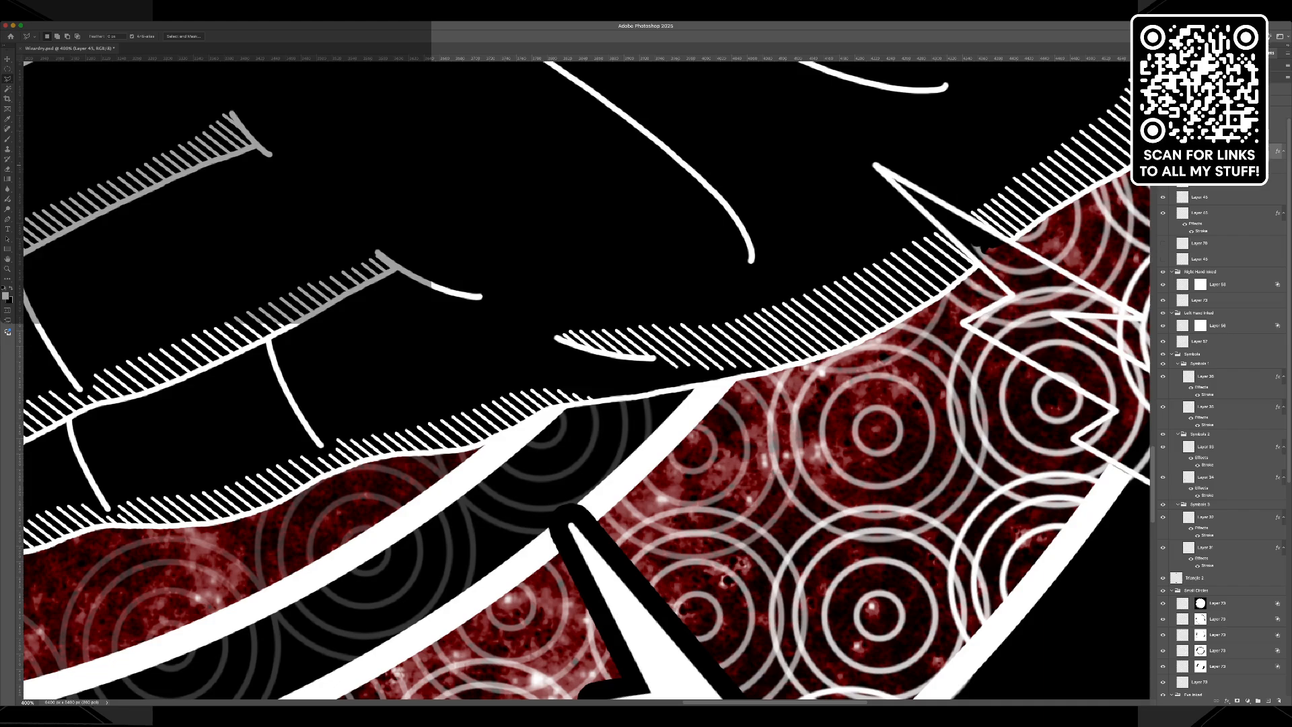
pyautogui.click(1202, 182)
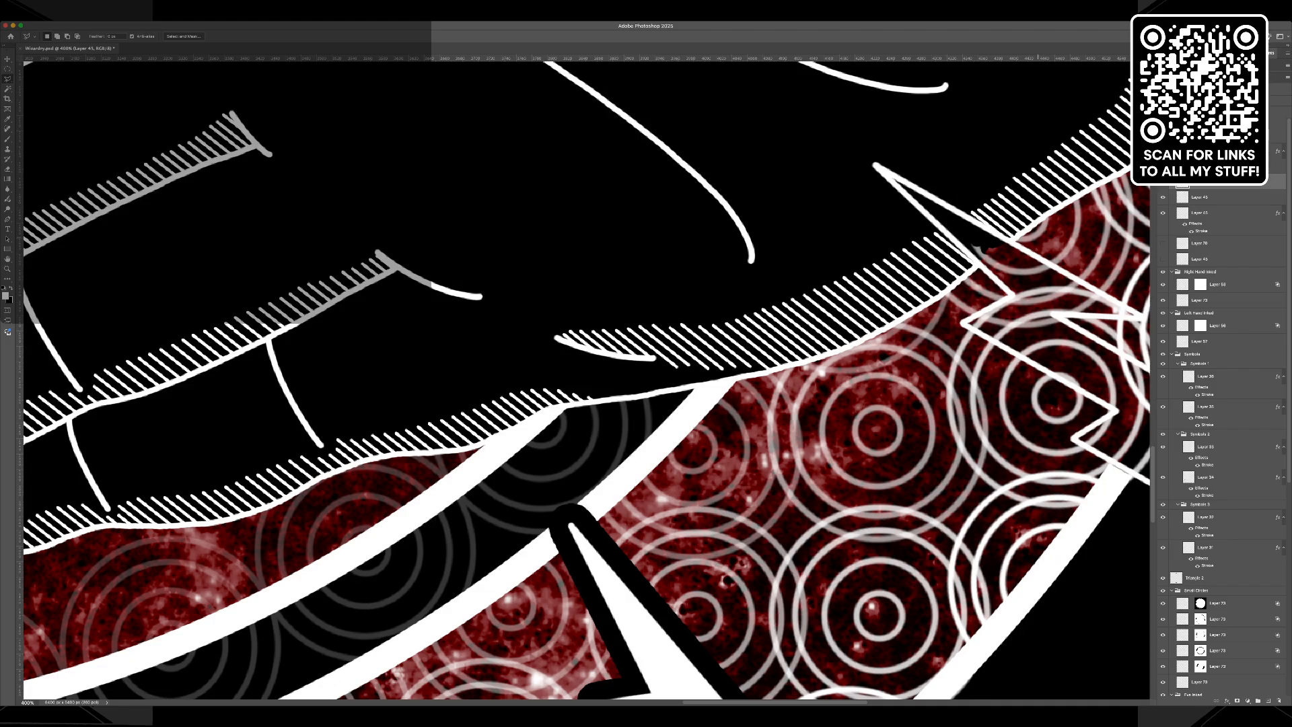
pyautogui.press('v')
pyautogui.click(949, 207)
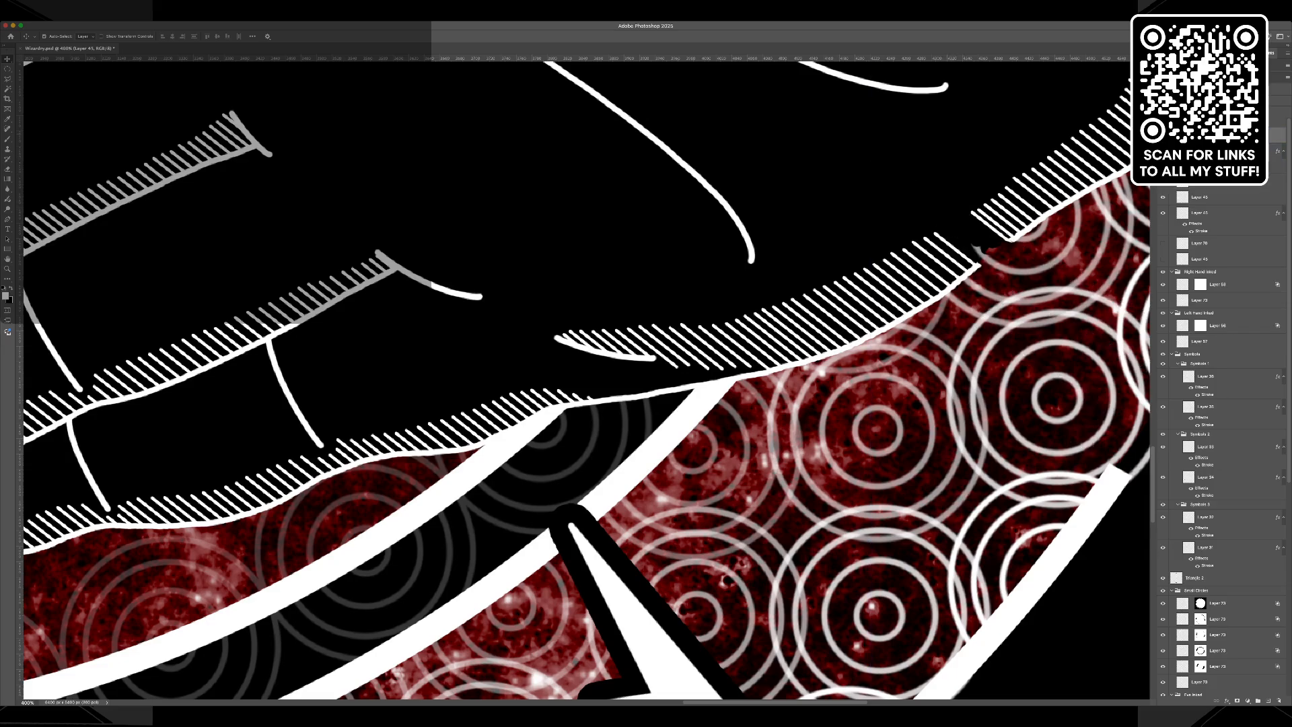
pyautogui.press('w')
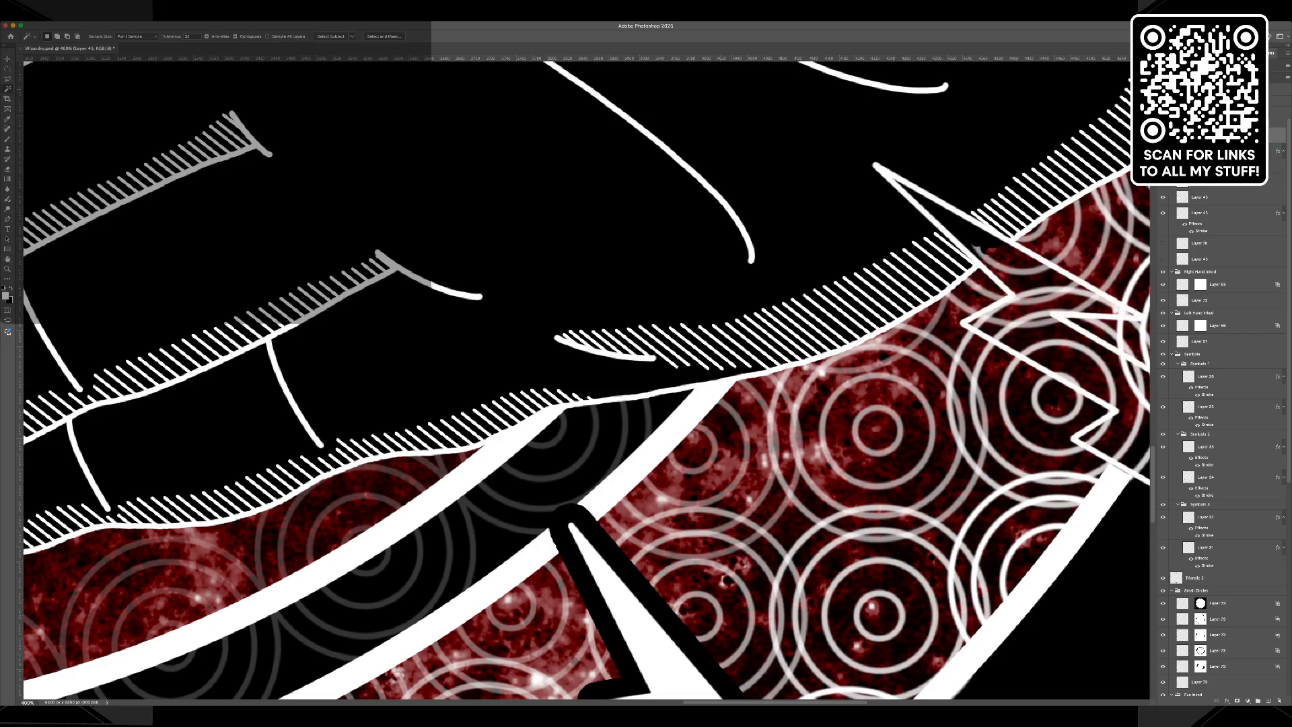
pyautogui.click(1030, 306)
# Add the interior of the matching third bolt on the ring's upper left to the selection.
pyautogui.scroll(20, 584, 379)
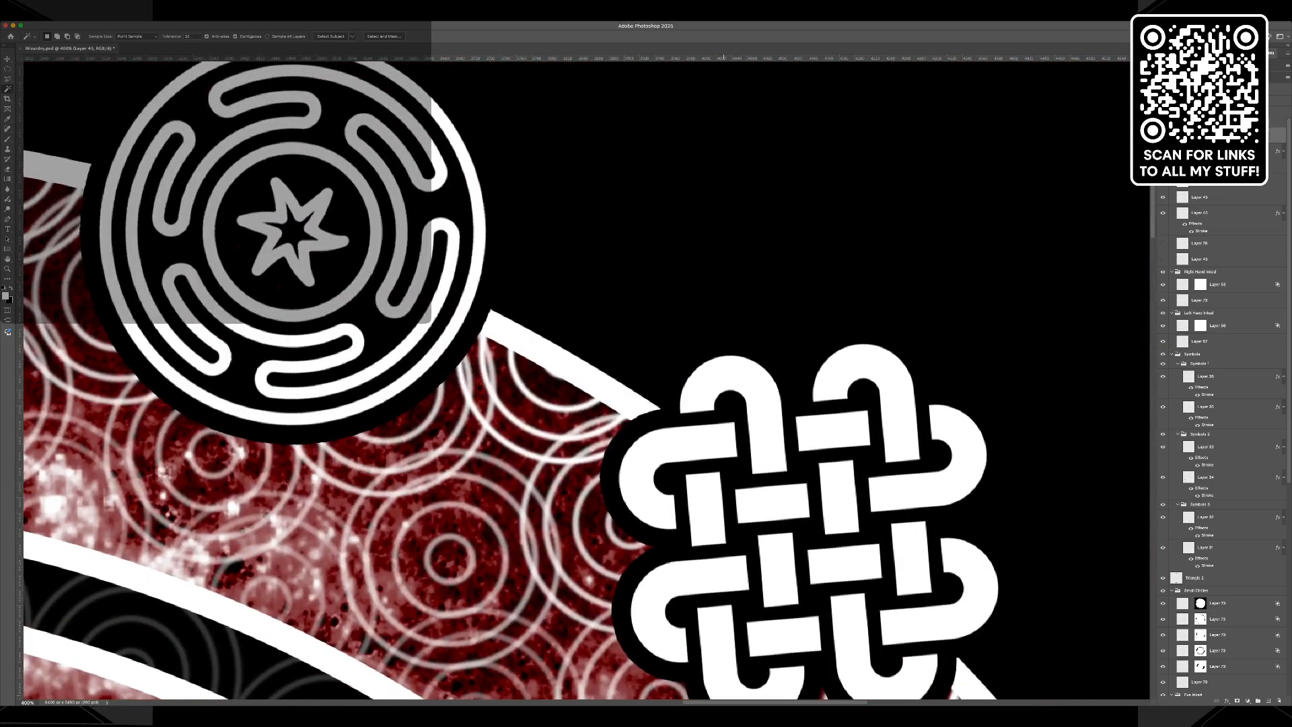
pyautogui.hscroll(-15, 584, 380)
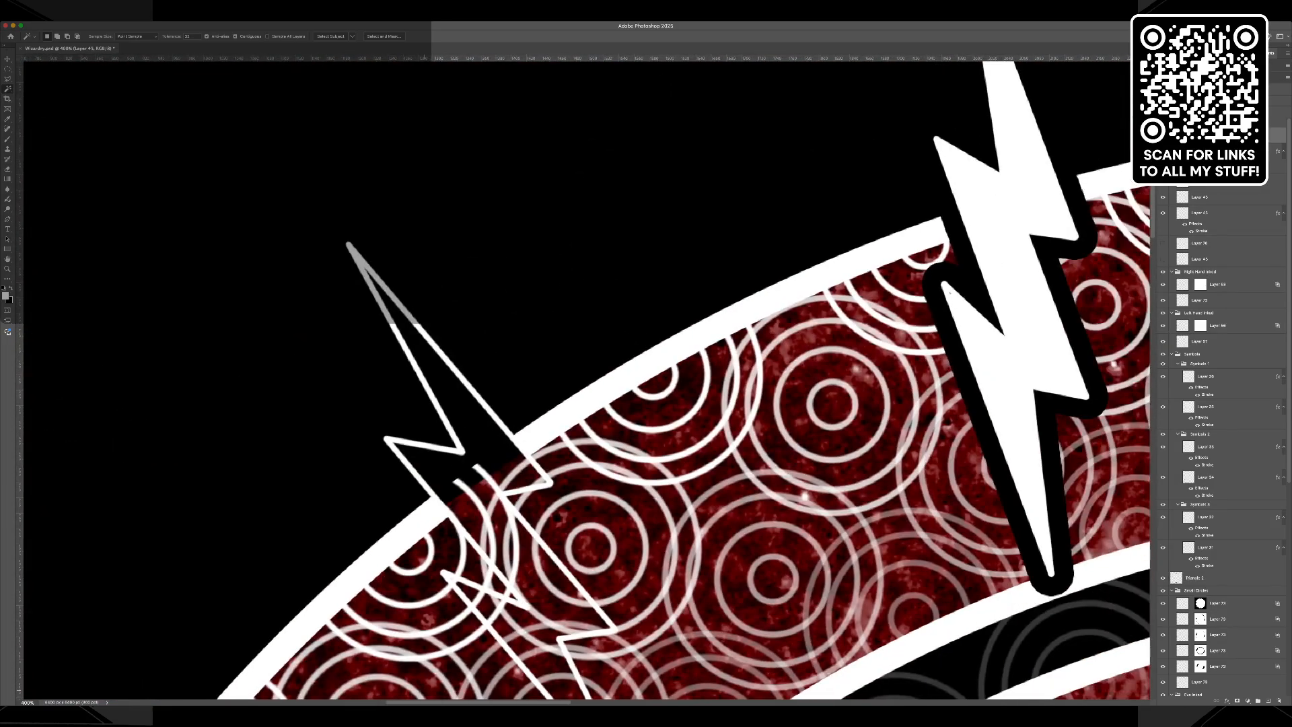
pyautogui.hscroll(-3, 584, 380)
pyautogui.scroll(-5, 585, 379)
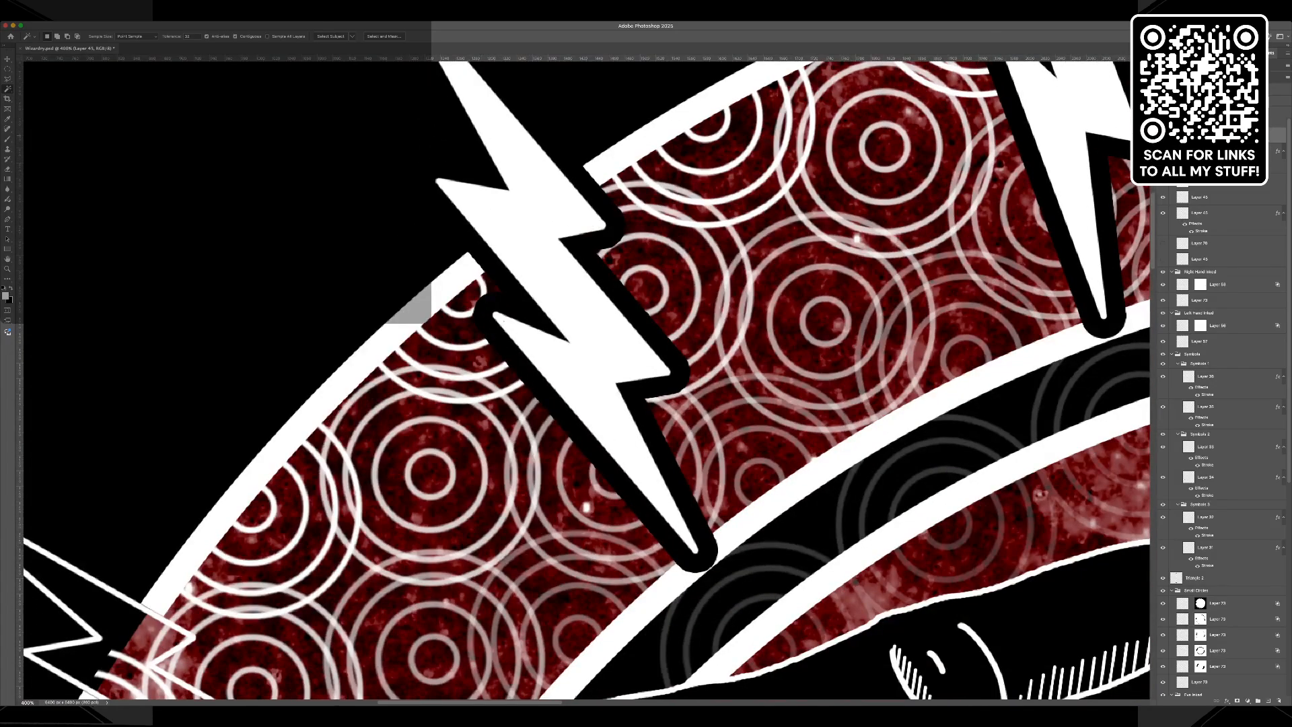
pyautogui.click(1163, 136)
pyautogui.click(1164, 135)
pyautogui.keyDown('shift'); pyautogui.click(121, 623); pyautogui.keyUp('shift')
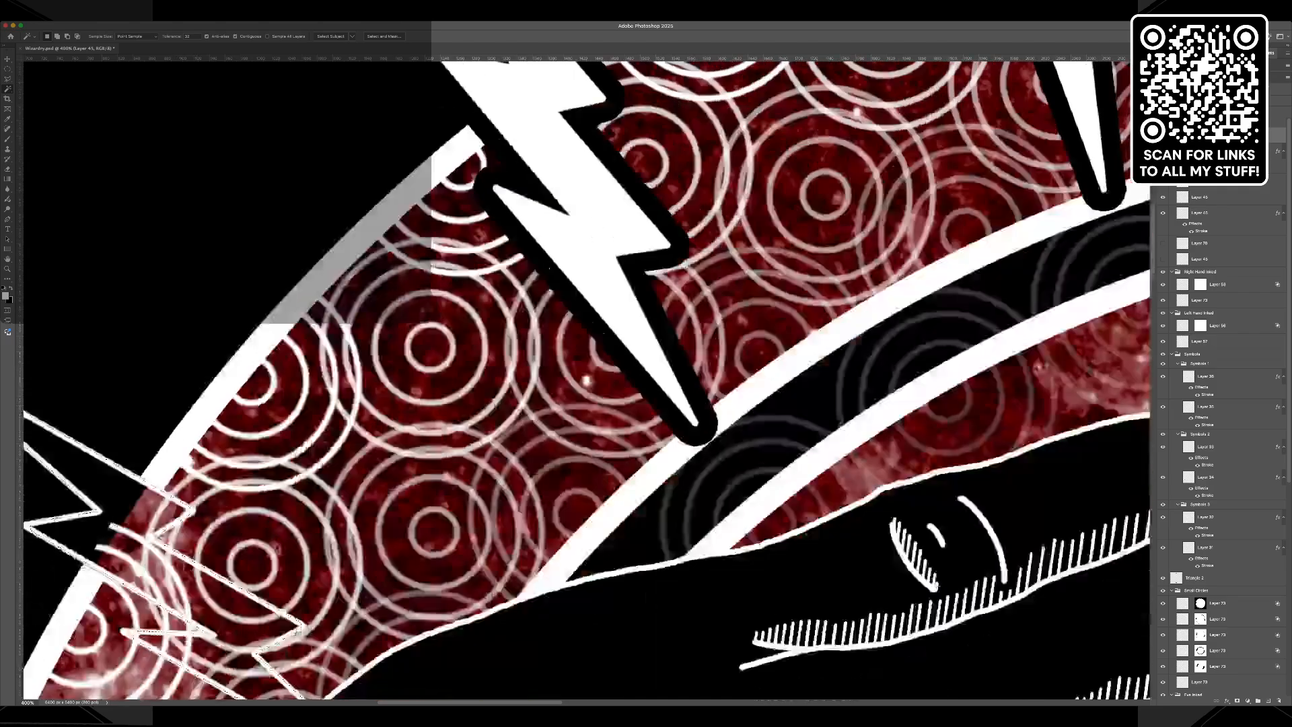
pyautogui.scroll(-3, 584, 379)
pyautogui.scroll(-2, 585, 379)
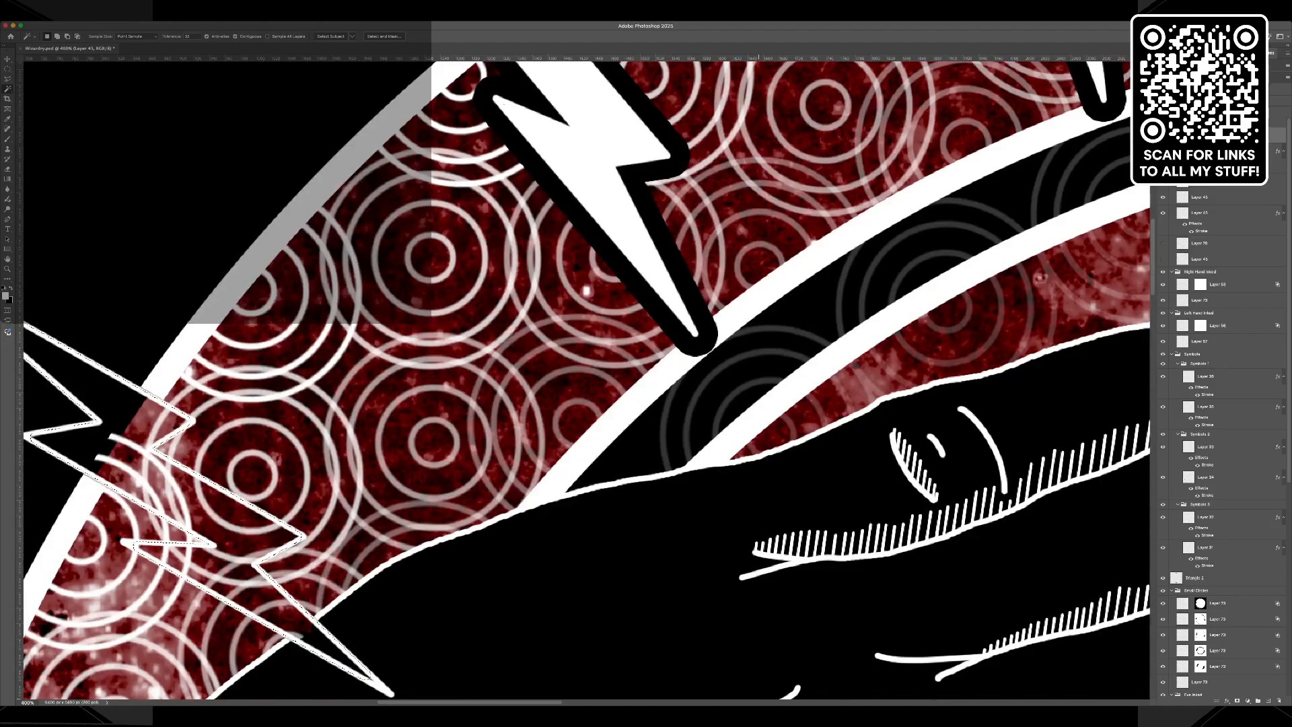
pyautogui.hscroll(-6, 588, 380)
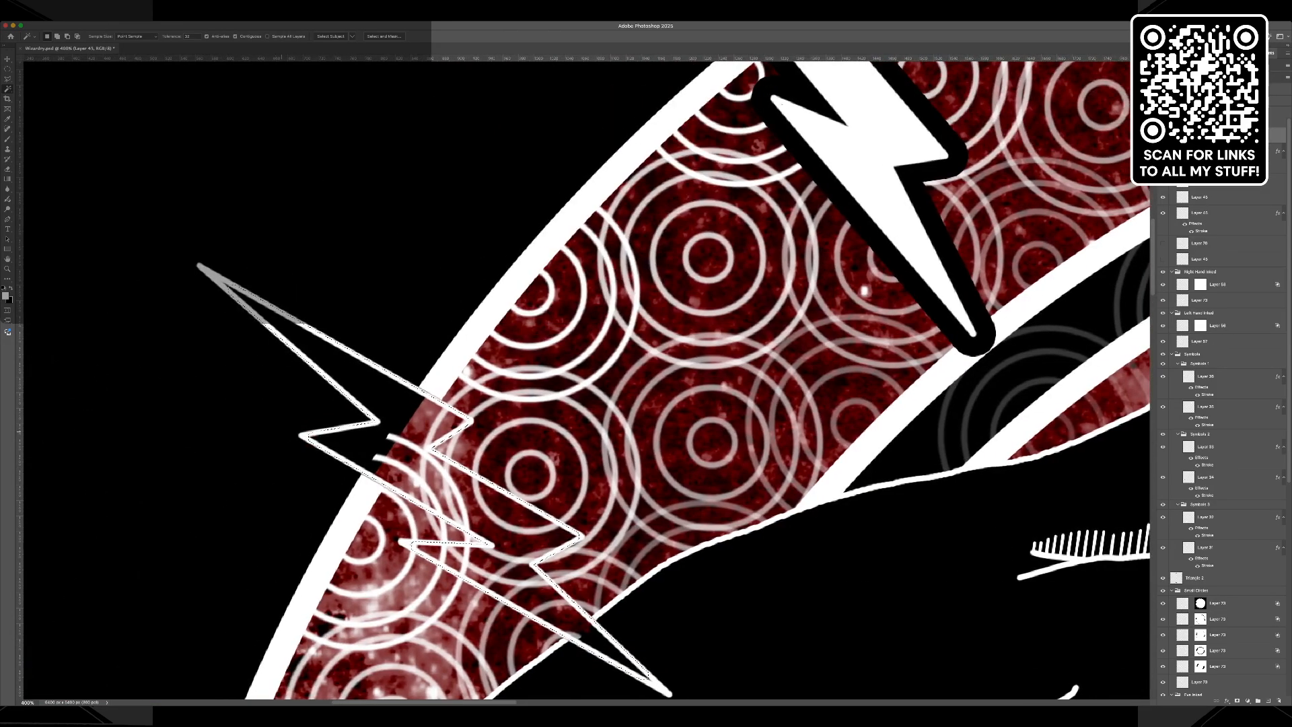
# Add the narrow tips of the third upper-left bolt to the selection with the Polygonal Lasso.
pyautogui.press('l')
pyautogui.press('shift')
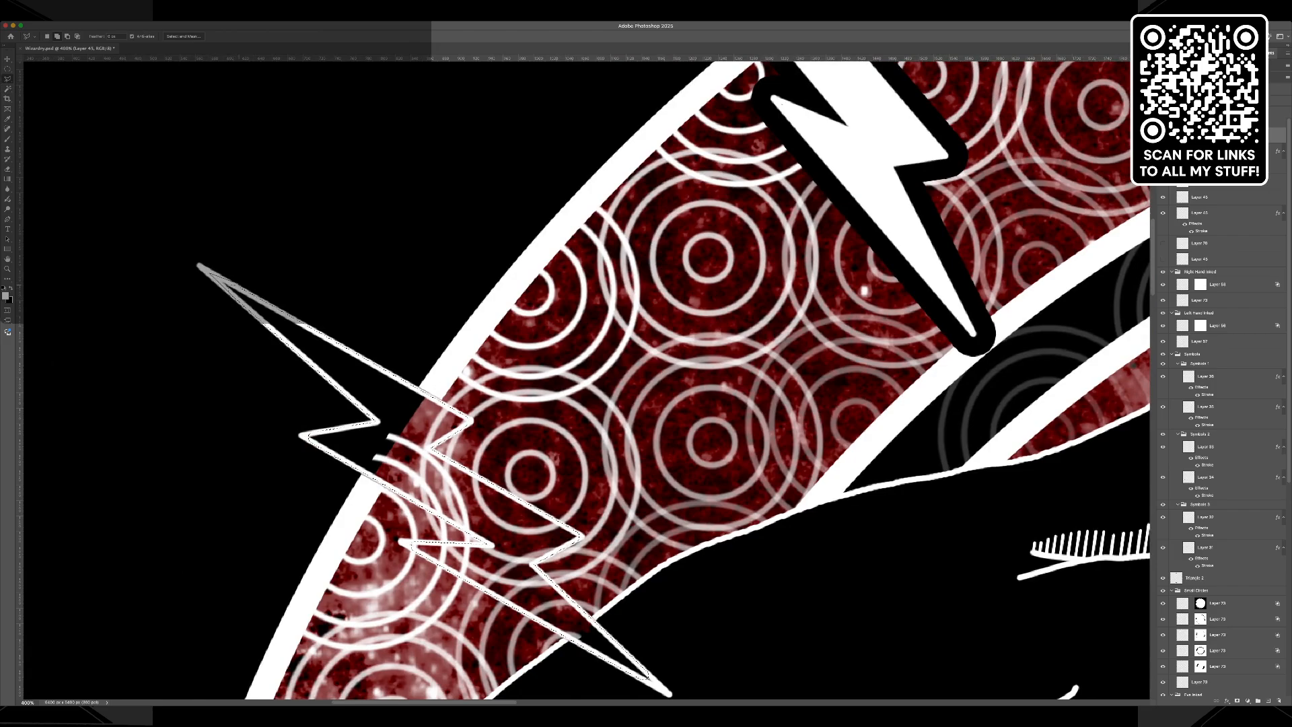
pyautogui.scroll(-2, 225, 281)
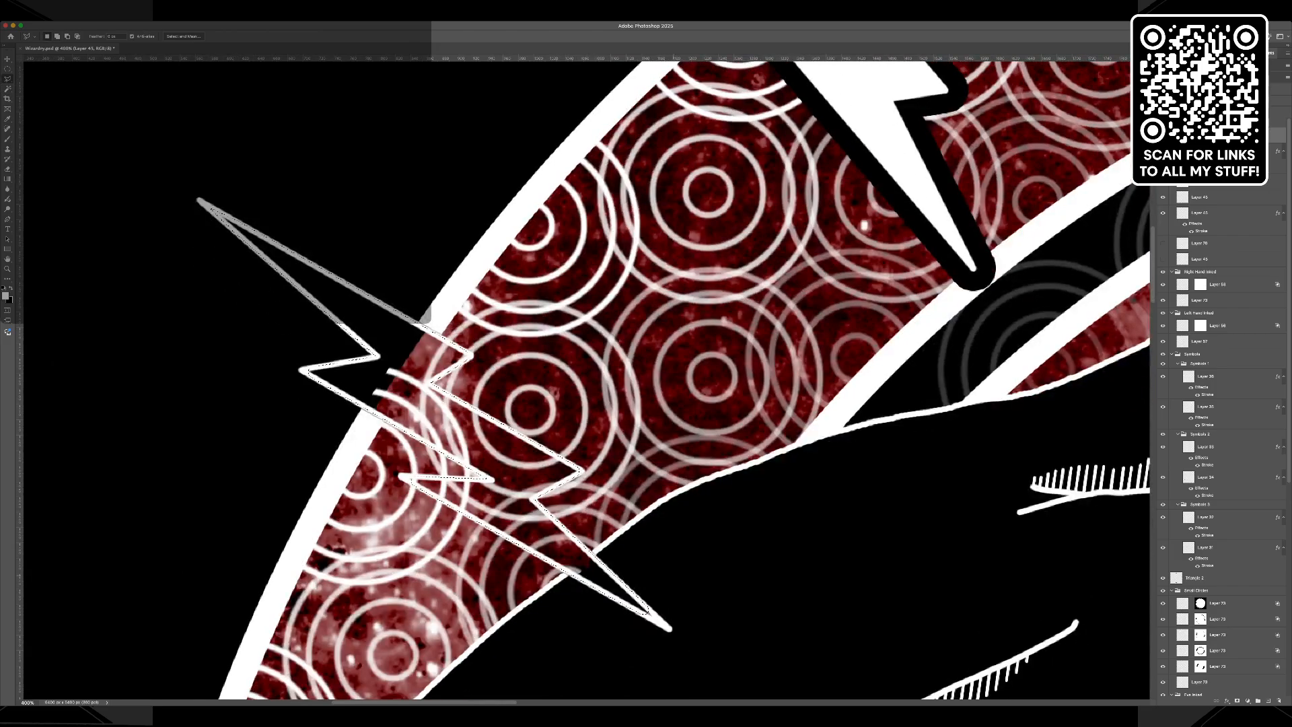
pyautogui.press('shift')
pyautogui.scroll(-3, 585, 377)
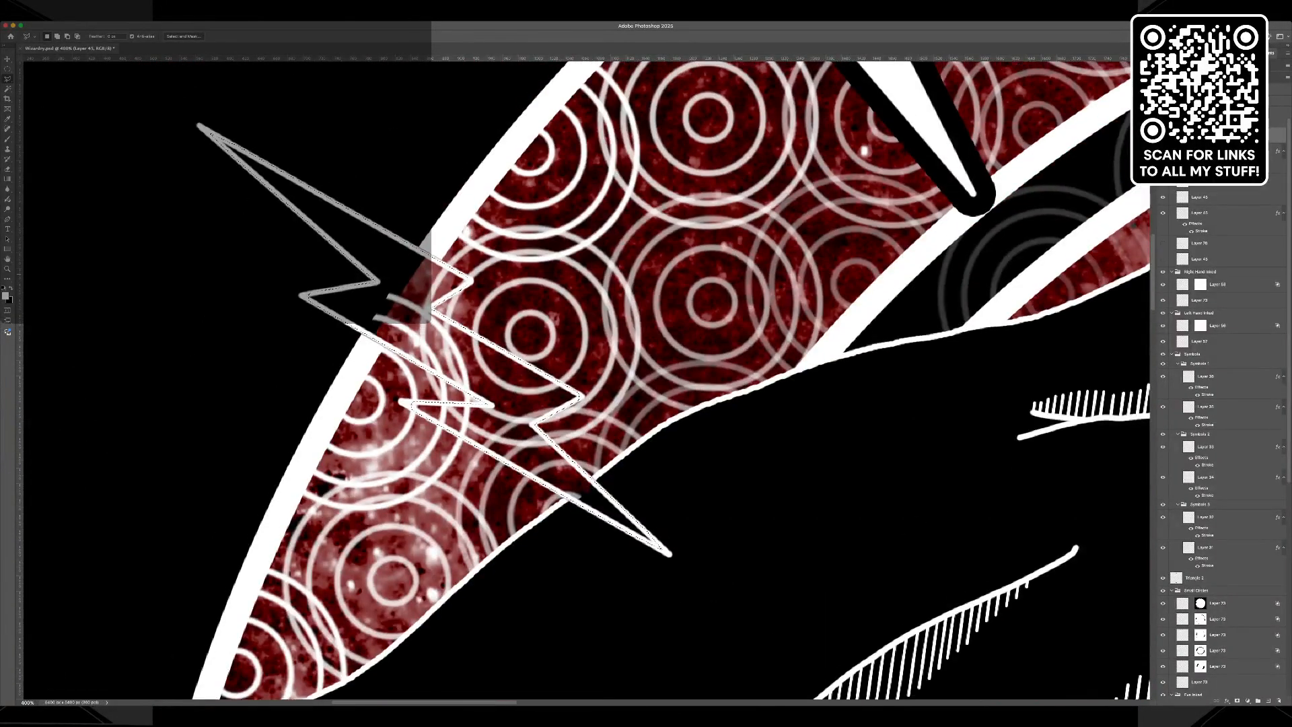
pyautogui.scroll(2, 586, 377)
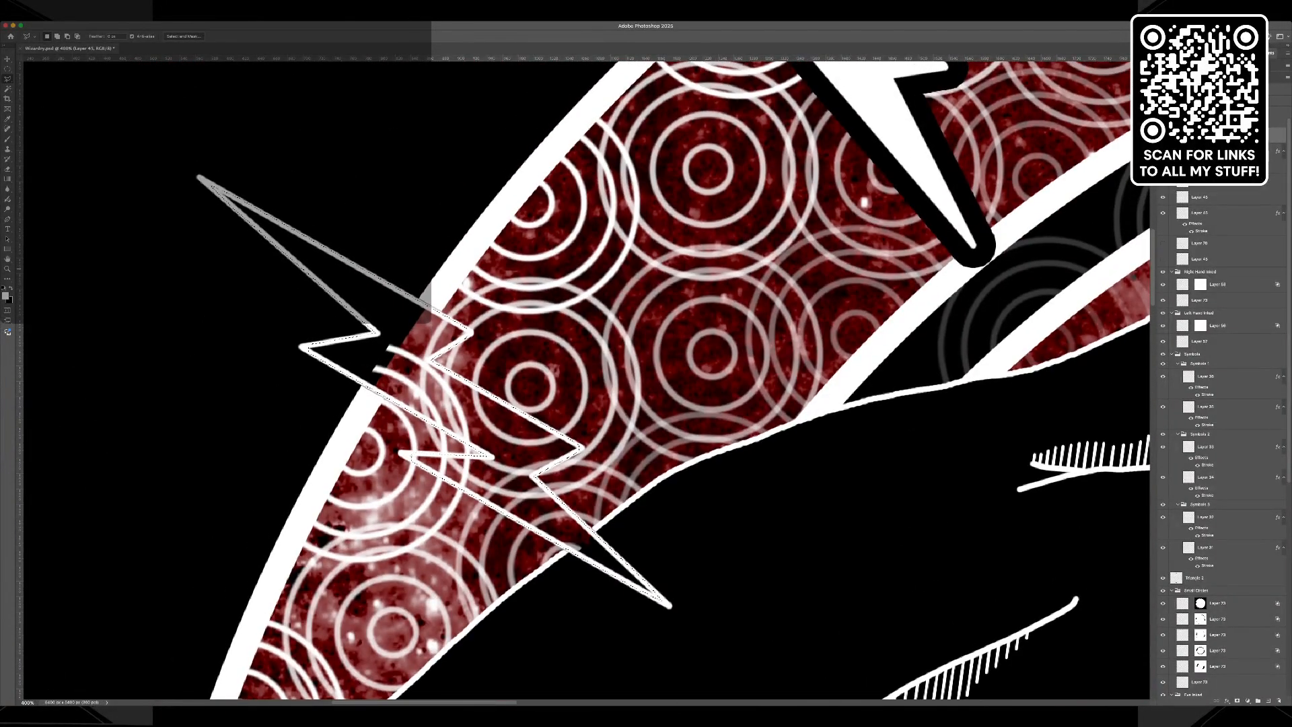
# Add the narrow tips of the third lower-right bolt to the selection with the Polygonal Lasso.
pyautogui.moveTo(1152, 269); pyautogui.dragTo(1153, 507)
pyautogui.moveTo(486, 702); pyautogui.dragTo(896, 702)
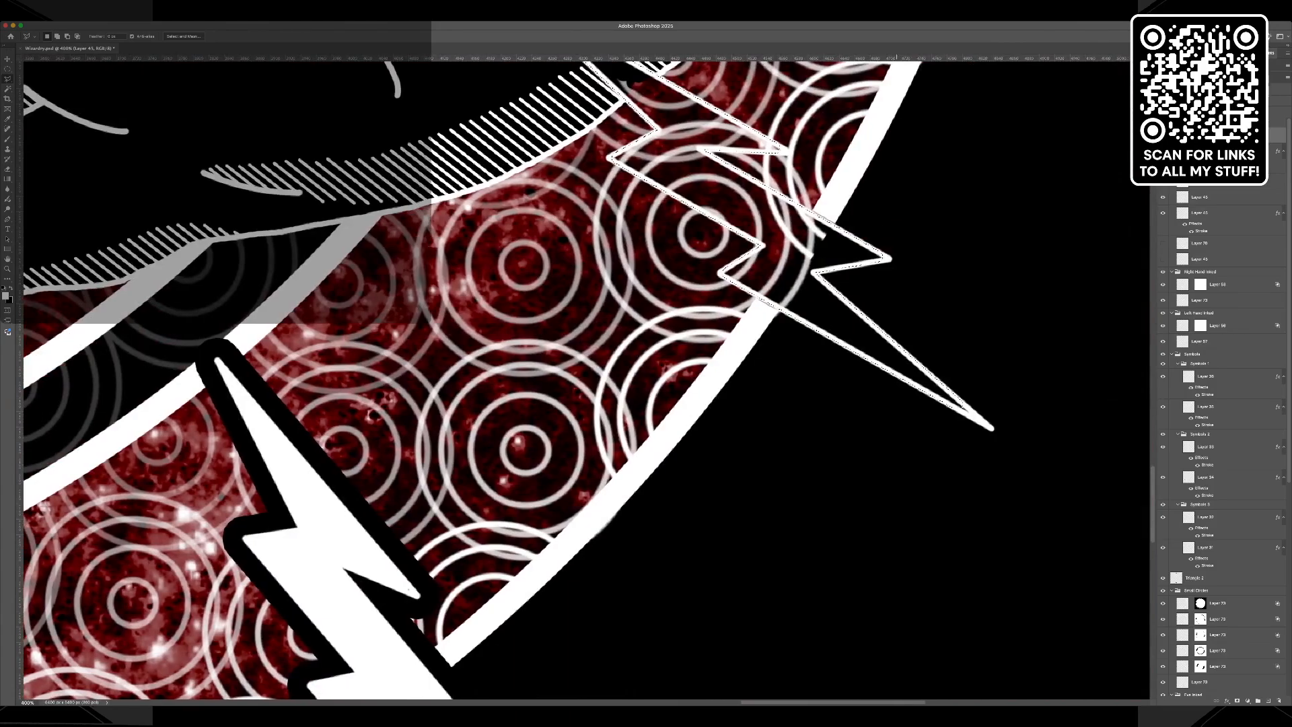
pyautogui.press('shift')
pyautogui.click(961, 401)
pyautogui.scroll(5, 505, 377)
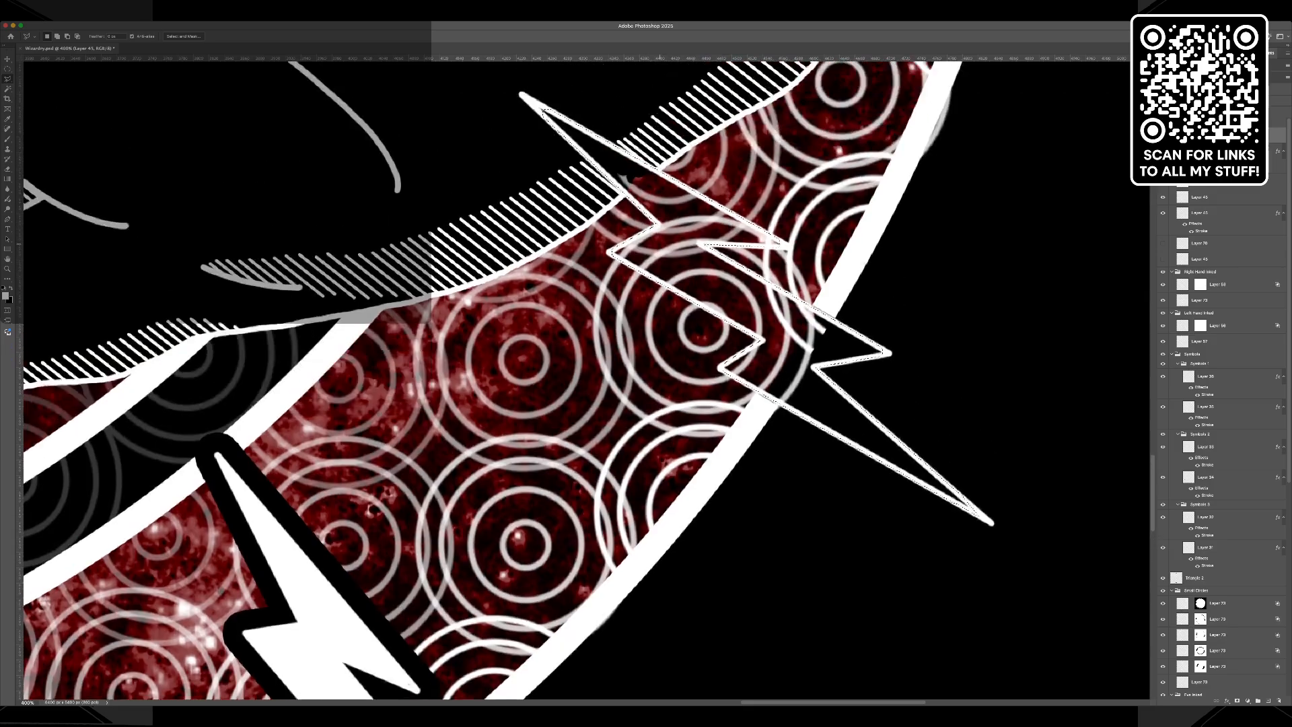
pyautogui.press('shift')
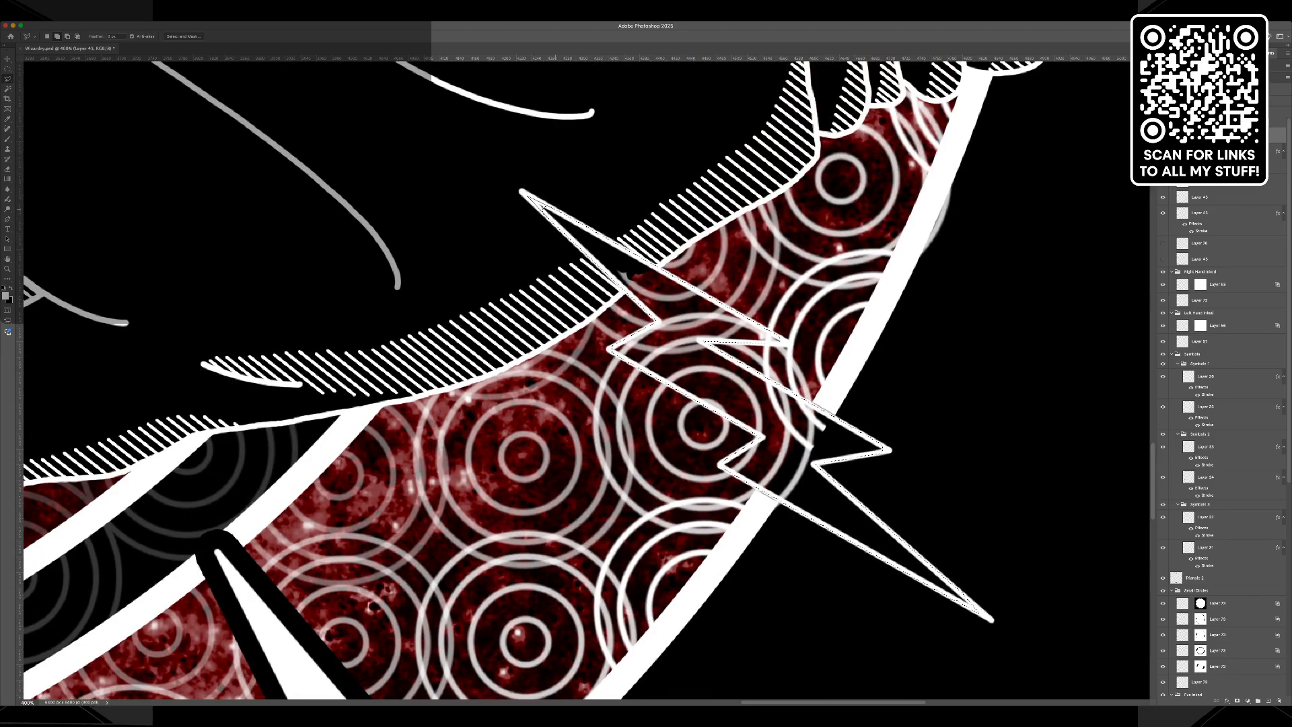
# Fill the third pair of selected bolts with white and apply the black stroke layer style to their layer.
pyautogui.press('super+z')
pyautogui.press('i')
pyautogui.hotkey('alt', 'BackSpace')
pyautogui.press('l')
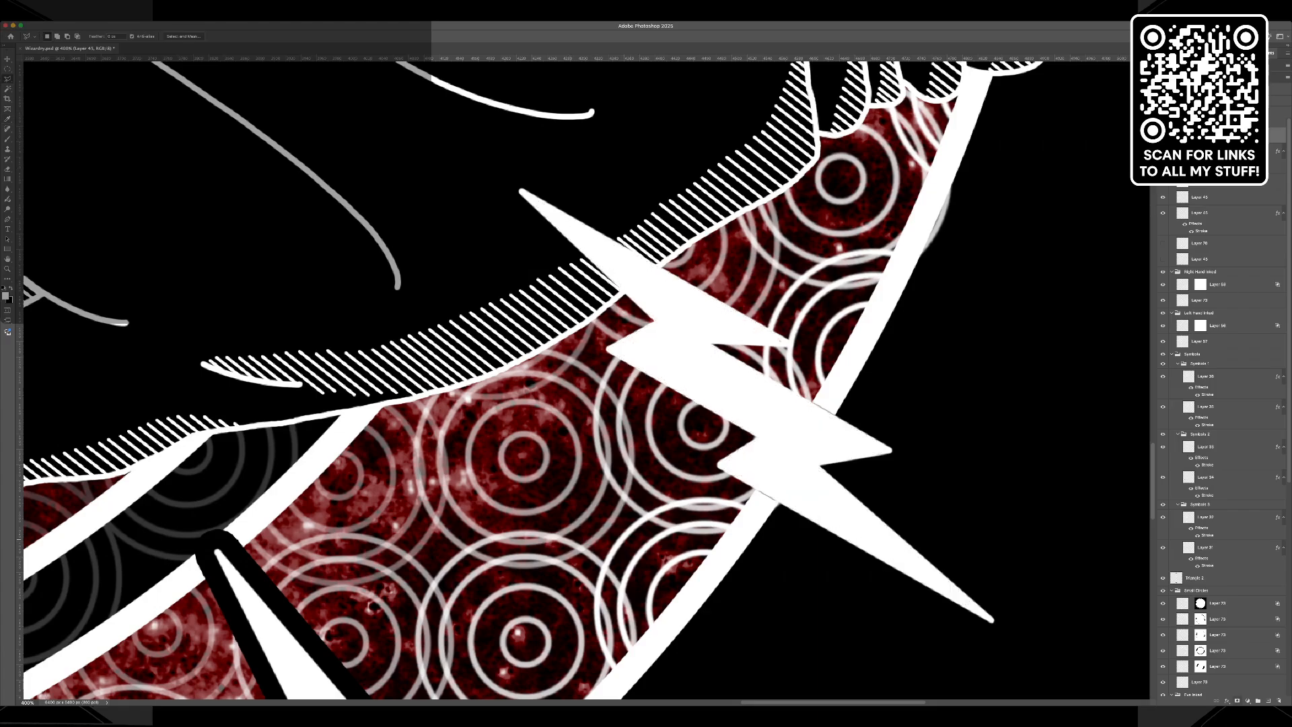
pyautogui.click(1244, 621)
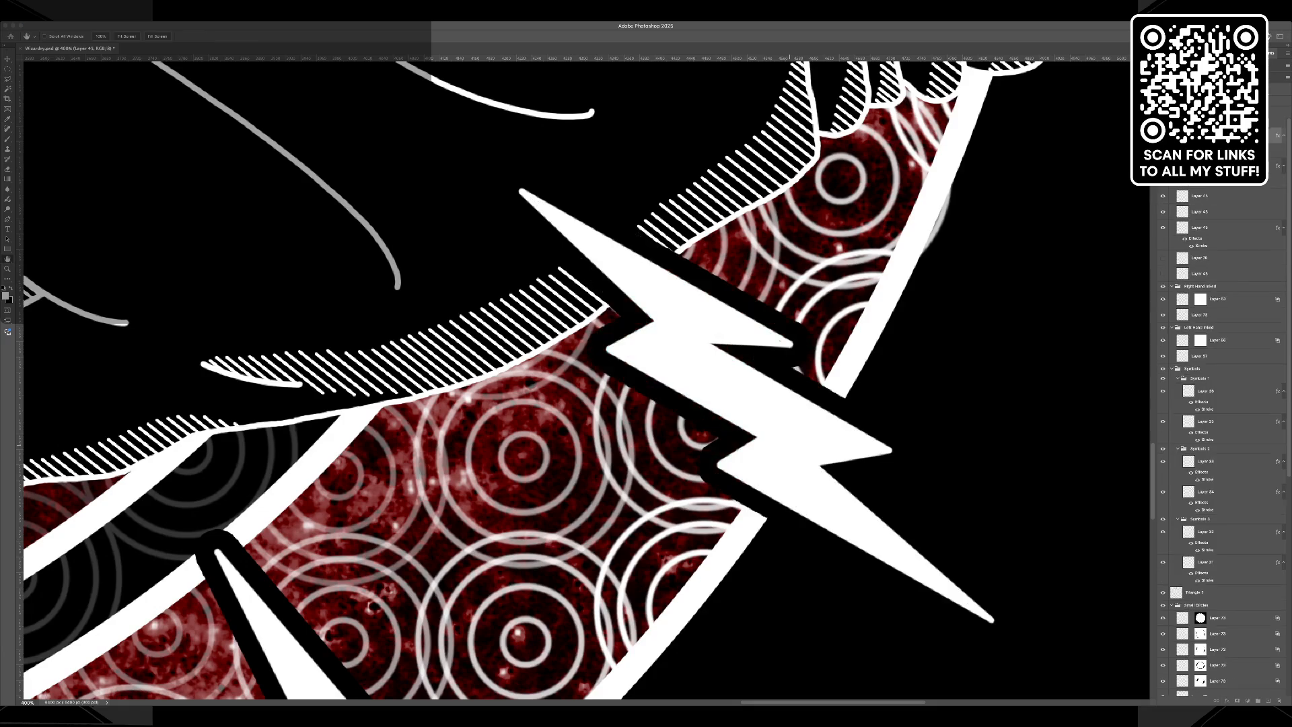
pyautogui.press('Return')
# Activate the layer of the next bolt pair and select the interior of its bolt across the right-hand fingers with the Magic Wand.
pyautogui.scroll(8, 867, 434)
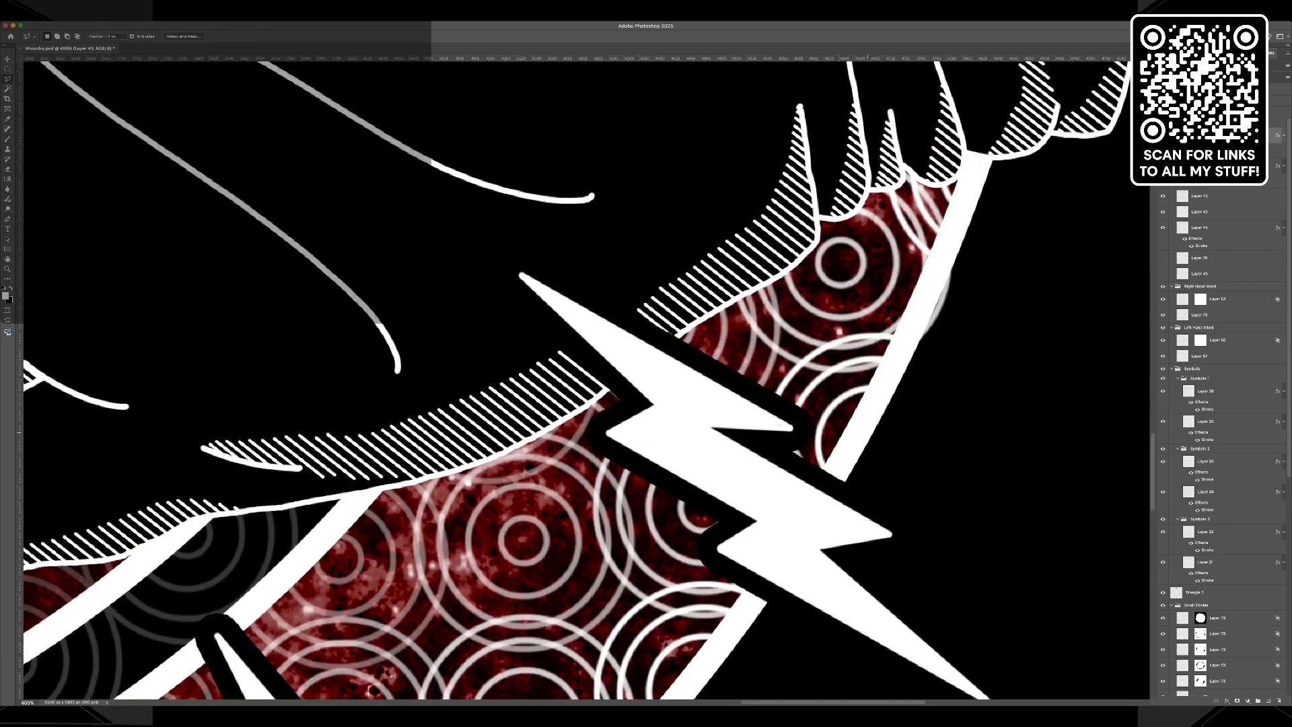
pyautogui.scroll(5, 586, 380)
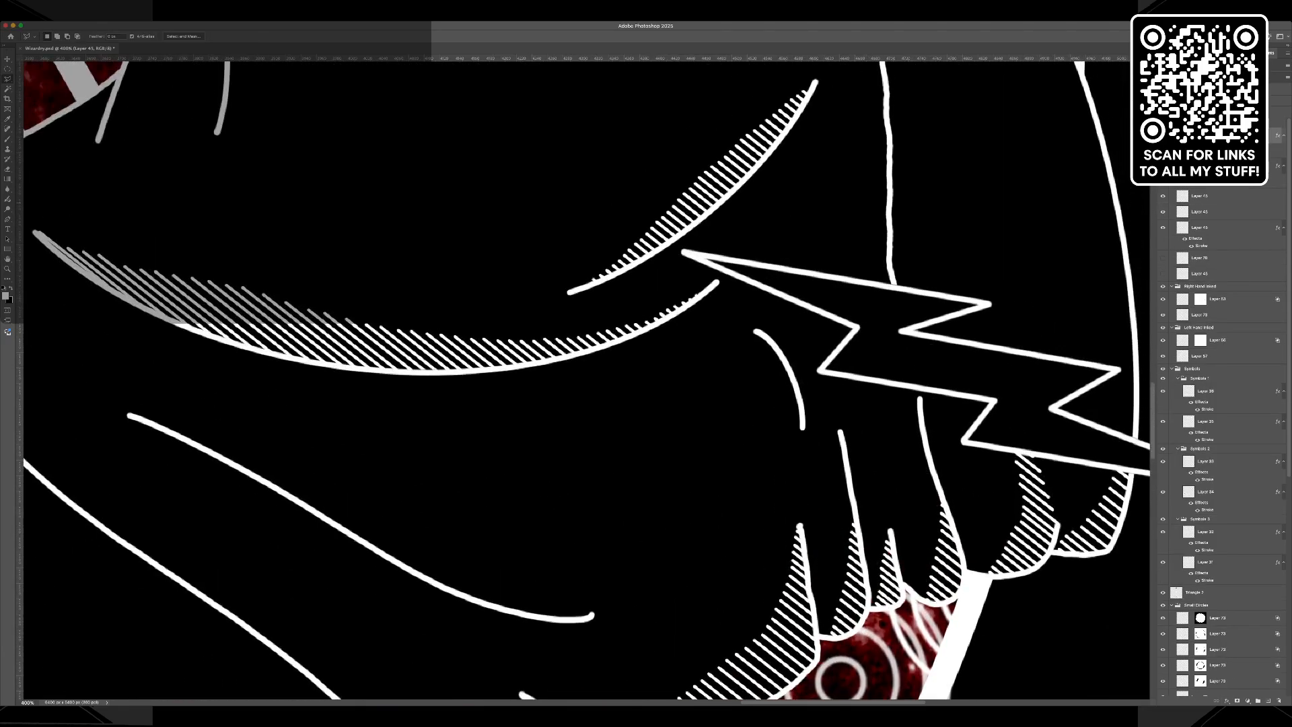
pyautogui.click(1163, 196)
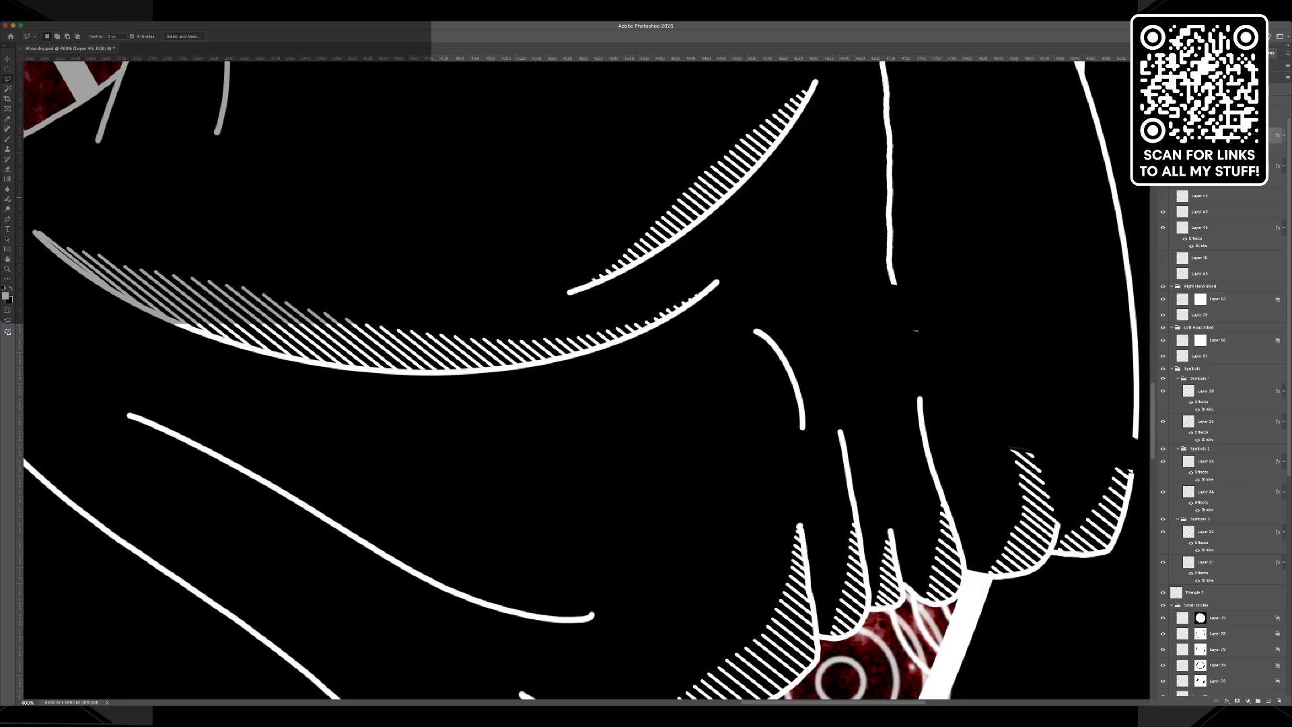
pyautogui.click(1163, 196)
pyautogui.click(1211, 196)
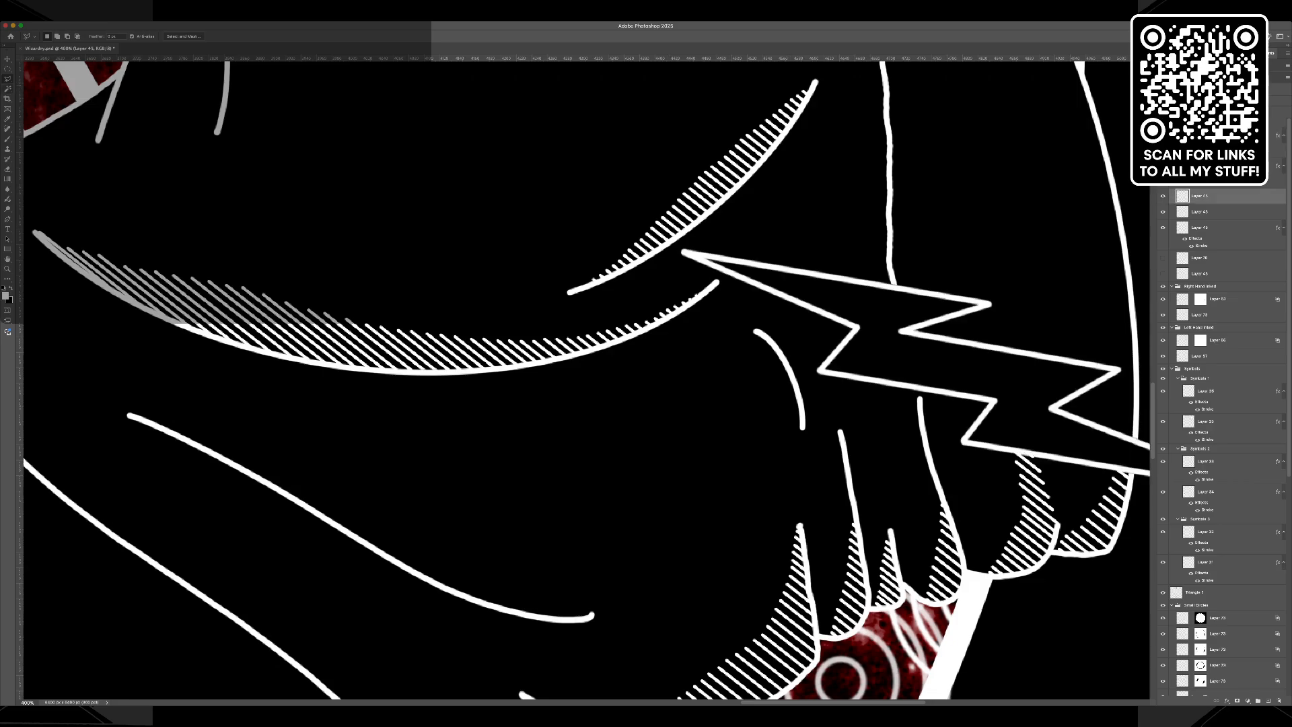
pyautogui.press('w')
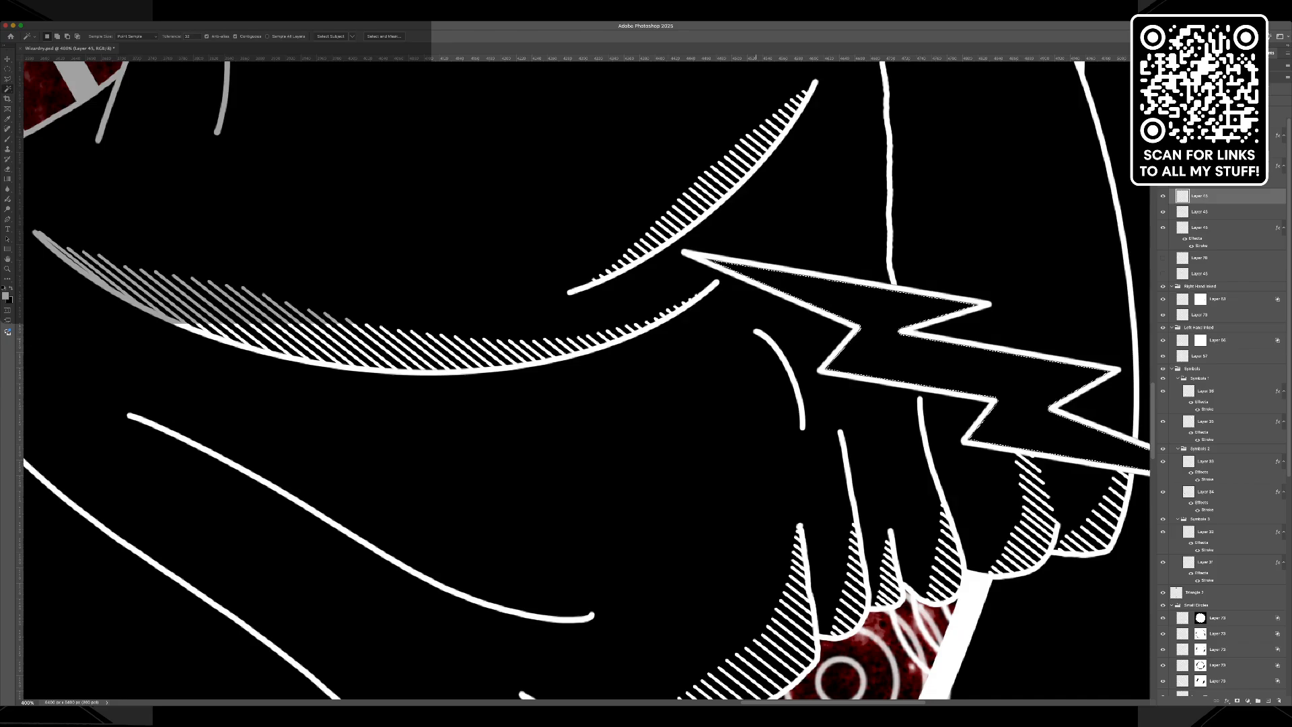
# Add the interior of the matching bolt below the ring's left end to the selection.
pyautogui.hscroll(-20, 771, 327)
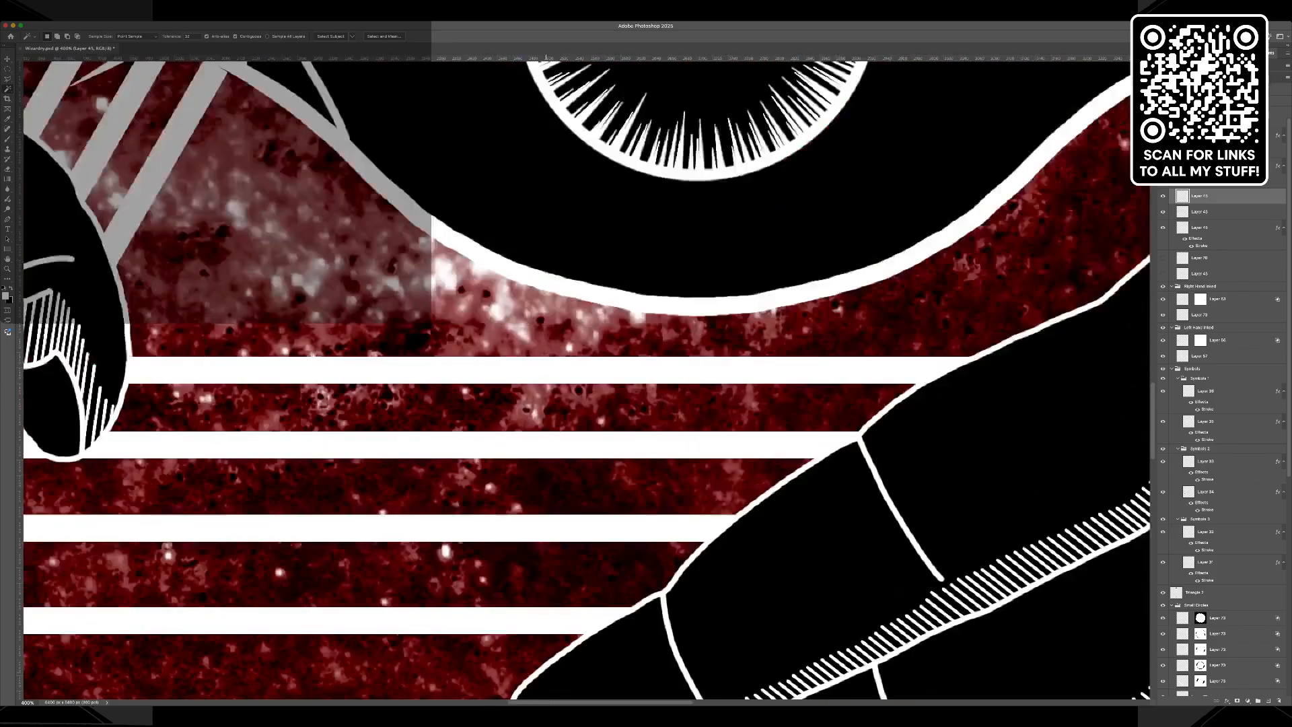
pyautogui.scroll(5, 377, 448)
pyautogui.scroll(10, 584, 378)
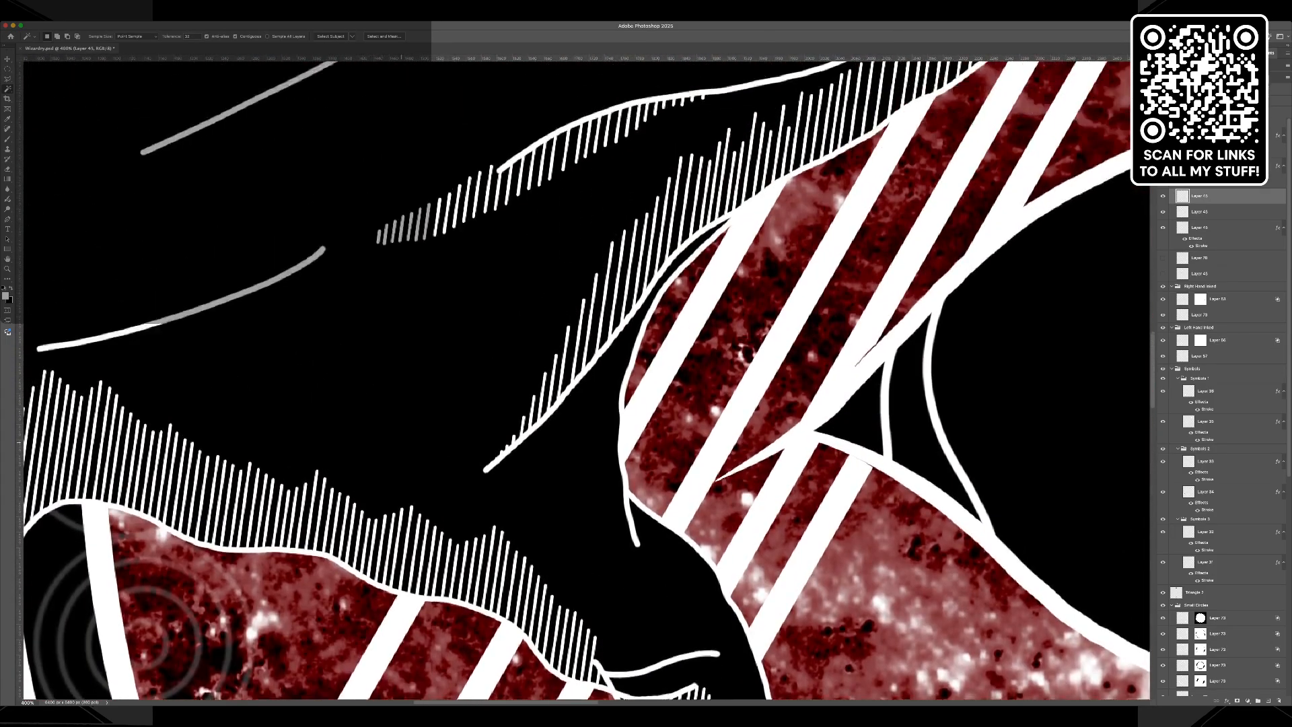
pyautogui.scroll(-3, 585, 378)
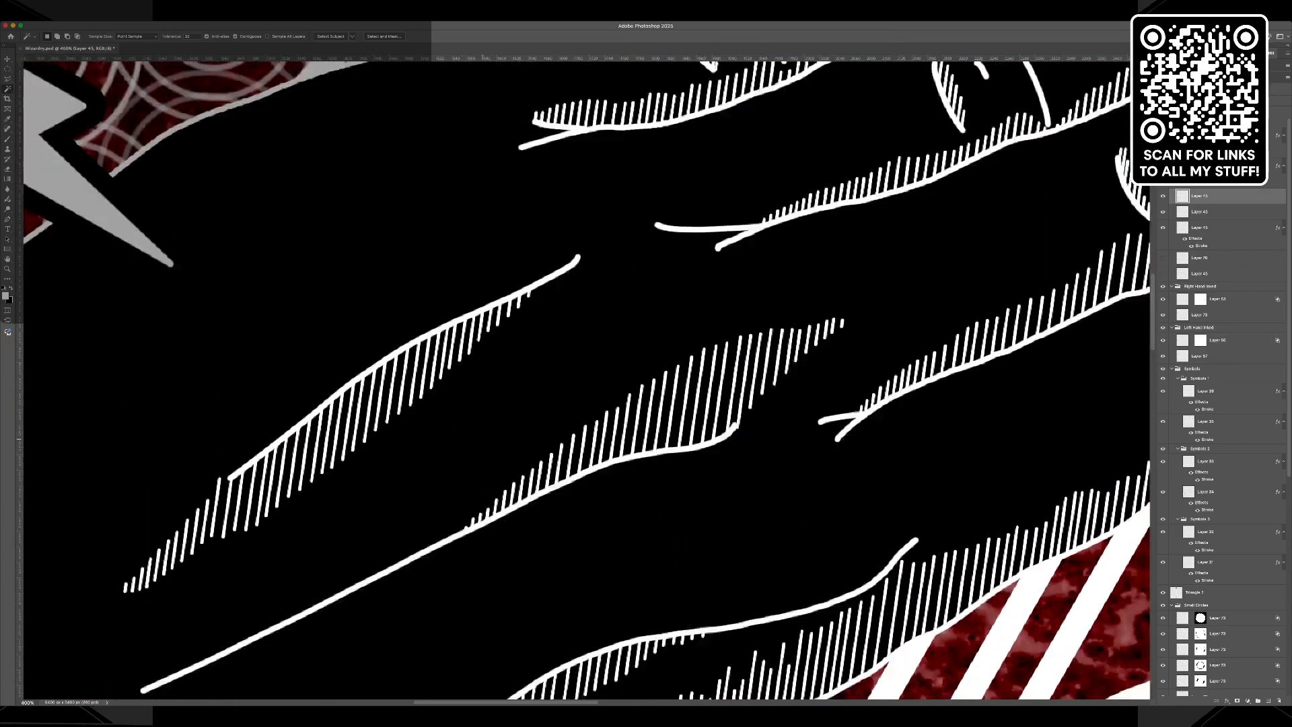
pyautogui.hscroll(-10, 584, 378)
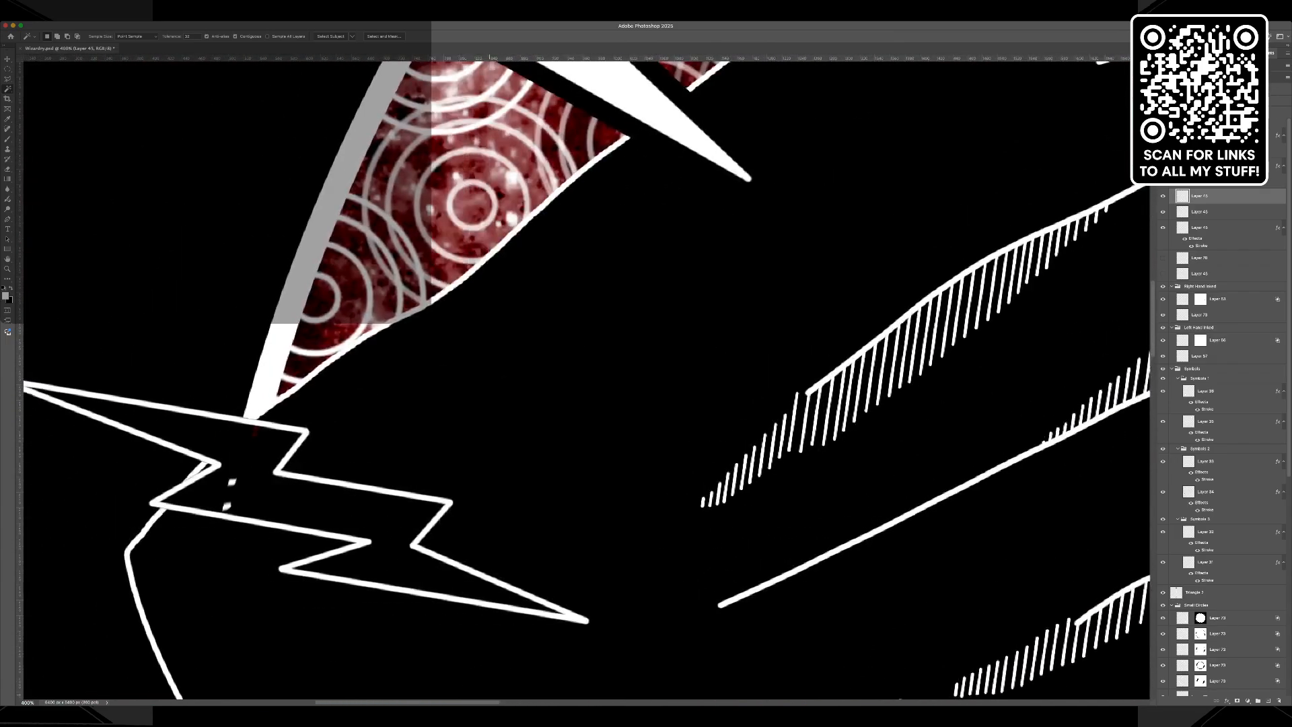
pyautogui.click(1163, 196)
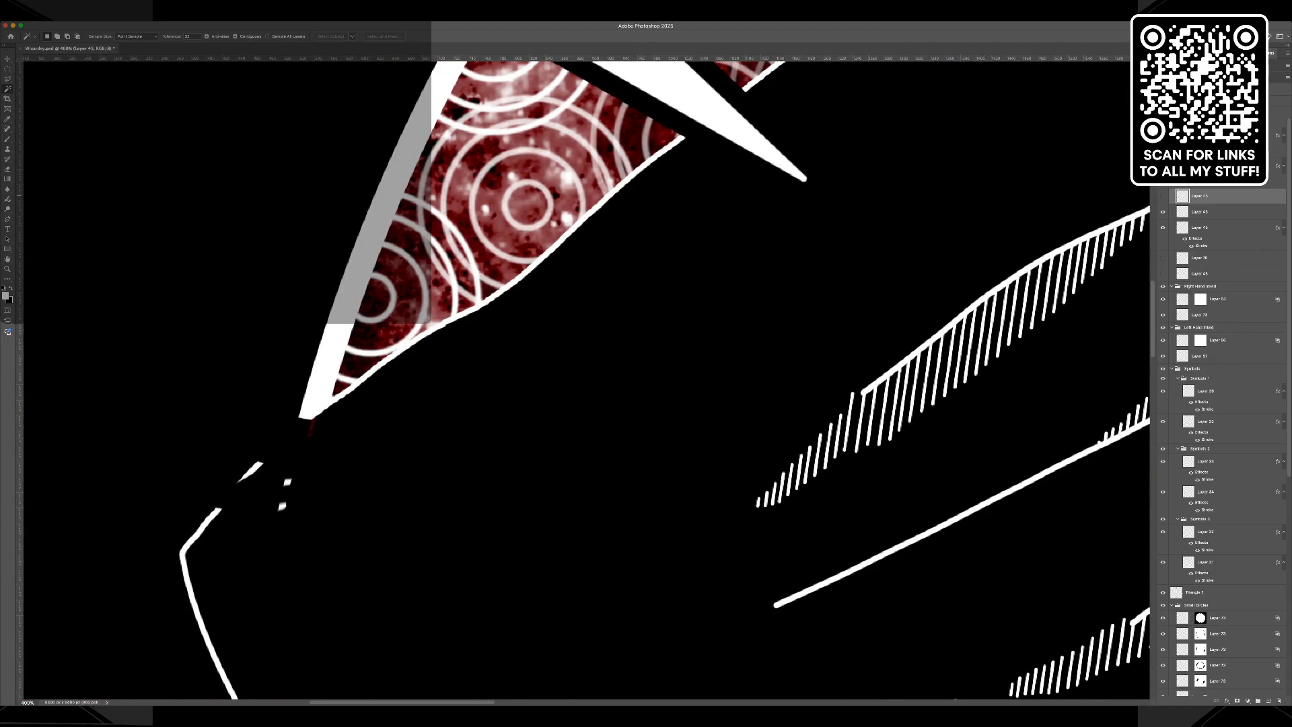
pyautogui.click(1164, 196)
pyautogui.keyDown('shift'); pyautogui.click(364, 501); pyautogui.keyUp('shift')
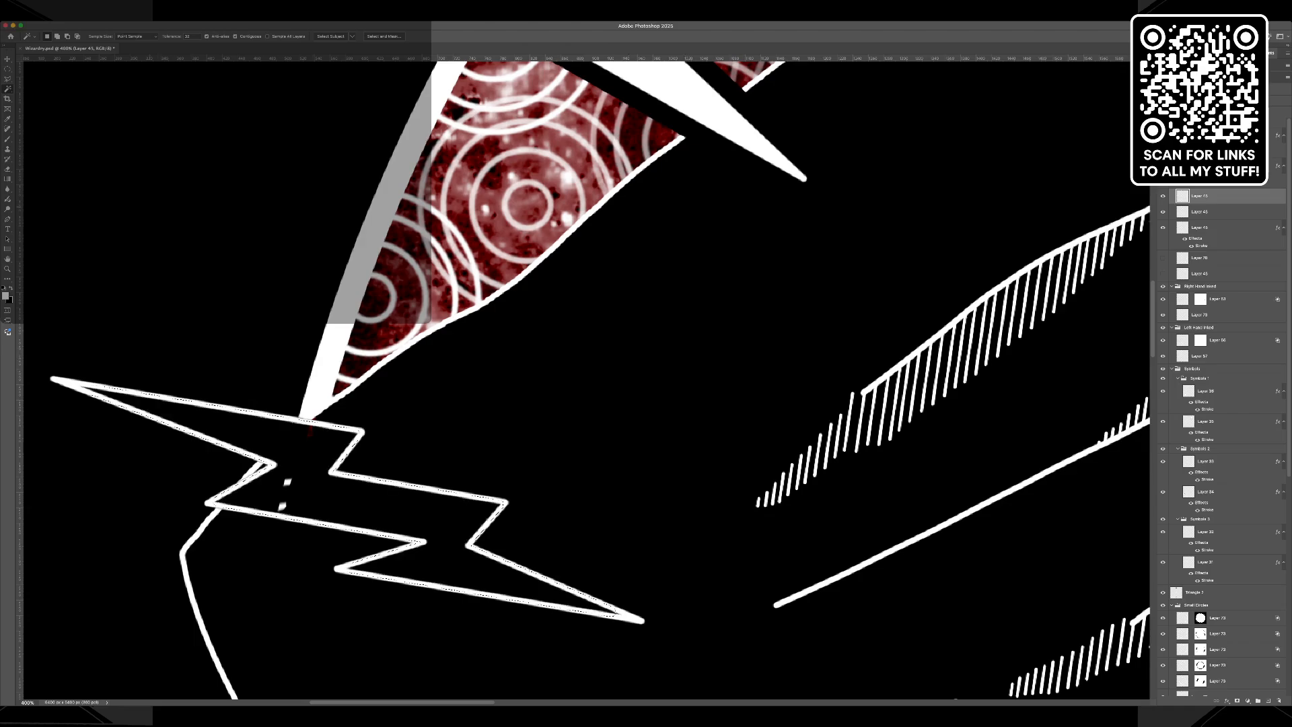
# Add the narrow tips of the bolt across the right-hand fingers to the selection with the Polygonal Lasso.
pyautogui.press('l')
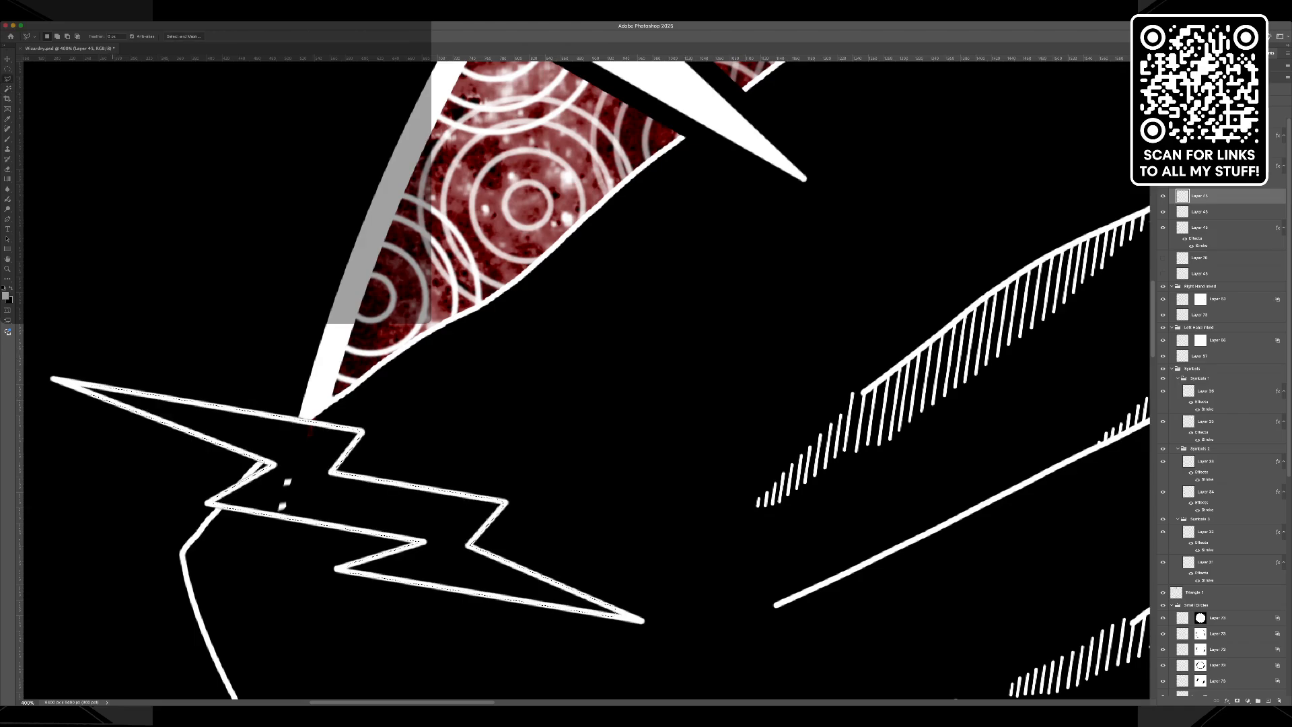
pyautogui.press('shift')
pyautogui.press('shift')
pyautogui.hscroll(20, 585, 381)
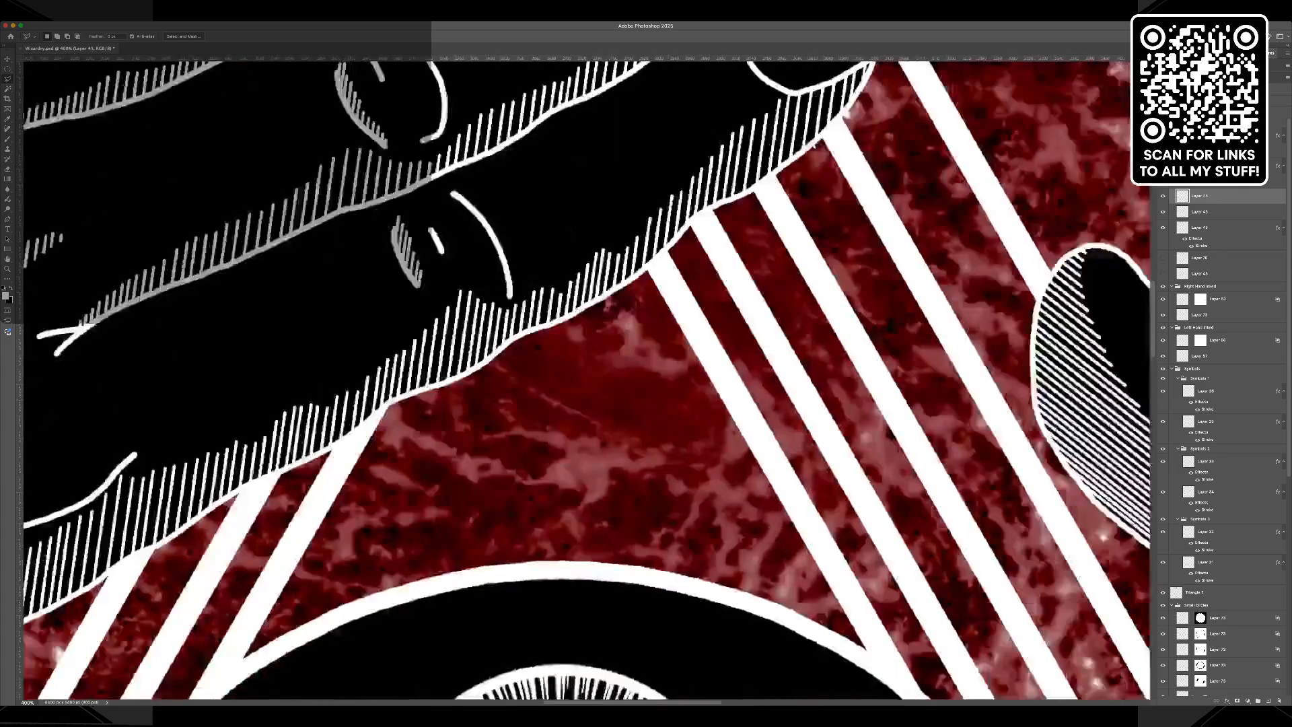
pyautogui.hscroll(2, 585, 381)
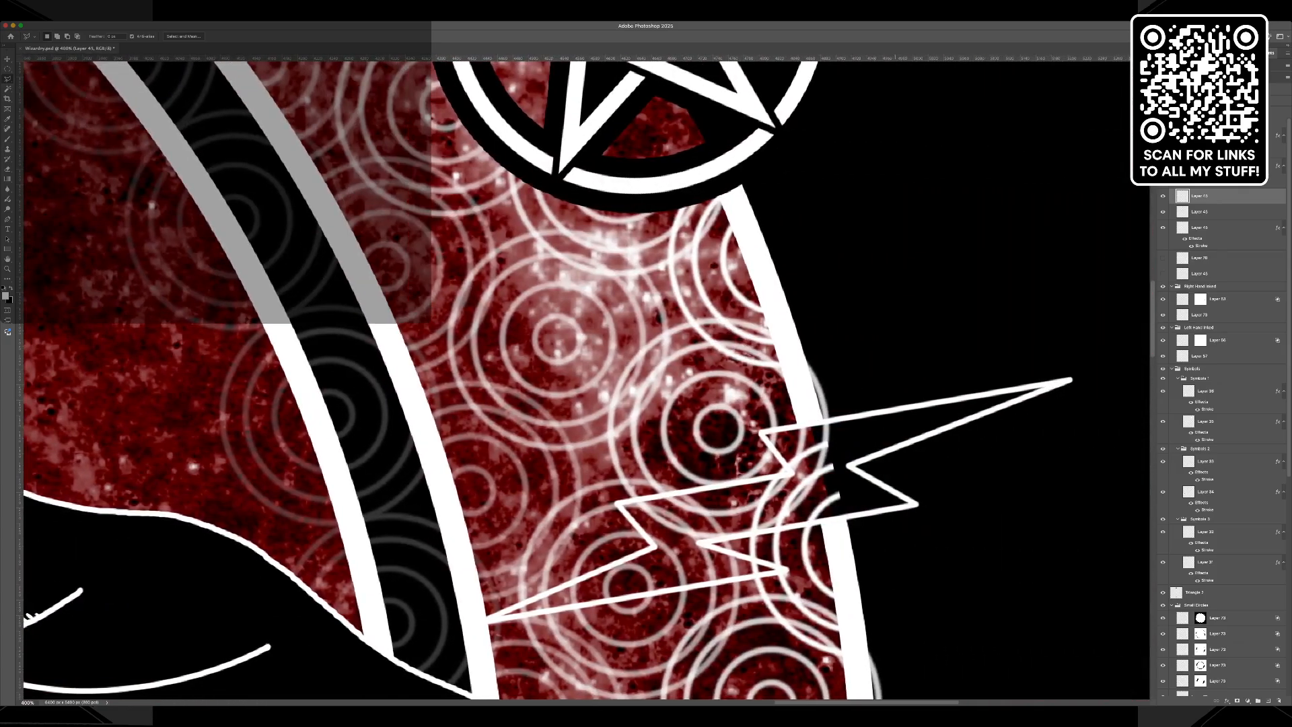
pyautogui.scroll(15, 586, 380)
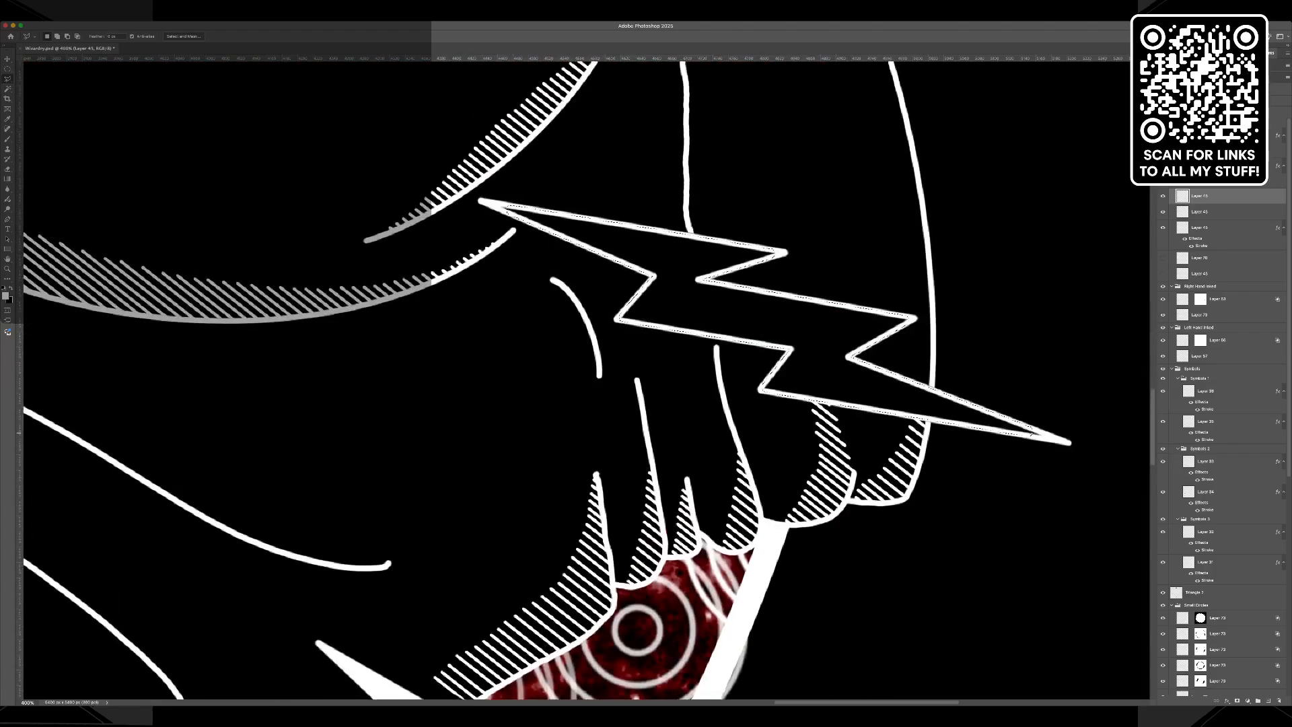
pyautogui.keyDown('shift'); pyautogui.click(510, 216); pyautogui.keyUp('shift')
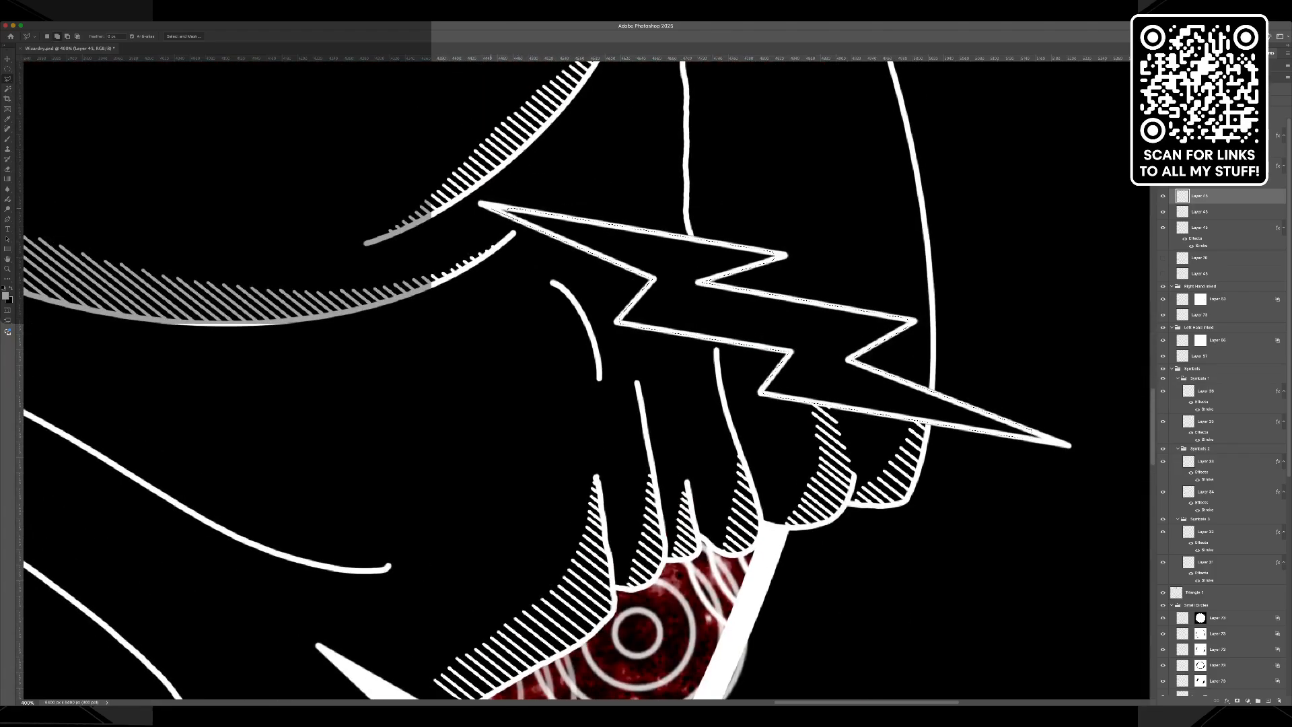
pyautogui.click(522, 209)
pyautogui.click(510, 215)
pyautogui.keyDown('shift'); pyautogui.click(1036, 431); pyautogui.keyUp('shift')
pyautogui.click(1026, 429)
# Fill the selected bolt pair beside the two wrists with white.
pyautogui.press('i')
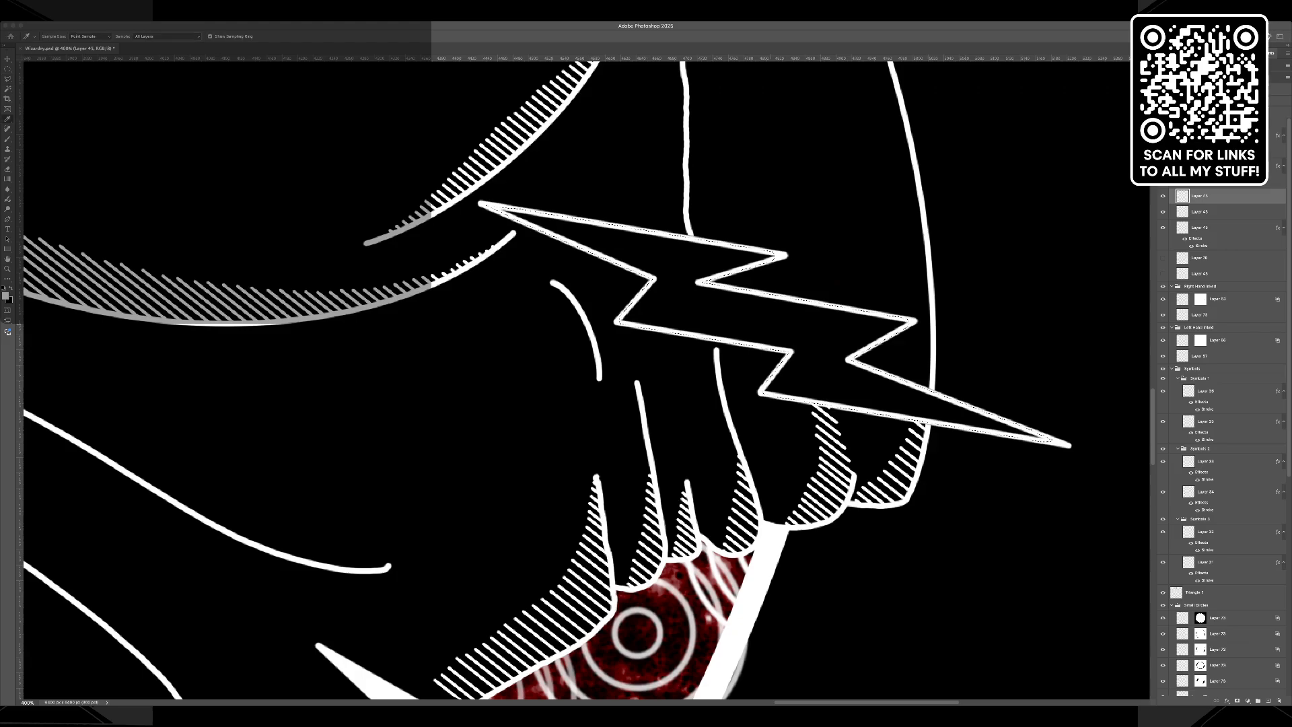
pyautogui.press('l')
pyautogui.hotkey('alt', 'BackSpace')
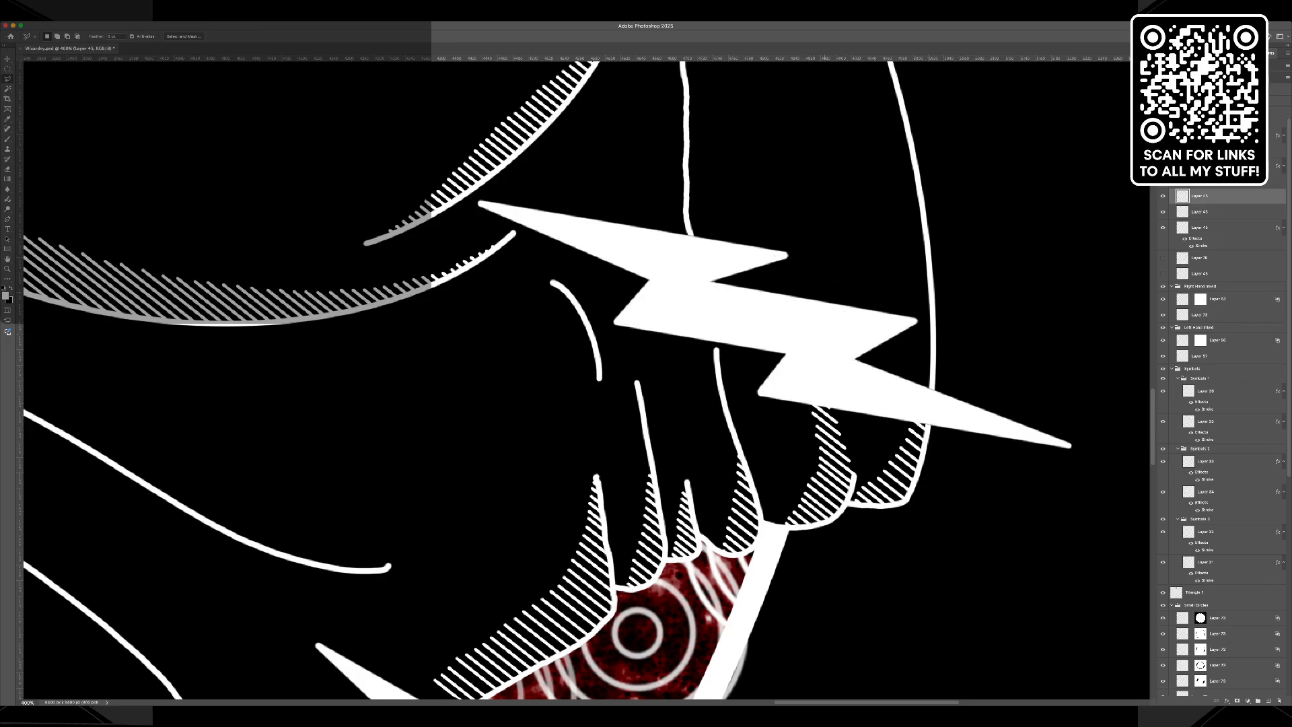
# Activate the last outlined bolt pair's layer and select the interiors of the bolts below the pentagram and above the yin-yang with the Magic Wand.
pyautogui.press('super+0')
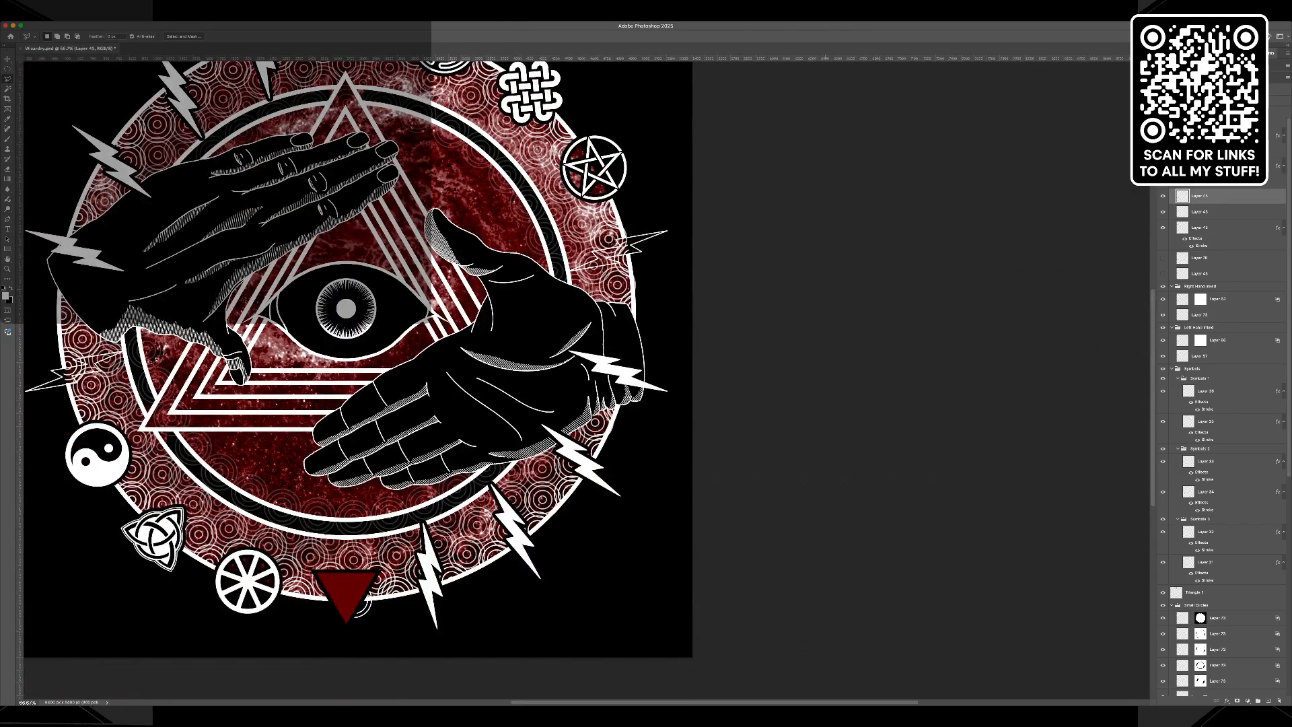
pyautogui.scroll(3, 357, 377)
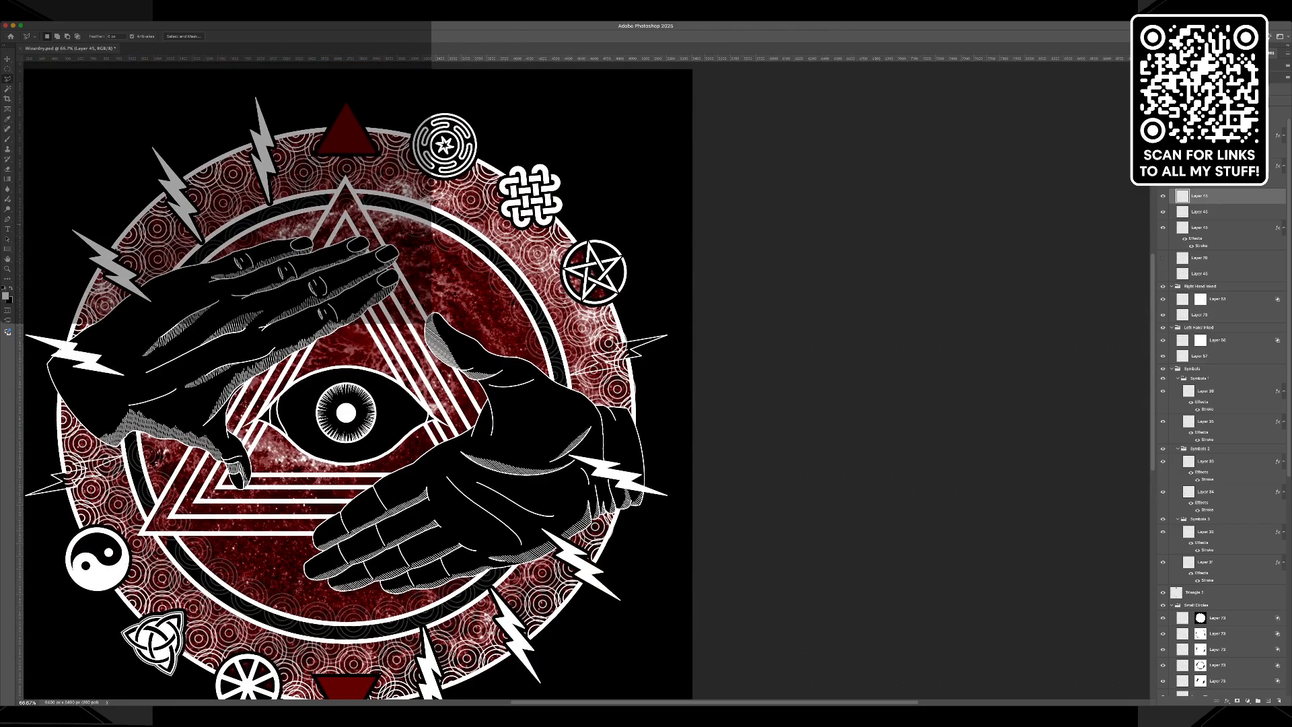
pyautogui.click(1163, 212)
pyautogui.click(1211, 212)
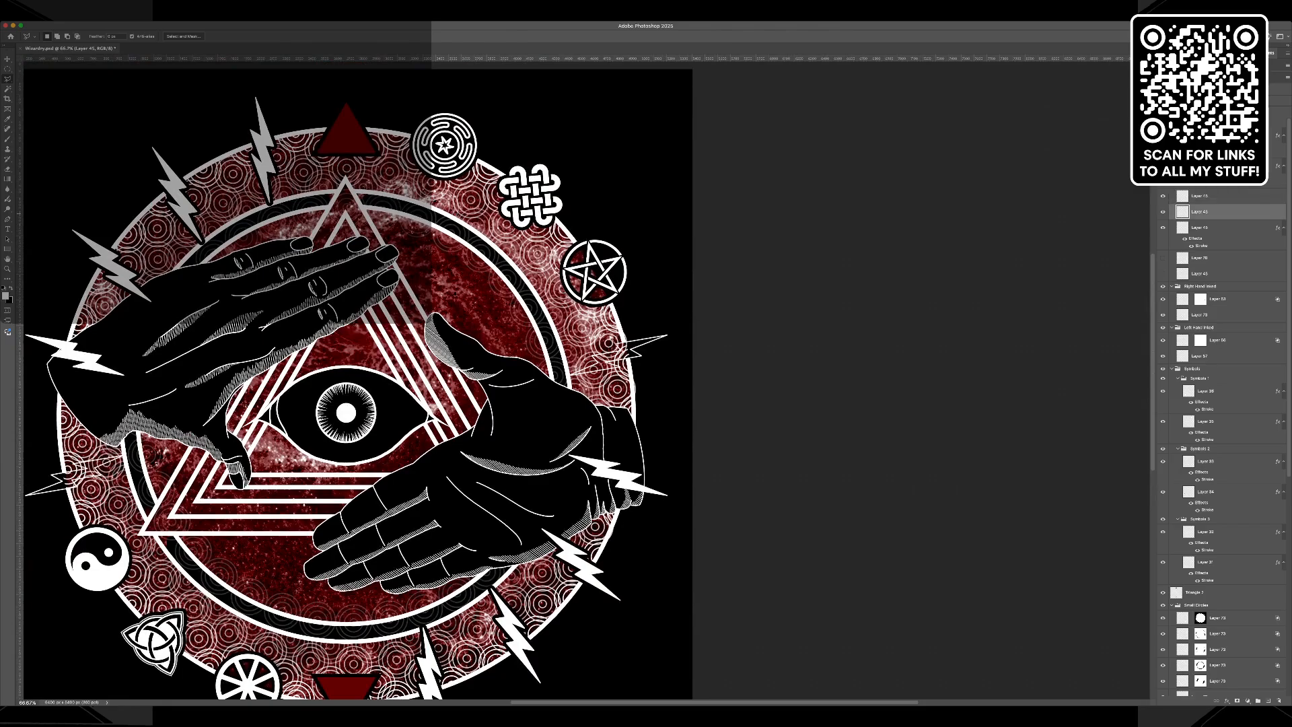
pyautogui.press('w')
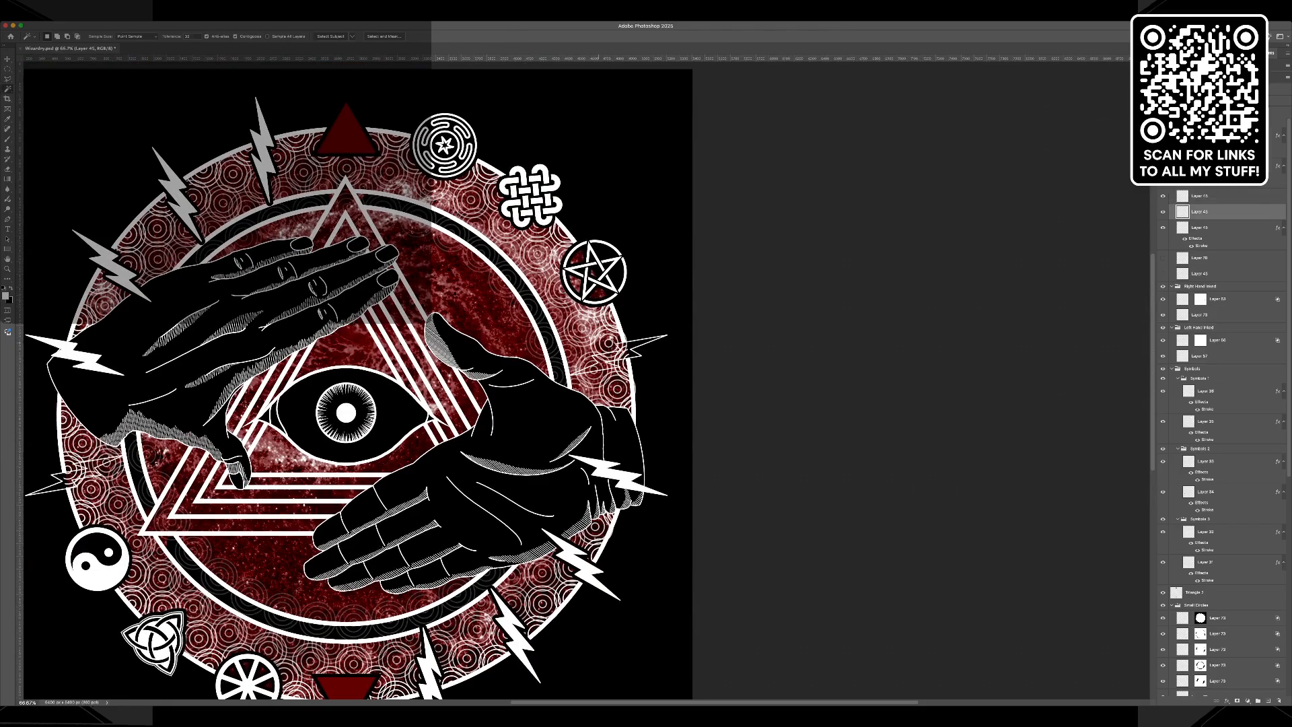
pyautogui.press('shift')
pyautogui.press('z')
pyautogui.click(678, 334)
pyautogui.click(677, 334)
pyautogui.click(678, 334)
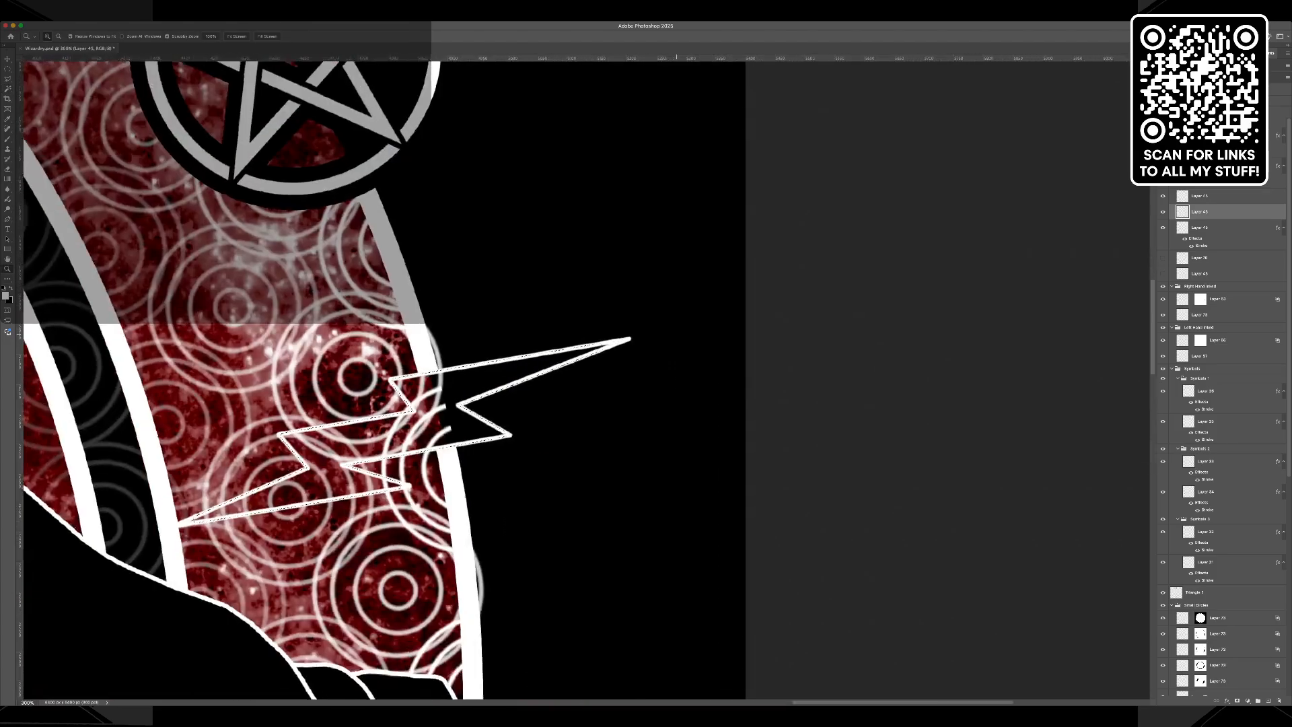
pyautogui.click(672, 336)
pyautogui.press('l')
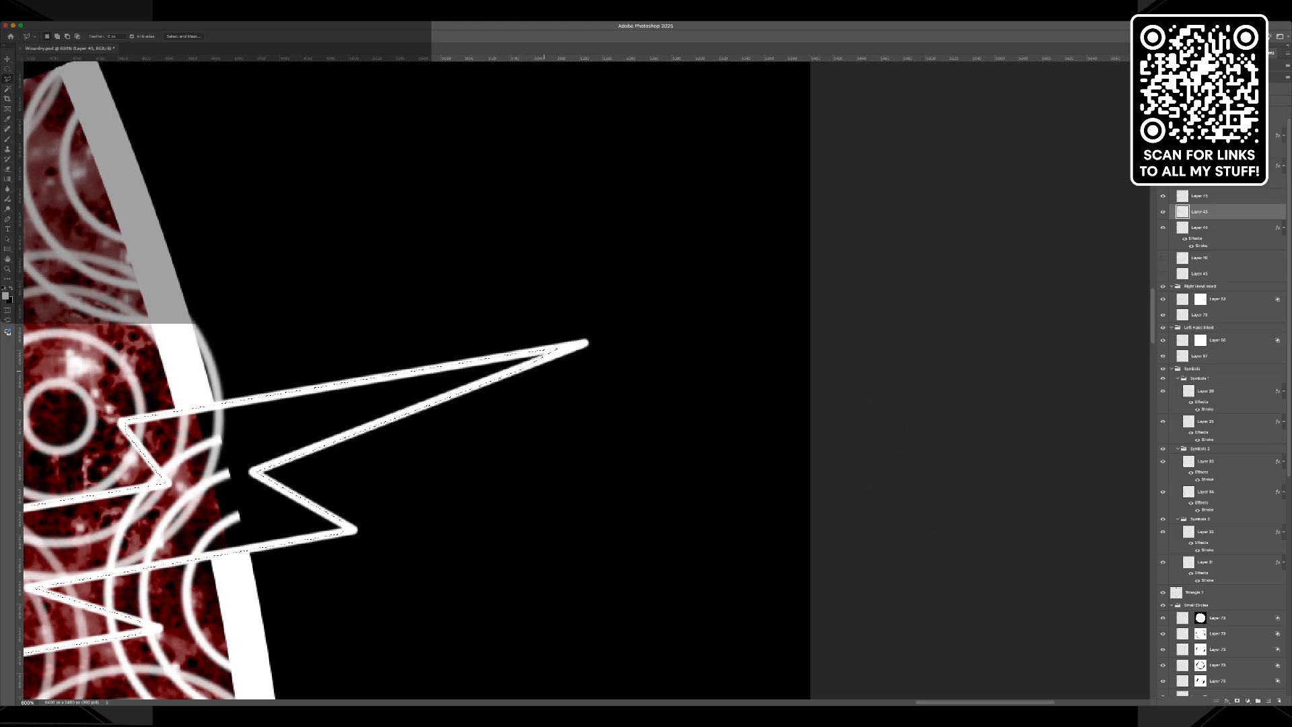
pyautogui.moveTo(921, 702); pyautogui.dragTo(361, 702)
pyautogui.click(362, 664)
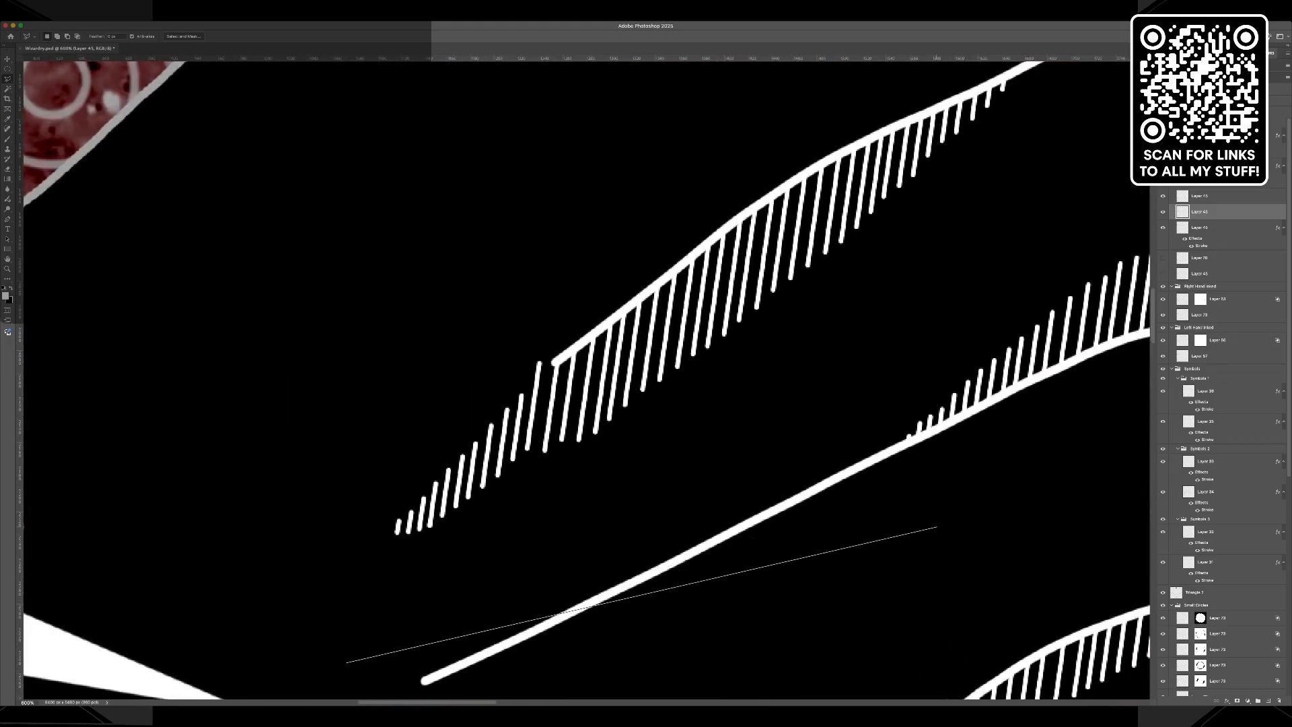
pyautogui.press('Escape')
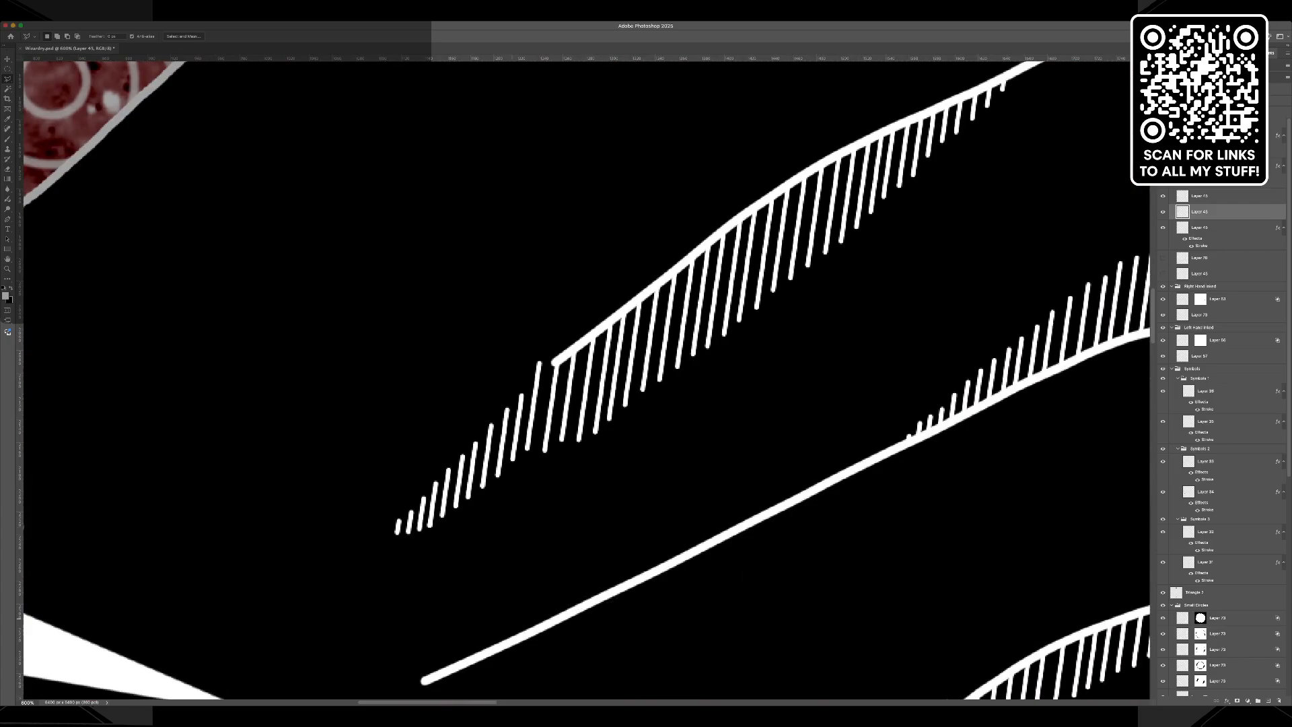
pyautogui.moveTo(464, 702); pyautogui.dragTo(944, 702)
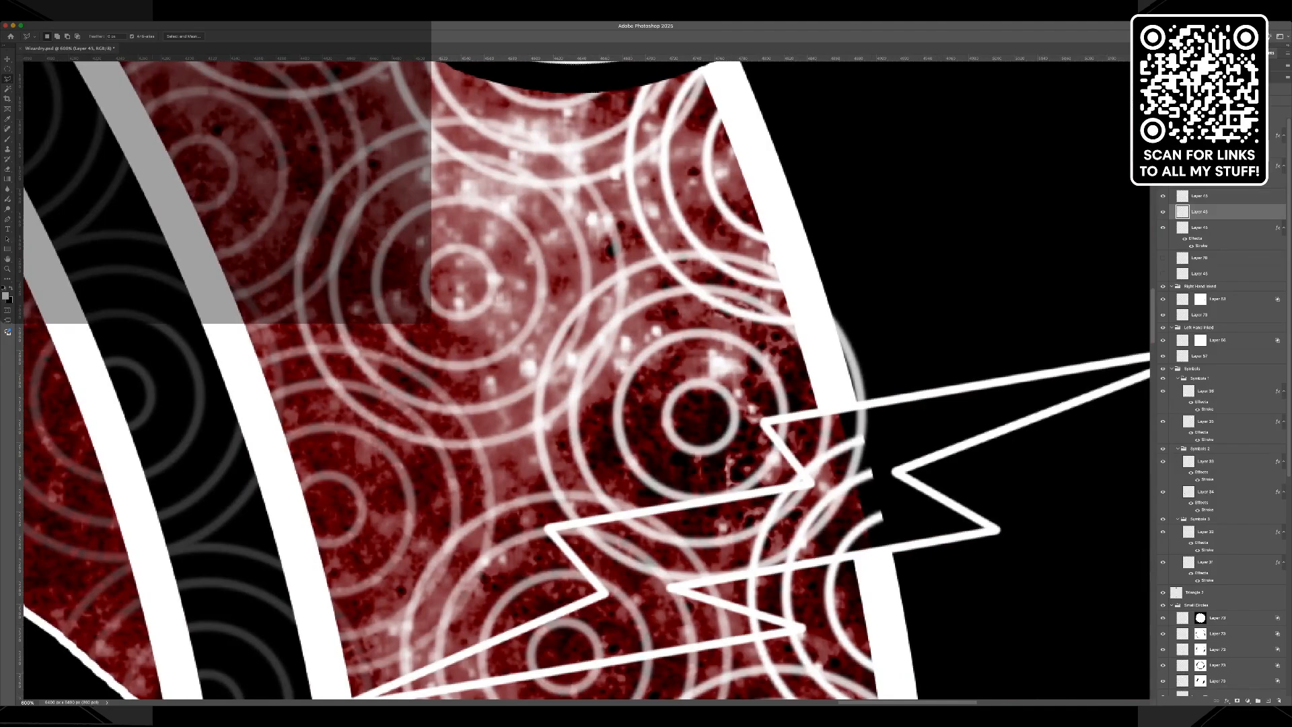
# Add the narrow tips of the bolt below the pentagram to the selection with the Polygonal Lasso.
pyautogui.keyDown('super'); pyautogui.click(1182, 228); pyautogui.keyUp('super')
pyautogui.scroll(-4, 586, 377)
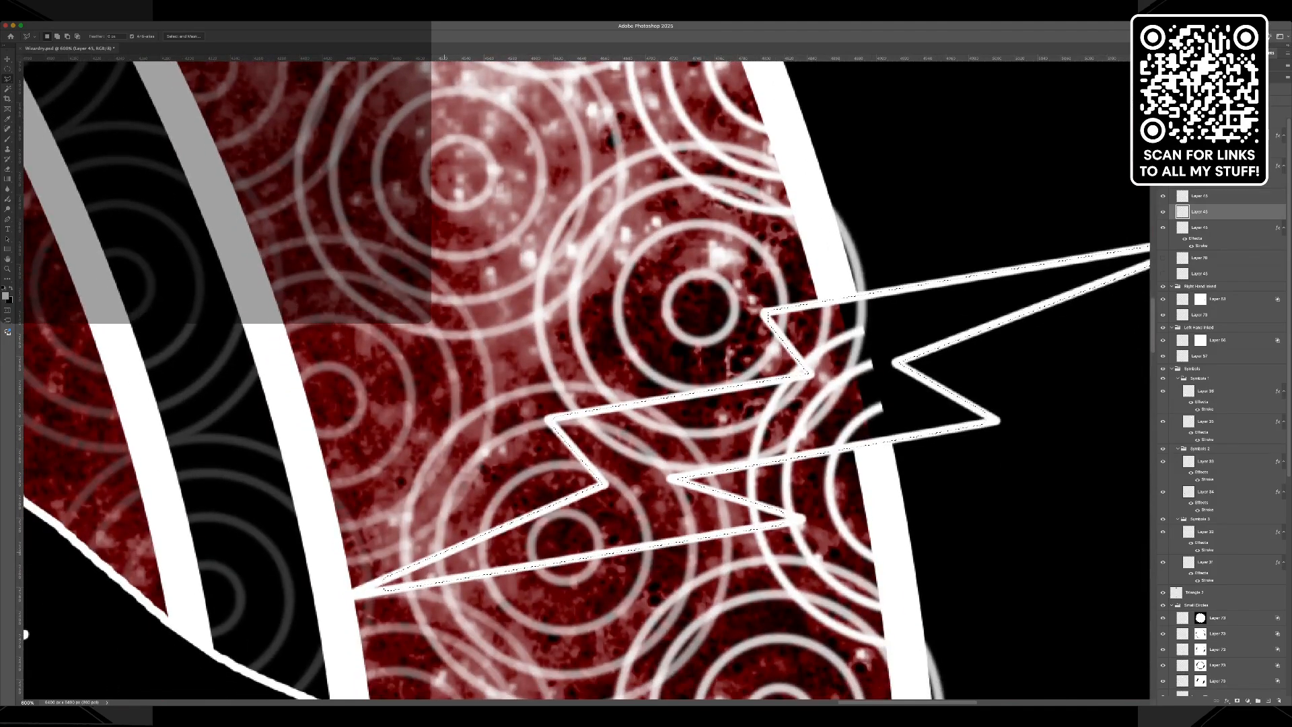
pyautogui.keyDown('shift'); pyautogui.click(407, 569); pyautogui.keyUp('shift')
pyautogui.click(355, 593)
pyautogui.hscroll(5, 876, 380)
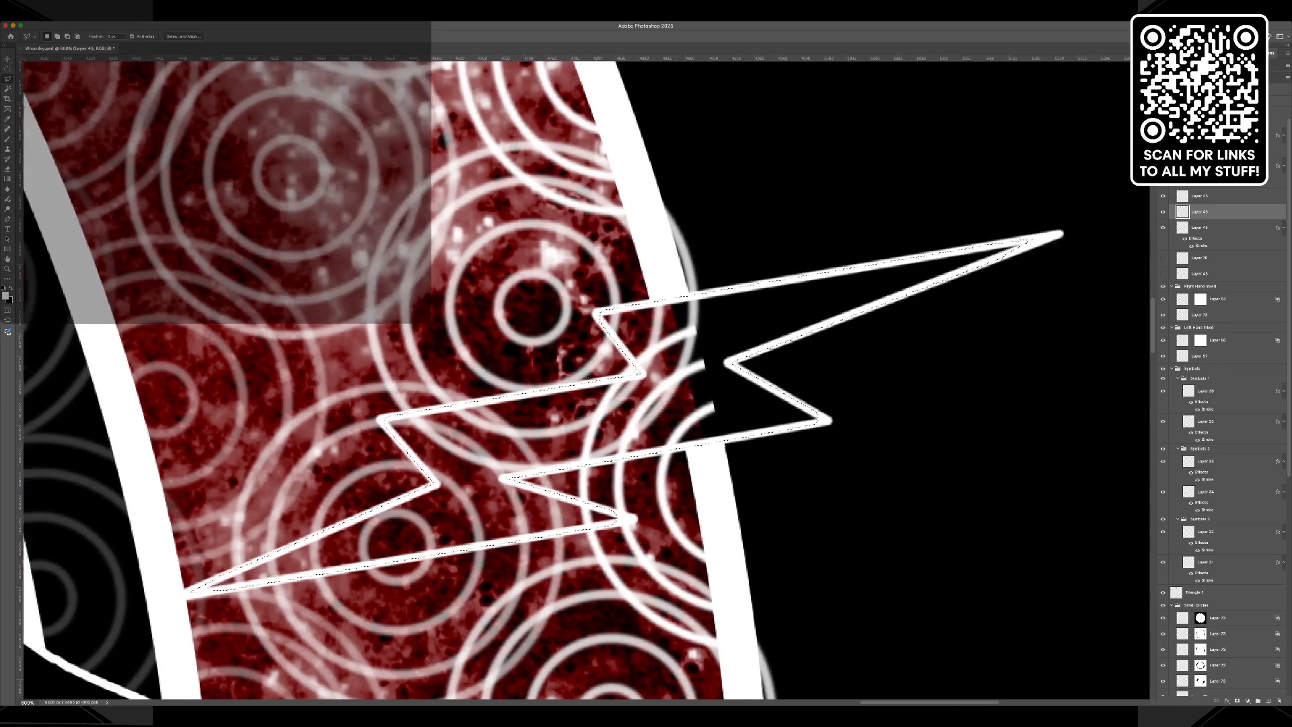
pyautogui.press('shift')
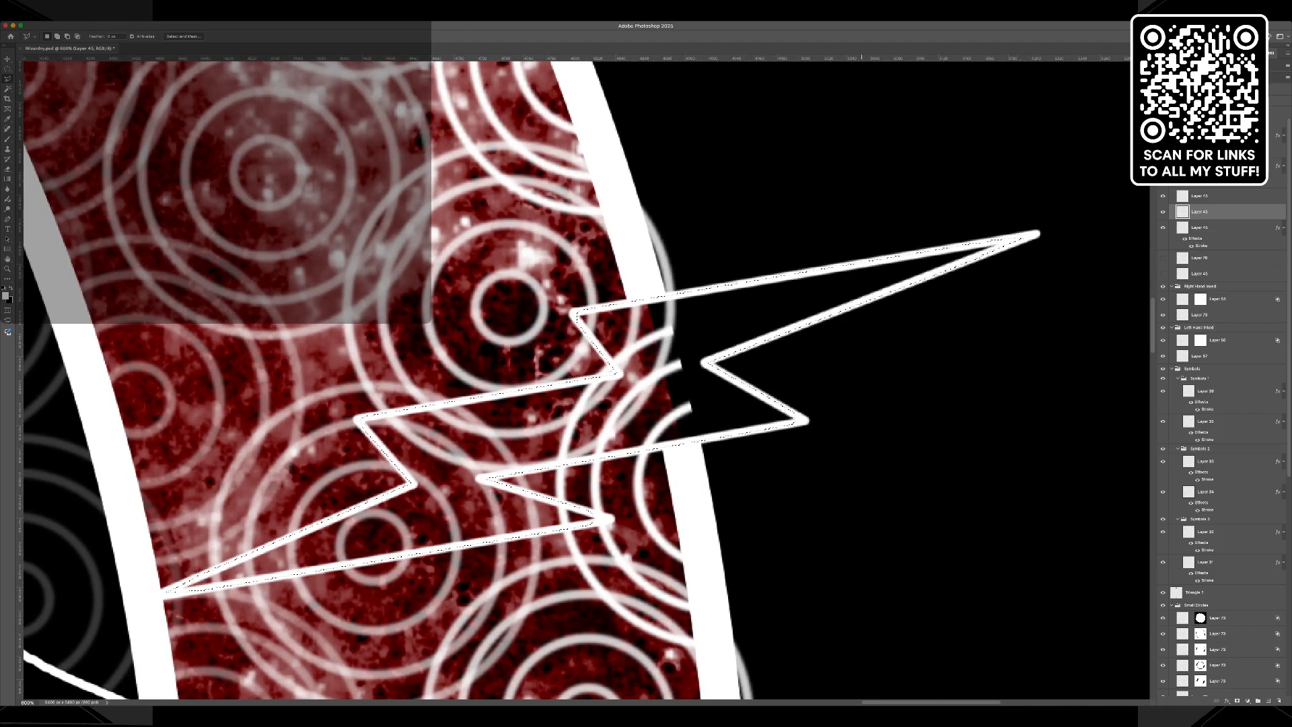
# Add the narrow tips of the matching bolt above the yin-yang to the selection.
pyautogui.moveTo(884, 702); pyautogui.dragTo(295, 702)
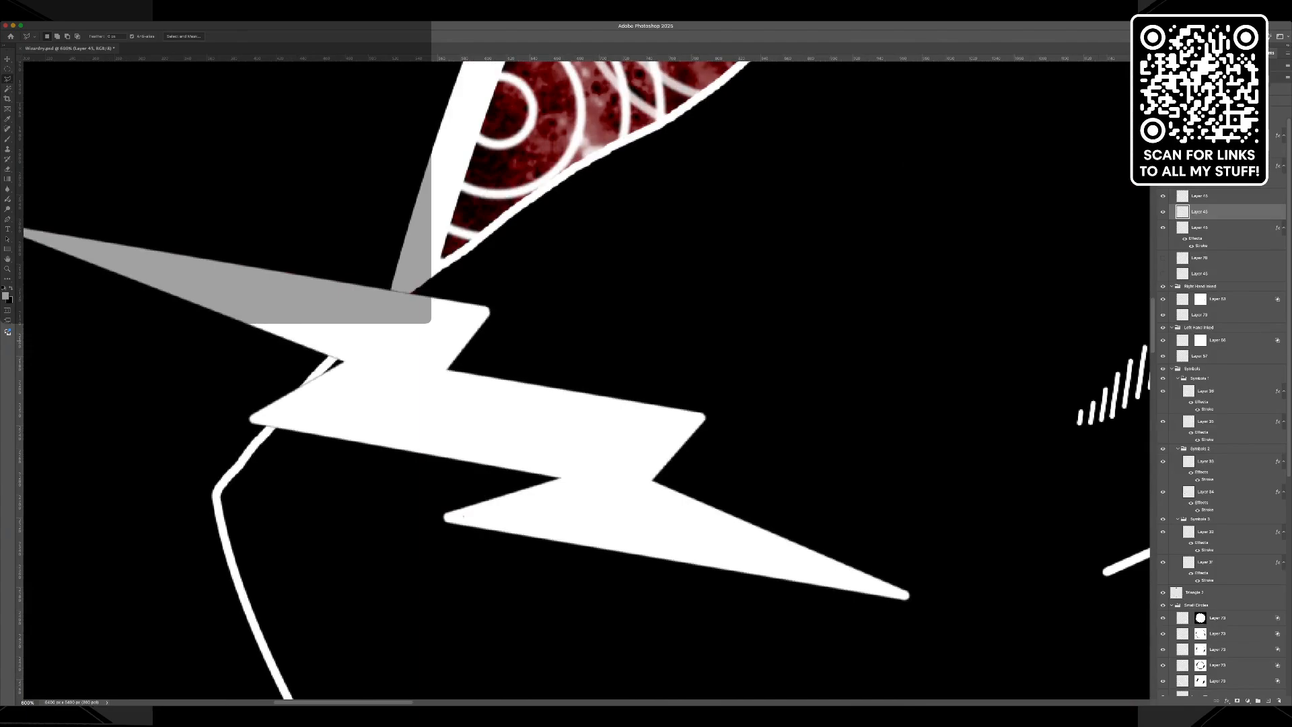
pyautogui.scroll(-10, 584, 379)
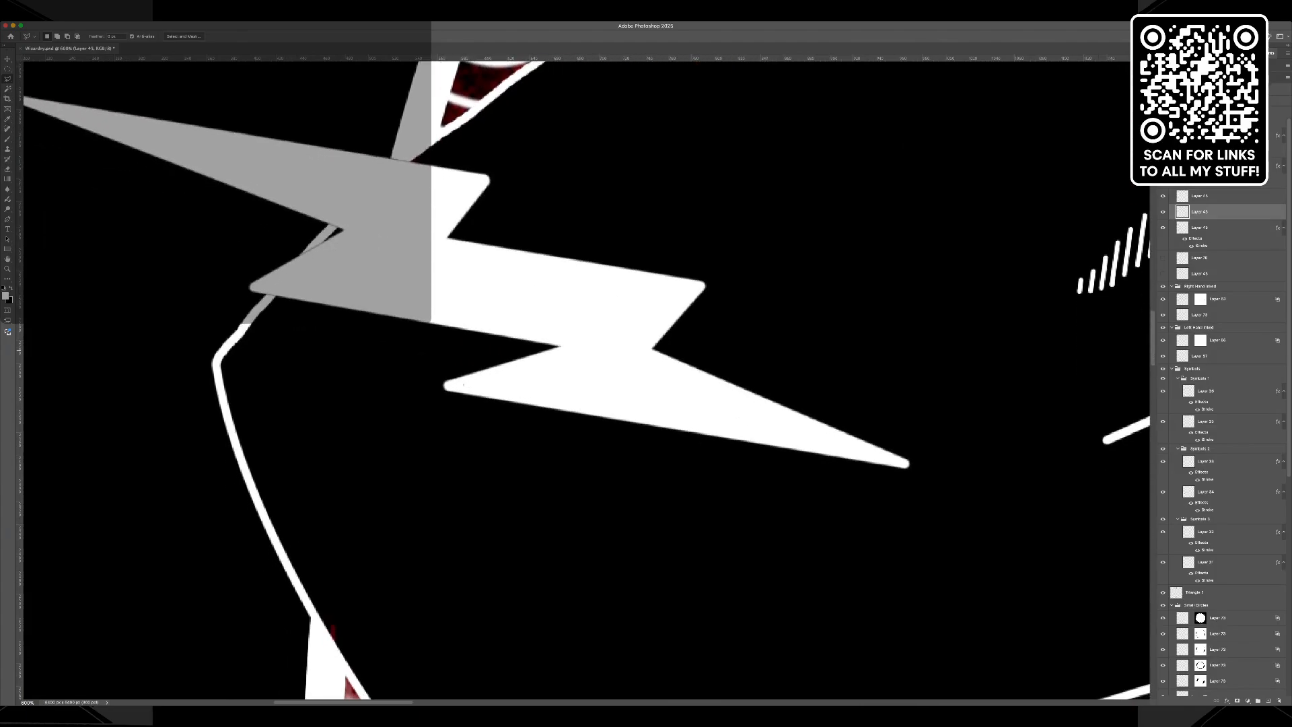
pyautogui.scroll(-10, 584, 380)
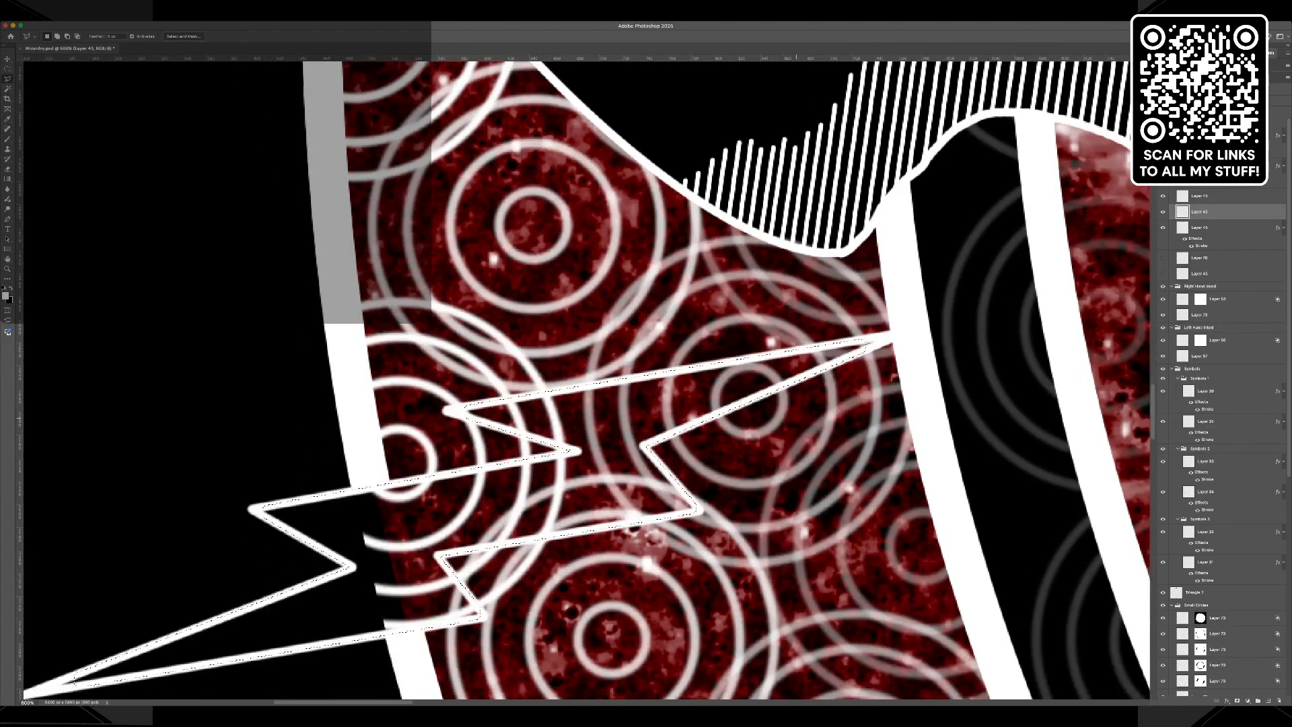
pyautogui.press('shift')
pyautogui.press('shift')
pyautogui.click(87, 676)
# Fill the selected bolts with white, deselect them, and apply the black stroke layer style to their layer.
pyautogui.press('i')
pyautogui.hotkey('alt', 'BackSpace')
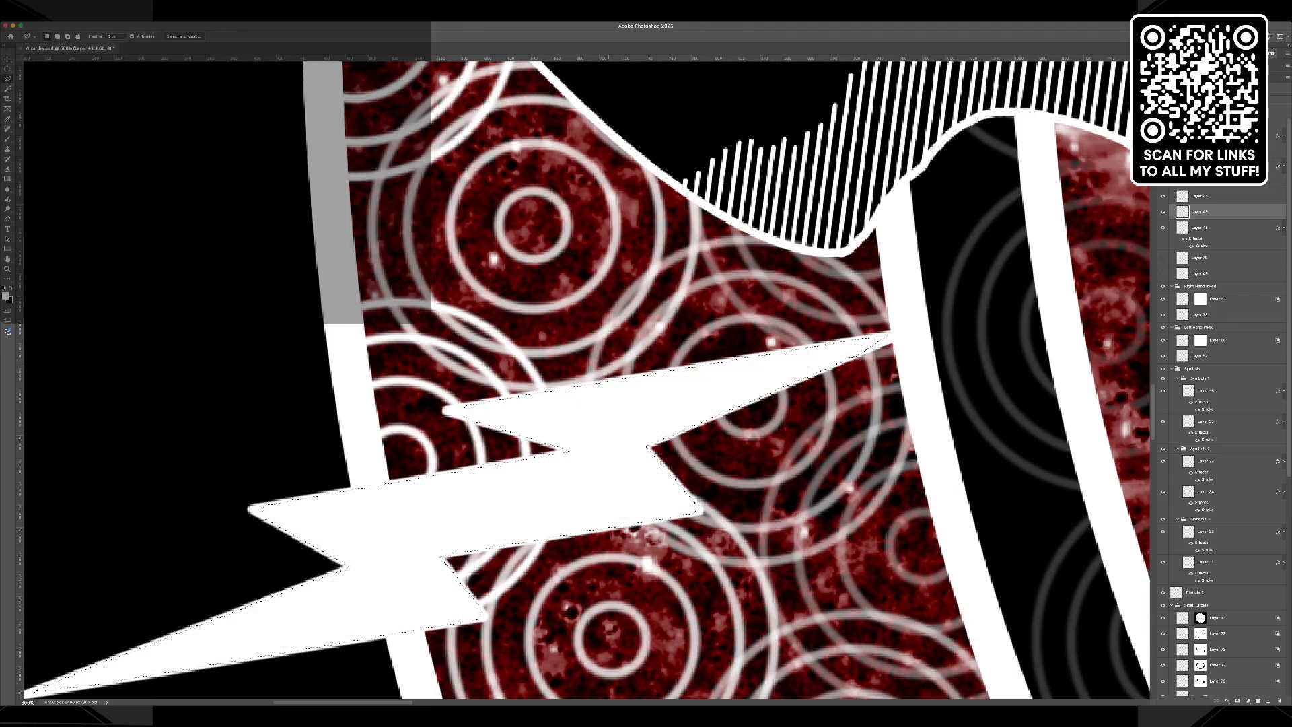
pyautogui.press('l')
pyautogui.press('super+d')
pyautogui.click(1241, 598)
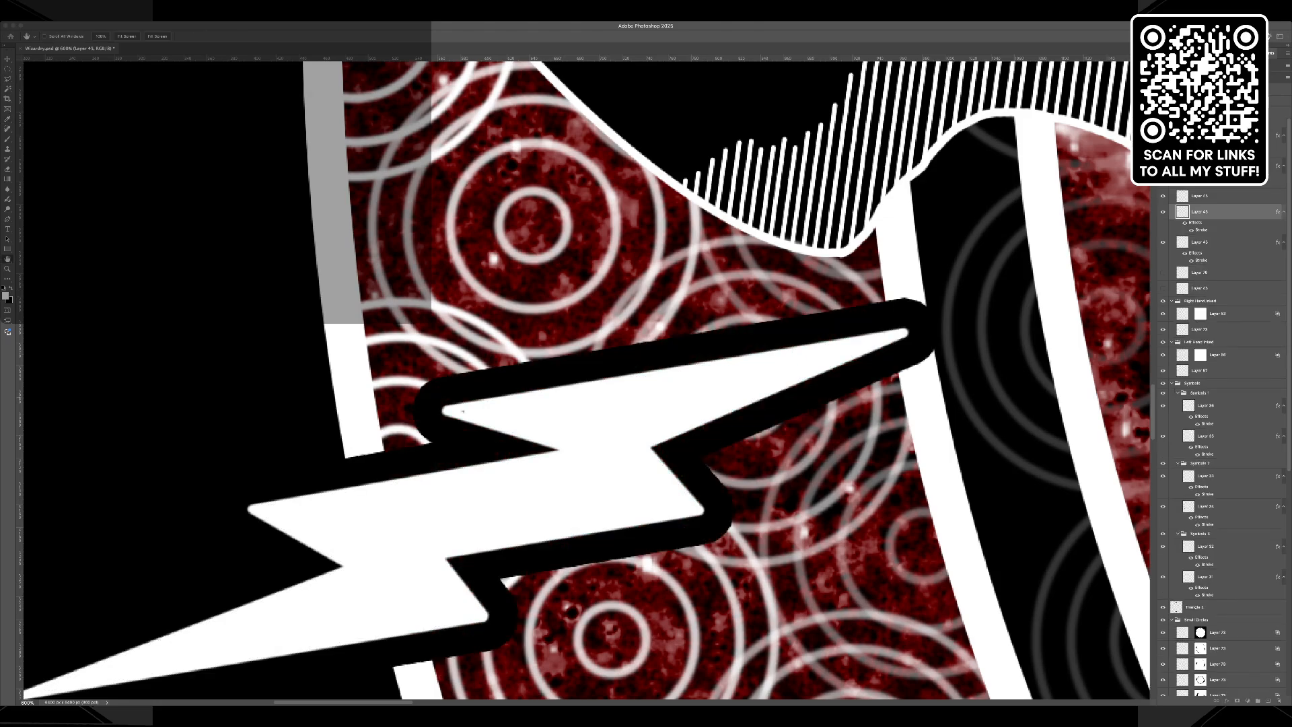
pyautogui.press('Return')
pyautogui.press('i')
pyautogui.press('l')
# Activate the layer of the filled bolts beside the wrists and apply the same black stroke layer style.
pyautogui.scroll(-10, 585, 377)
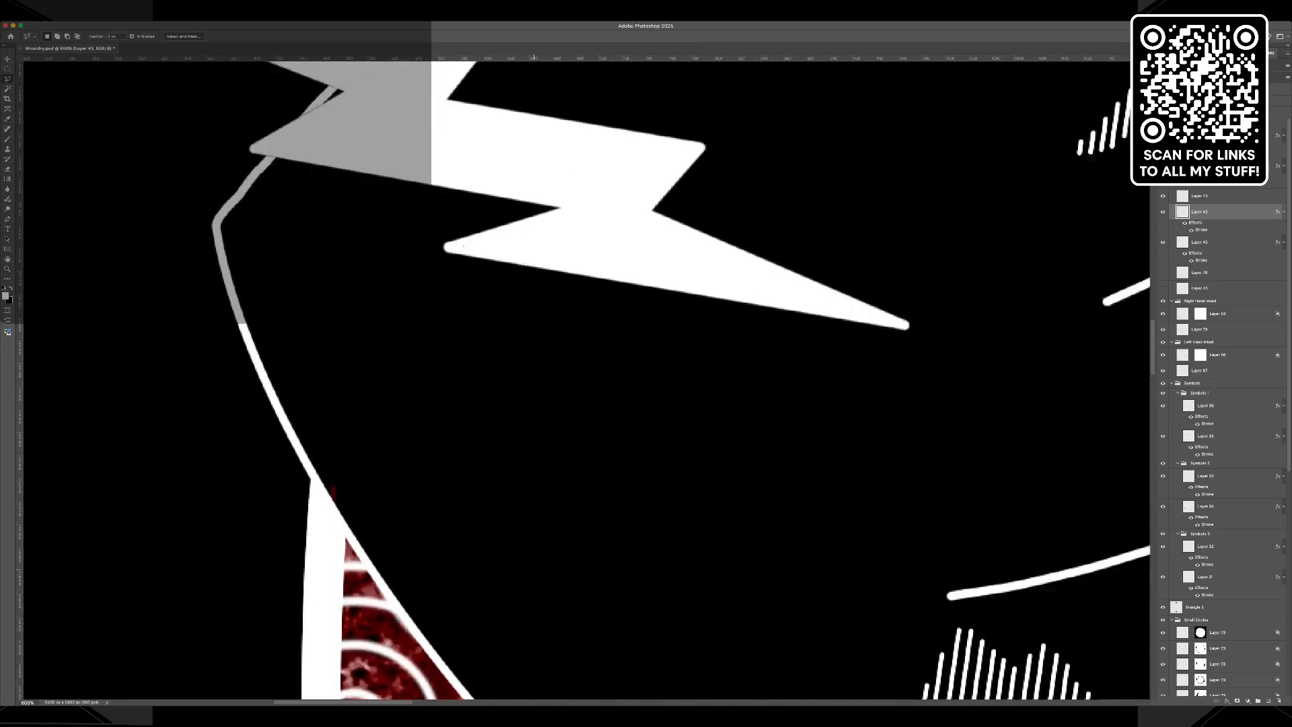
pyautogui.scroll(10, 586, 377)
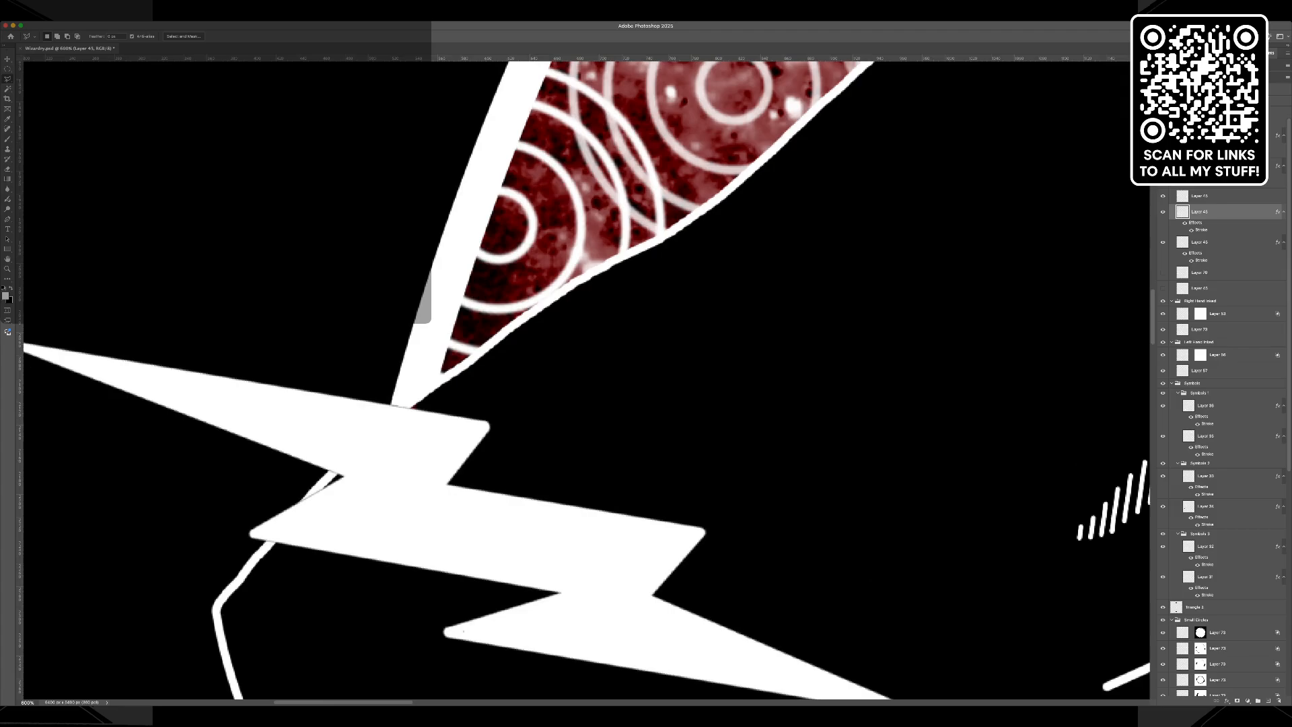
pyautogui.press('v')
pyautogui.click(391, 425)
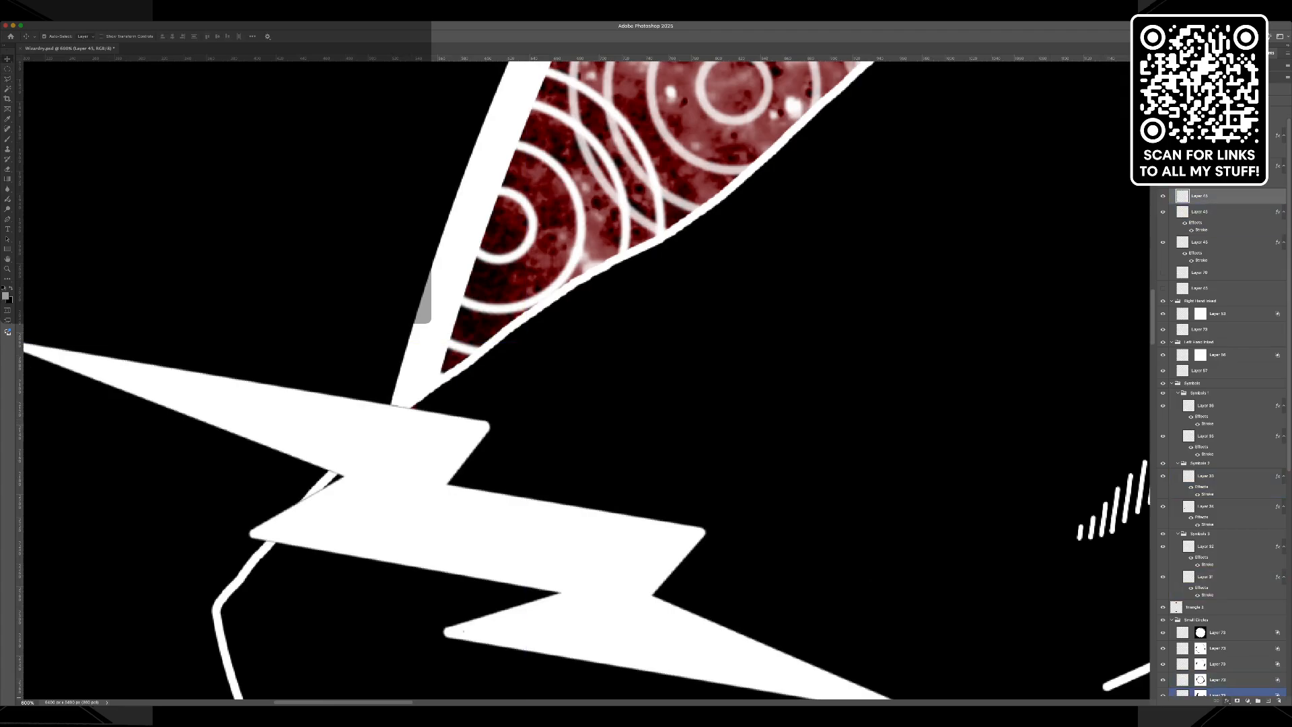
pyautogui.click(1242, 627)
pyautogui.click(646, 353)
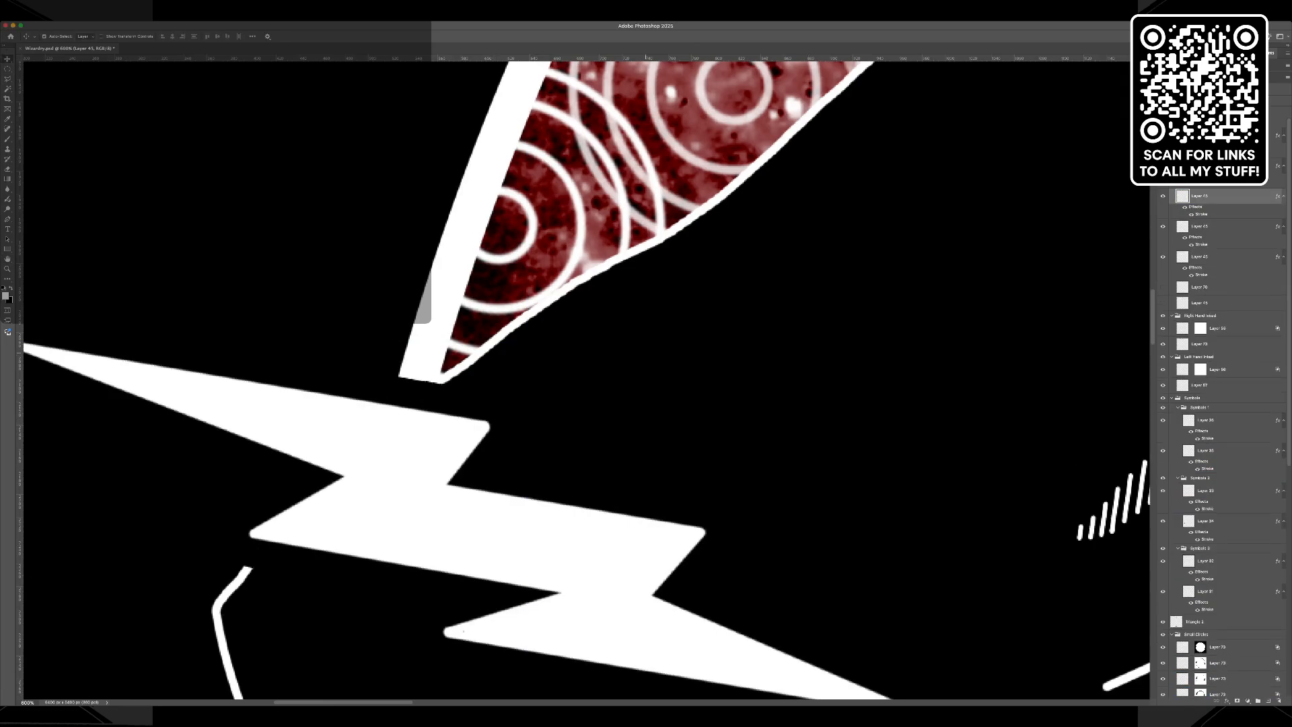
# Examine the whole design to check the solid lightning bolts around the ring.
pyautogui.press('super+minus')
pyautogui.press('super+minus')
pyautogui.press('super+minus')
pyautogui.press('super+minus')
pyautogui.press('super+minus')
pyautogui.press('super+minus')
pyautogui.press('super+minus')
pyautogui.press('super+minus')
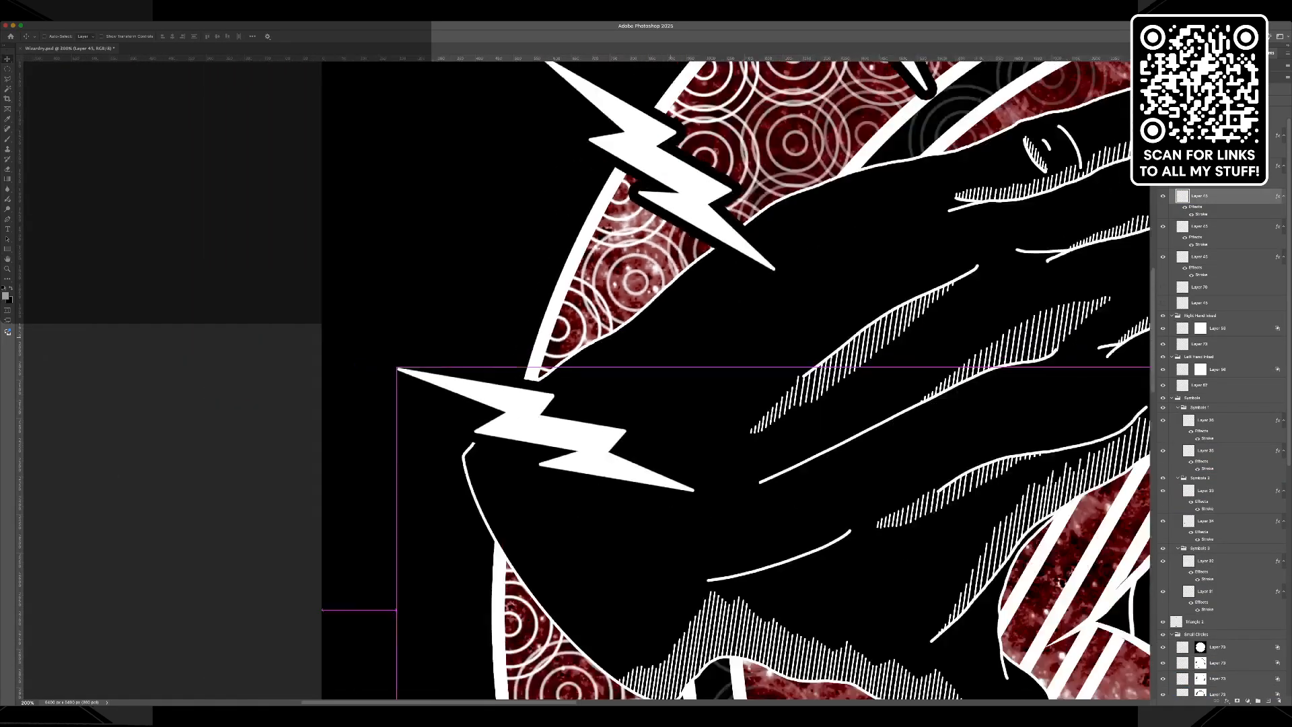
pyautogui.press('super+minus')
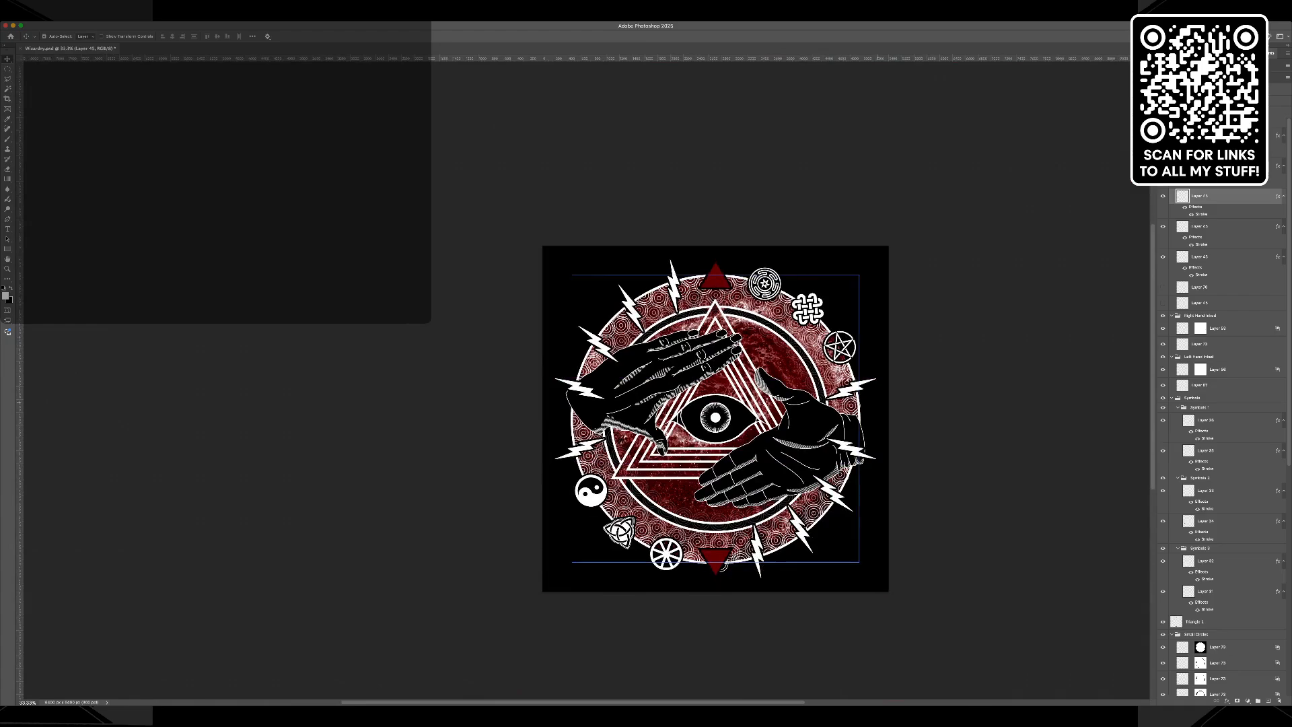
pyautogui.press('super+equal')
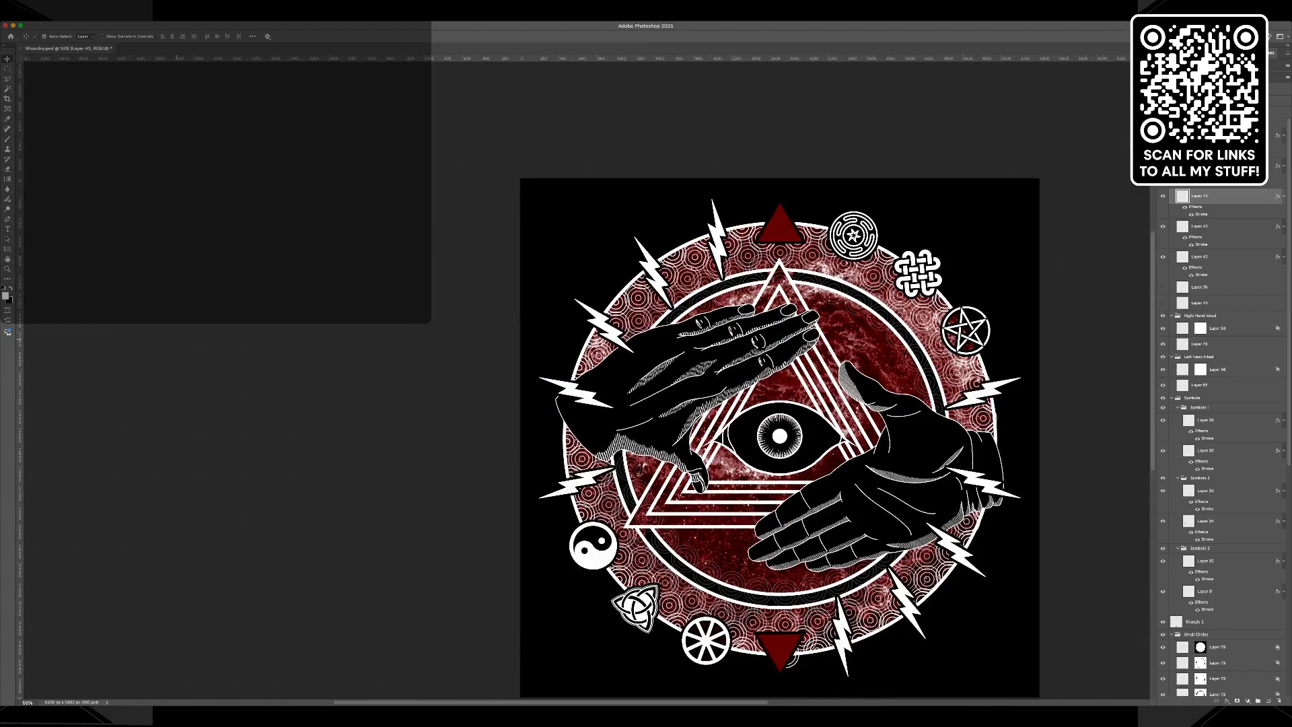
pyautogui.hscroll(5, 565, 377)
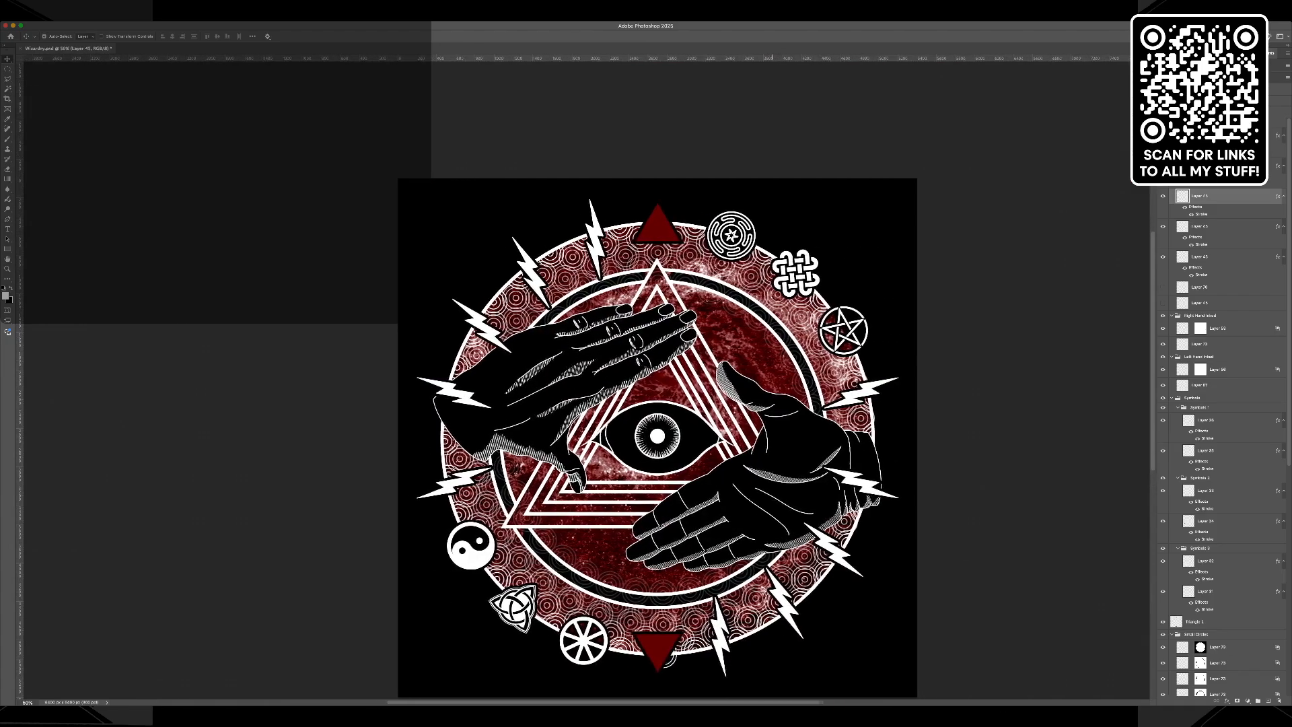
pyautogui.press('super+equal')
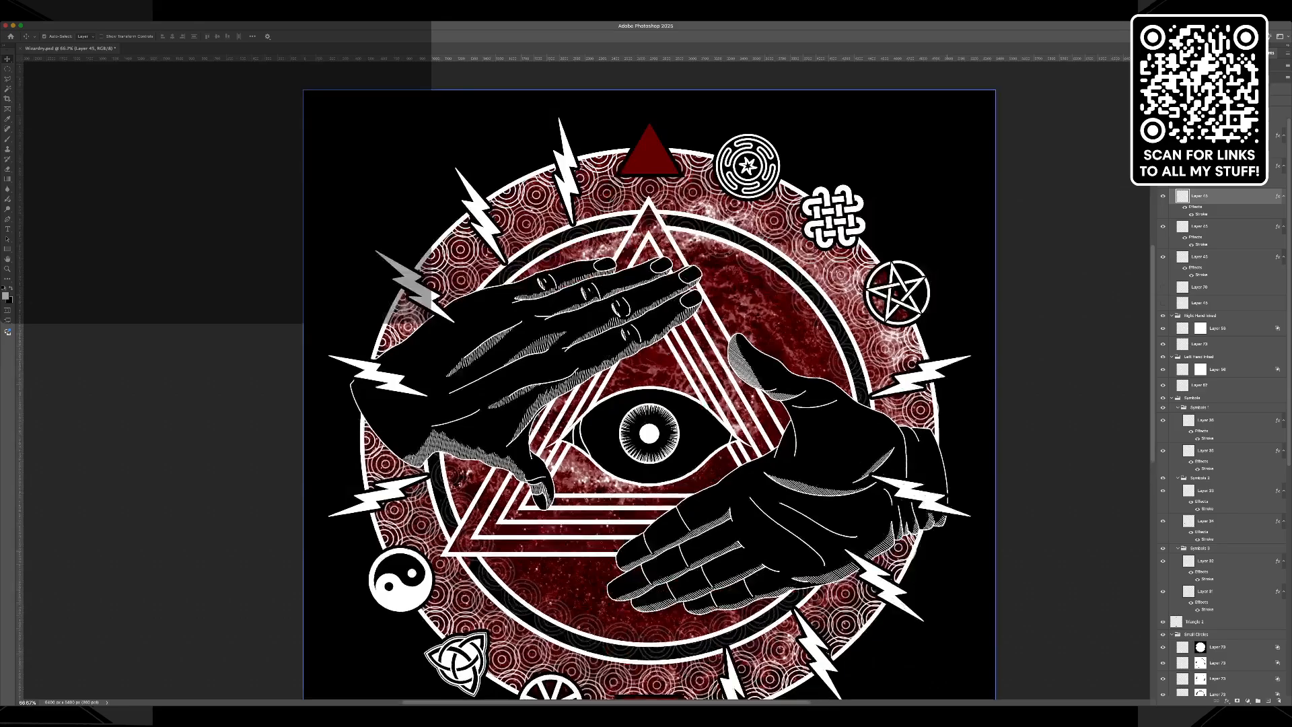
pyautogui.scroll(-3, 650, 377)
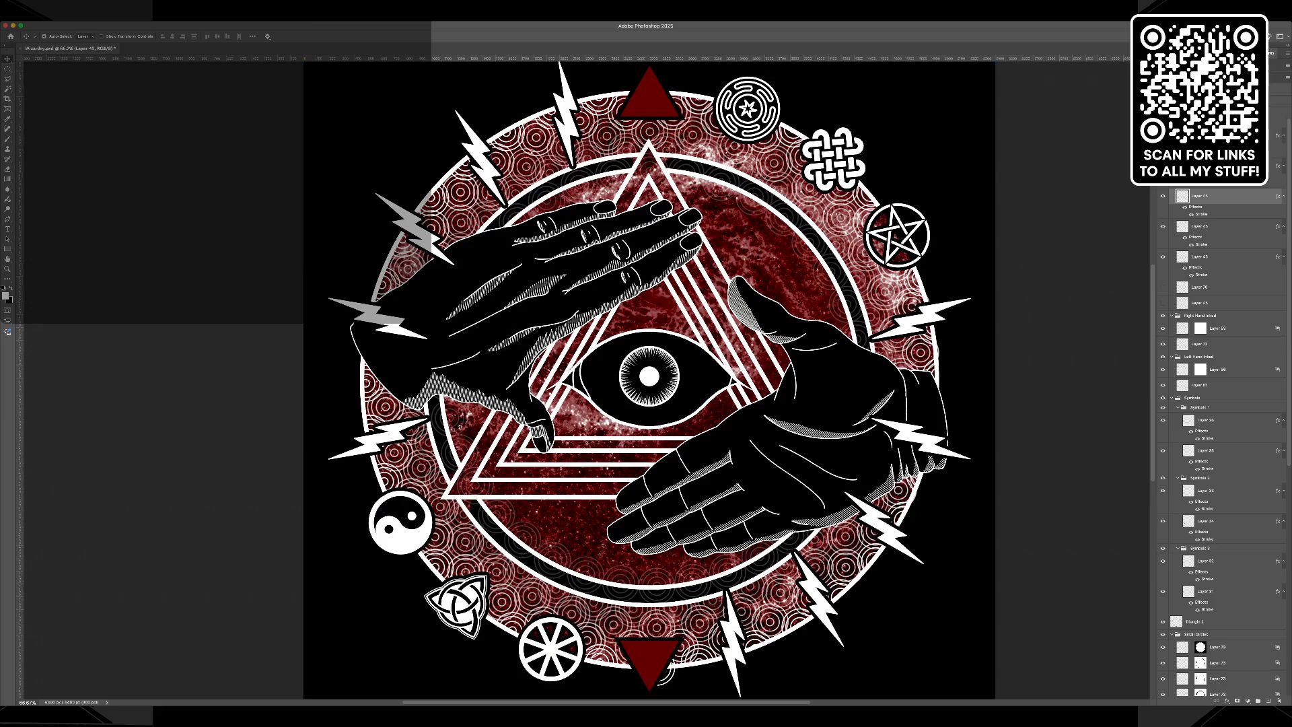
pyautogui.press('m')
pyautogui.scroll(-3, 1221, 437)
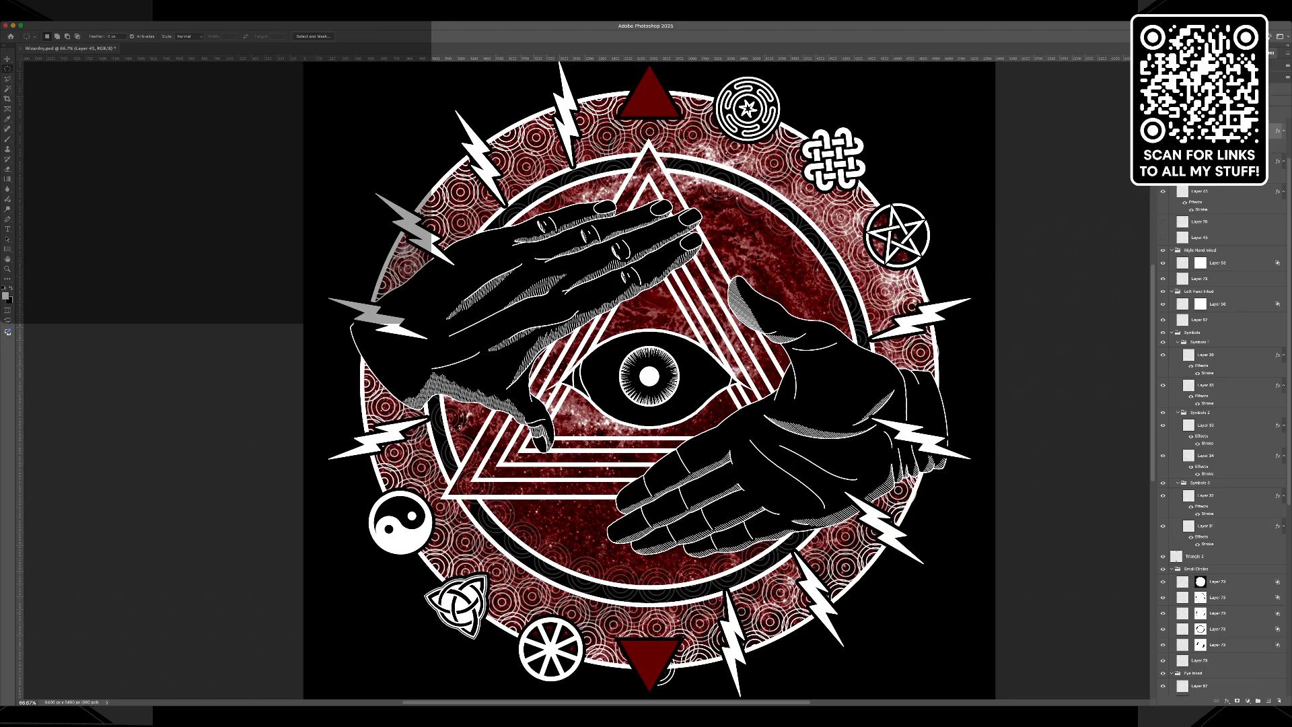
# Identify the layer holding the black ring's outer white outline by toggling its visibility, and make that layer active.
pyautogui.scroll(2, 1218, 438)
pyautogui.scroll(-12, 1218, 437)
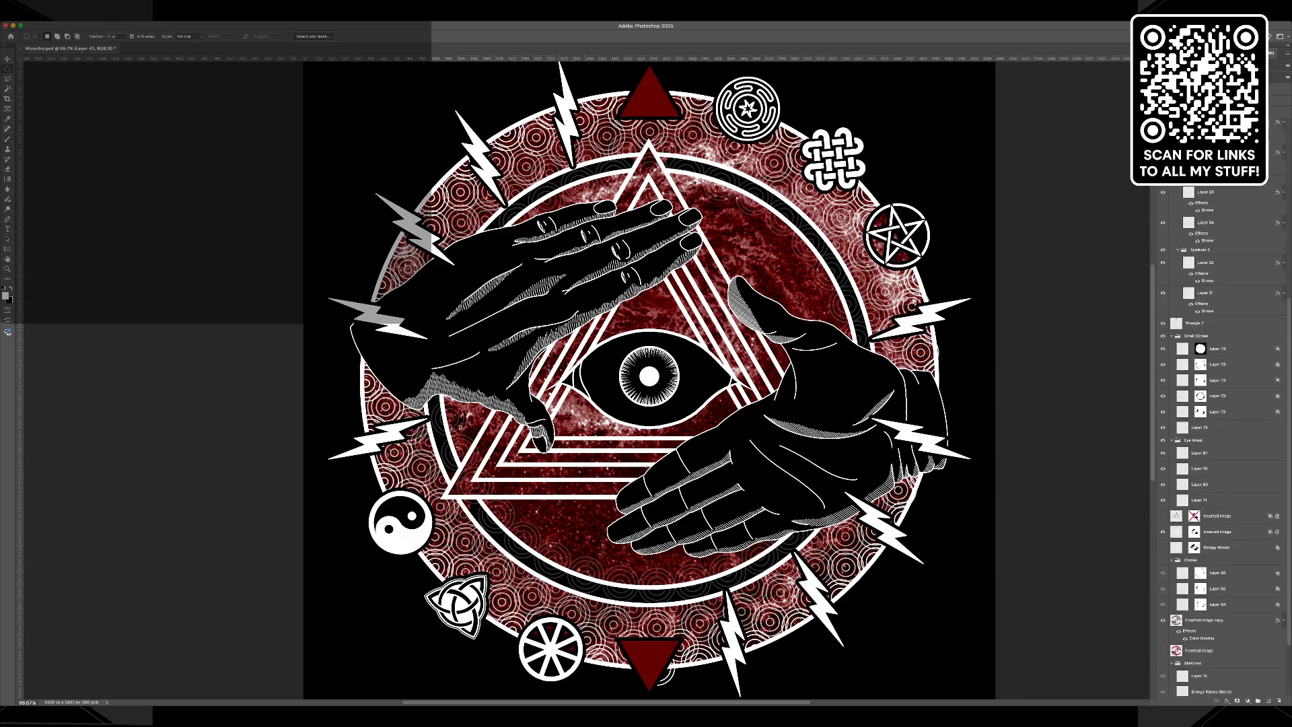
pyautogui.click(1163, 589)
pyautogui.click(1163, 589)
pyautogui.click(1217, 589)
pyautogui.click(1163, 589)
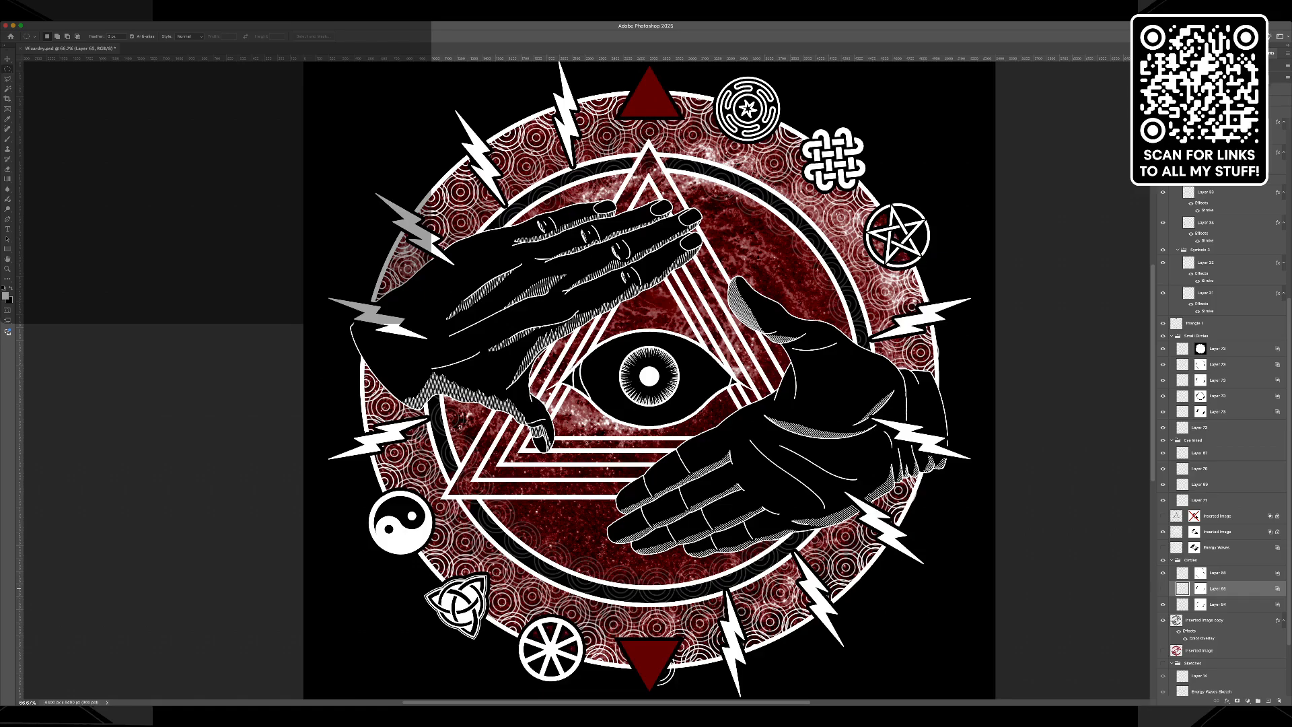
pyautogui.click(1164, 589)
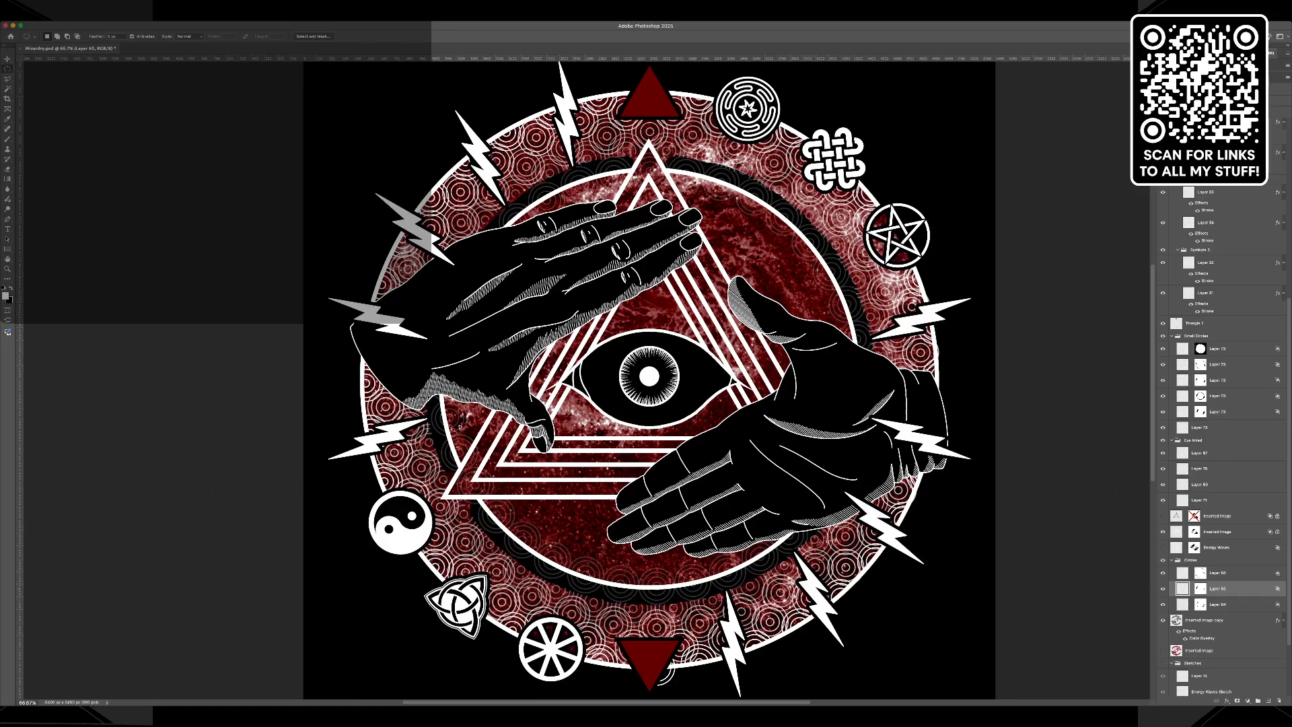
# Select the black ring's band with the Magic Wand, using the layers of its outer and inner white outlines.
pyautogui.press('Return')
pyautogui.press('w')
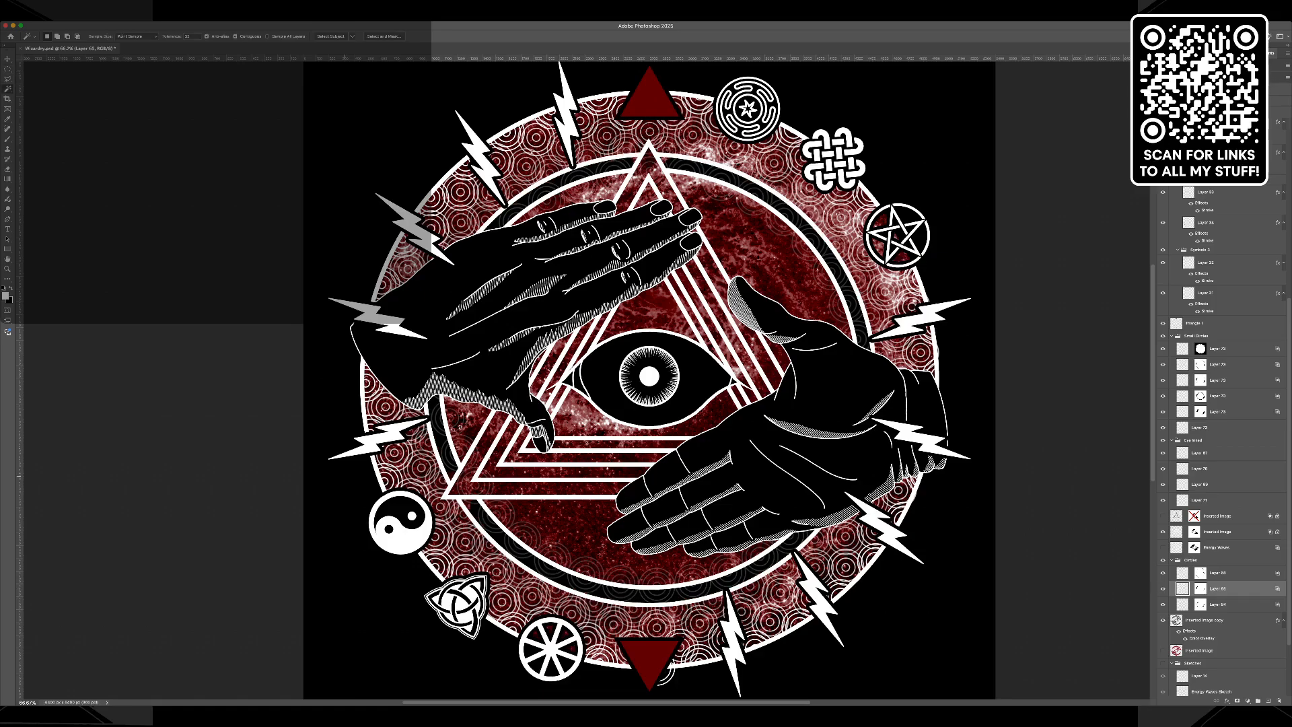
pyautogui.click(384, 158)
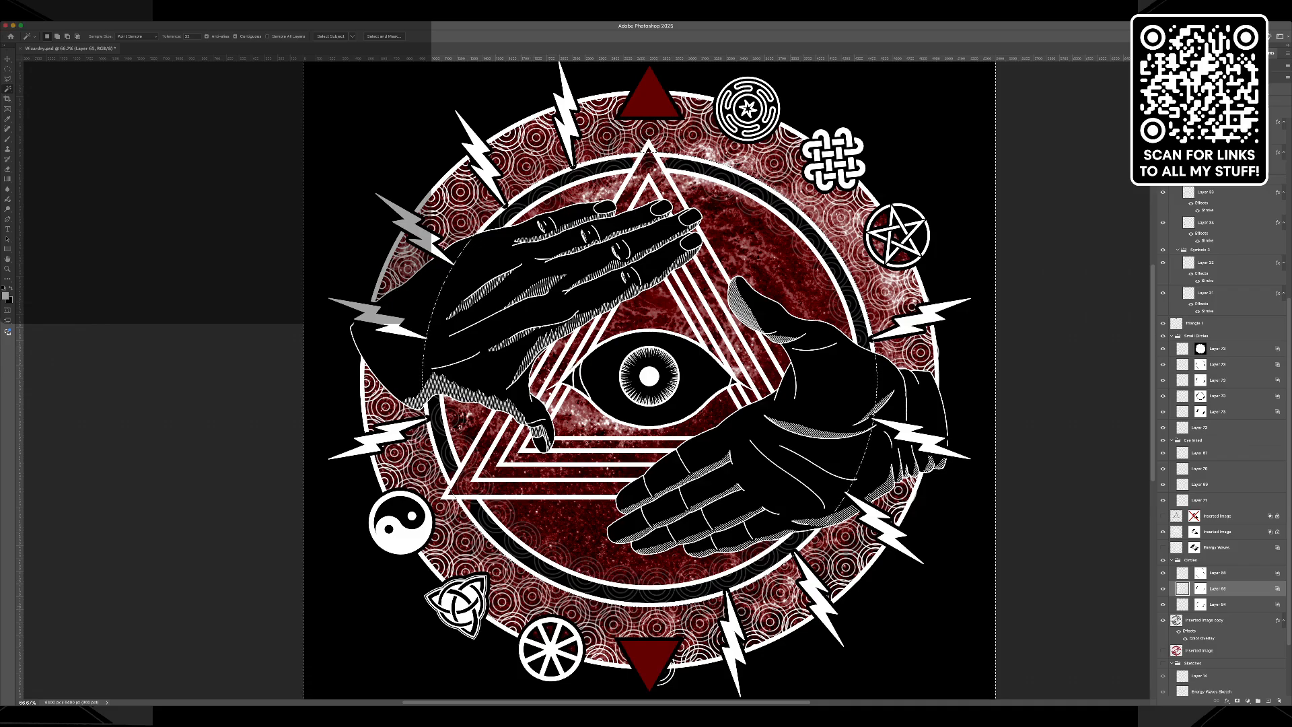
pyautogui.click(1218, 604)
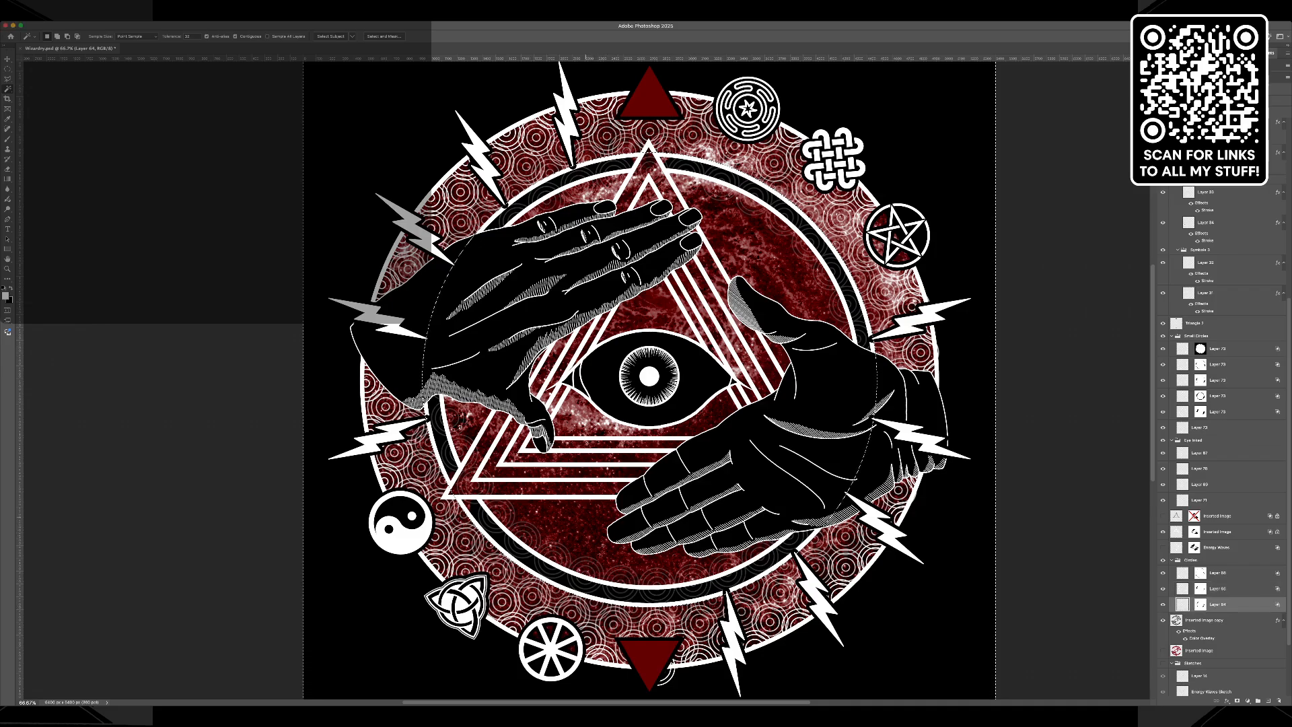
pyautogui.keyDown('shift'); pyautogui.click(571, 495); pyautogui.keyUp('shift')
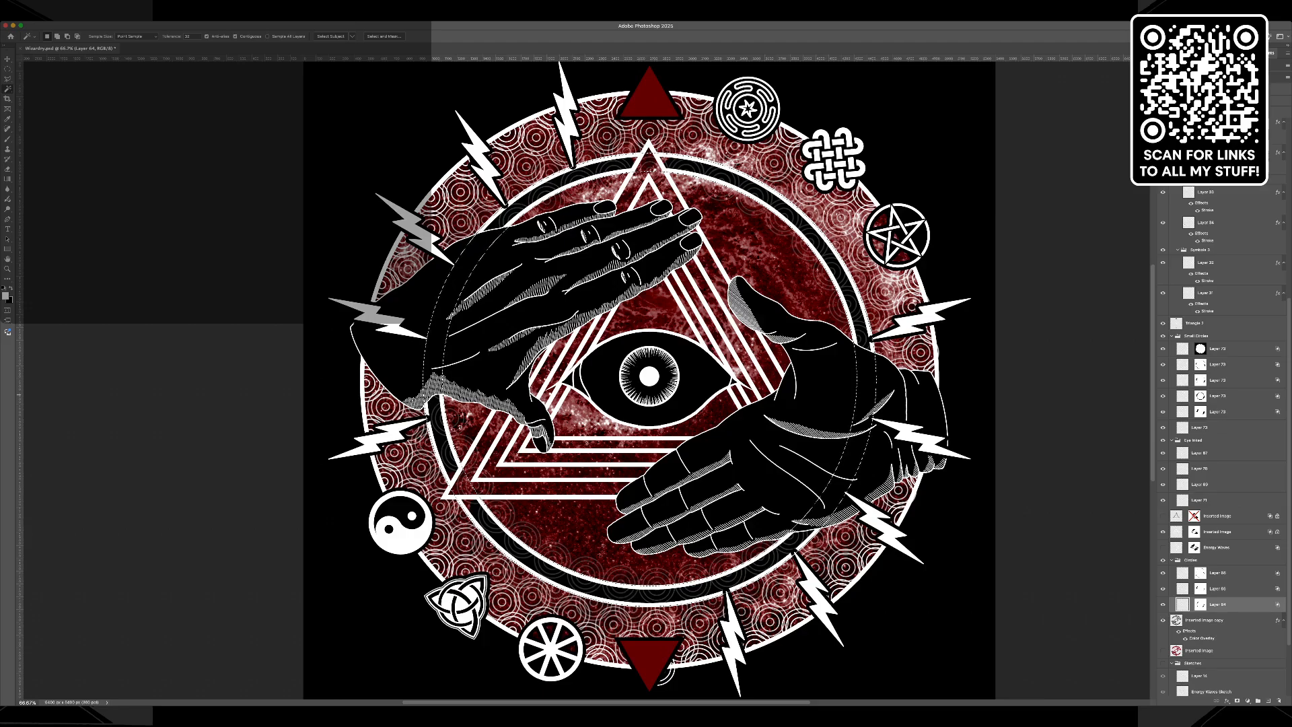
# Fill the selected band with black on the masks of the two lowest masked small-circle layers, then deselect.
pyautogui.click(1201, 396)
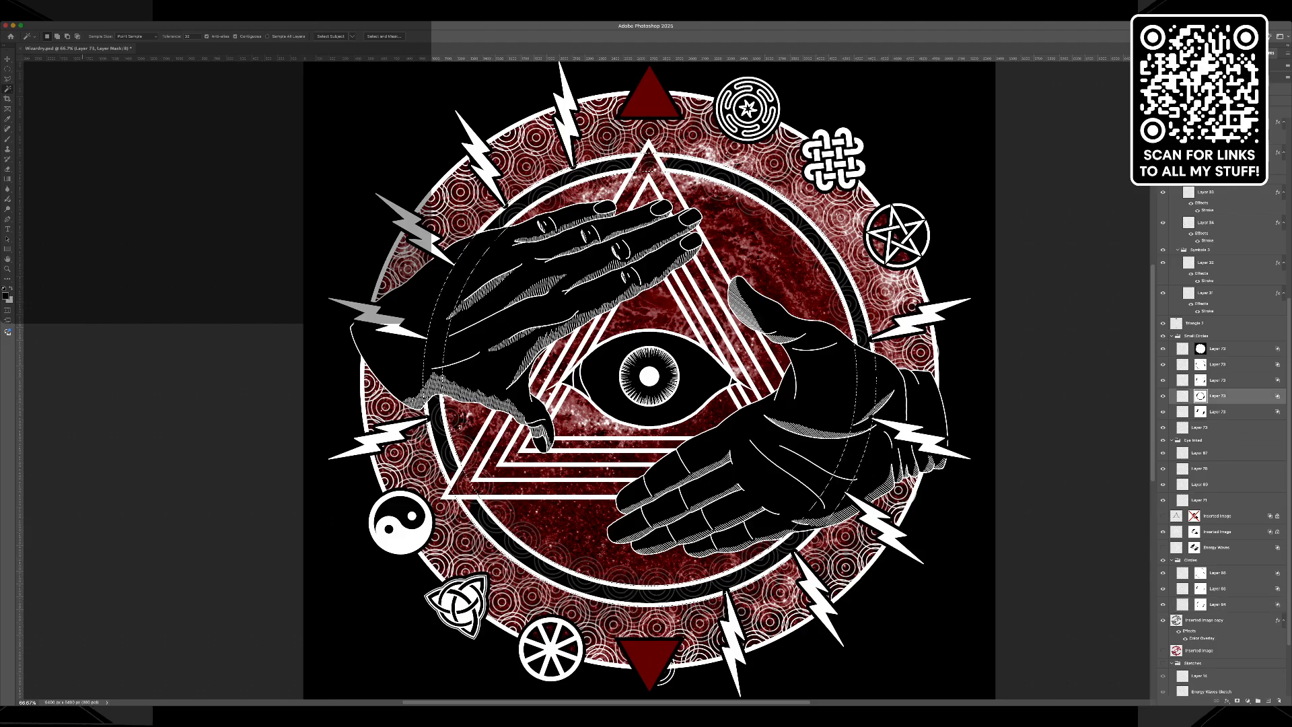
pyautogui.press('i')
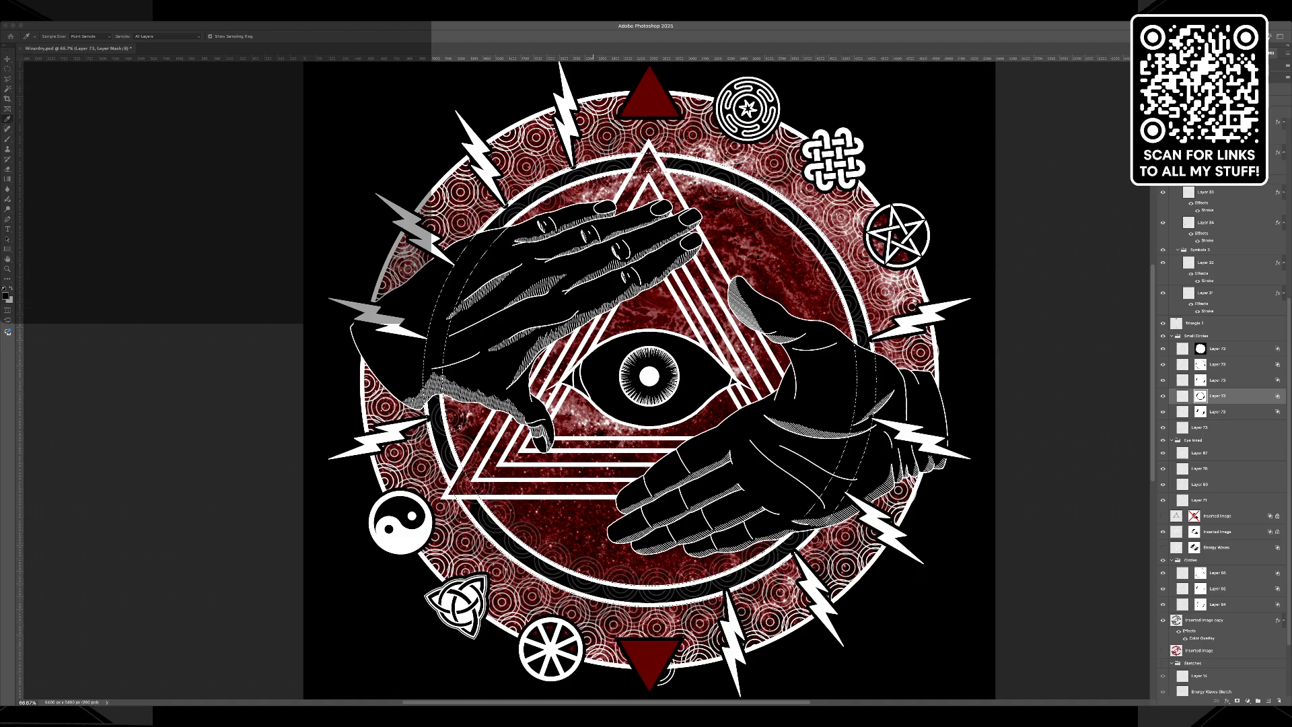
pyautogui.press('Return')
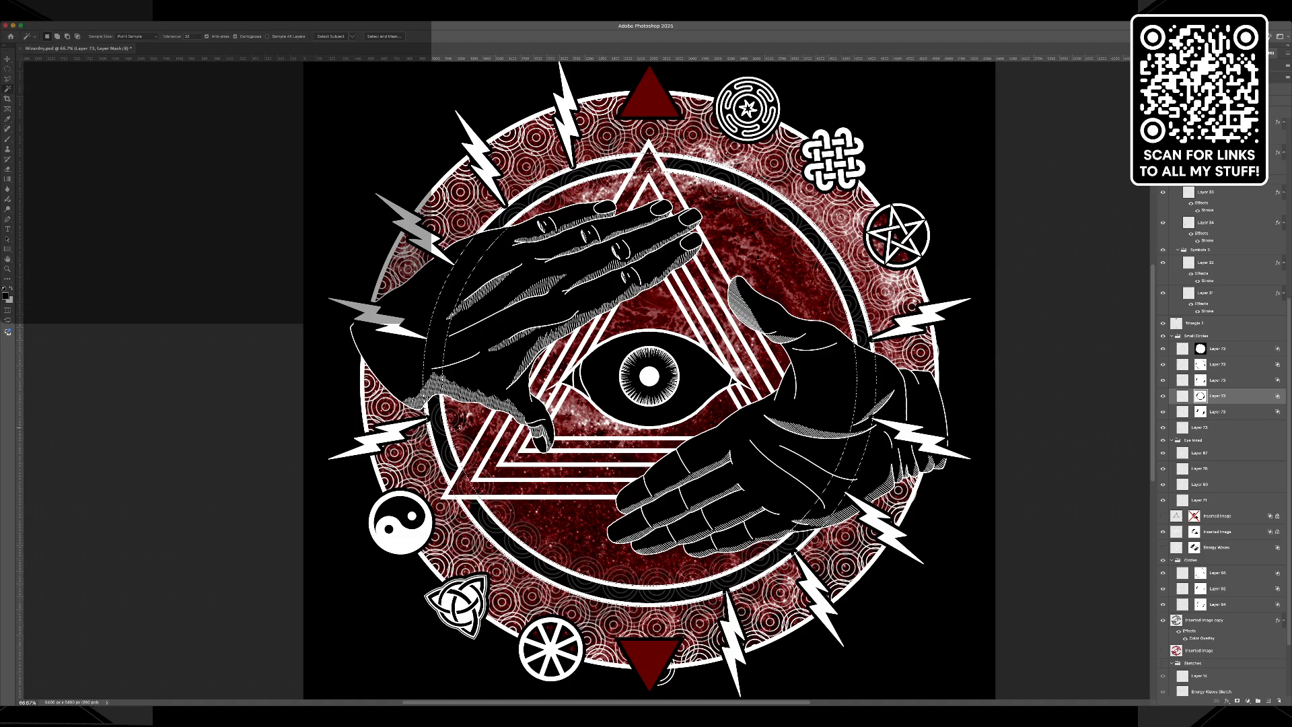
pyautogui.click(1201, 411)
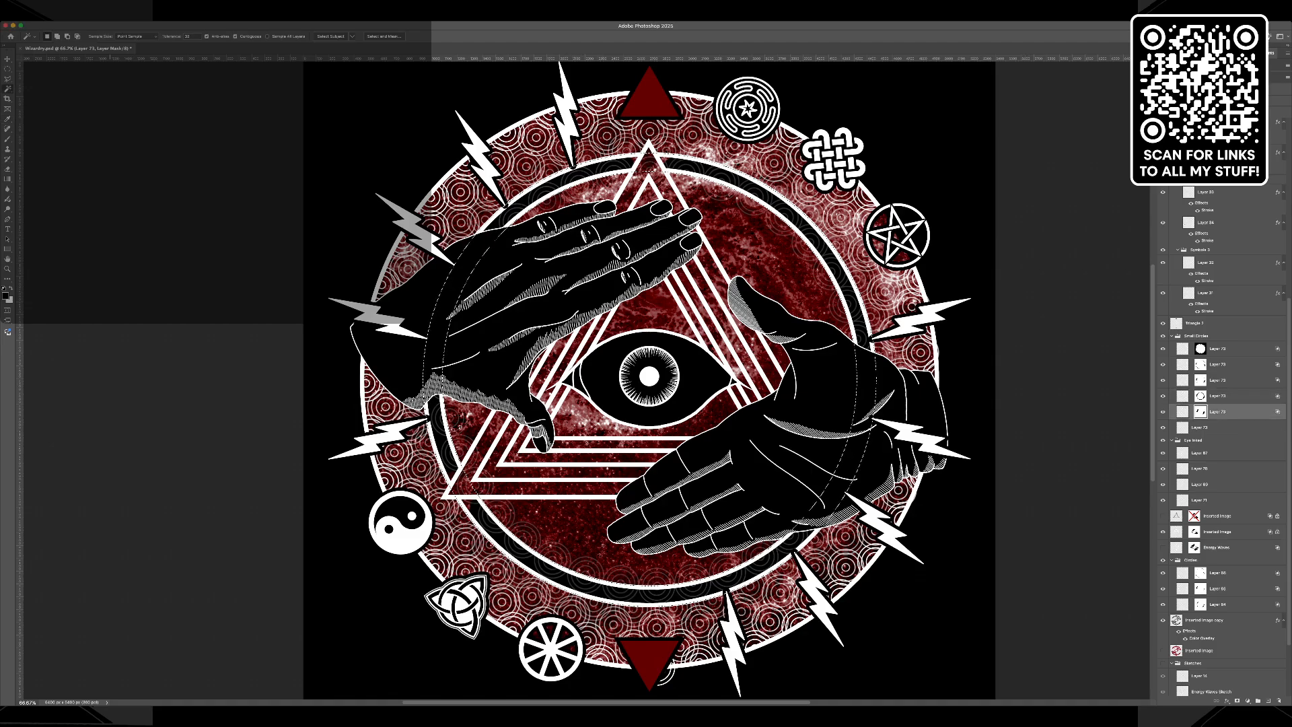
pyautogui.hotkey('shift', 'F5')
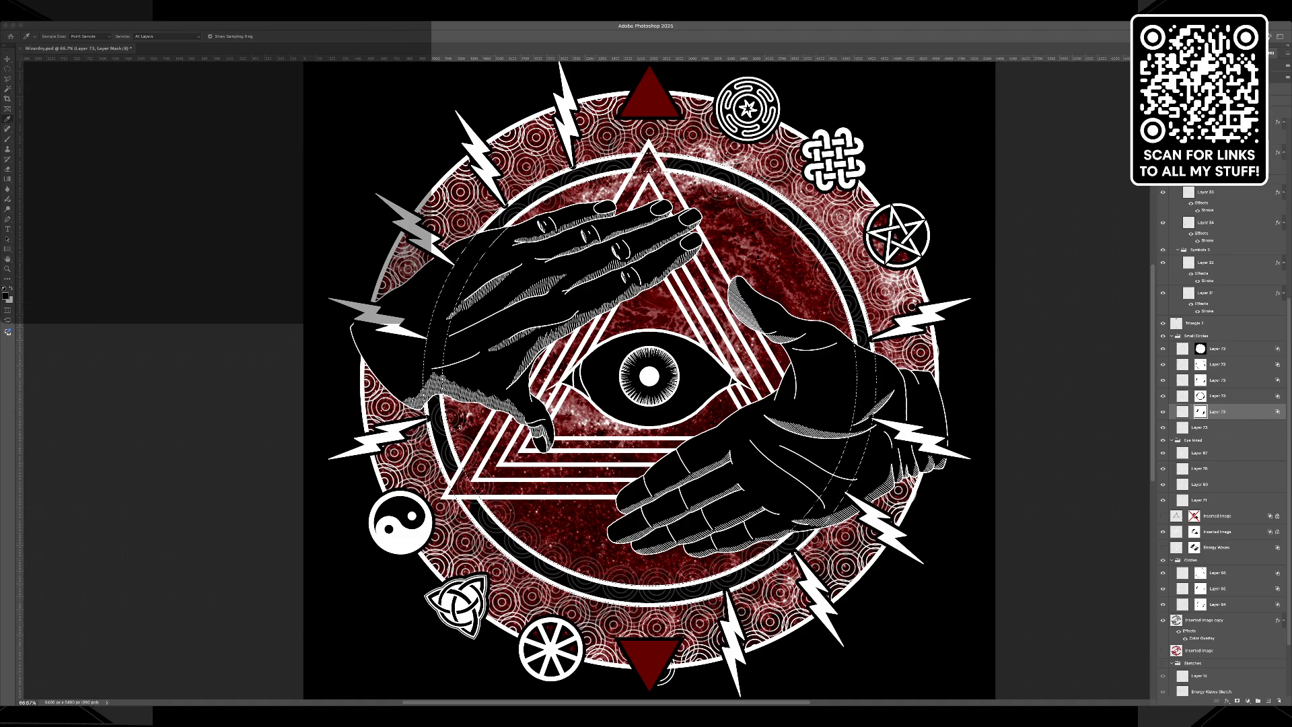
pyautogui.press('Return')
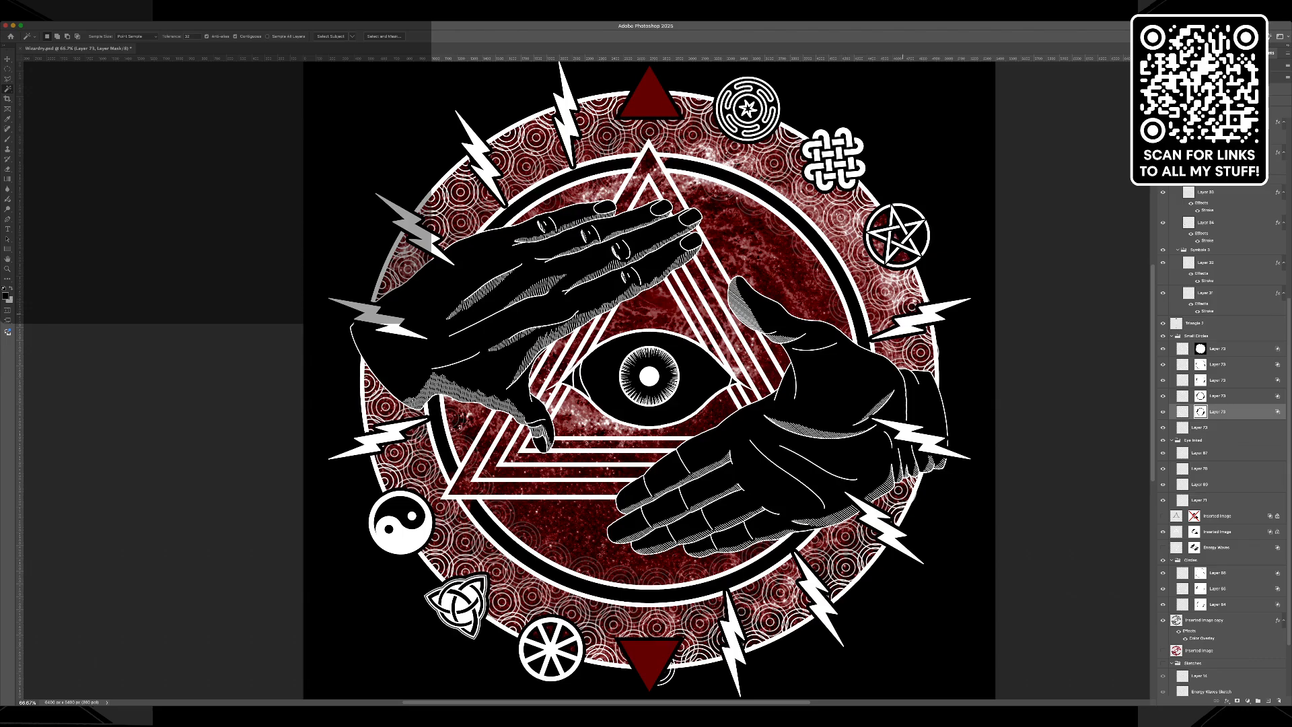
# Hide the red Inverted Image copy layer and activate the mask of the small-circle layer that spills inside the inner ring.
pyautogui.scroll(-3, 1221, 438)
pyautogui.click(1205, 556)
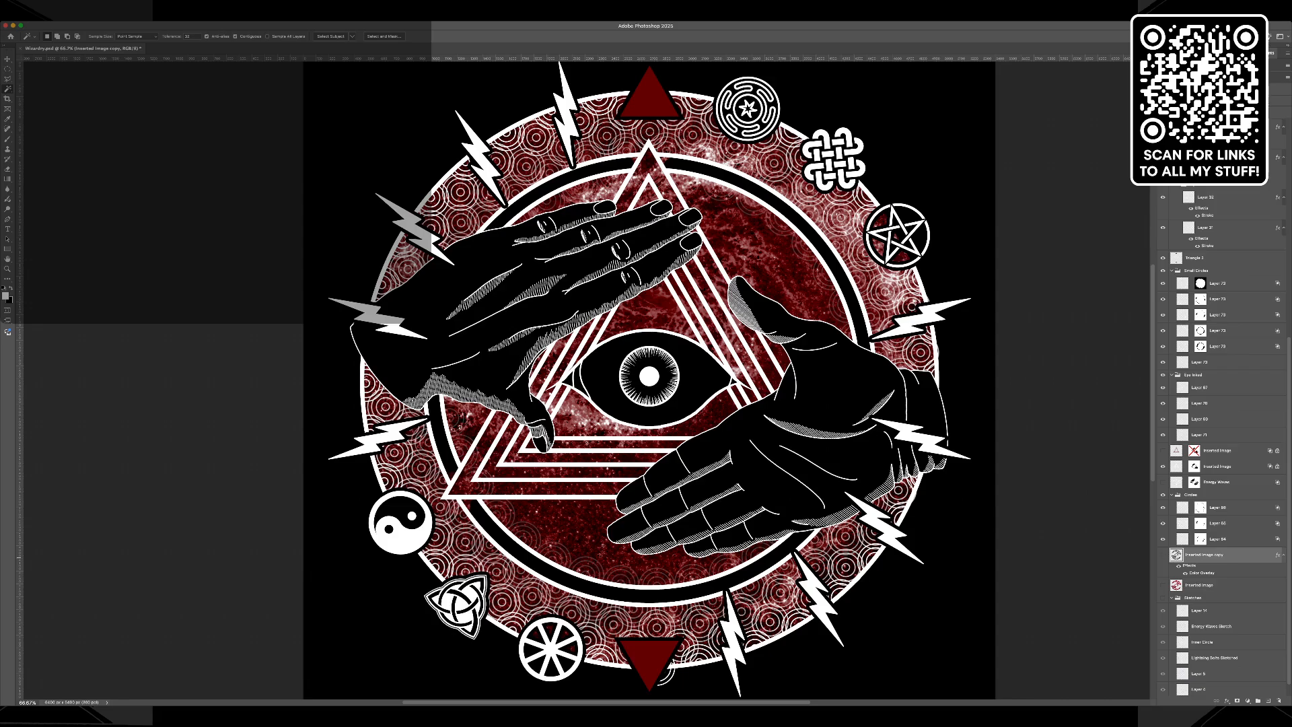
pyautogui.click(1163, 555)
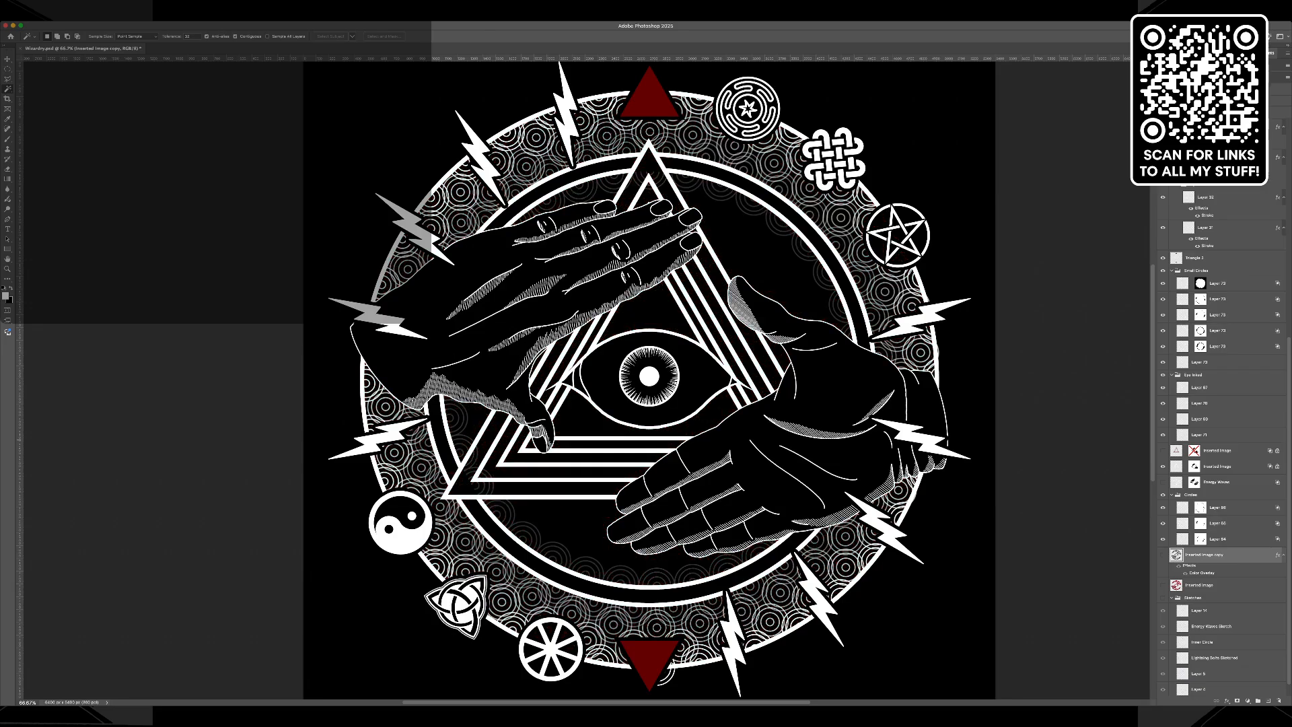
pyautogui.click(1219, 346)
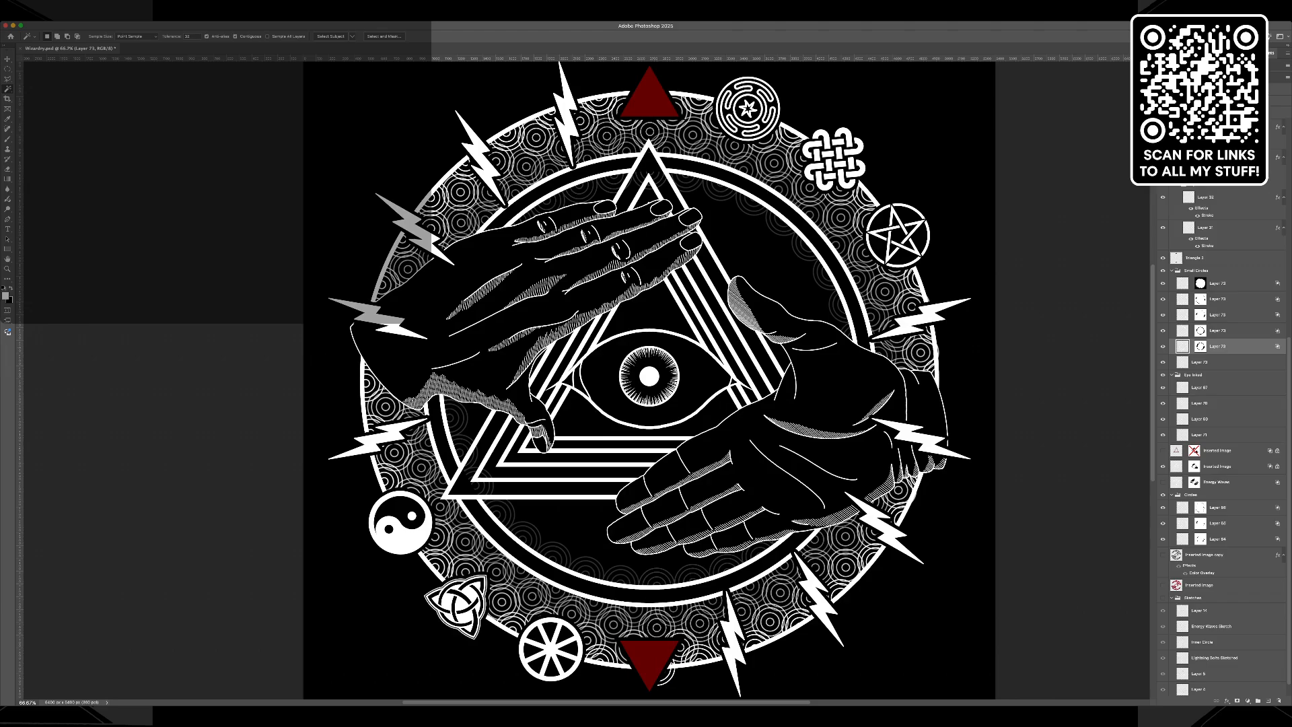
pyautogui.click(1163, 346)
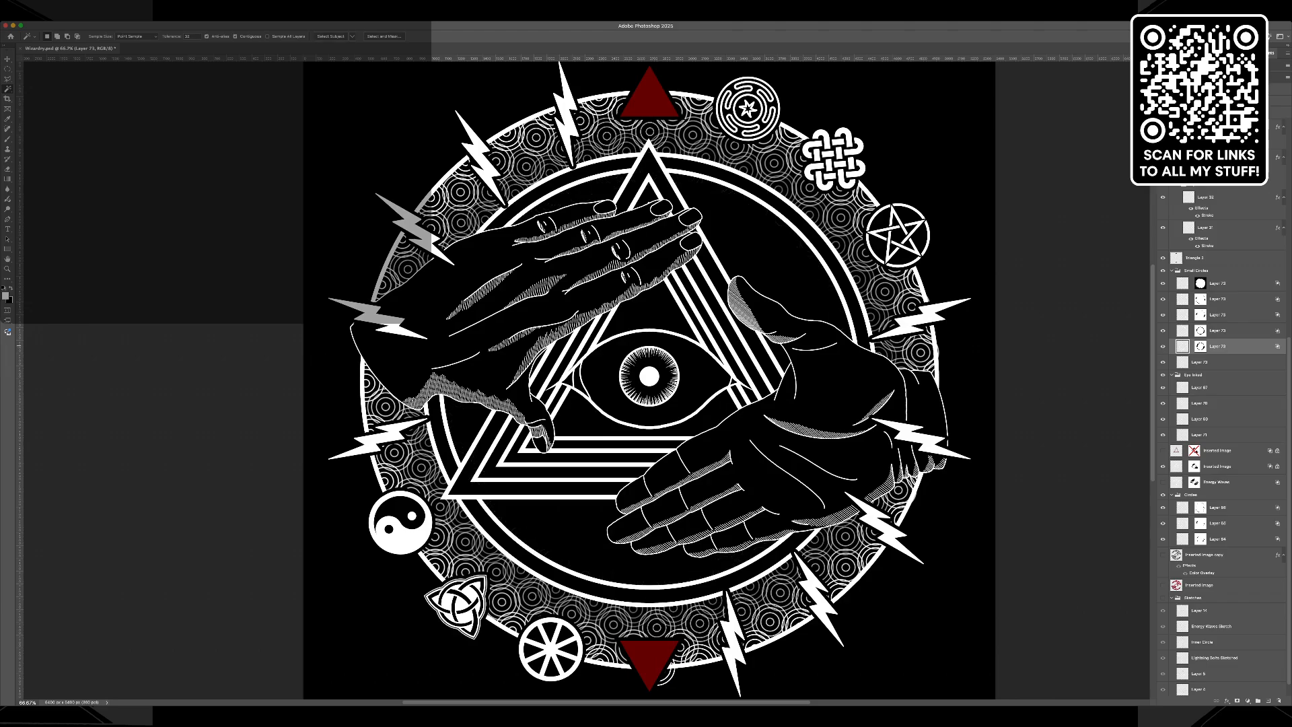
pyautogui.click(1200, 346)
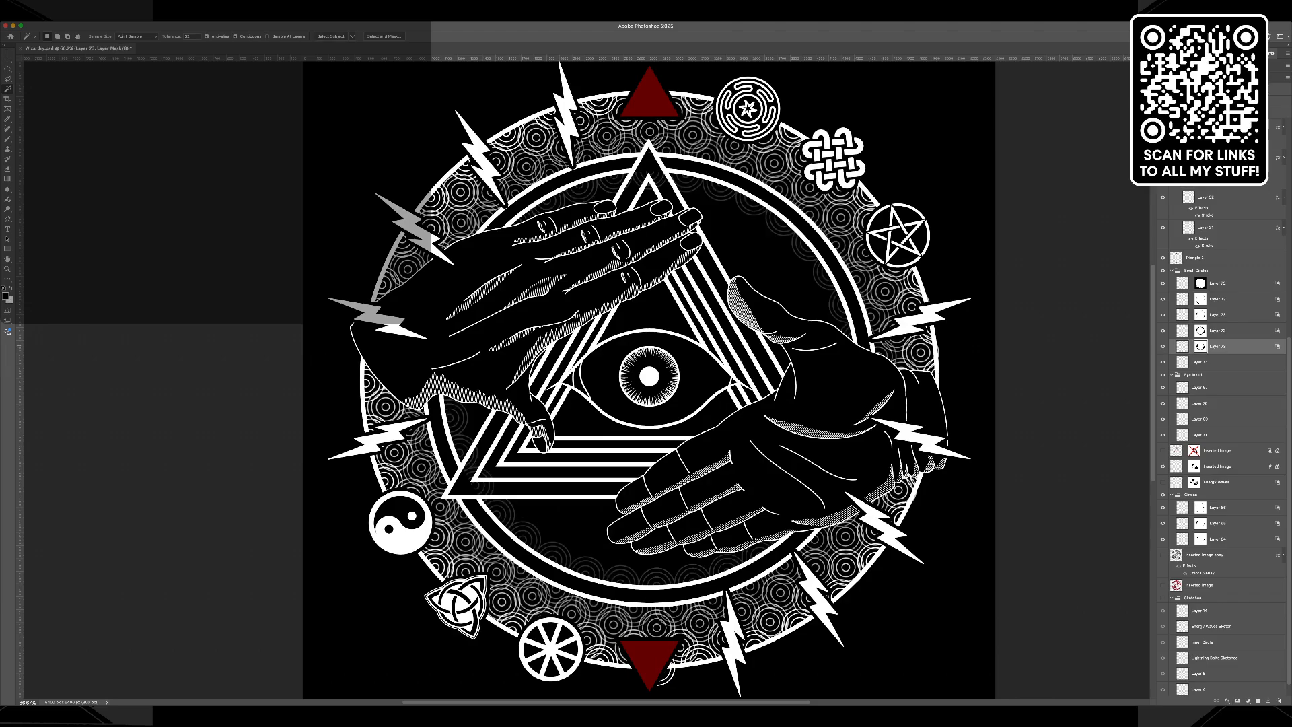
pyautogui.press('l')
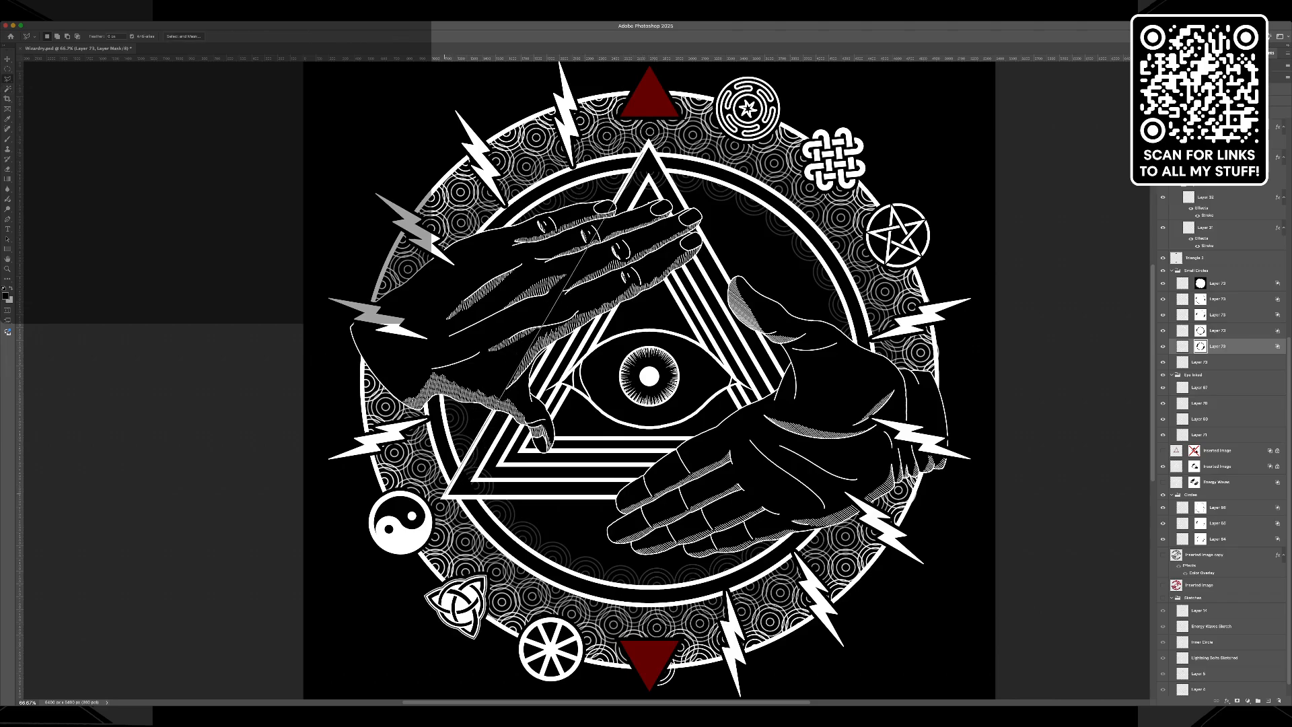
pyautogui.keyDown('shift'); pyautogui.doubleClick(444, 497); pyautogui.keyUp('shift')
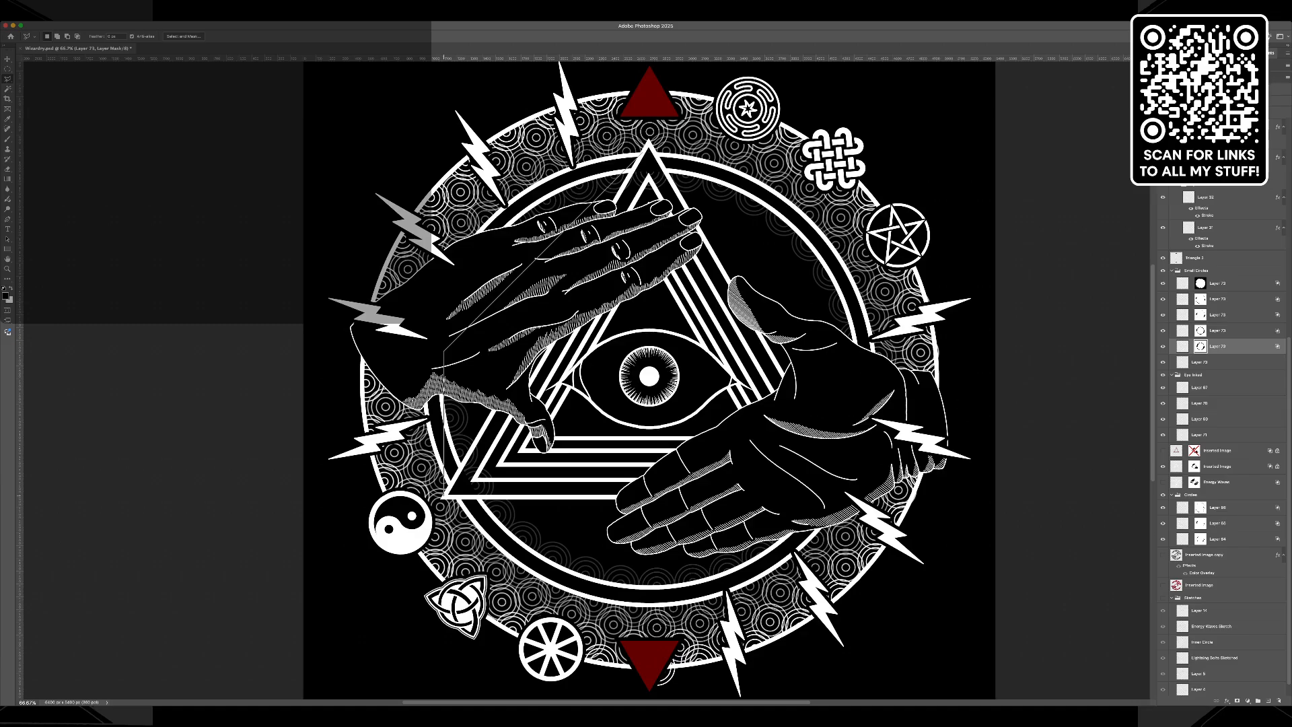
pyautogui.hotkey('ctrl', 'd')
pyautogui.hotkey('ctrl', 'z')
pyautogui.hotkey('ctrl', 'd')
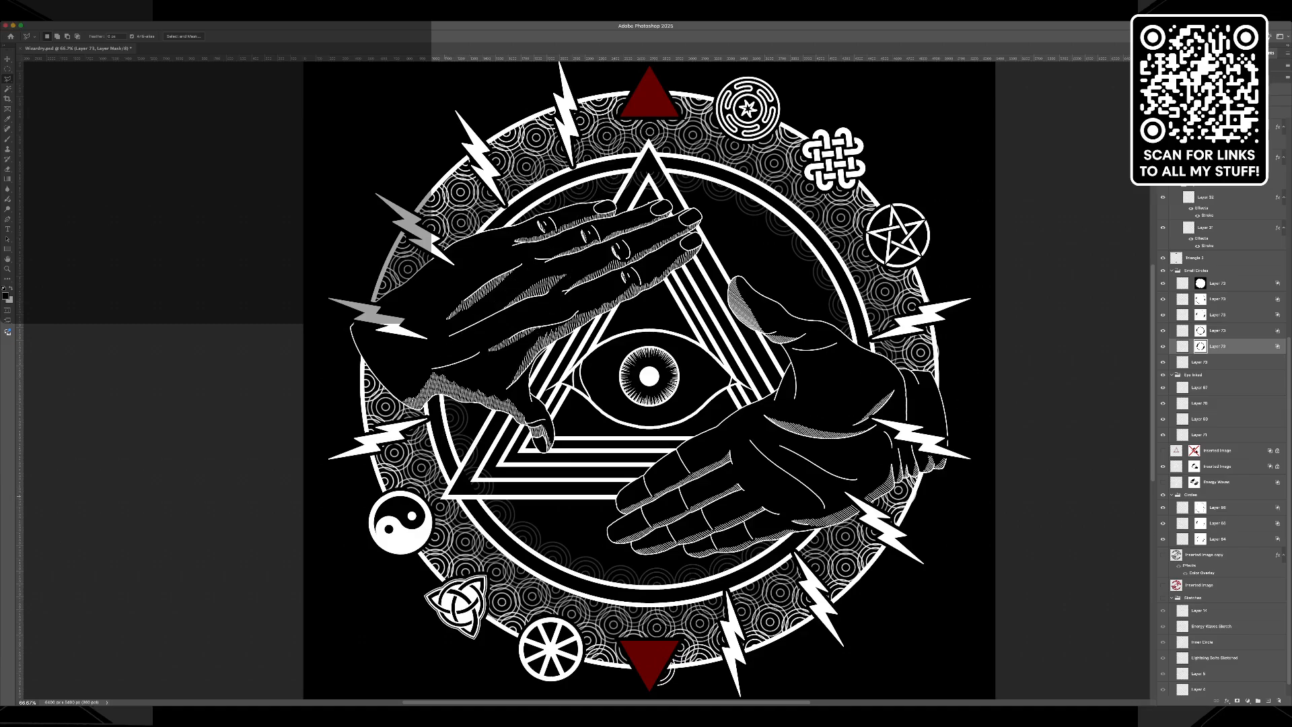
# Mask out the small circles inside the large triangle using a Polygonal Lasso selection, deselect, and show the red image layer again.
pyautogui.click(444, 497)
pyautogui.click(697, 218)
pyautogui.click(844, 486)
pyautogui.click(445, 497)
pyautogui.press('i')
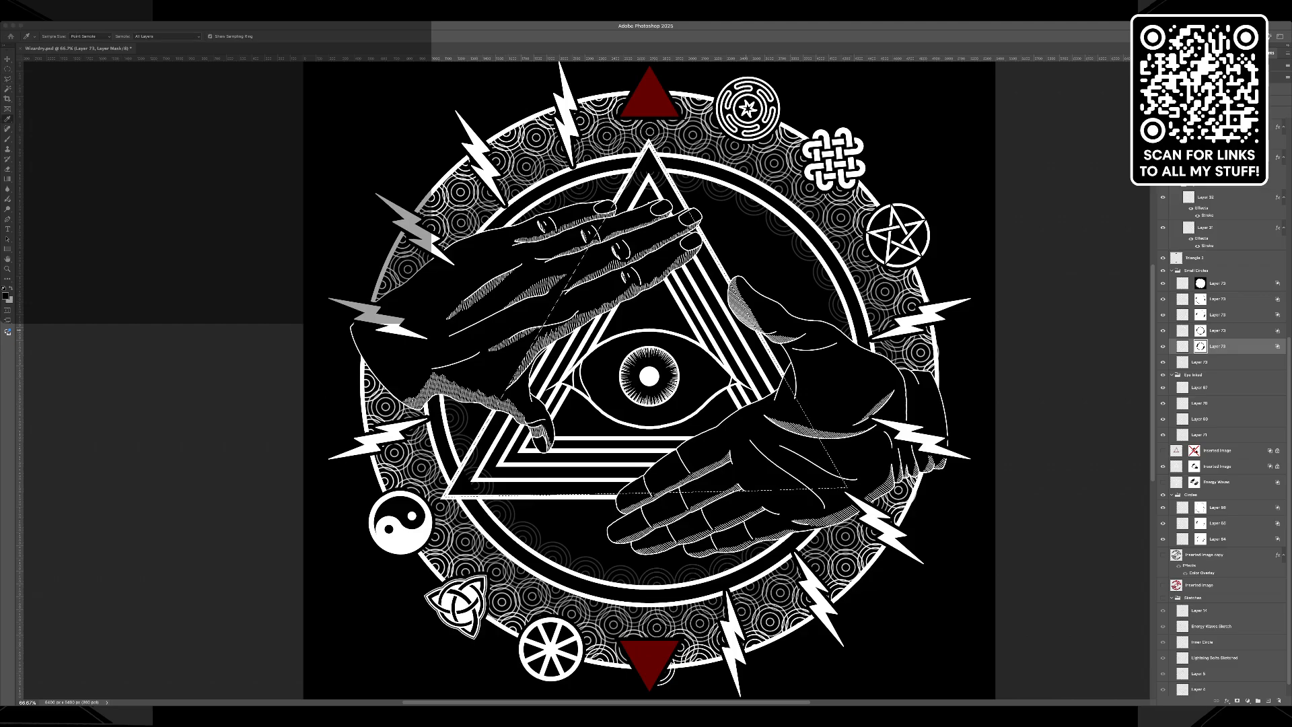
pyautogui.press('l')
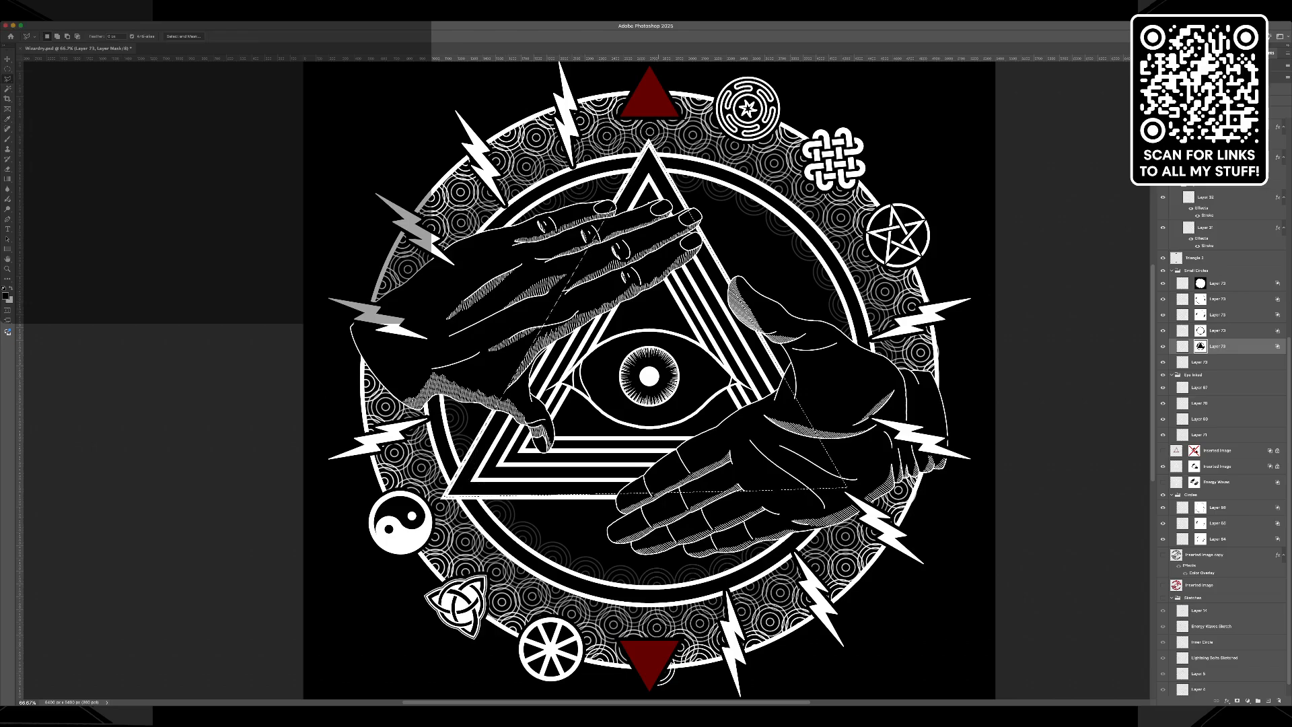
pyautogui.press('super+d')
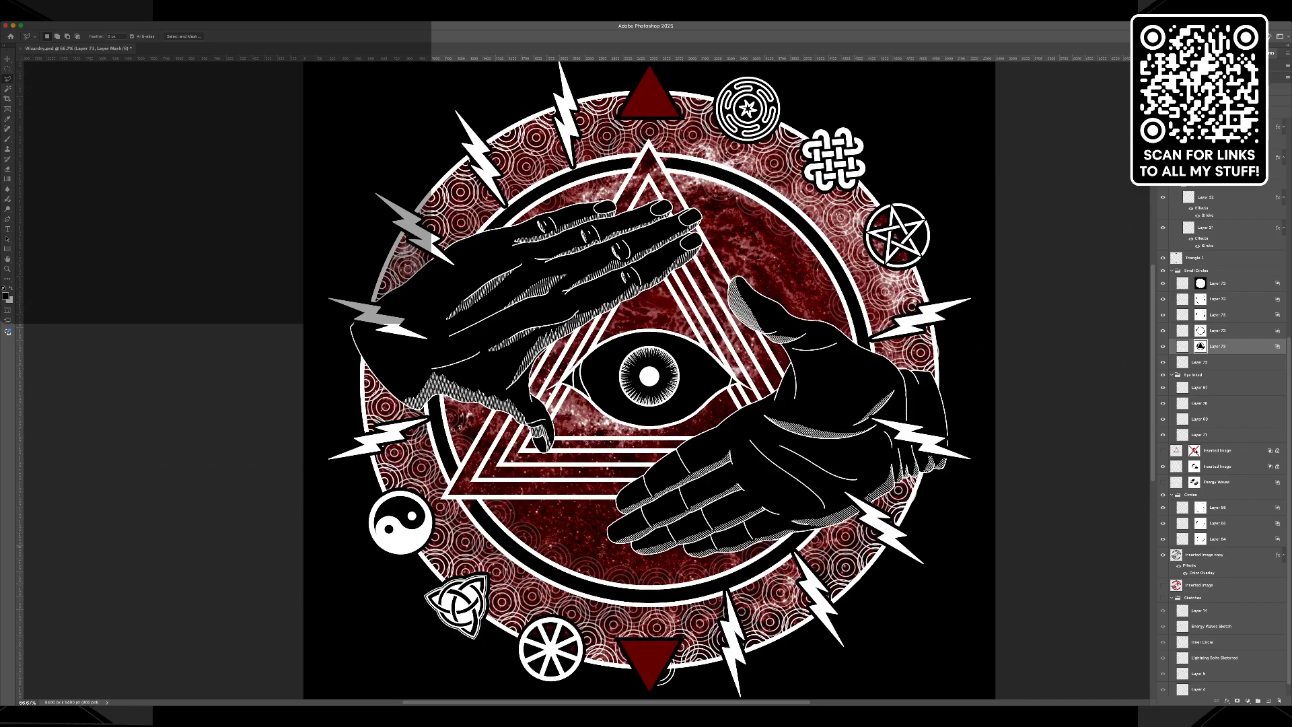
pyautogui.click(1205, 554)
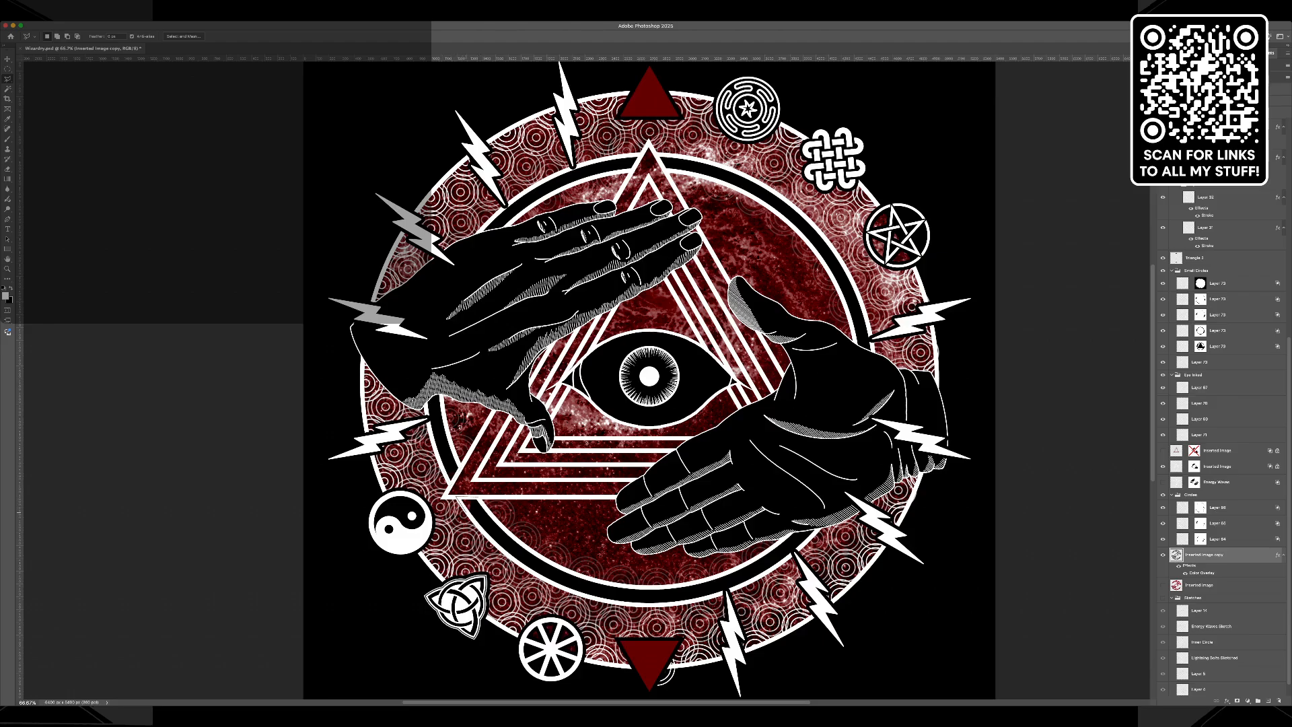
pyautogui.click(479, 499)
pyautogui.press('super+d')
# Move the unmasked small-circle layer directly beneath the layer with the round mask, and duplicate that masked layer.
pyautogui.click(1201, 362)
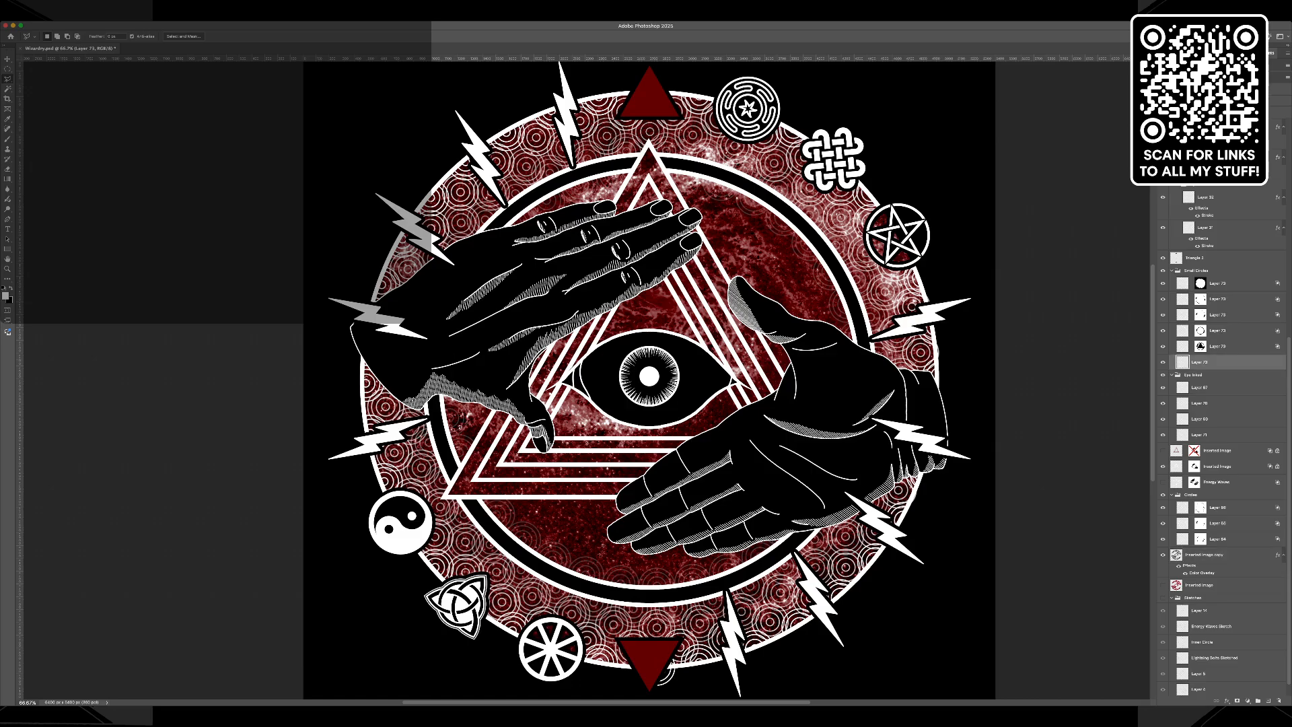
pyautogui.moveTo(1200, 362); pyautogui.dragTo(1200, 296)
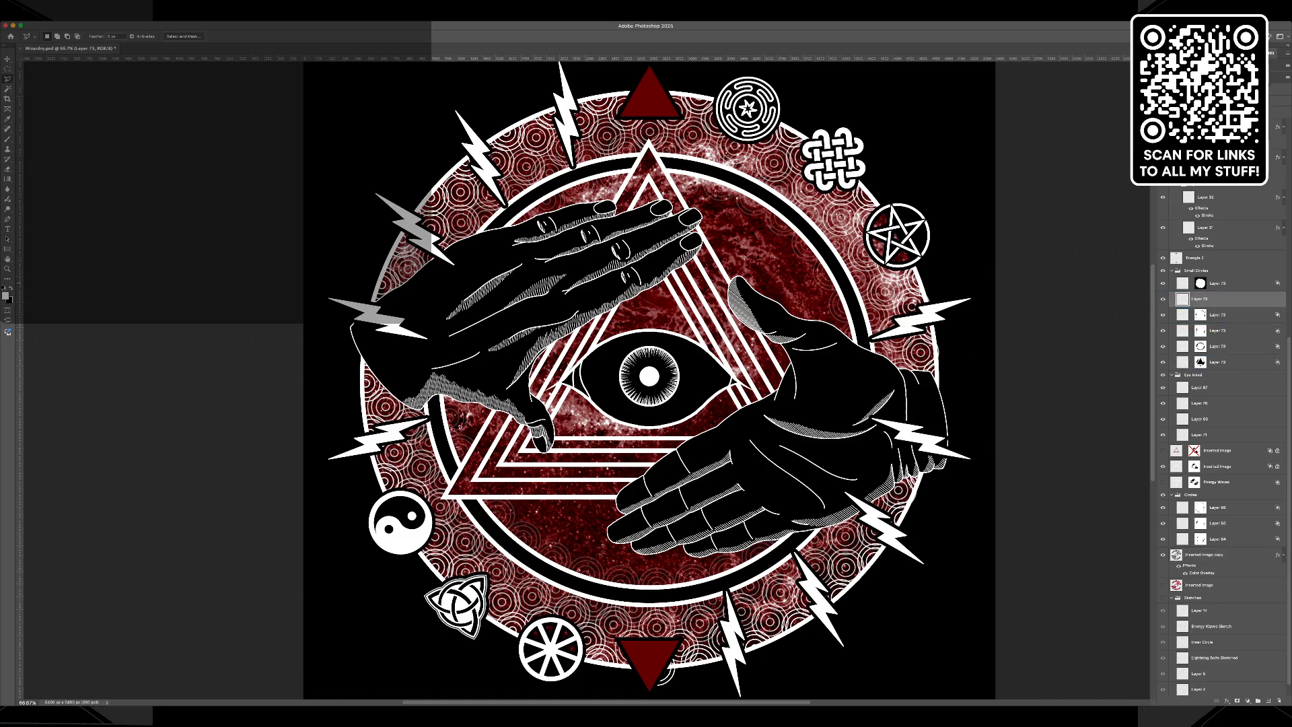
pyautogui.click(1201, 283)
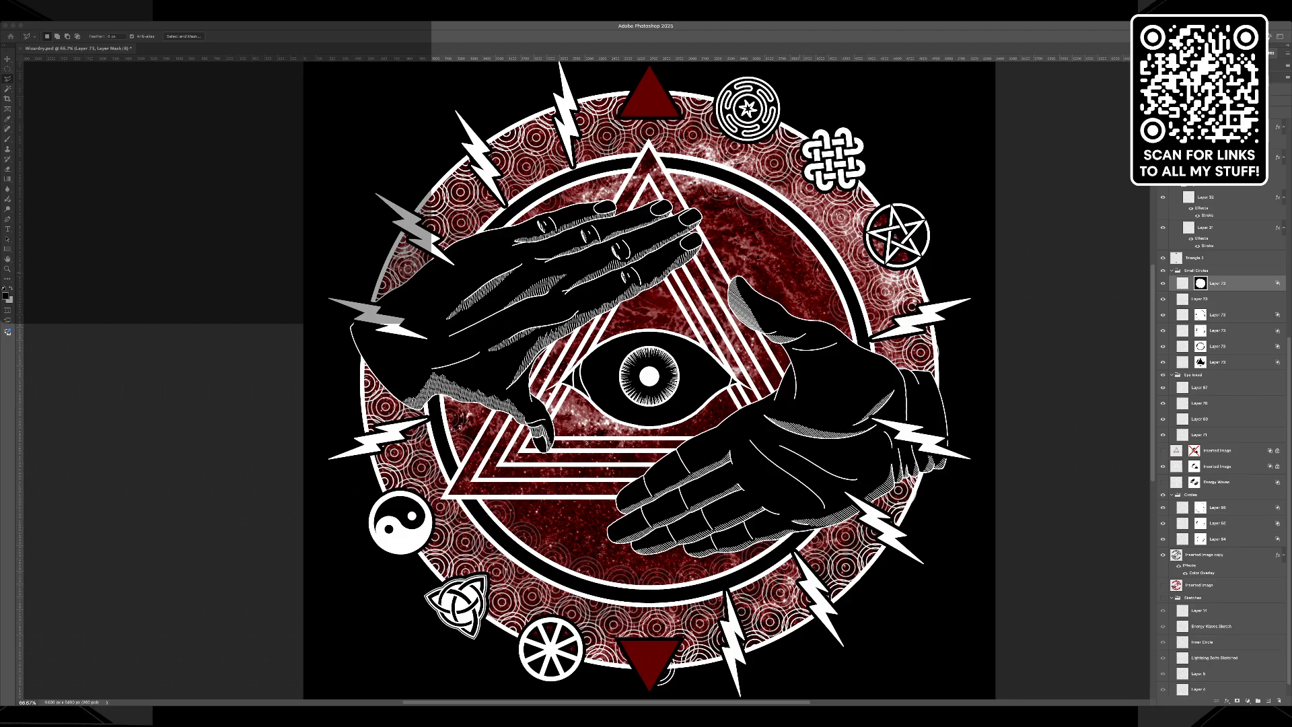
pyautogui.press('super+j')
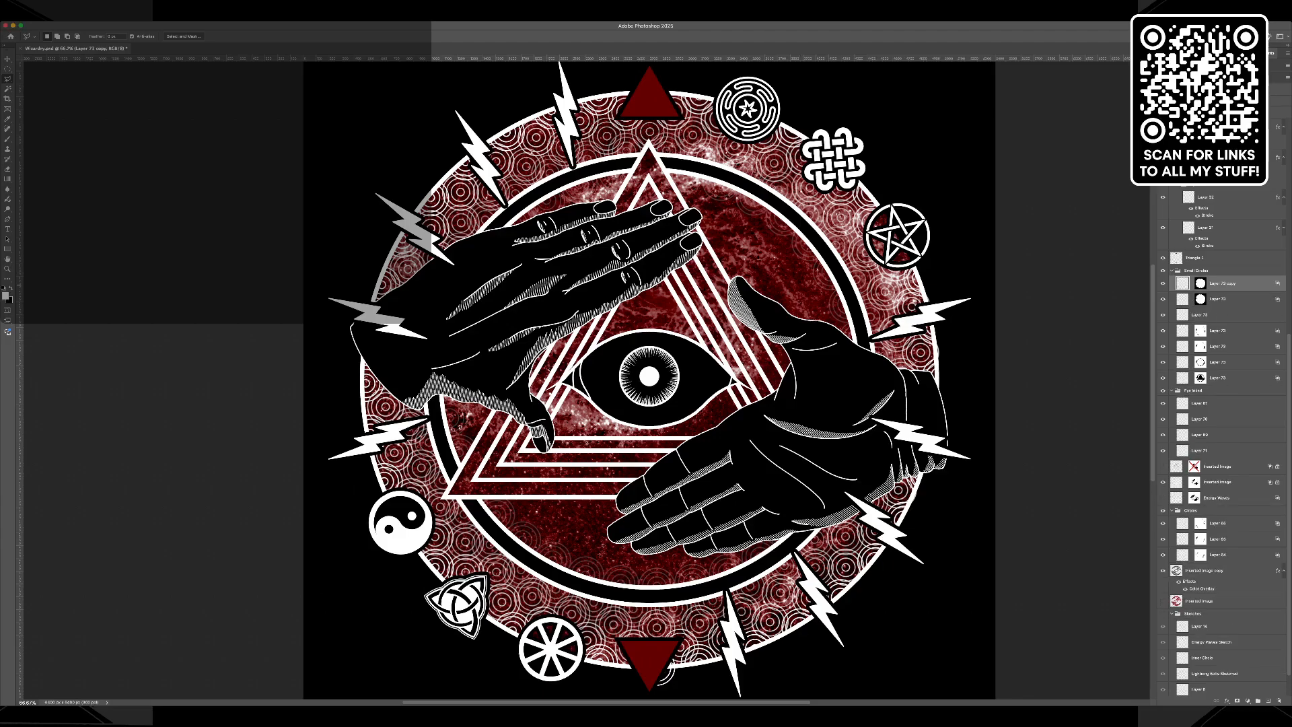
# Hide the duplicate, delete the original layer's round mask, and merge the original with the unmasked small-circle layer below.
pyautogui.click(1164, 283)
pyautogui.click(1200, 299)
pyautogui.press('Delete')
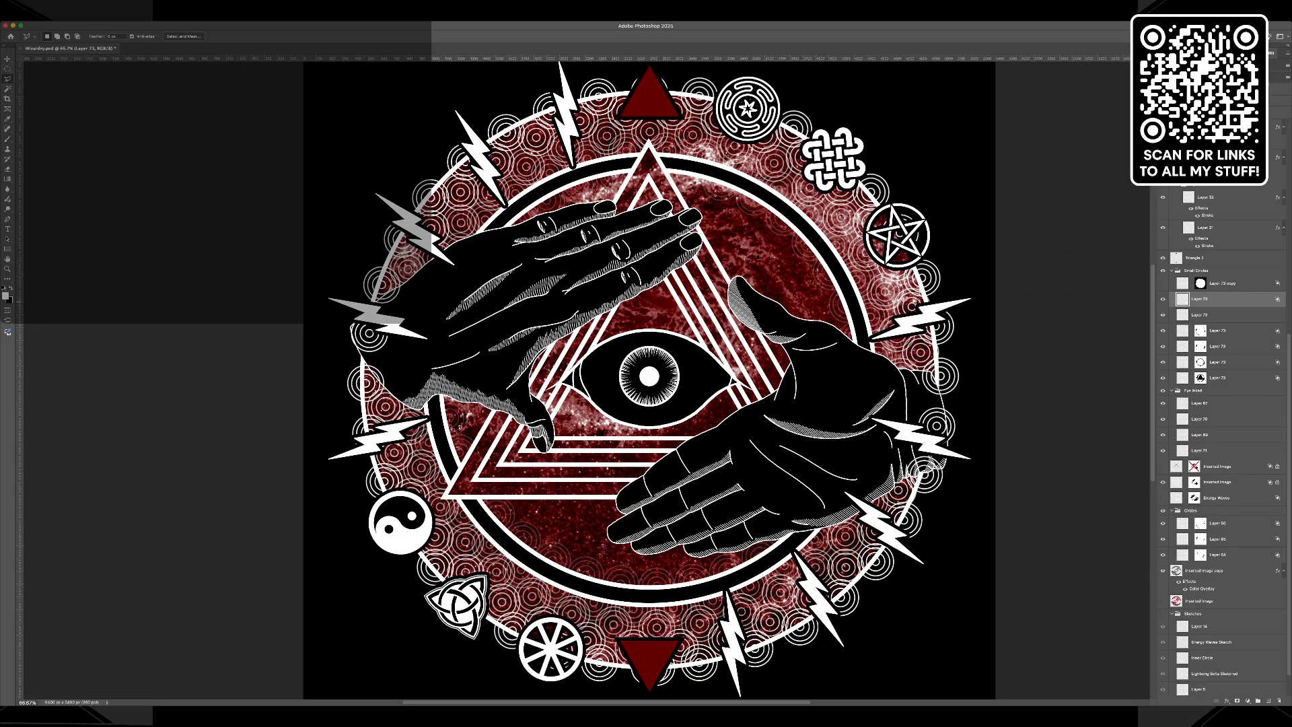
pyautogui.press('super+e')
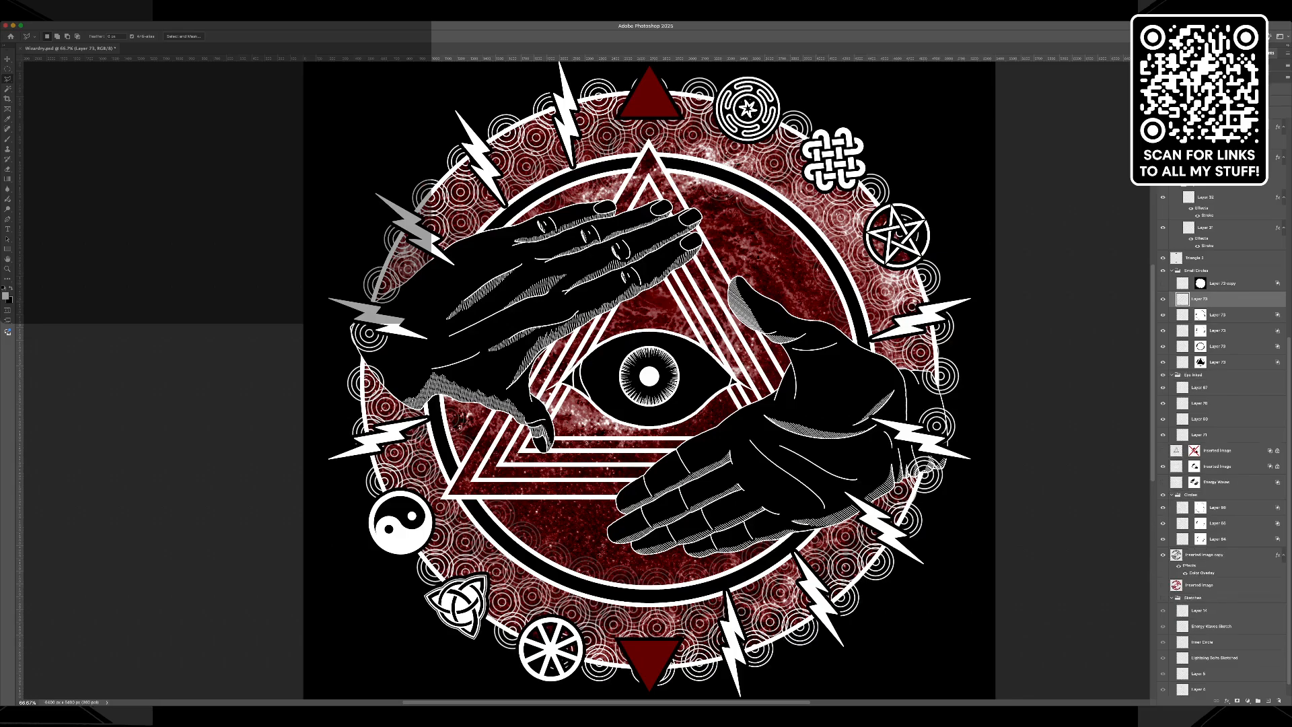
# Transfer the round mask from the hidden duplicate to the merged small-circle layer, delete the duplicate, and save the document.
pyautogui.click(1201, 284)
pyautogui.moveTo(1201, 283); pyautogui.dragTo(1201, 299)
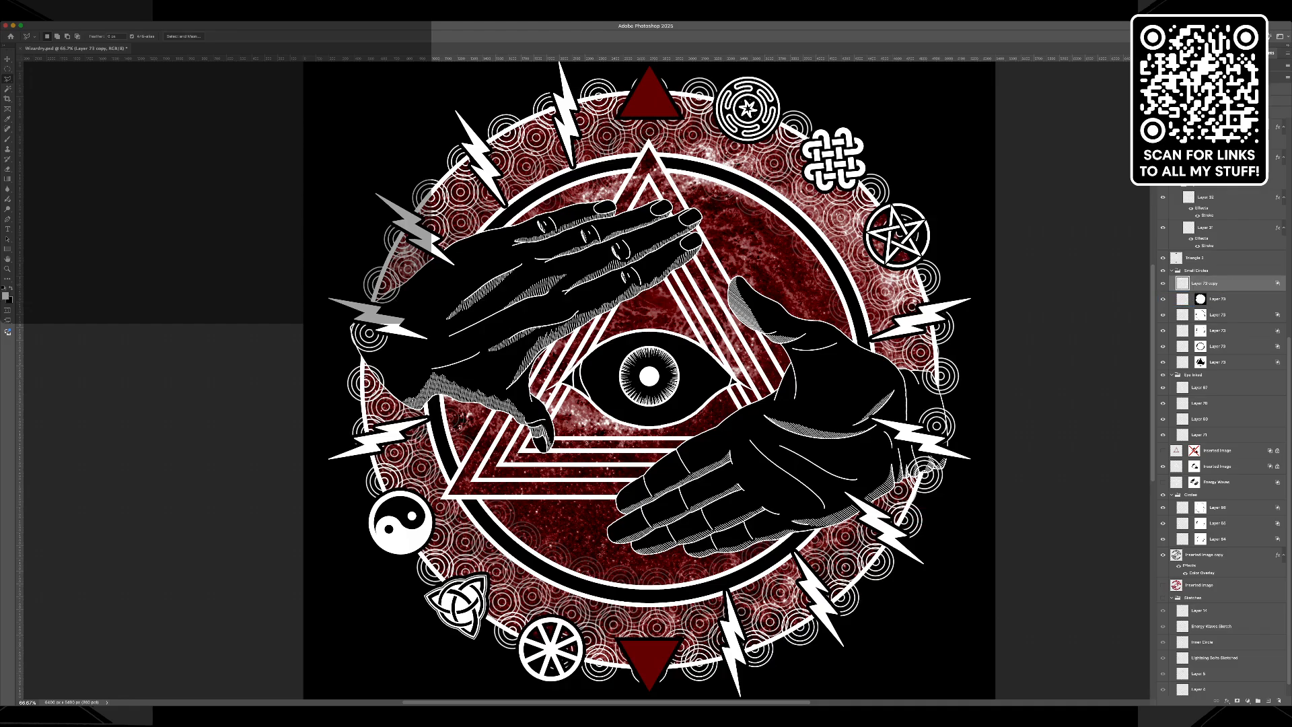
pyautogui.press('Delete')
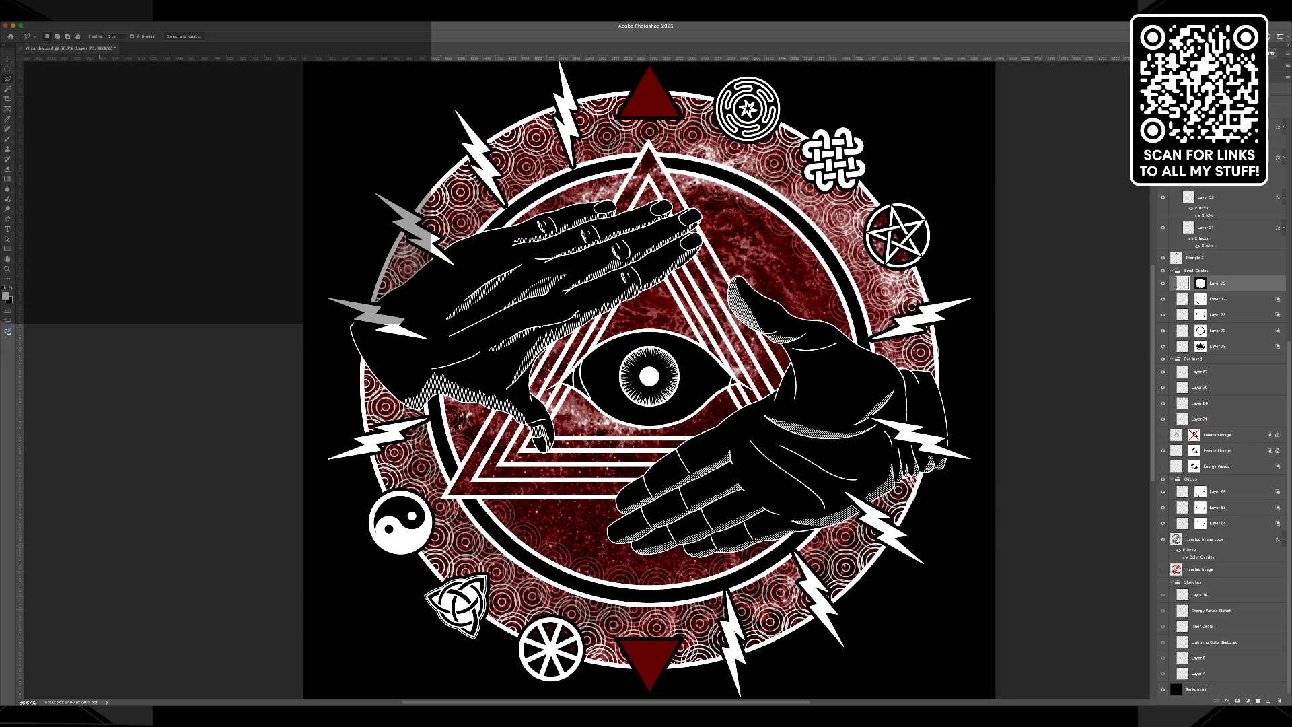
pyautogui.press('super+s')
pyautogui.press('super+Tab')
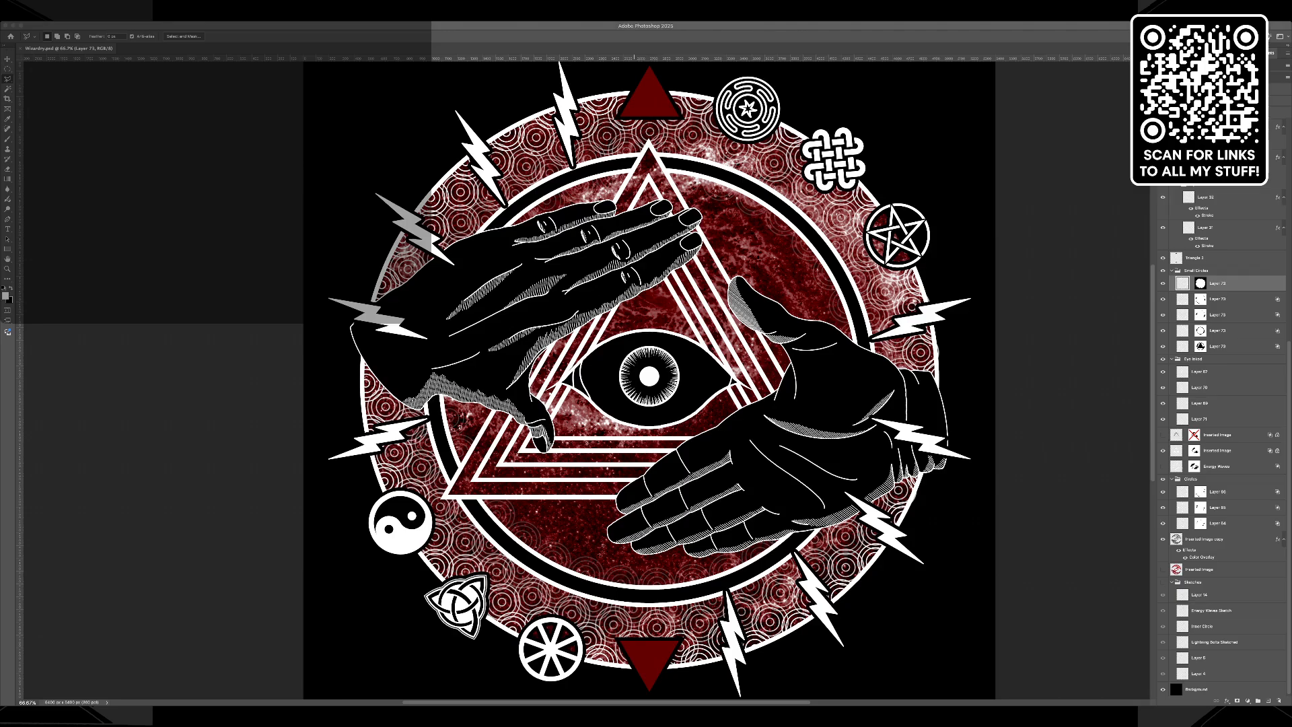